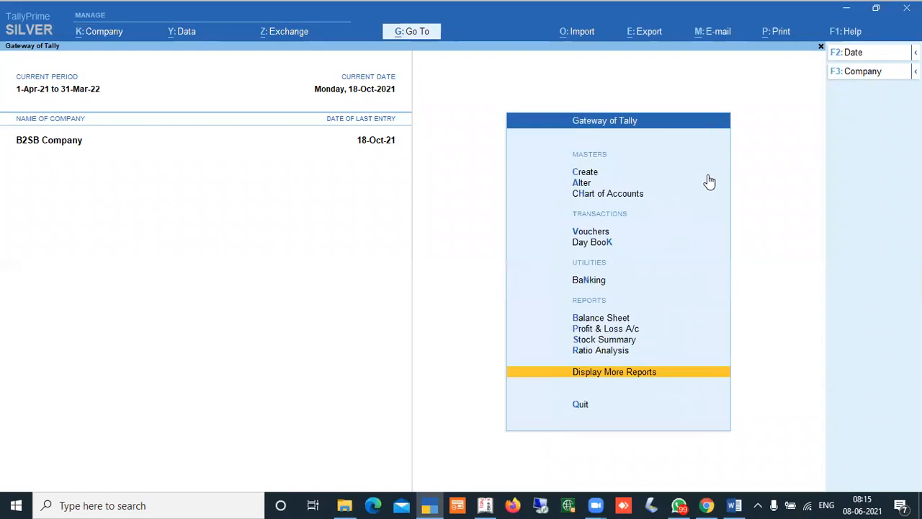
- Open the Stock Query item selection under Statements of Inventory
key(Return)
key(Down)
key(Down)
key(Down)
key(Down)
key(Down)
key(Down)
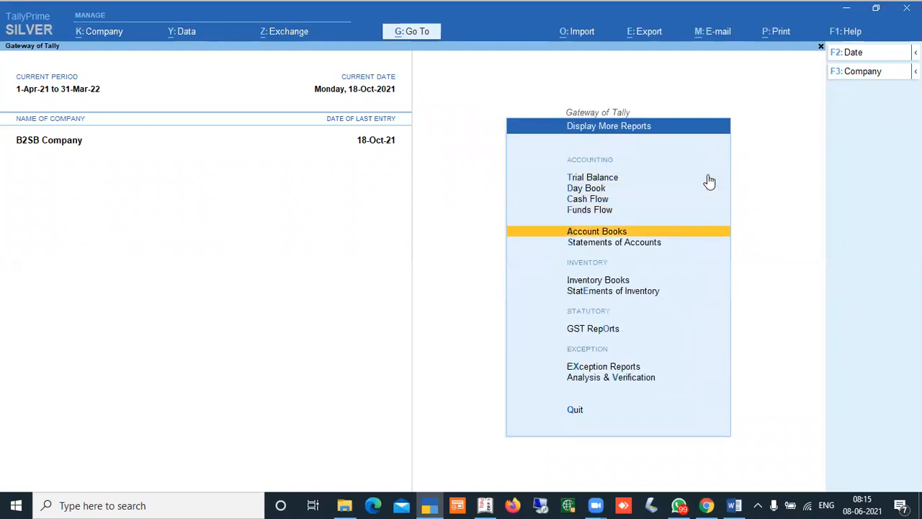
key(Down)
key(Return)
key(Down)
key(Up)
key(Return)
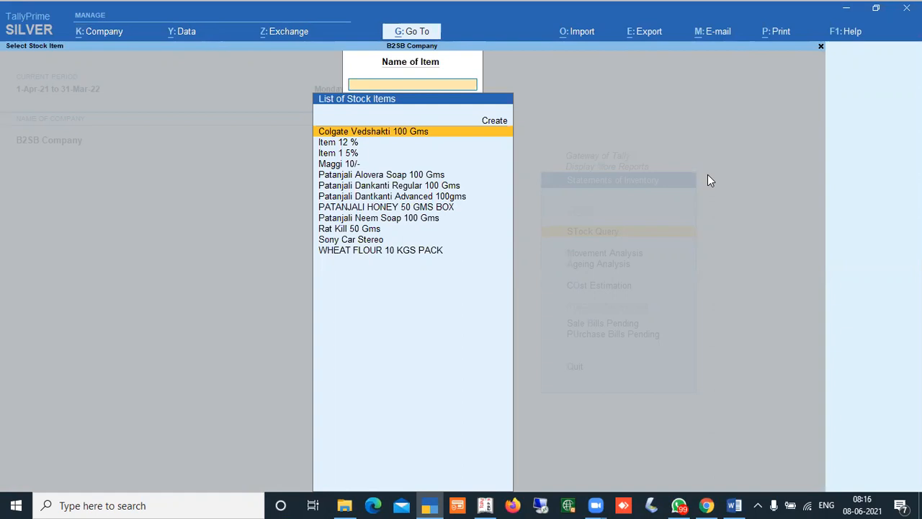
- View the stock query for Patanjali Dankanti Regular 100 Gms, and return to the Gateway of Tally
key(Down)
key(Down)
key(Down)
key(Down)
key(Down)
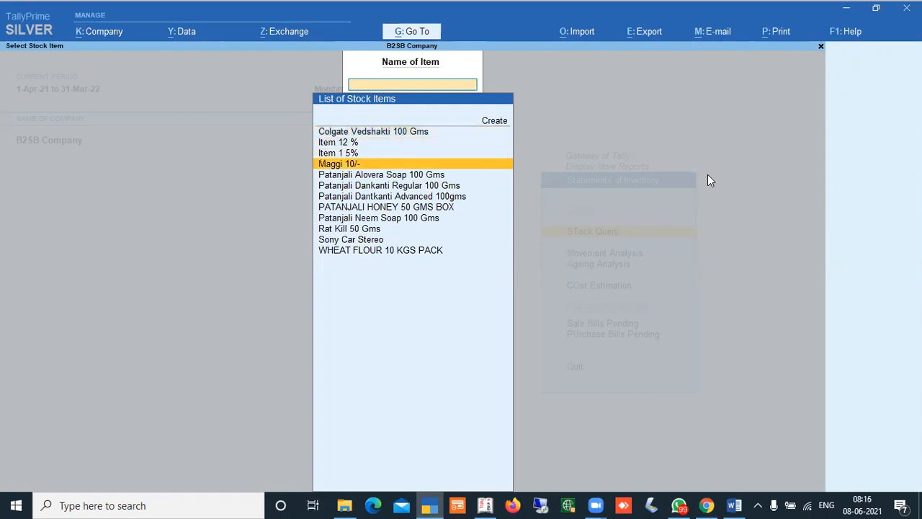
key(Down)
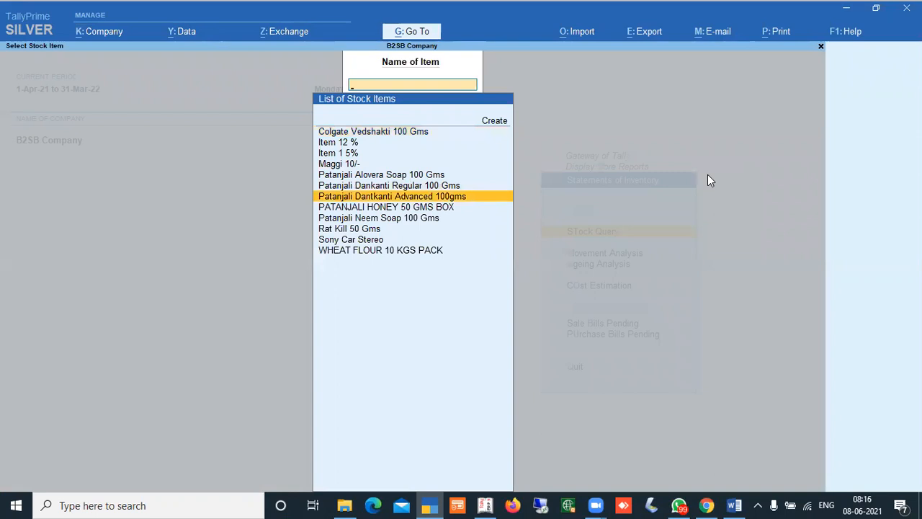
key(Up)
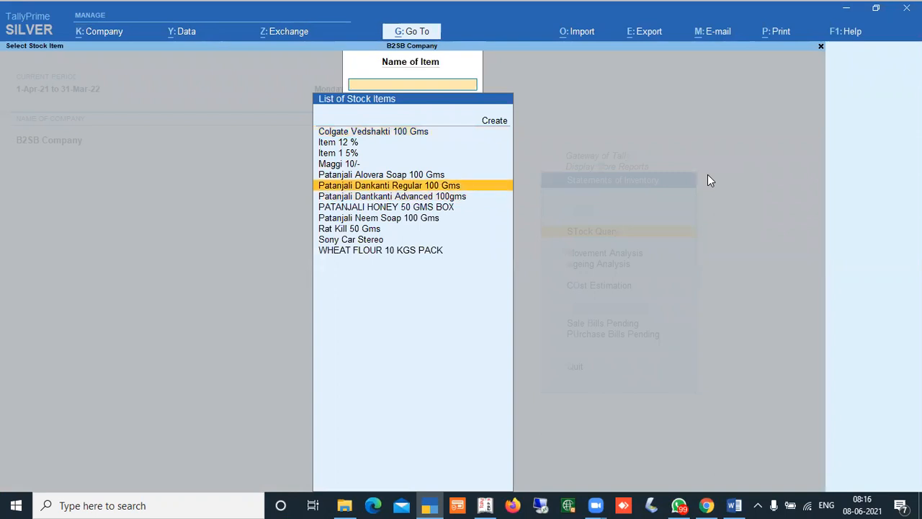
key(Return)
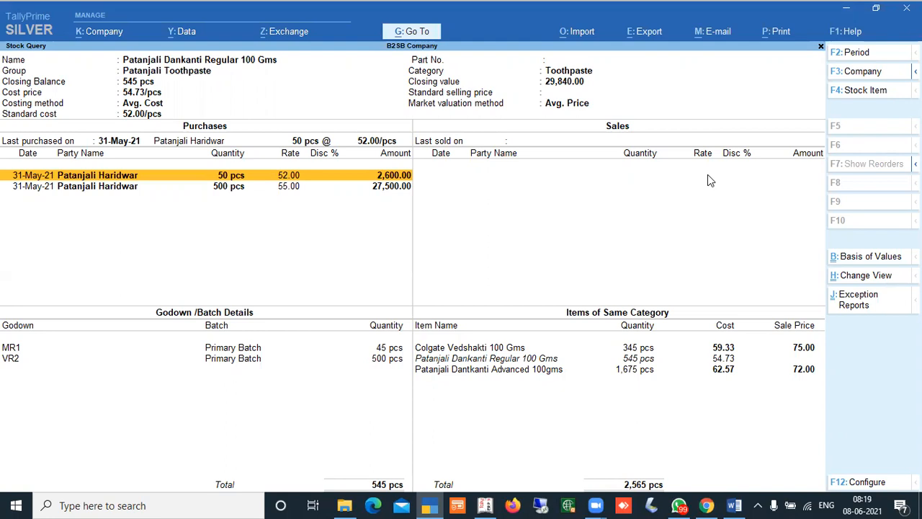
key(Escape)
key(Escape)
key(Escape)
key(Escape)
key(Escape)
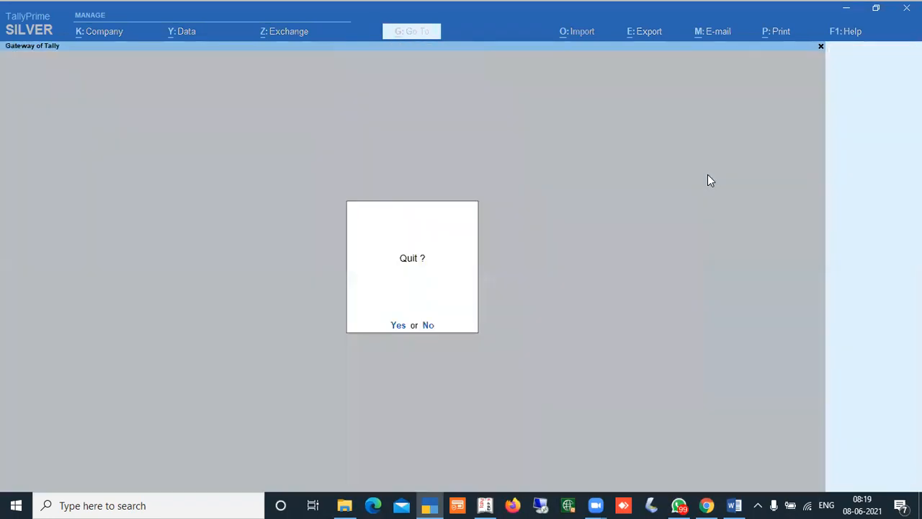
key(Escape)
- Open the Statements of Inventory reports from Display More Reports
key(d)
key(Down)
key(Down)
key(Down)
key(Down)
key(Down)
key(Down)
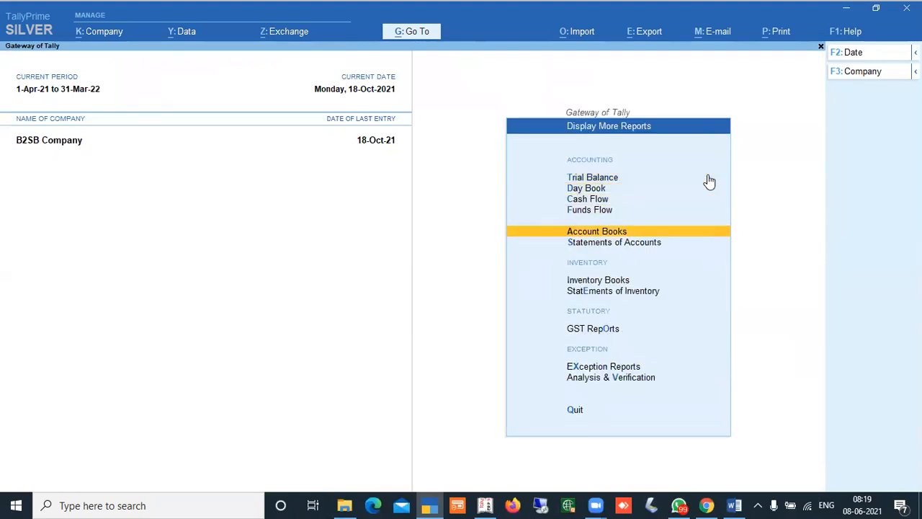
key(Down)
key(Return)
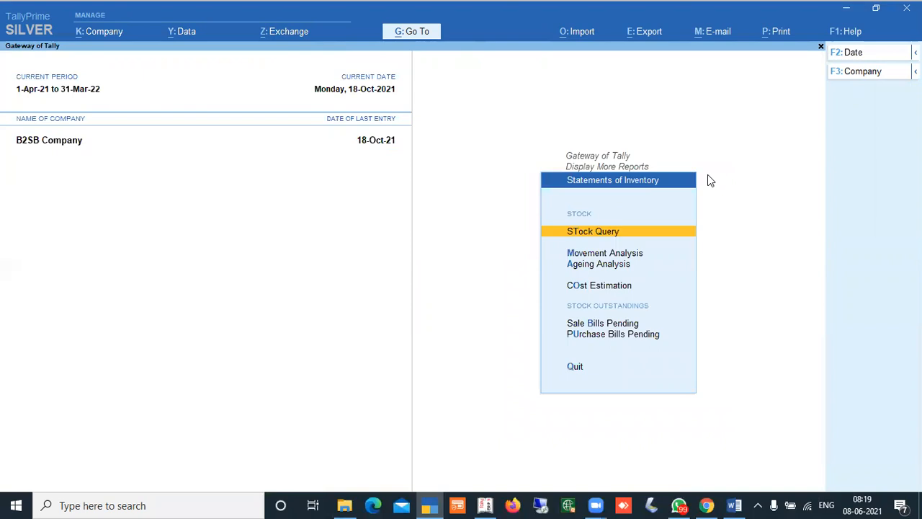
- View the stock query for Colgate Vedshakti 100 Gms, and return to the Gateway of Tally
key(Return)
key(Return)
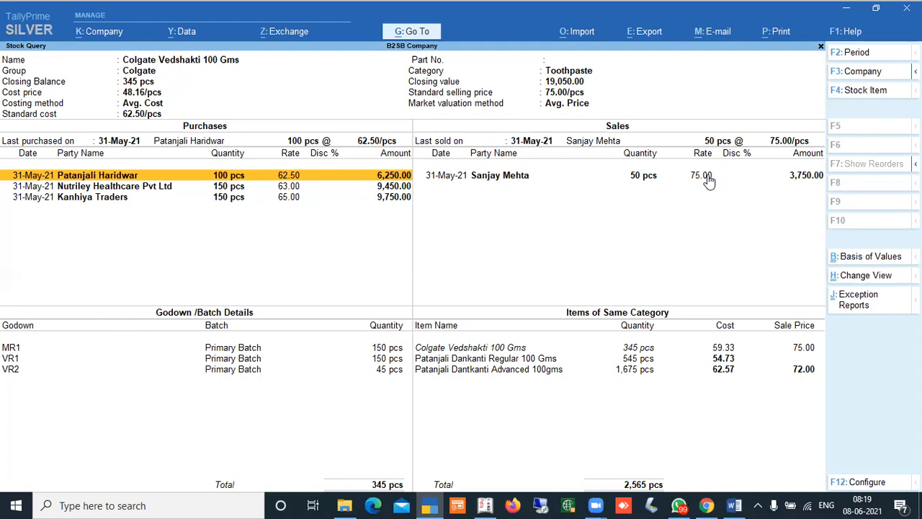
key(Escape)
key(Escape)
key(Escape)
key(Escape)
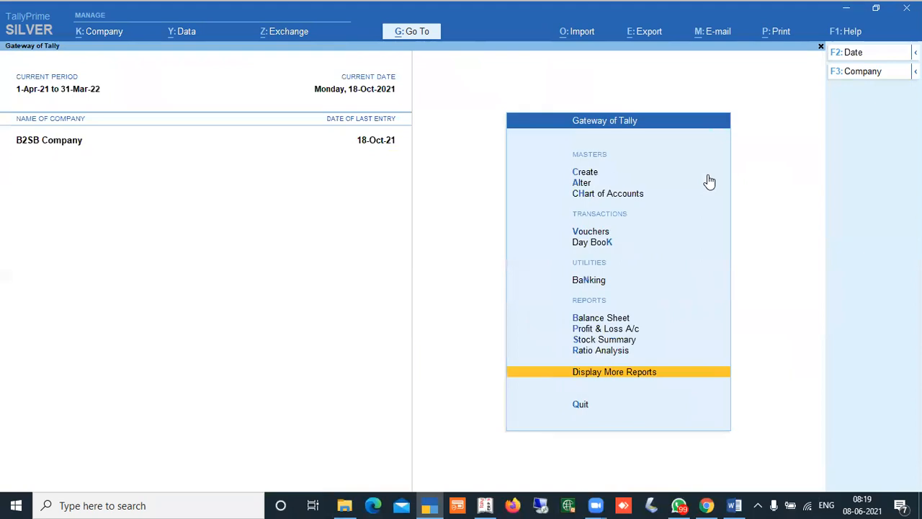
- Drill down from the Stock Summary through the Colgate group to the May vouchers of Colgate Vedshakti 100 Gms
key(n)
key(s)
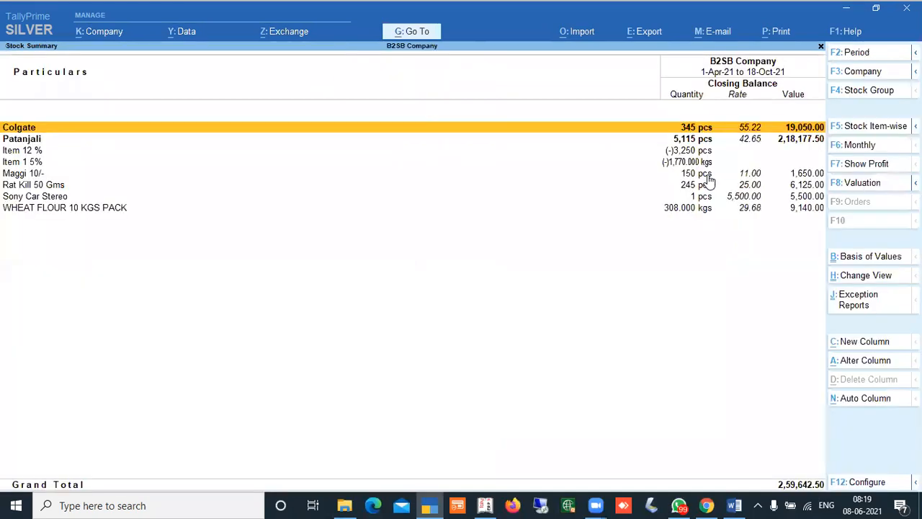
key(Return)
key(Return)
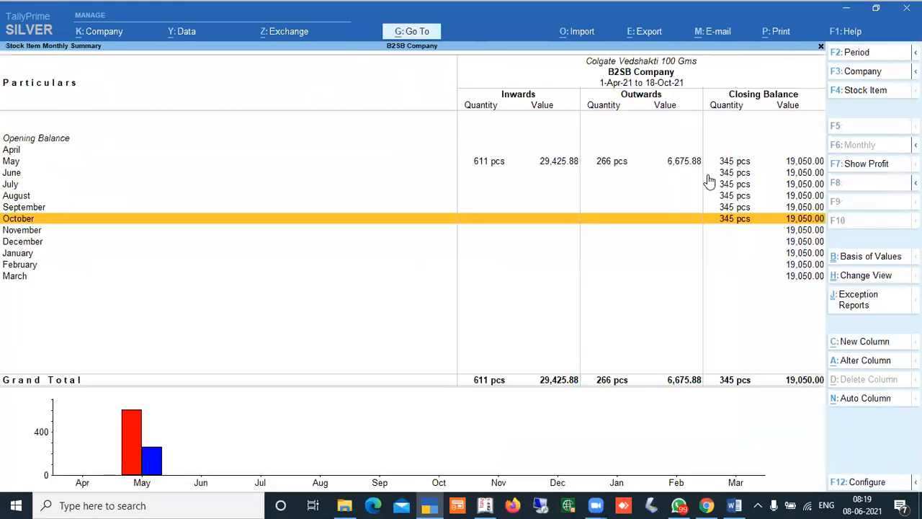
key(Up)
key(Up)
key(Up)
key(Up)
key(Up)
key(Return)
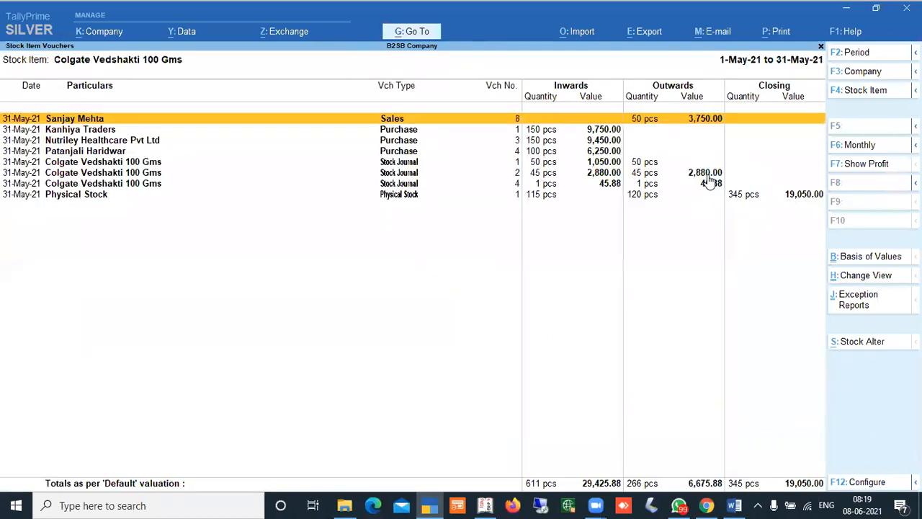
- Examine the sales, purchase and stock journal entries in the May vouchers of Colgate Vedshakti 100 Gms
key(Down)
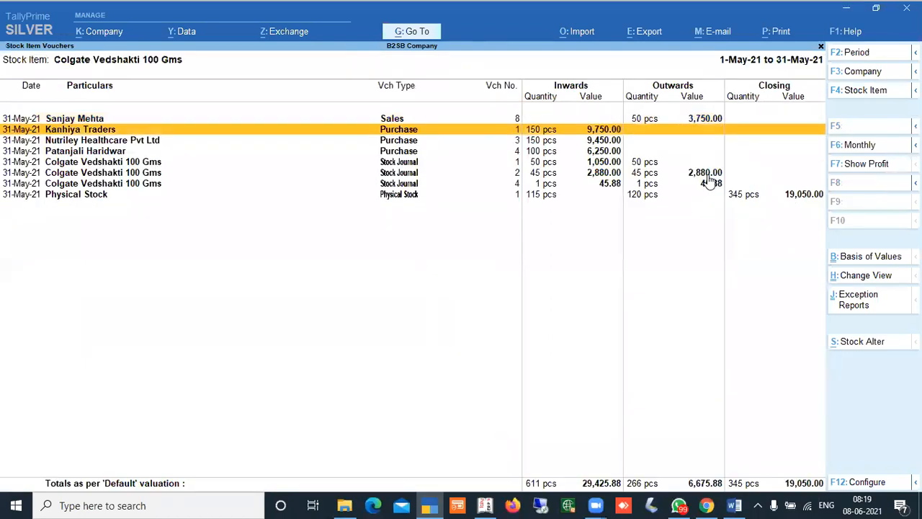
key(Down)
key(Down)
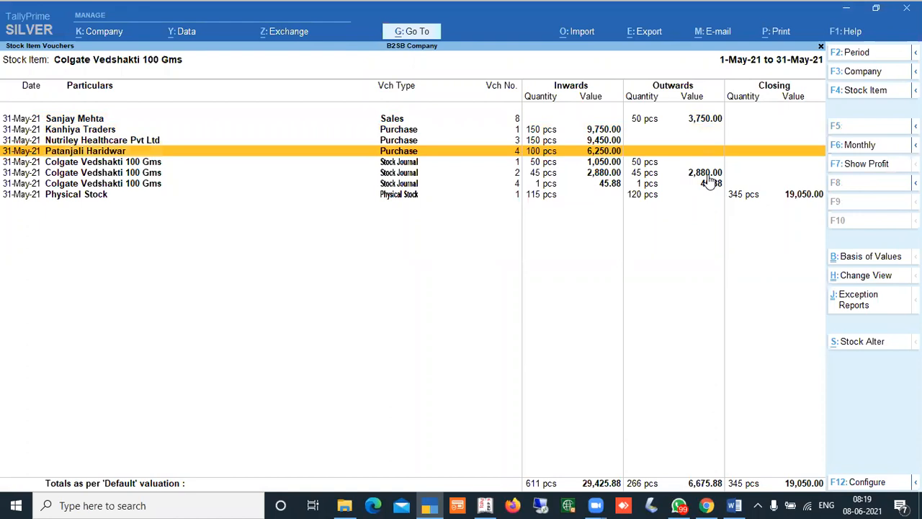
key(Down)
key(Down)
key(Up)
key(Up)
key(Up)
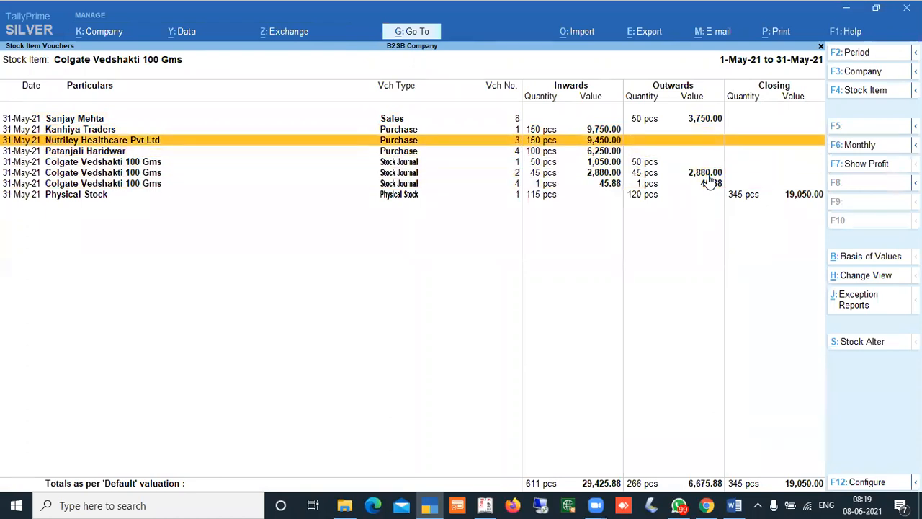
key(Up)
key(Up)
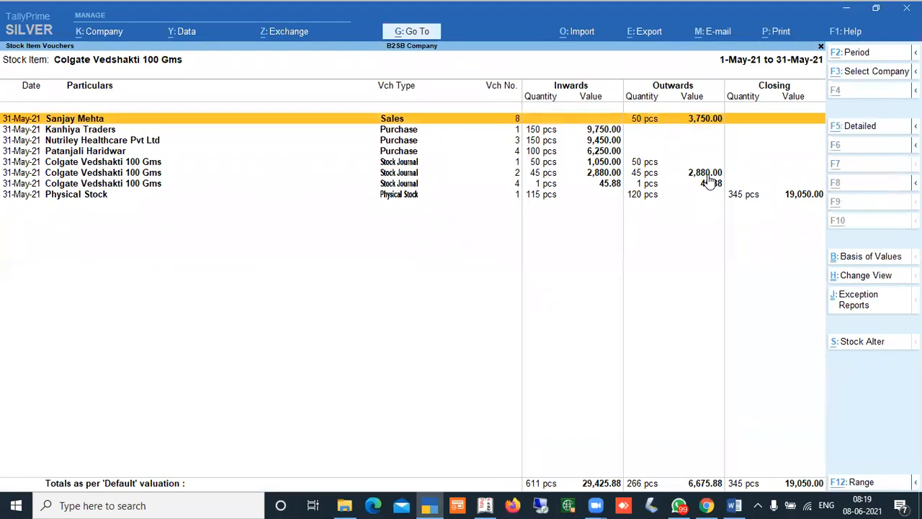
- Duplicate the 50 pcs Colgate sales voucher, keeping its party, dispatch, order and export details as they are
key(alt+2)
key(Return)
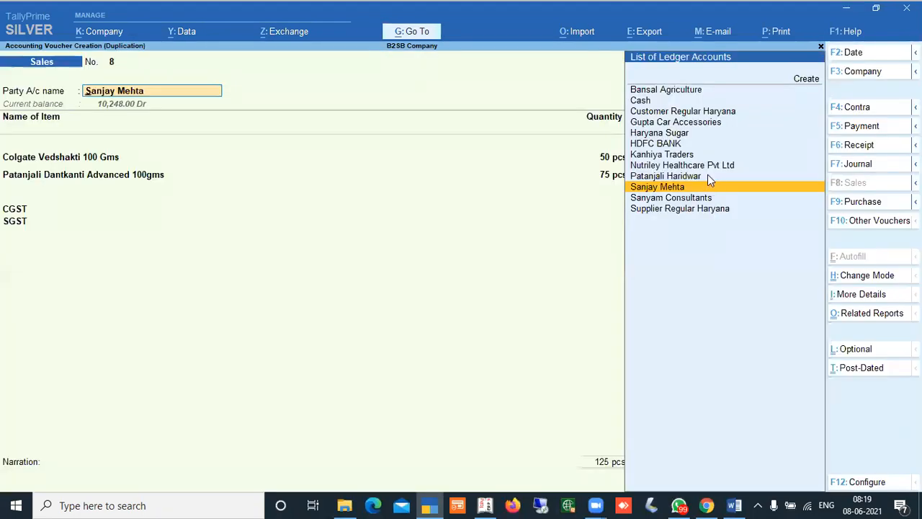
key(Return)
key(Return)
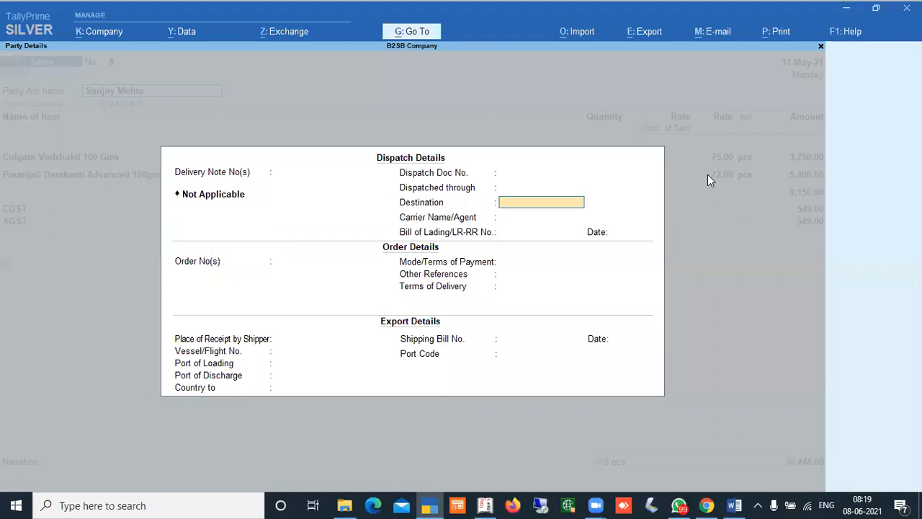
key(Return)
key(Return)
key(Return)
key(Return)
key(Return)
key(Return)
key(Return)
key(Return)
key(Return)
key(Return)
key(Return)
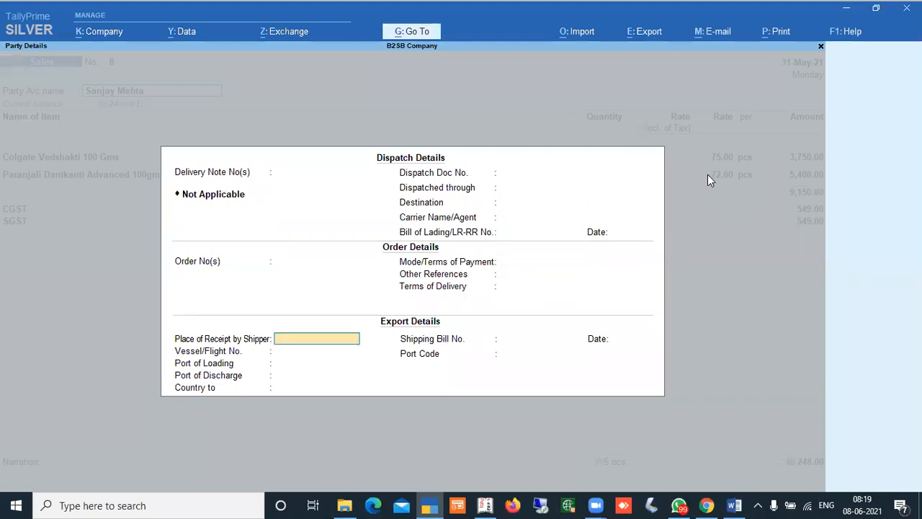
key(Return)
key(Return)
key(Return)
key(Return)
key(Return)
key(Return)
key(Return)
key(Return)
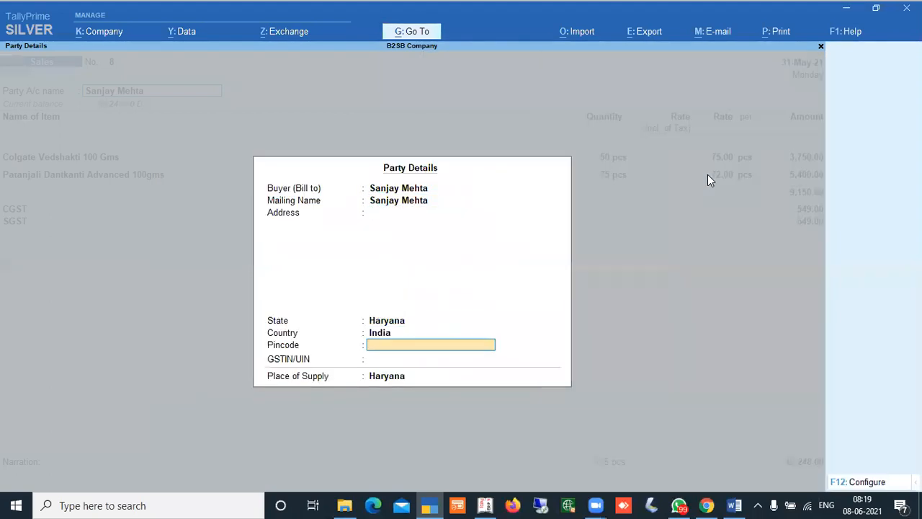
key(Return)
key(Return)
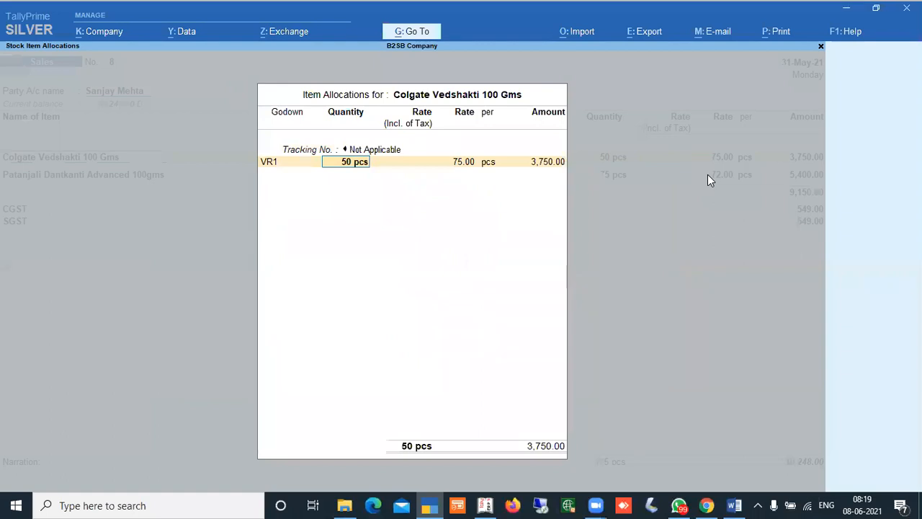
- Change the godown for Colgate Vedshakti 100 Gms to MR1 in the duplicated voucher's item allocation
text(0)
key(Return)
key(Return)
key(BackSpace)
key(BackSpace)
key(Down)
key(Up)
key(Up)
key(Up)
key(Up)
key(Up)
key(Return)
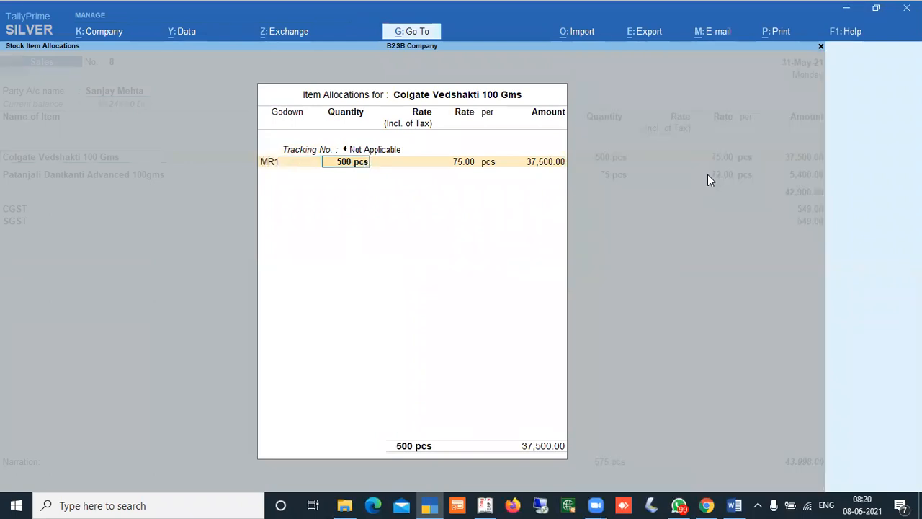
- Set Colgate Vedshakti 100 Gms to 150 pcs at a rate of 72.50, and accept its accounting details
text(150)
key(Return)
key(Return)
text(72.5)
key(Return)
key(Return)
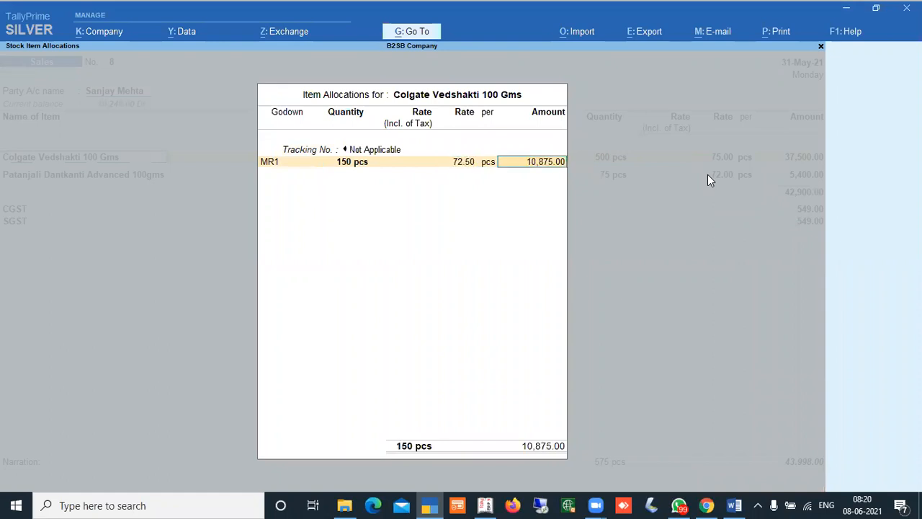
key(Return)
key(Return)
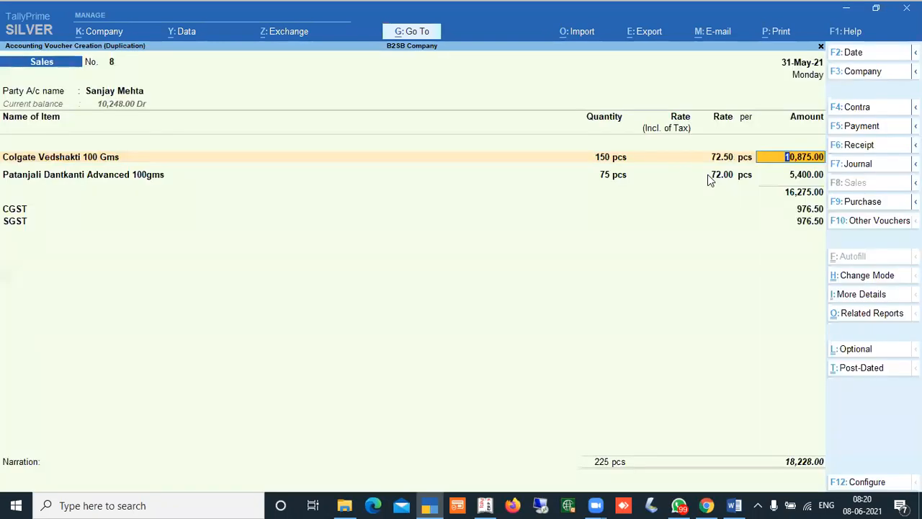
key(Return)
key(Return)
- Set the quantity of Patanjali Dantkanti Advanced 100gms to 150 pcs from godown MR1
key(Return)
key(Return)
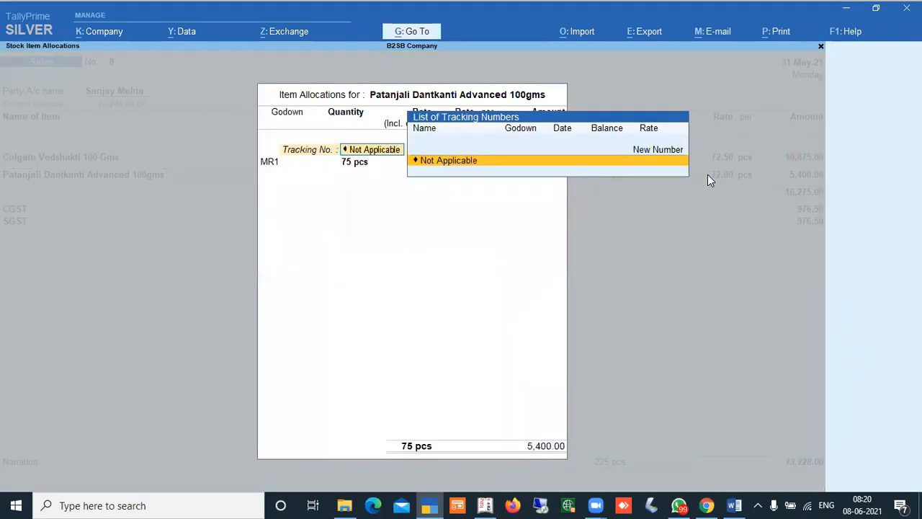
key(Return)
key(Return)
text(1)
key(Return)
key(Return)
key(Return)
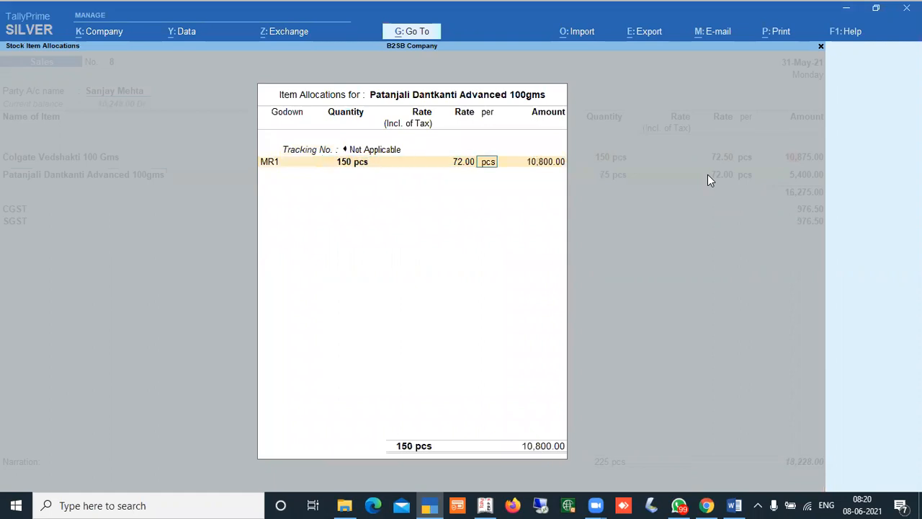
key(Return)
key(Return)
key(Return)
key(Return)
- Reopen the Patanjali Dantkanti Advanced 100gms allocation and set its rate to 62 per pcs
key(BackSpace)
key(BackSpace)
key(BackSpace)
key(Return)
key(Return)
key(Return)
key(Return)
key(Return)
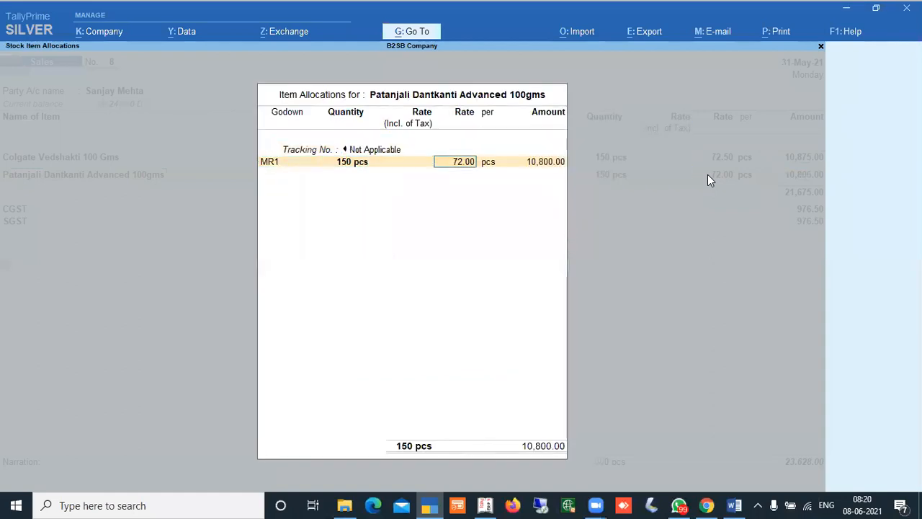
text(62)
key(Return)
key(Return)
key(Return)
key(Return)
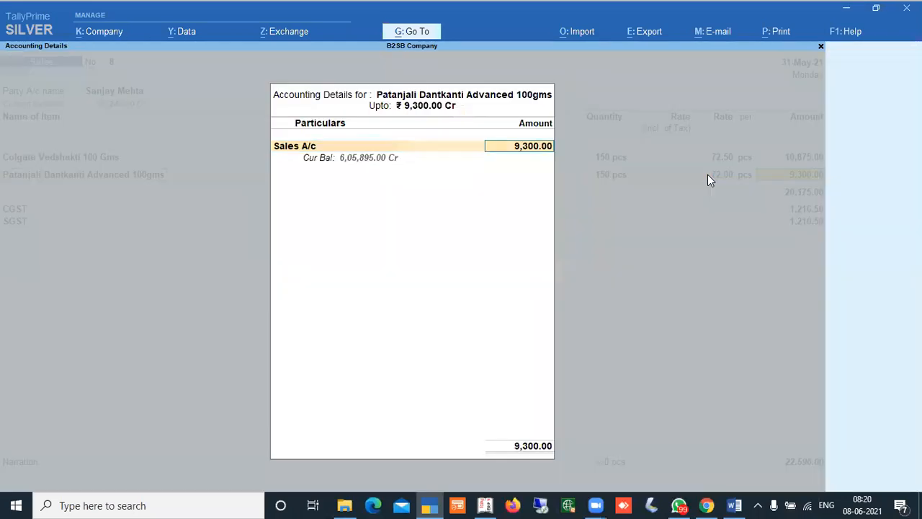
- Keep Sales A/c for the Patanjali item and the CGST and SGST lines, and save the duplicated sales voucher
key(Return)
key(Return)
key(Return)
key(Return)
key(Return)
key(Return)
key(Return)
key(Return)
key(Return)
key(Return)
key(Return)
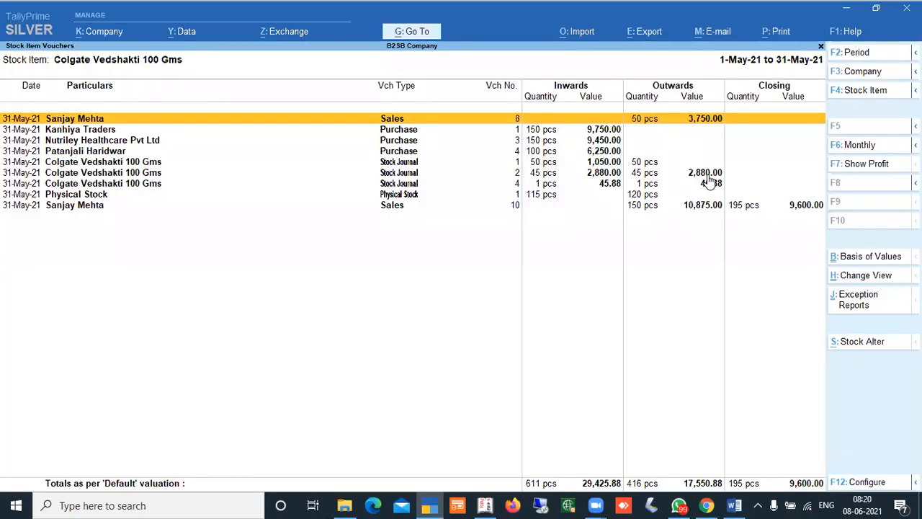
- Duplicate sales voucher 8, date the copy 3-6-2021, and set its party account to Customer Regular Haryana
key(alt+2)
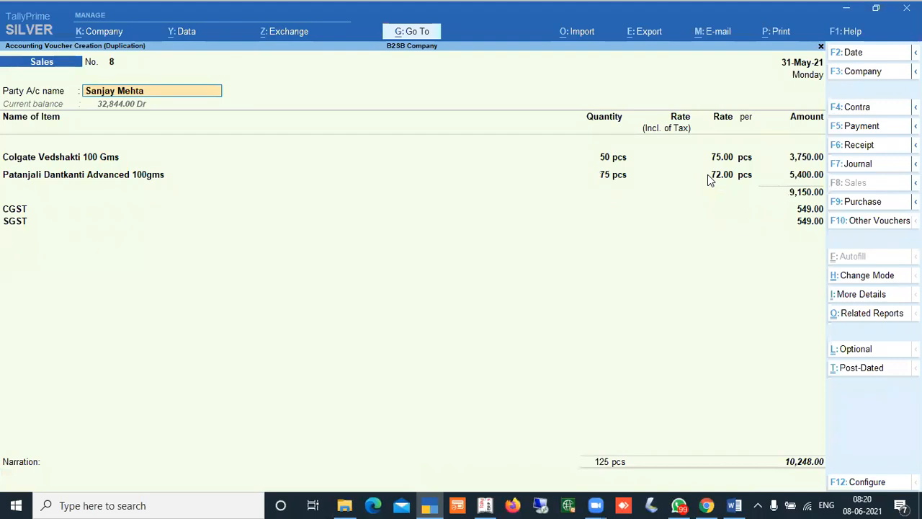
key(F2)
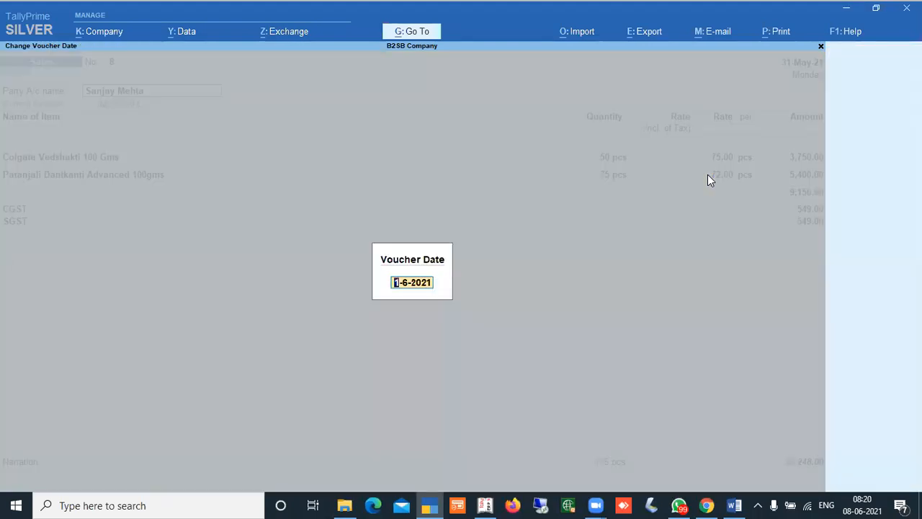
text(3)
key(Return)
key(BackSpace)
key(Down)
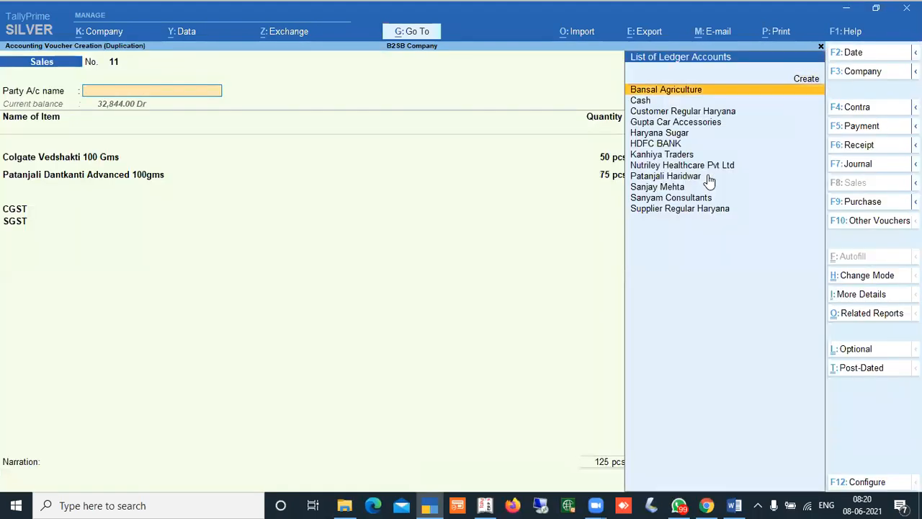
key(Down)
key(Down)
key(Return)
- Accept the dispatch, order, export and party details for Customer Regular Haryana without changes
key(Return)
key(Return)
key(Return)
key(Return)
key(Return)
key(Return)
key(Return)
key(Return)
key(Return)
key(Return)
key(Return)
key(Return)
key(Return)
key(Return)
key(Return)
key(Return)
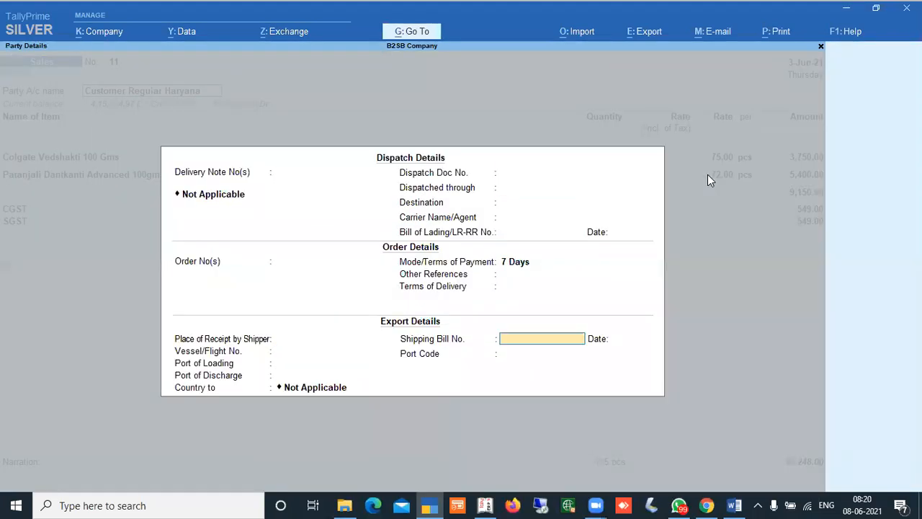
key(Return)
key(Return)
key(Return)
key(Return)
key(Return)
key(Return)
key(Return)
key(Return)
key(Return)
key(Return)
key(Return)
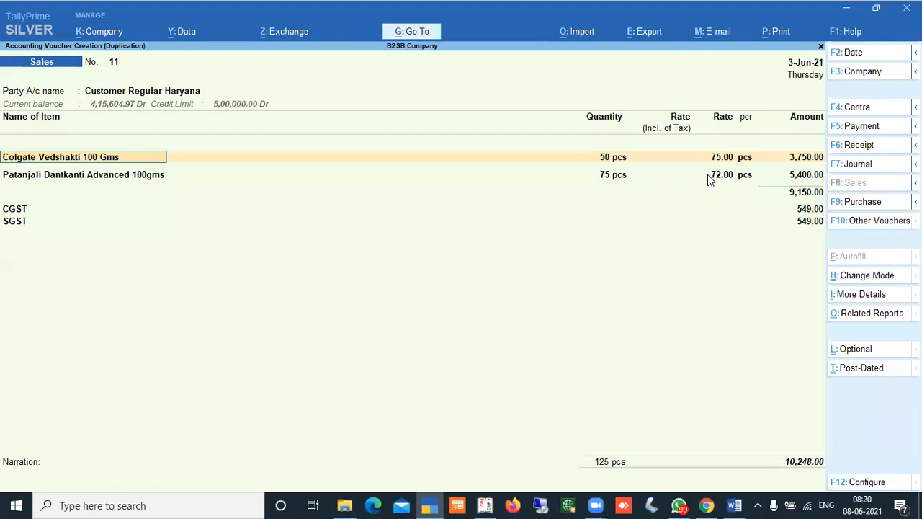
- Set Colgate Vedshakti 100 Gms to 79 pcs from godown VR1 at a rate of 77, keeping Sales A/c
key(Return)
key(Return)
key(Return)
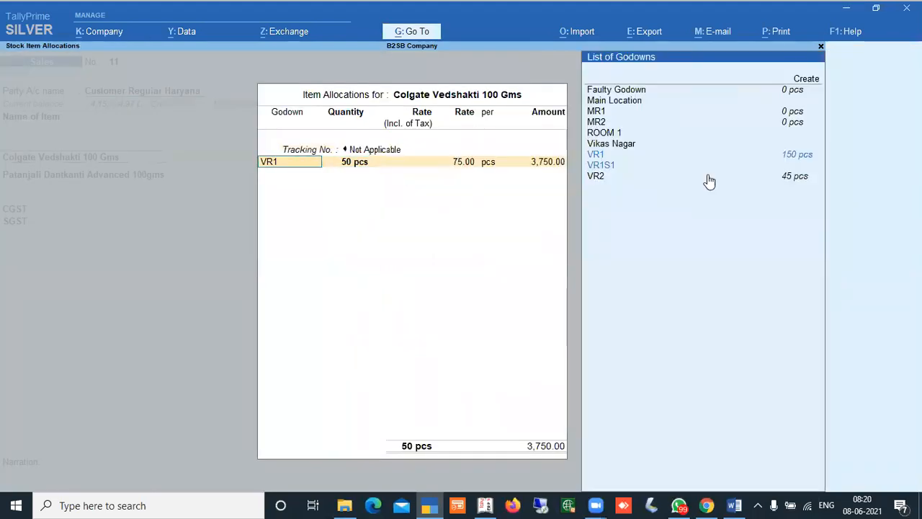
key(Return)
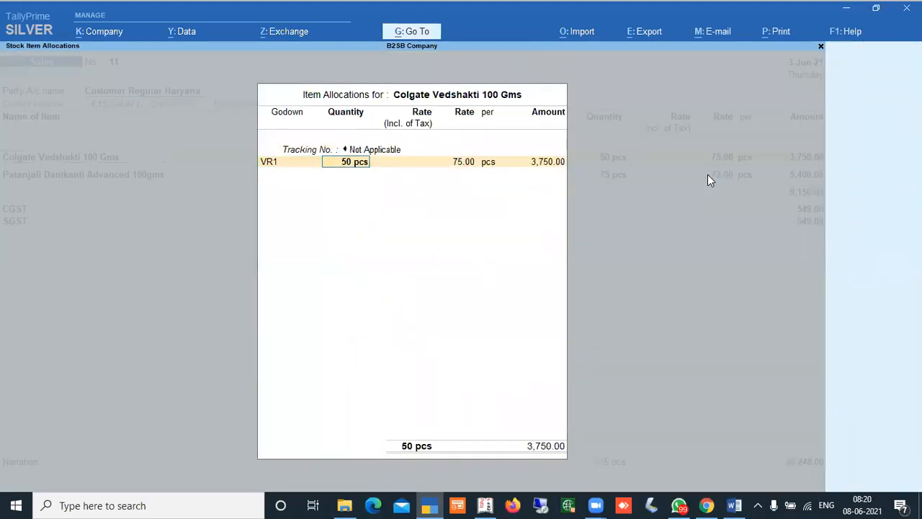
text(79)
key(Return)
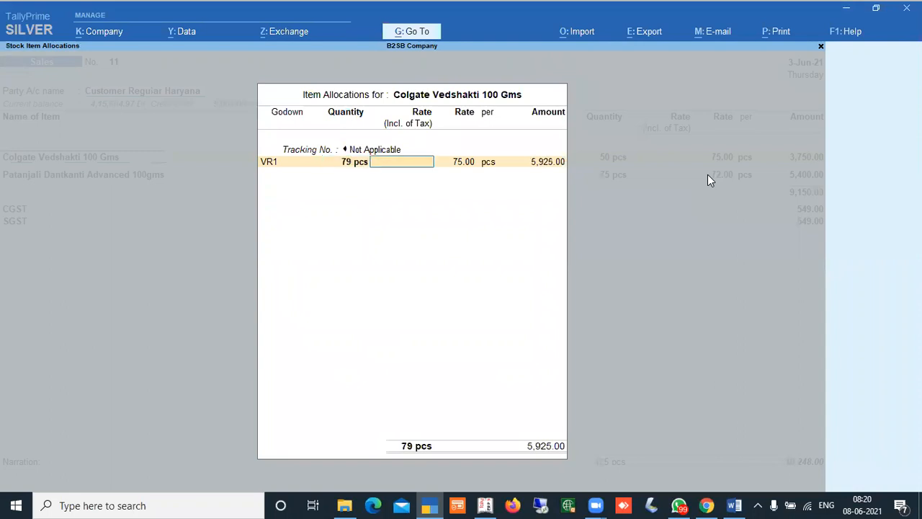
key(Return)
text(77)
key(Return)
key(Return)
key(Return)
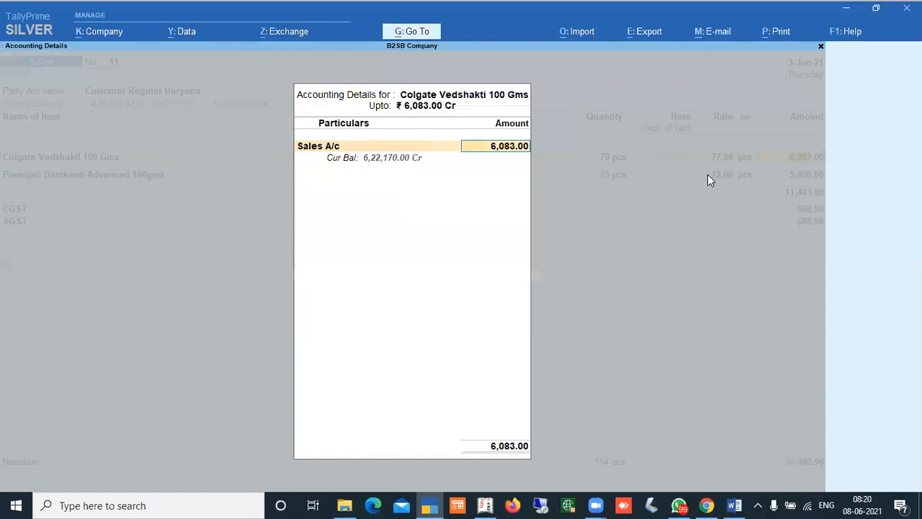
key(Return)
- Set Patanjali Dantkanti Advanced 100gms to 25 pcs from godown MR1 at a rate of 71 per pcs
key(Return)
key(Return)
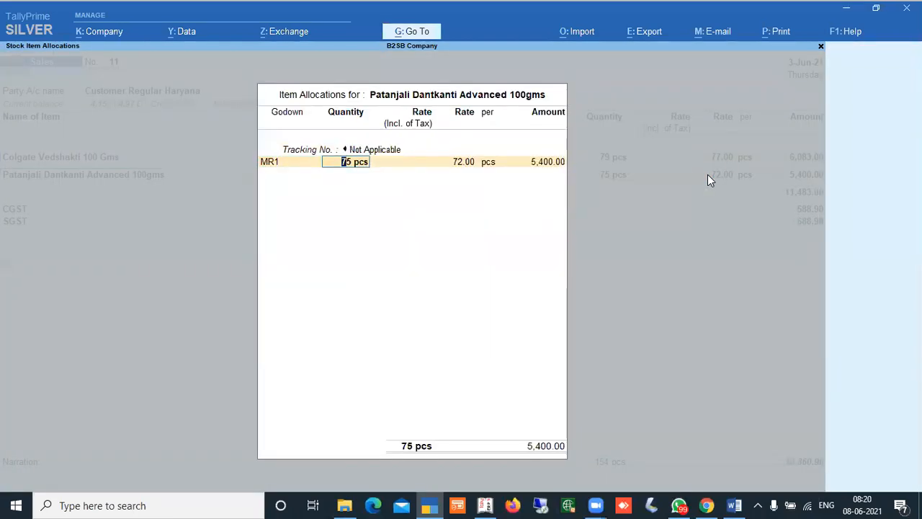
key(BackSpace)
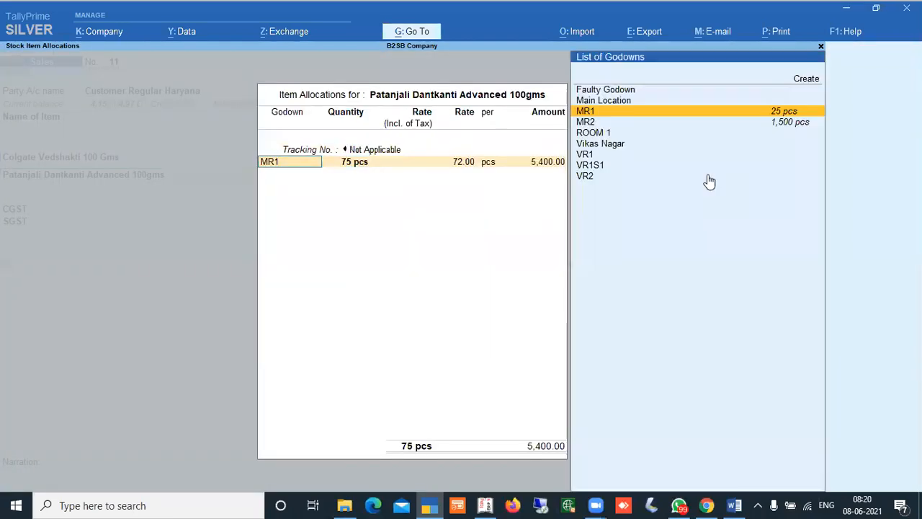
key(Return)
text(2)
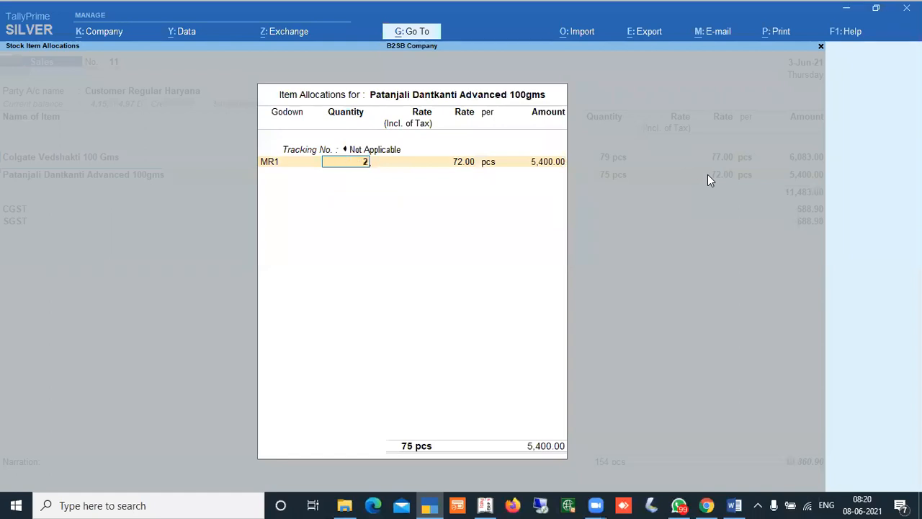
text(5)
key(Return)
key(Return)
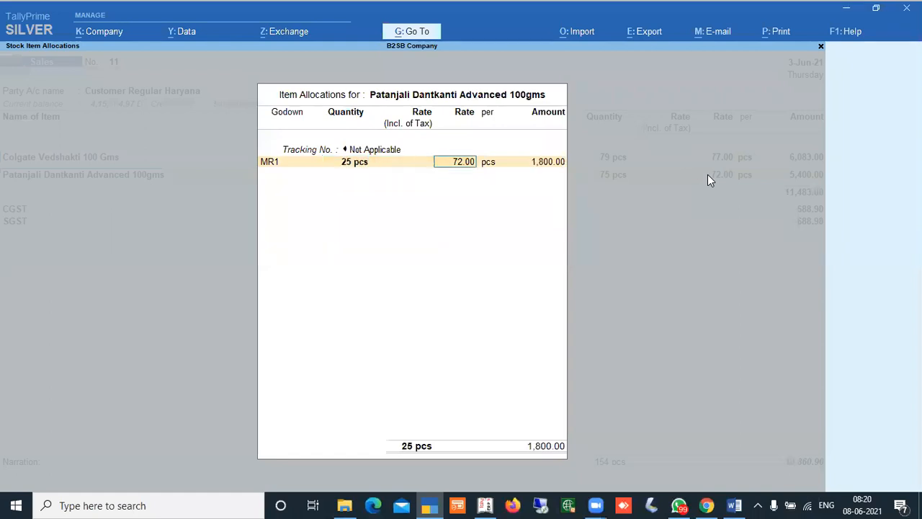
text(7)
key(Return)
key(Return)
key(Return)
key(Return)
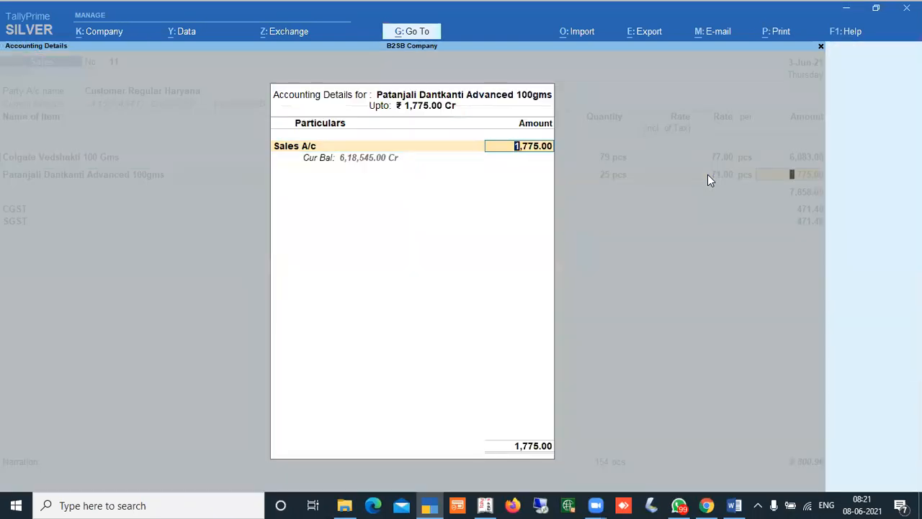
- Accept the Patanjali item's Sales A/c, the tax lines and the 7-day bill-wise reference, and save the 3-Jun-21 sales voucher
key(Return)
key(Return)
key(Return)
key(Return)
key(Return)
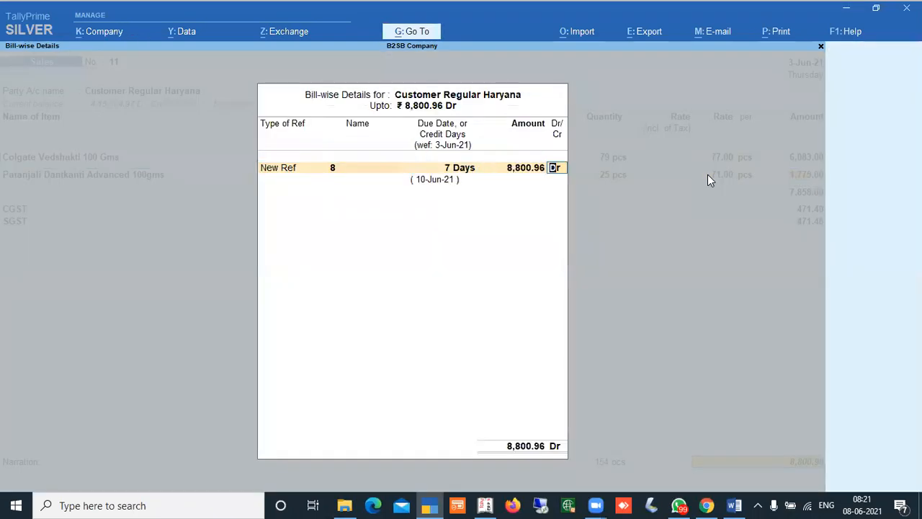
key(Return)
key(Return)
key(Return)
key(Down)
key(Down)
key(Down)
key(Down)
key(Down)
key(Down)
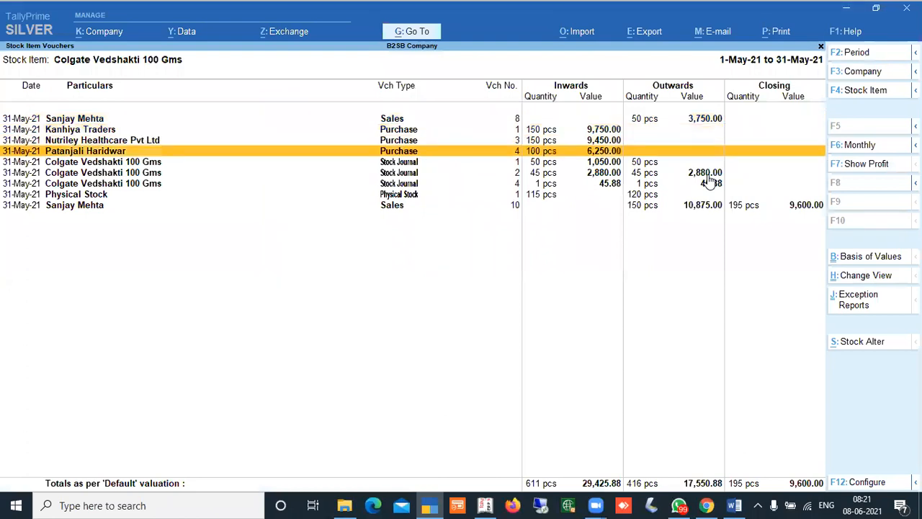
key(Down)
key(Down)
key(Up)
key(Up)
key(Up)
key(Up)
key(Up)
key(Up)
key(Up)
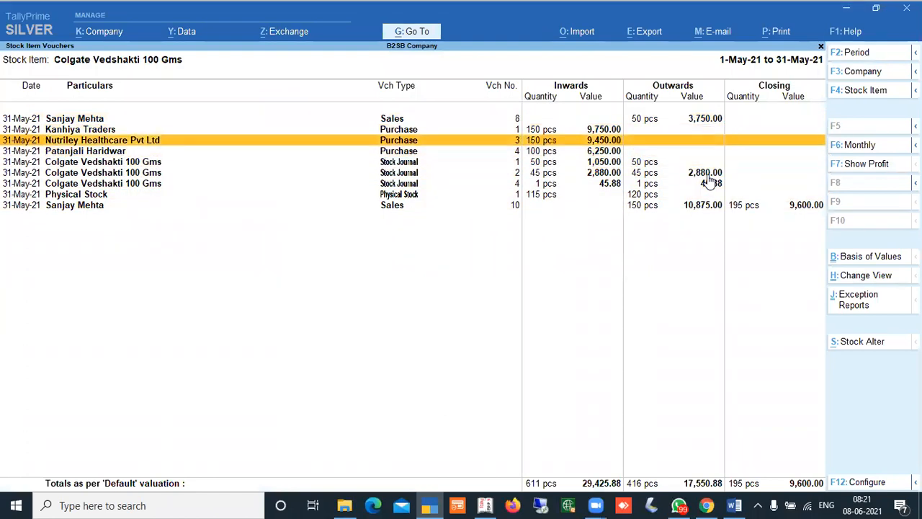
key(Up)
key(alt+2)
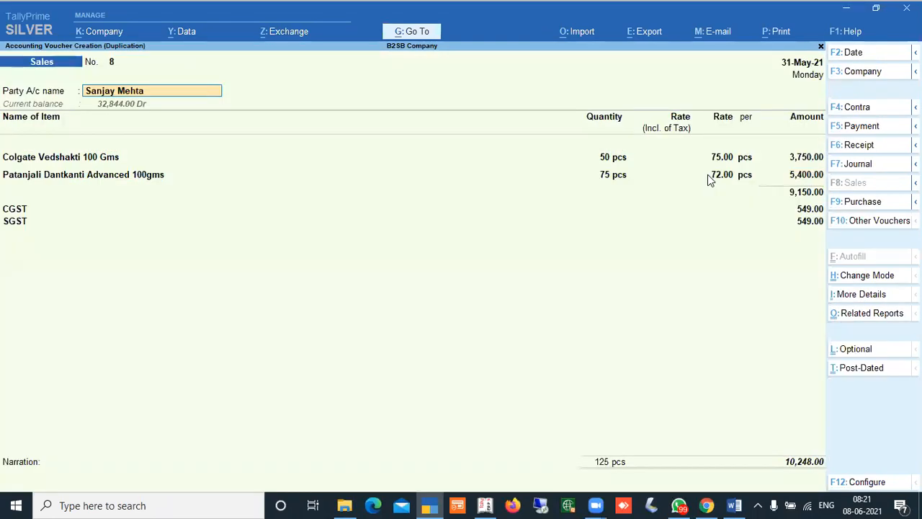
key(Escape)
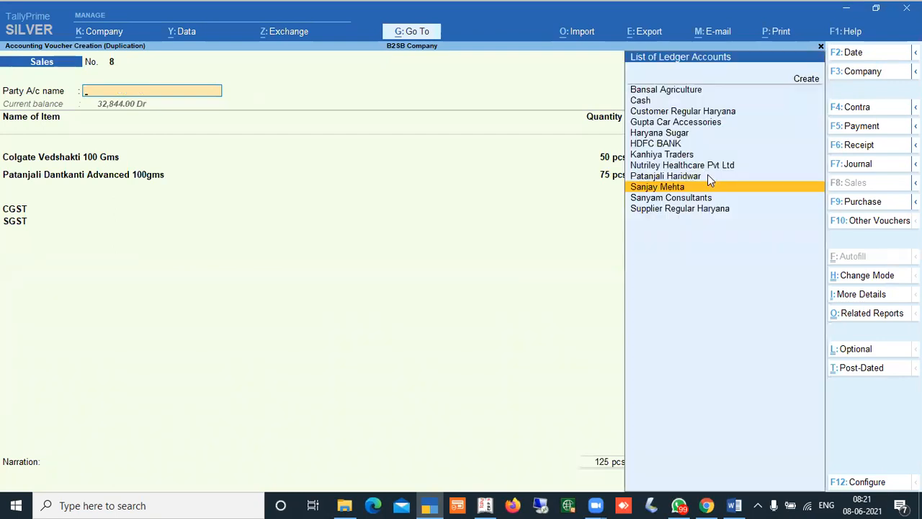
key(Escape)
key(Return)
- Duplicate sales voucher 8 again and set the copy's party account to Nutriley Healthcare Pvt Ltd
key(alt+2)
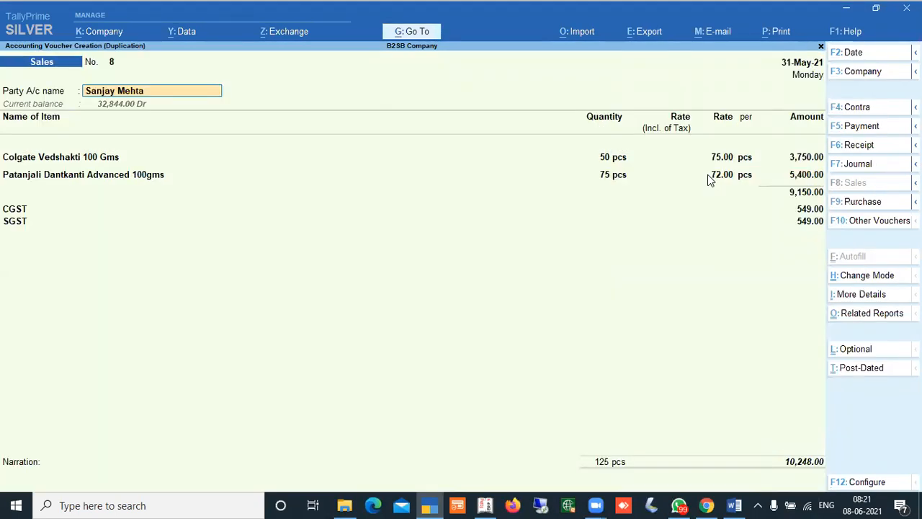
key(BackSpace)
key(Down)
key(Down)
key(Down)
key(Down)
key(Down)
key(Down)
key(Down)
key(Down)
key(Down)
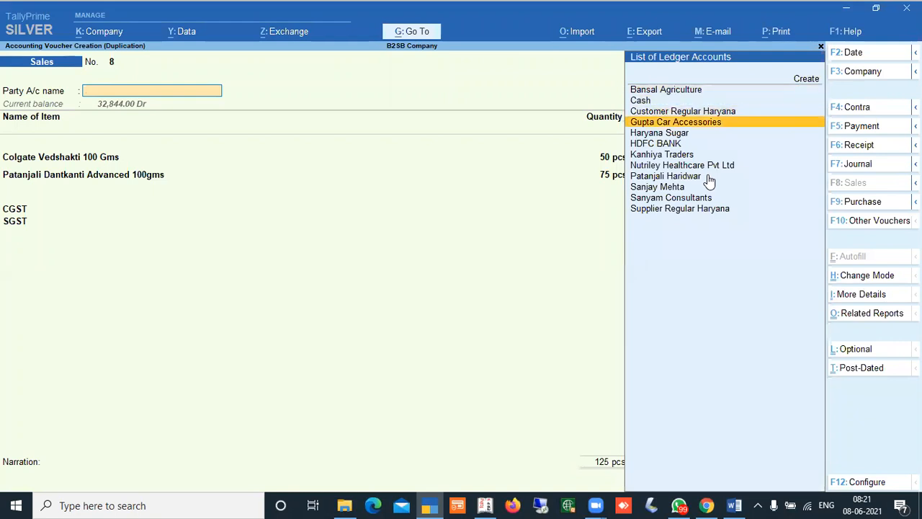
key(Return)
- Accept the dispatch and party details for Nutriley Healthcare Pvt Ltd without changes
key(Return)
key(Return)
key(Return)
key(Return)
key(Return)
key(ctrl+a)
key(ctrl+a)
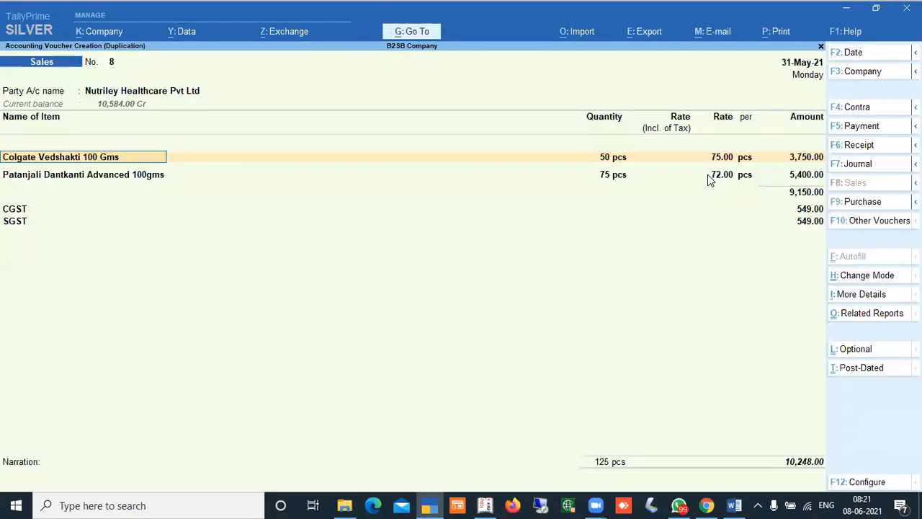
- Set Colgate Vedshakti 100 Gms to 59 pcs from godown VR1 at a rate of 70, and accept its entry
key(Return)
key(Return)
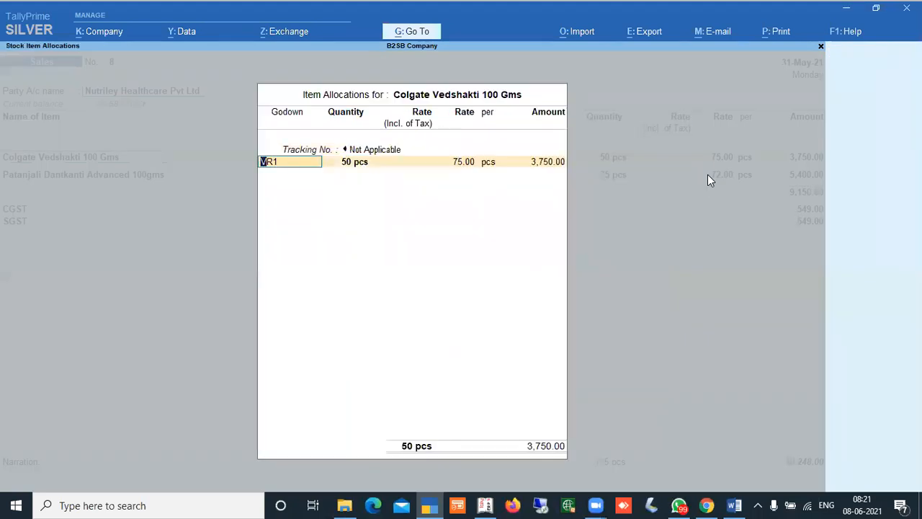
key(Up)
key(Up)
key(Return)
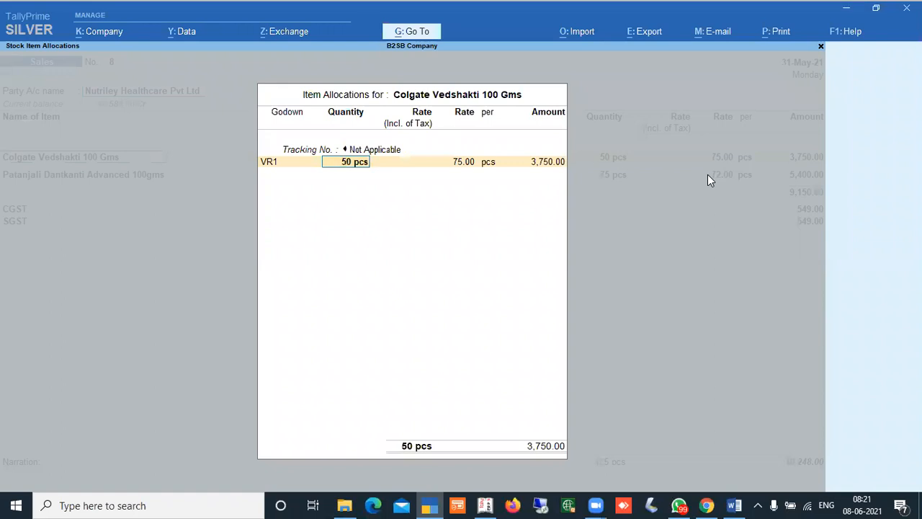
text(59)
key(Return)
text(70)
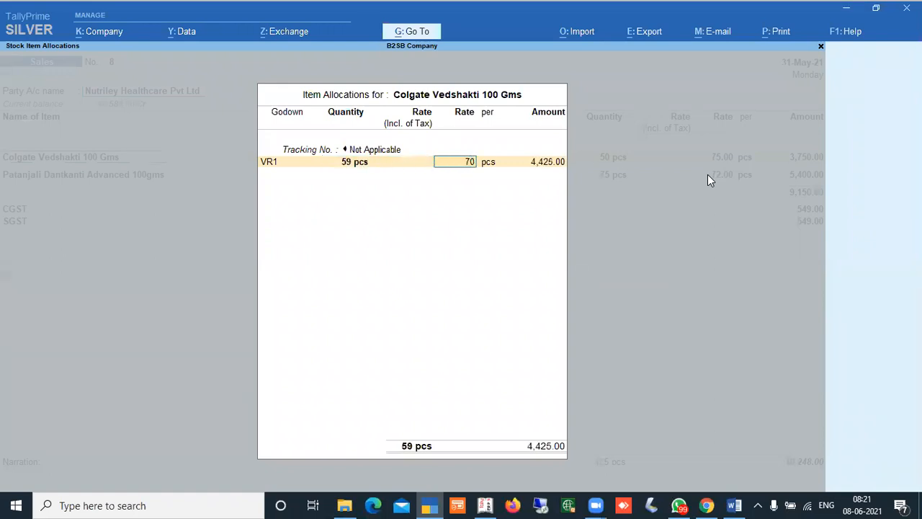
key(Return)
key(Return)
key(Return)
key(Return)
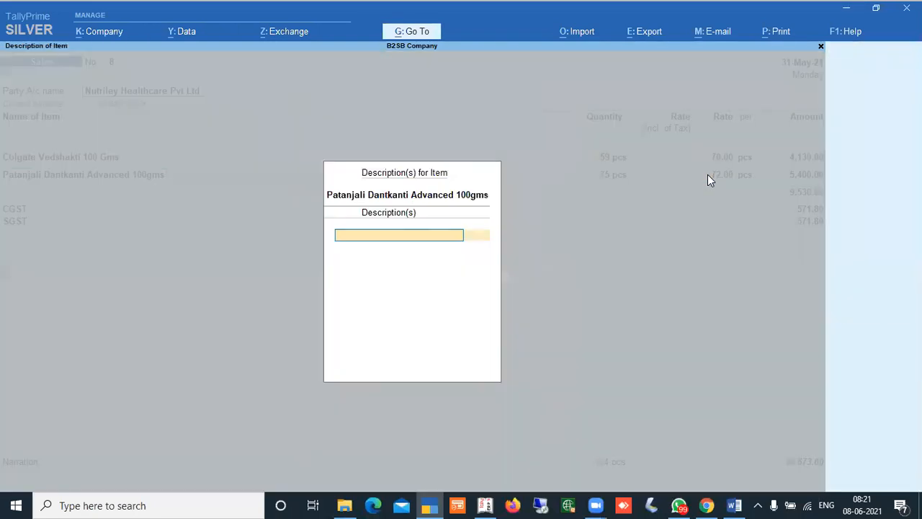
- Keep Patanjali Dantkanti Advanced 100gms at 75 pcs and a rate of 72.00 in the duplicated voucher
key(Return)
key(Return)
key(Return)
key(Return)
key(Return)
key(Return)
key(Return)
key(Return)
key(Return)
key(Return)
key(Return)
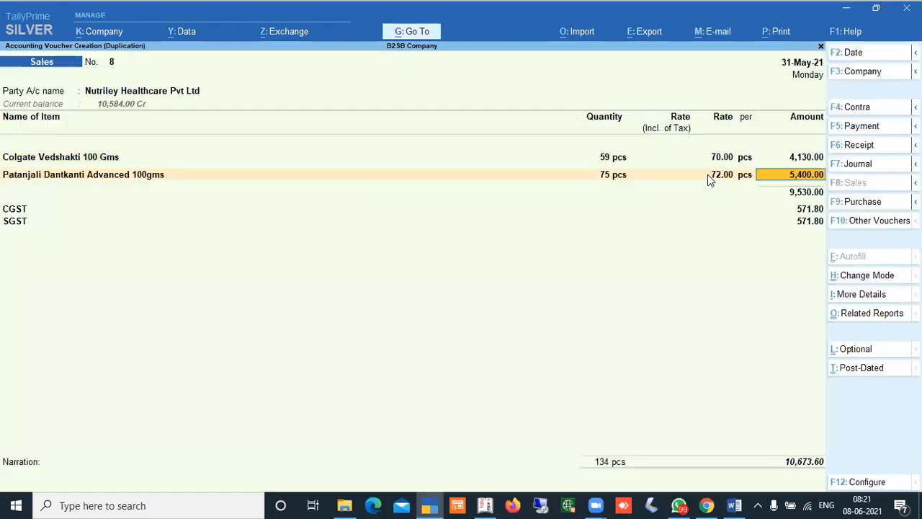
- Accept the remaining accounting details and the CGST and SGST lines, and save the Nutriley Healthcare Pvt Ltd sales voucher
key(Return)
key(Return)
key(Return)
key(Return)
key(Return)
key(Return)
key(Return)
key(Return)
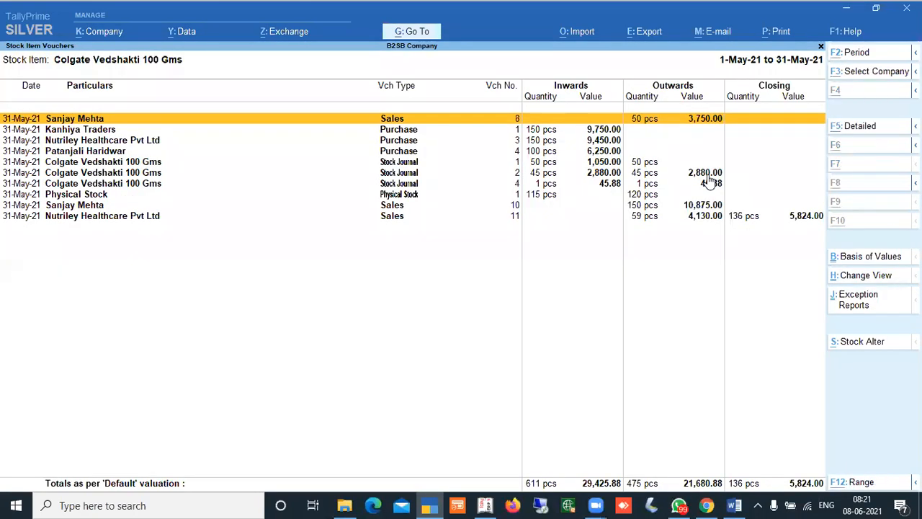
- Show the Colgate Vedshakti 100 Gms vouchers for 1-Apr-21 to 18-Oct-21, and return to the Gateway of Tally
key(alt+F2)
key(BackSpace)
key(Return)
key(BackSpace)
key(Return)
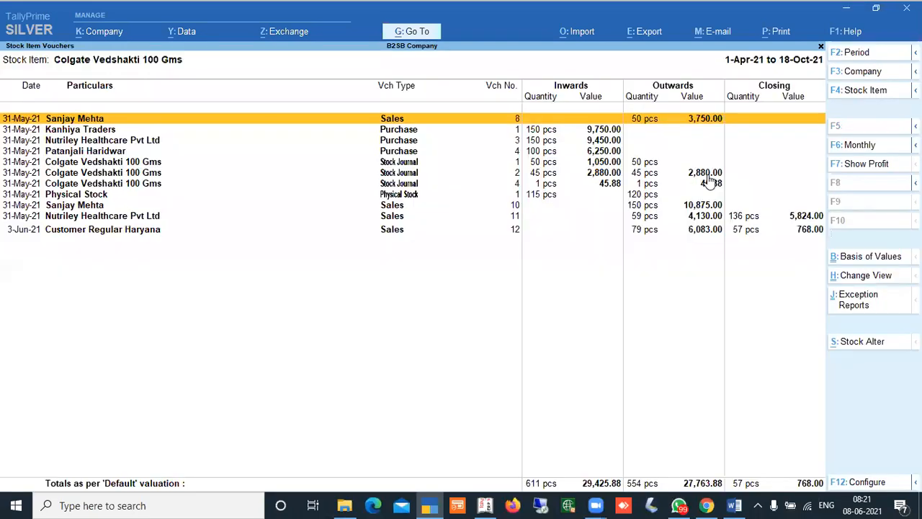
key(Escape)
key(Escape)
key(Escape)
key(Escape)
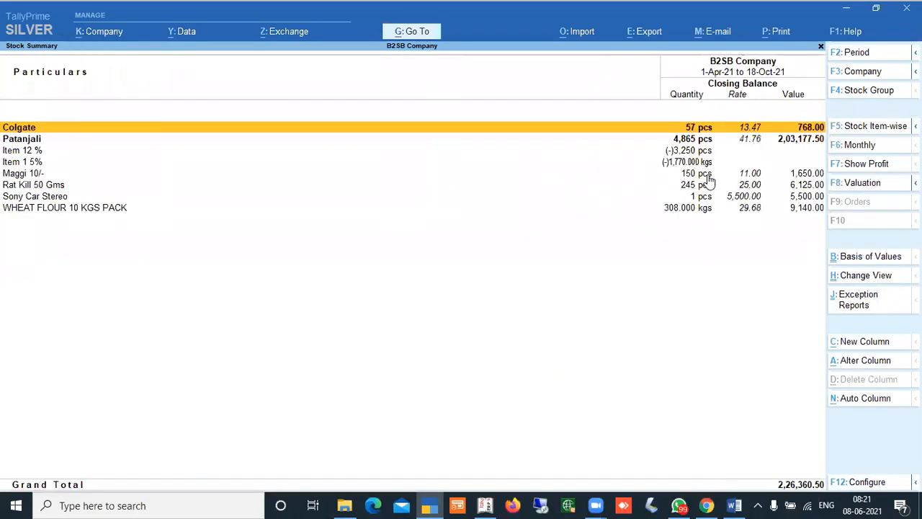
- Open the Stock Query report for the stock item Colgate Vedshakti 100 Gms
key(d)
key(Down)
key(Down)
key(Down)
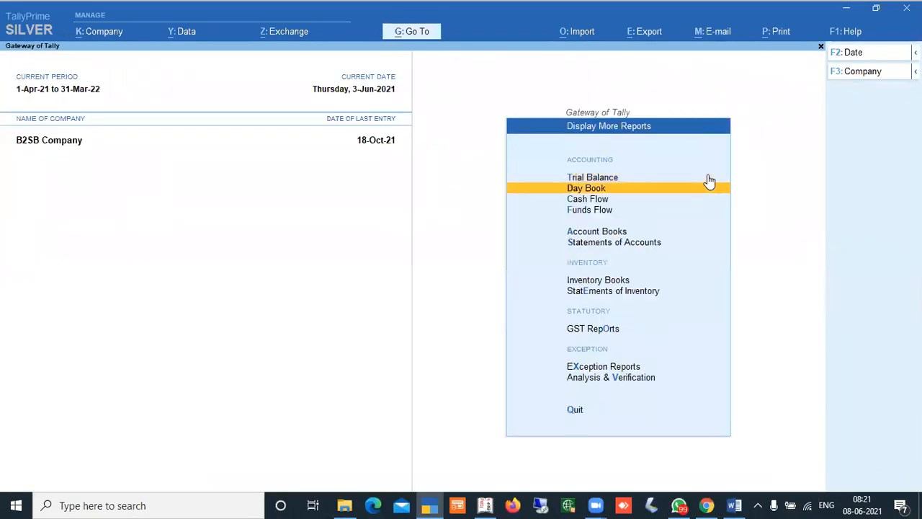
key(Down)
key(Down)
key(Down)
key(Down)
key(Return)
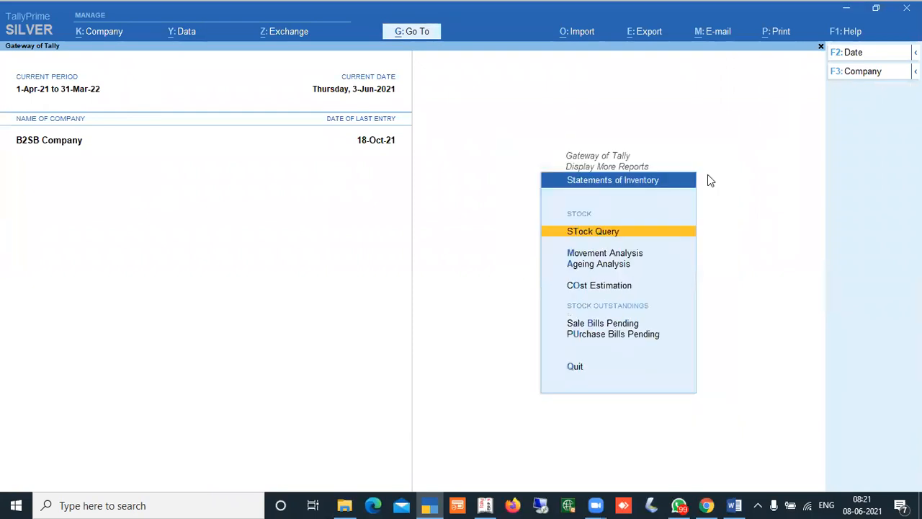
key(Return)
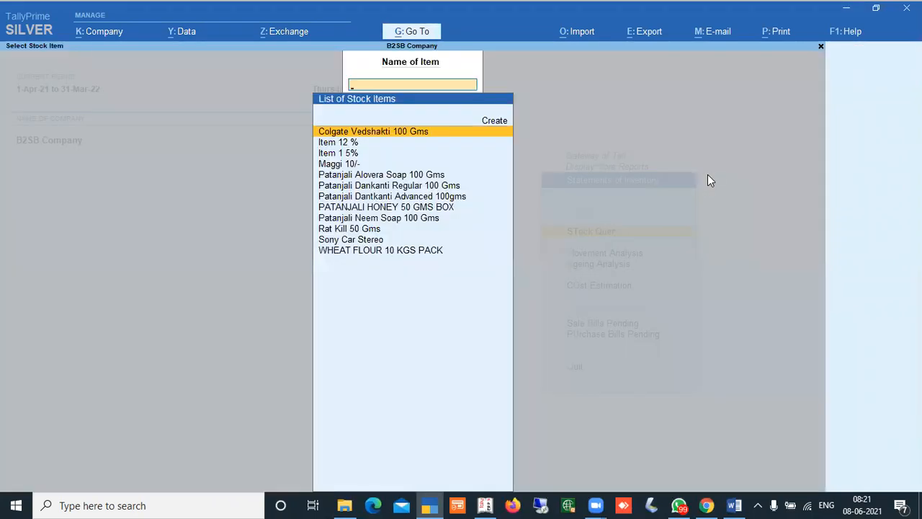
key(Return)
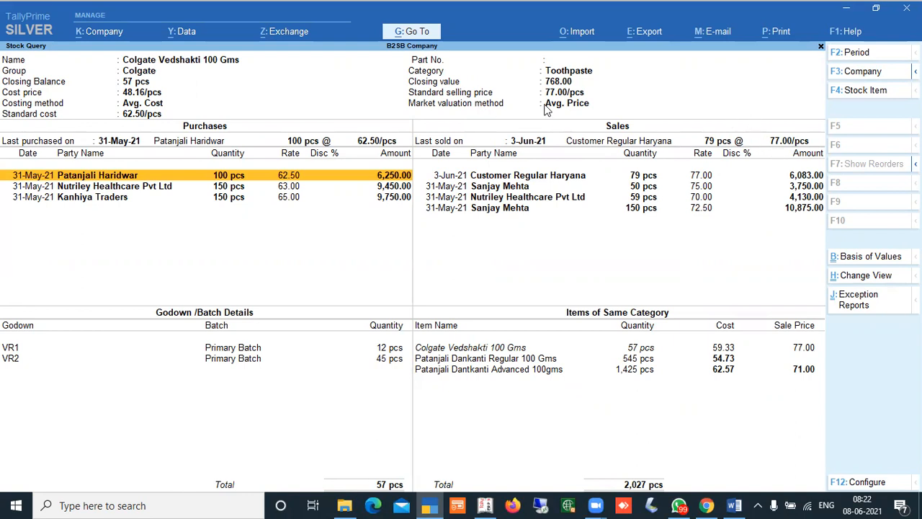
- Leave the Stock Query report and open a new sales voucher from the Gateway of Tally
key(Escape)
key(Escape)
key(Escape)
key(Escape)
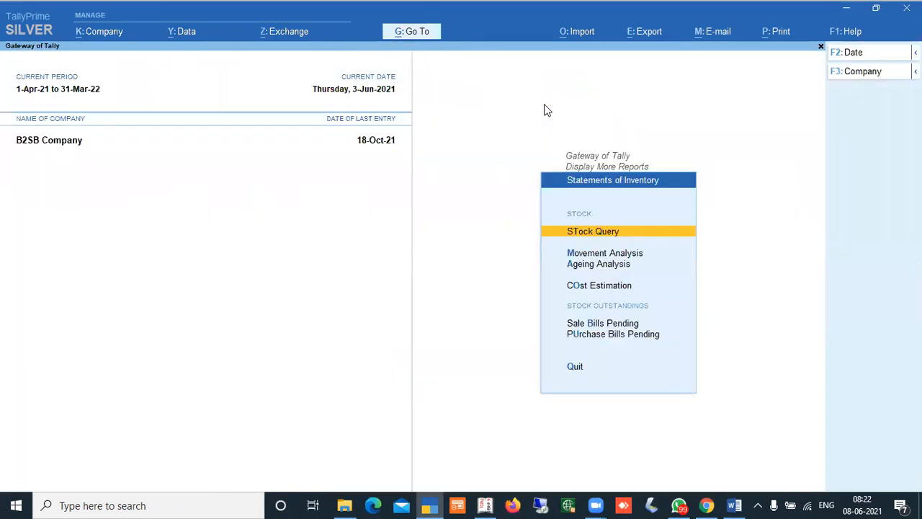
key(Escape)
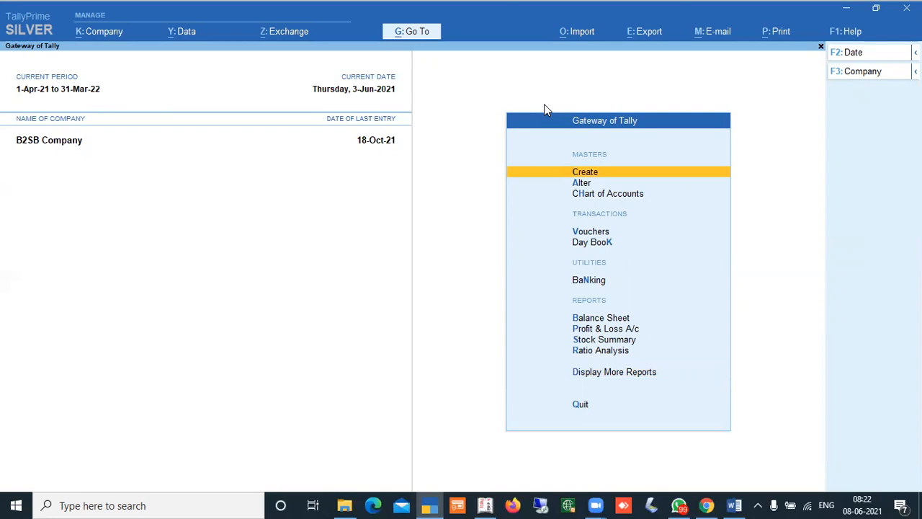
key(Down)
key(Down)
key(Down)
key(Return)
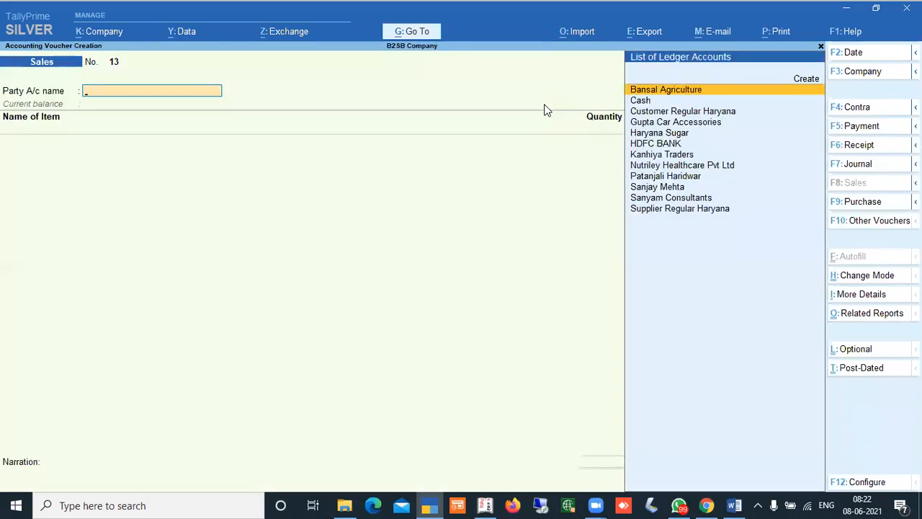
- Select Customer Regular Haryana as the voucher's party and accept the dispatch and party details
key(Down)
key(Down)
key(Return)
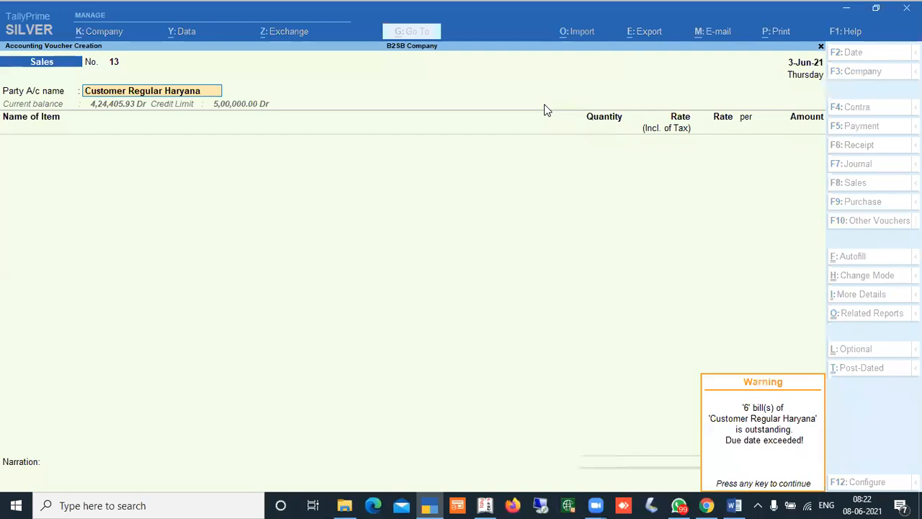
key(Return)
key(Return)
key(Return)
key(Return)
key(Return)
key(ctrl+a)
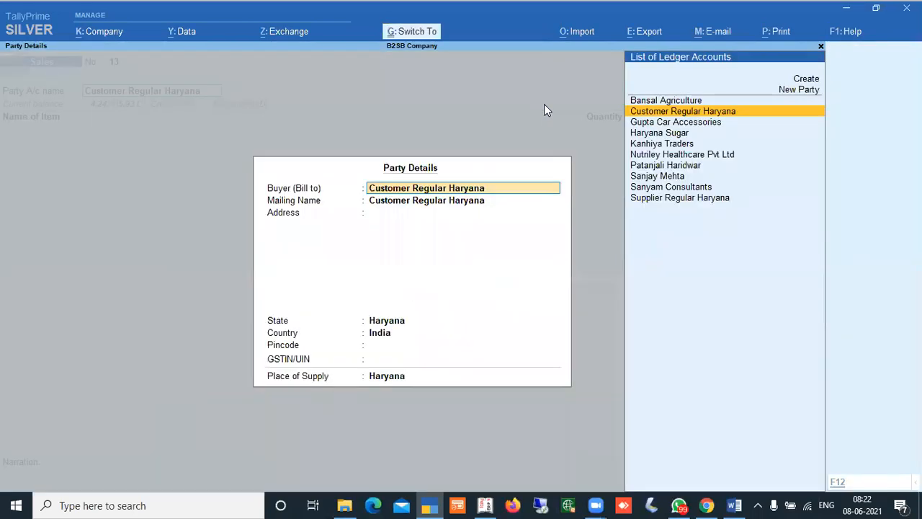
key(ctrl+a)
- Add the stock item Colgate Vedshakti 100 Gms with the tracking number Not Applicable
key(Down)
key(Return)
key(Return)
key(Return)
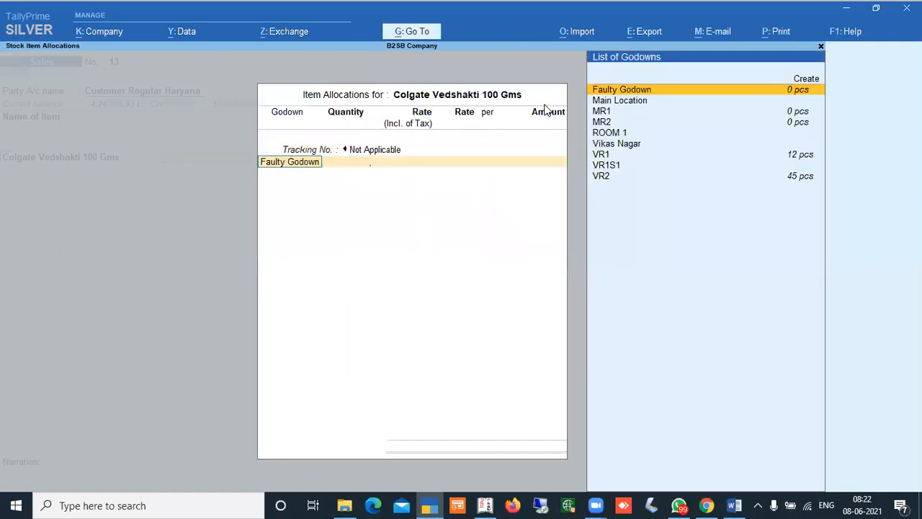
- Allocate 35 pcs of Colgate Vedshakti 100 Gms from godown VR2
key(Down)
key(Down)
key(Down)
key(Down)
key(Down)
key(Down)
key(Down)
key(Down)
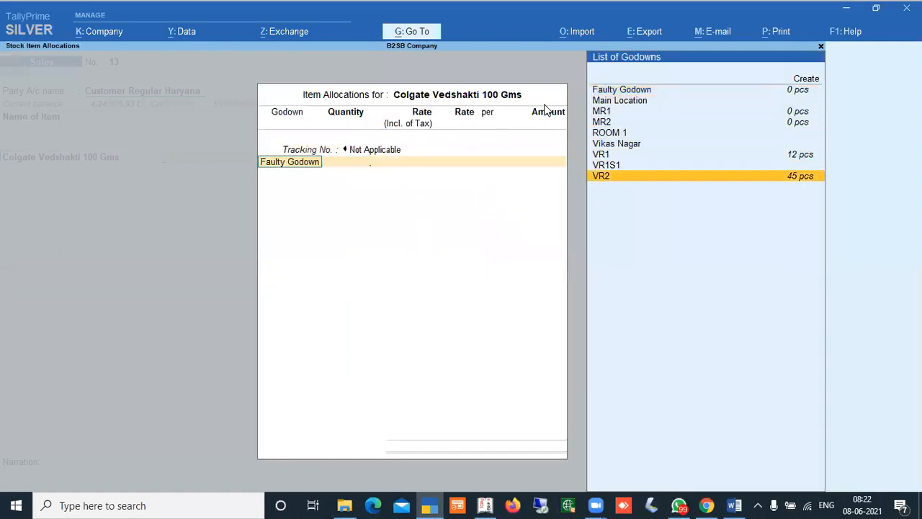
key(Return)
text(35)
key(Return)
key(Return)
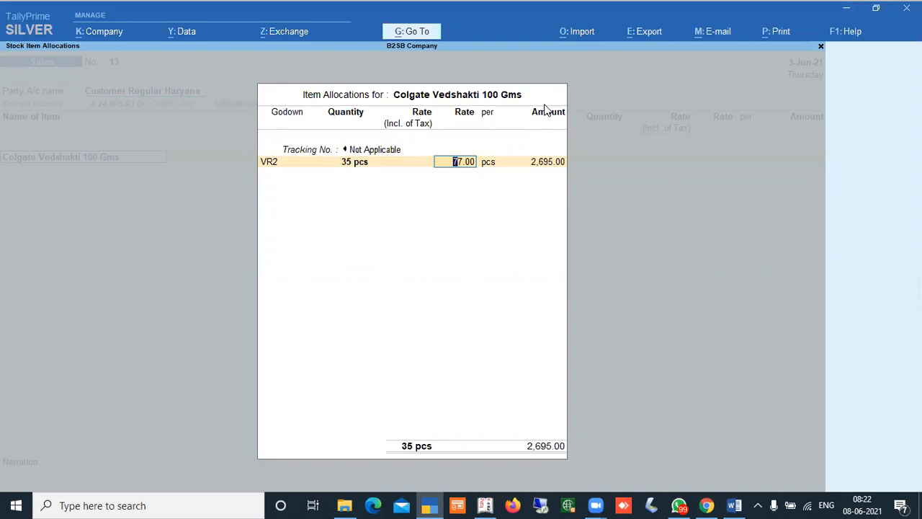
- Go back to the item name in the sales voucher and open its Stock Query for the selected party
key(BackSpace)
key(BackSpace)
key(BackSpace)
key(BackSpace)
key(BackSpace)
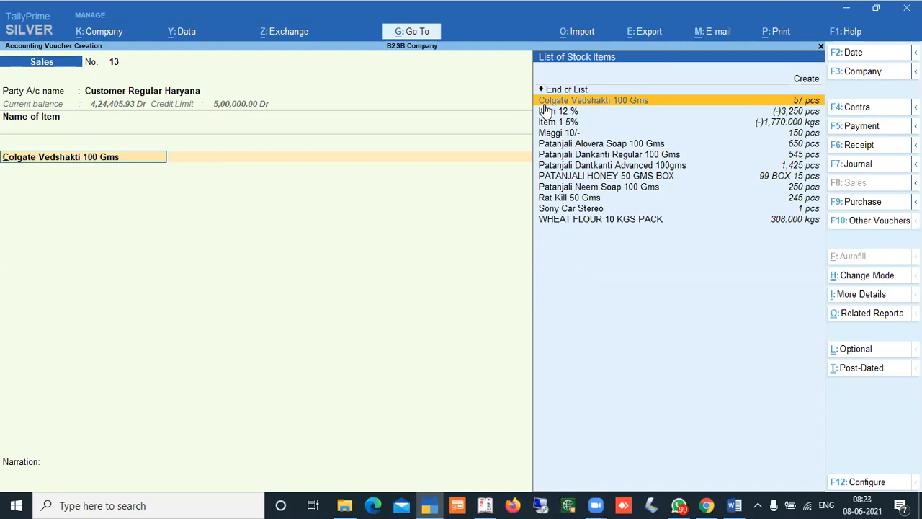
key(alt)
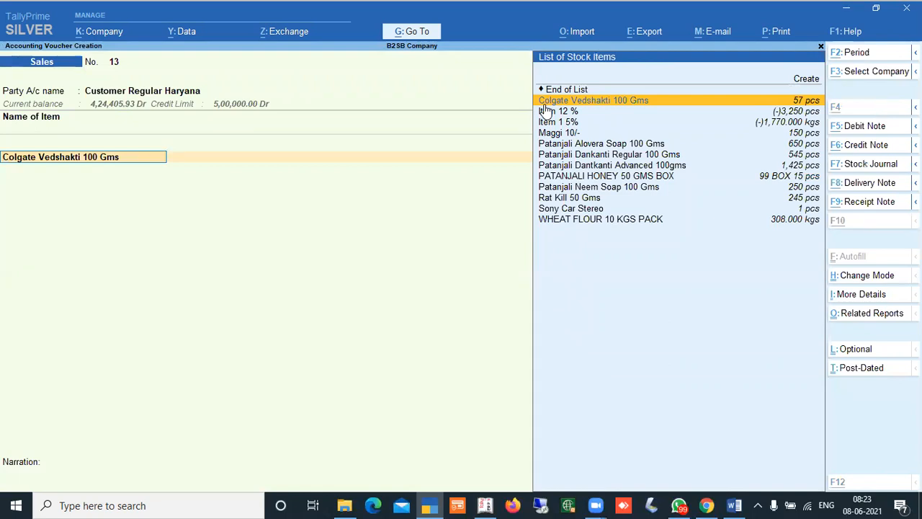
key(alt+s)
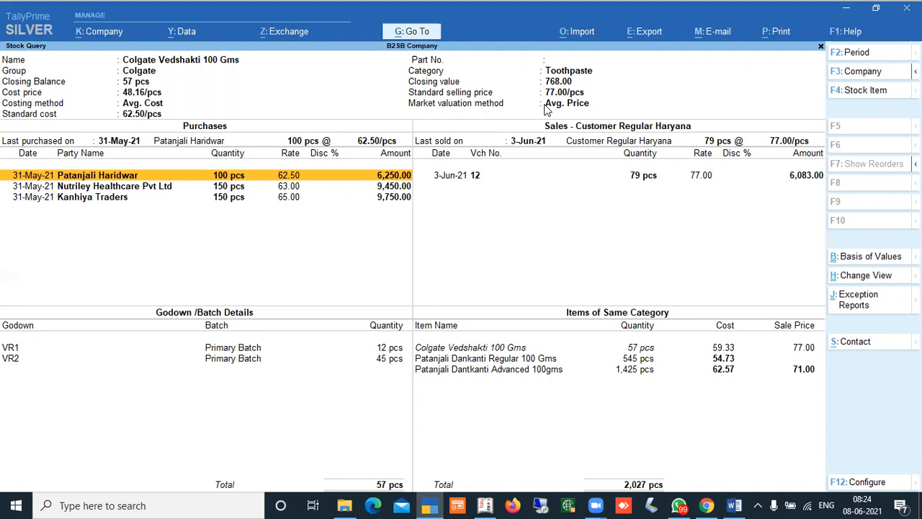
- Return to the sales voucher without quitting it, reselect Colgate Vedshakti 100 Gms, and accept the dispatch and party details again
key(Escape)
key(Escape)
key(Escape)
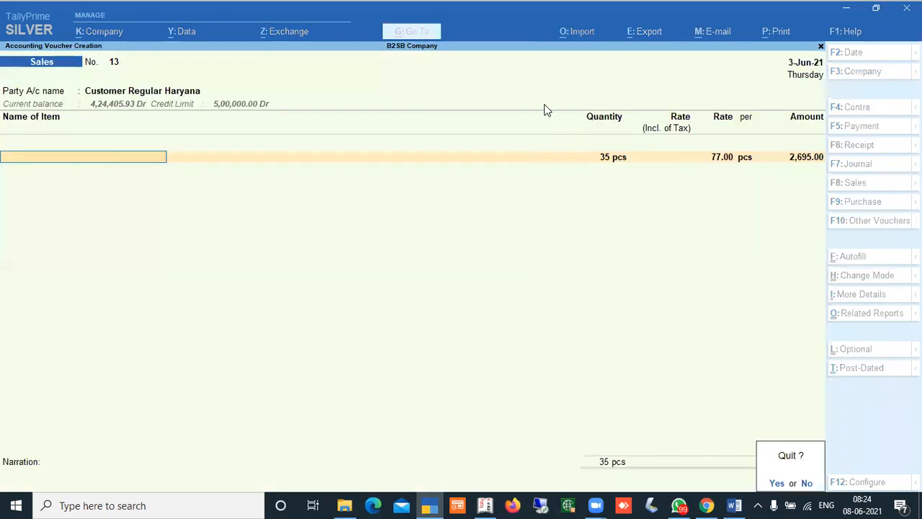
key(n)
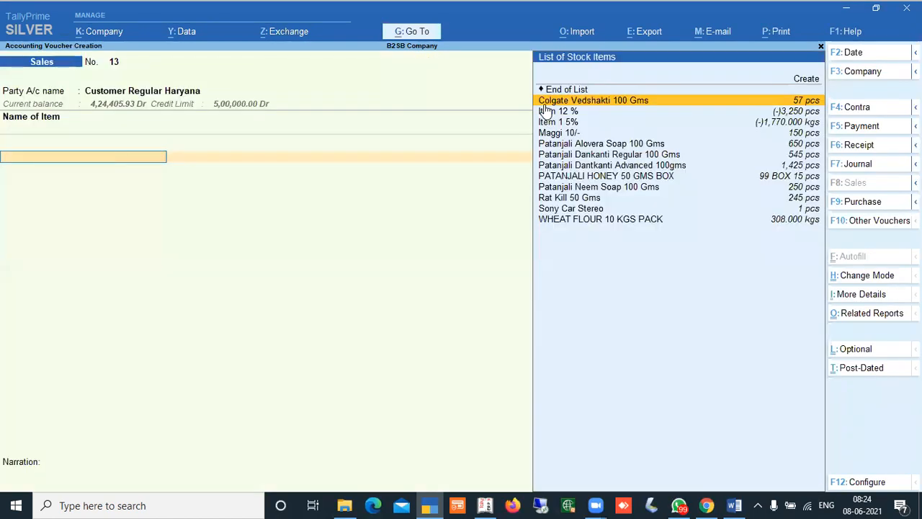
key(Return)
key(Return)
key(Escape)
key(BackSpace)
key(Return)
key(Return)
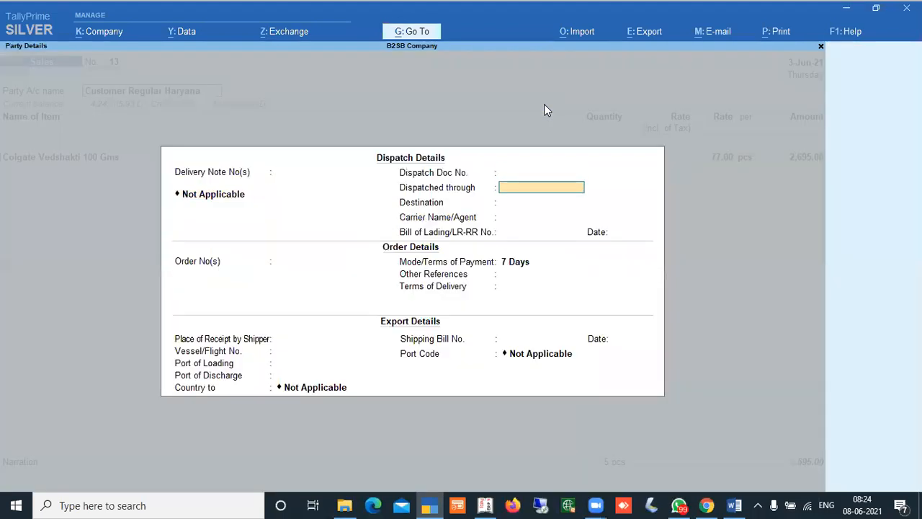
key(Return)
key(ctrl+a)
key(Return)
key(ctrl+a)
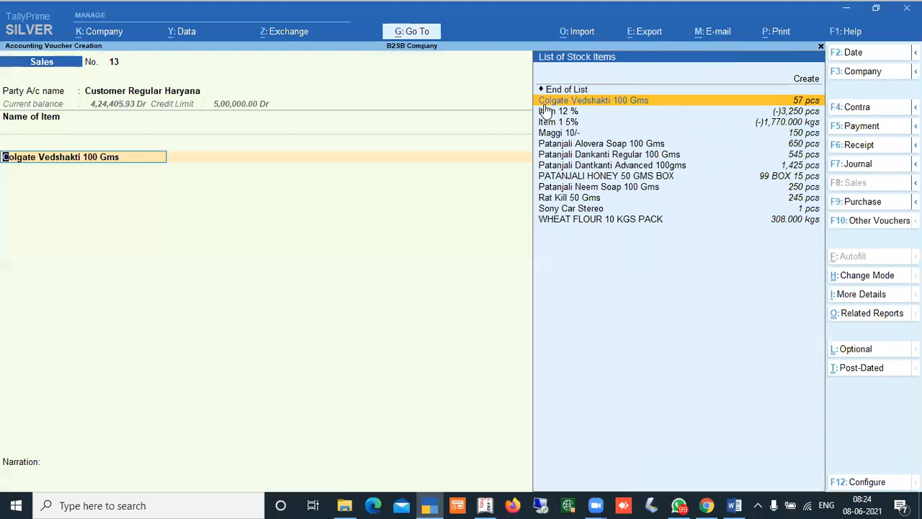
- Open the Stock Query from the voucher's item and configure it with Show Stat Info set to Yes
key(alt+s)
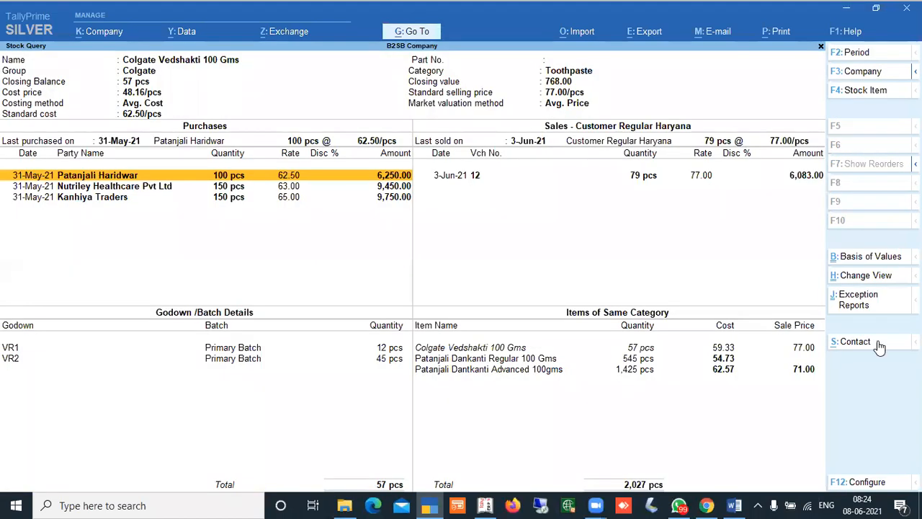
key(alt)
click(869, 483)
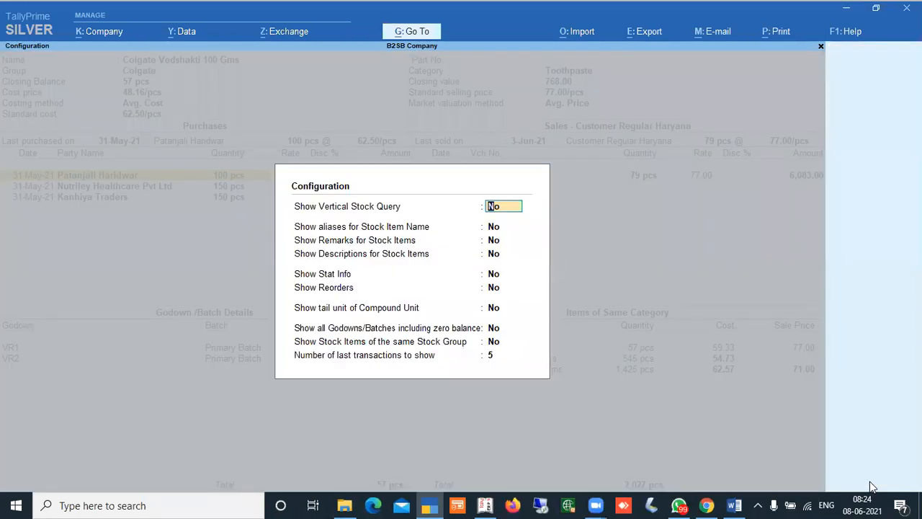
key(Return)
key(Return)
key(Return)
key(Return)
text(y)
key(Return)
key(Return)
key(Return)
key(Return)
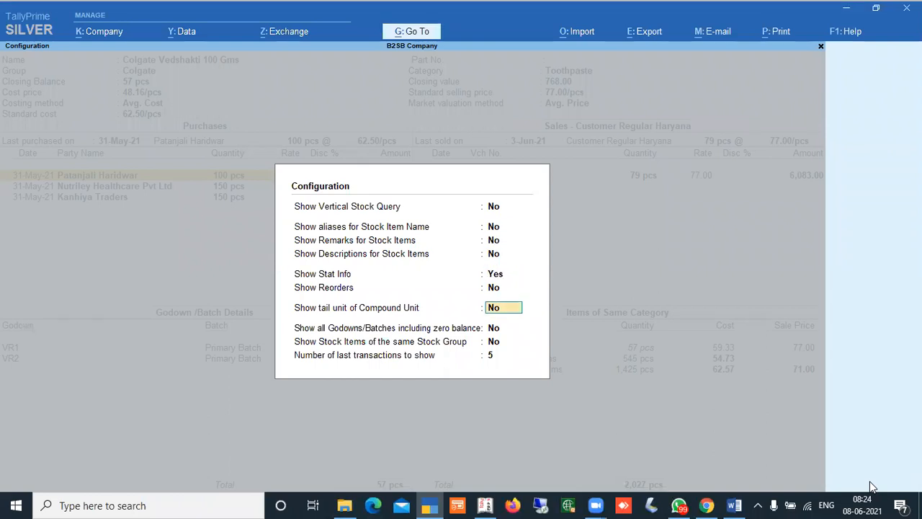
key(Return)
key(Return)
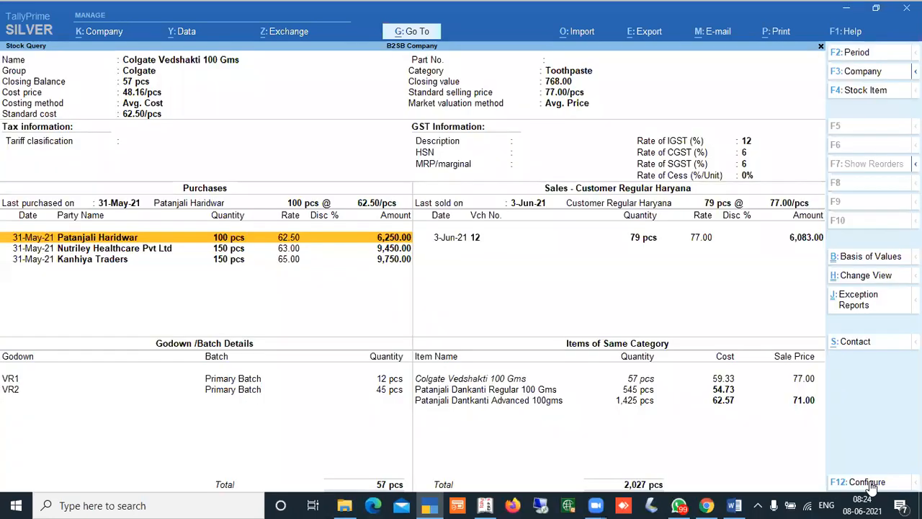
- Examine the item's GST information together with the party's sales and the godown details
key(Right)
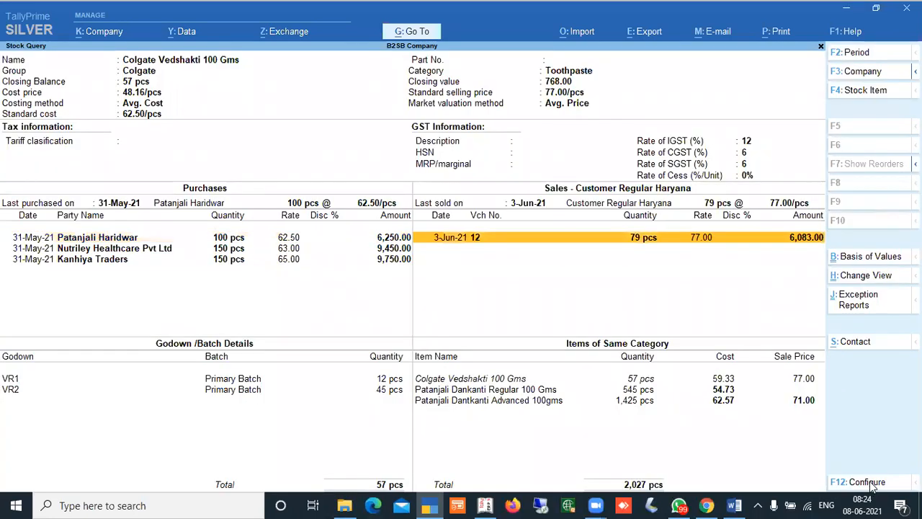
key(Down)
key(Down)
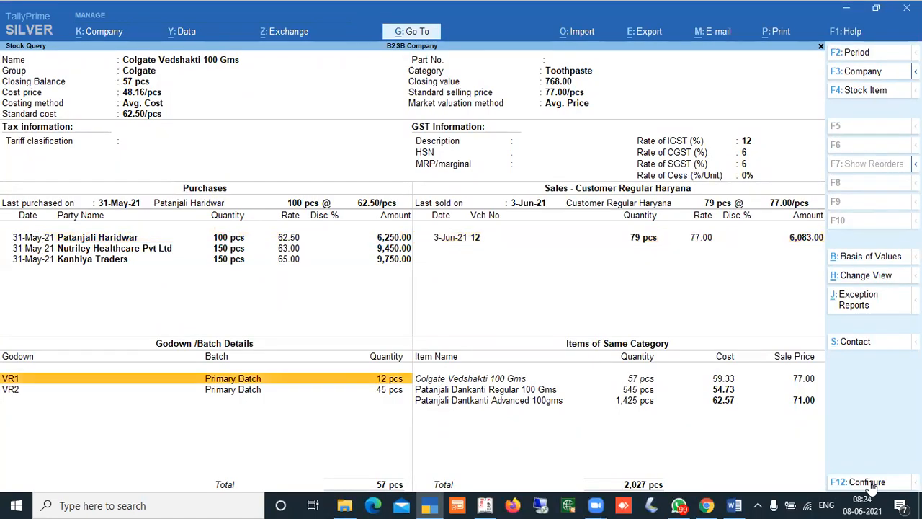
key(Up)
key(Up)
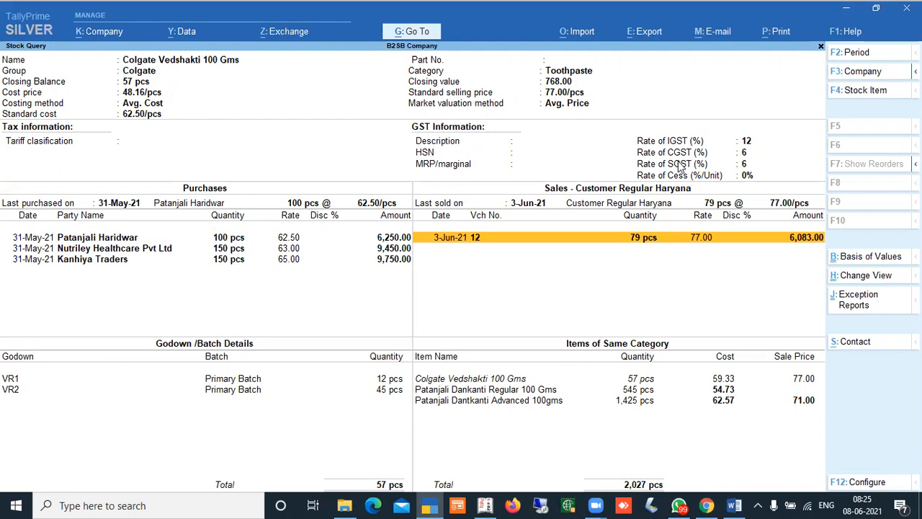
- Close the Stock Query, discard the unsaved sales voucher, and return to the Gateway of Tally
key(Escape)
key(Escape)
key(Escape)
key(Escape)
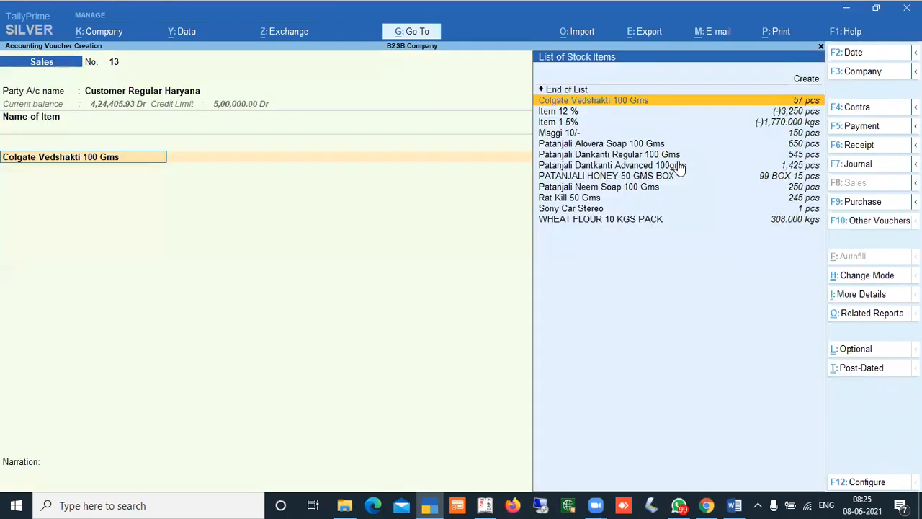
key(n)
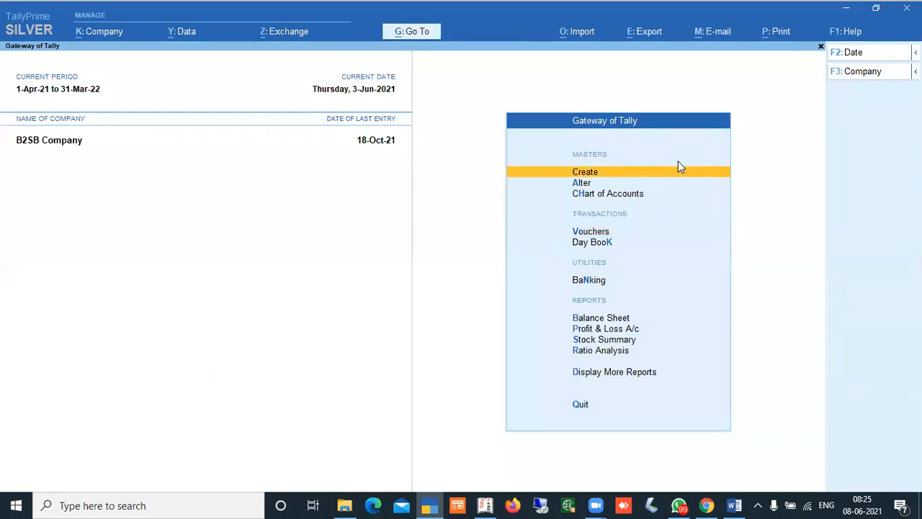
- Open the Stock Query report for Colgate Vedshakti 100 Gms from the Statements of Inventory
key(d)
key(Down)
key(Down)
key(Down)
key(Down)
key(Down)
key(Down)
key(Down)
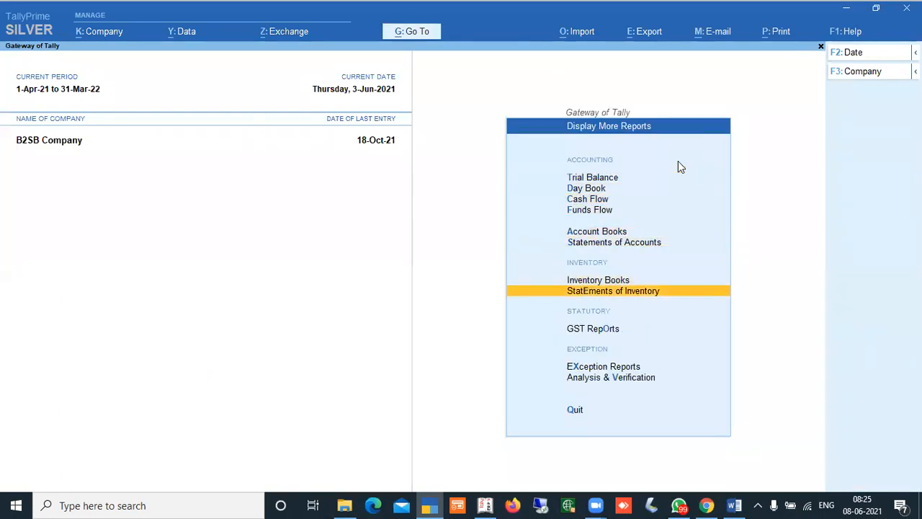
key(Return)
key(Return)
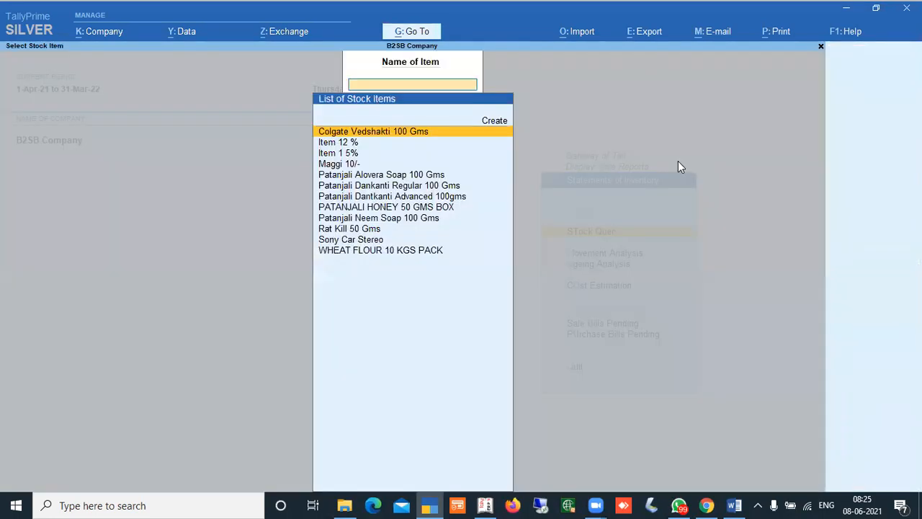
key(Return)
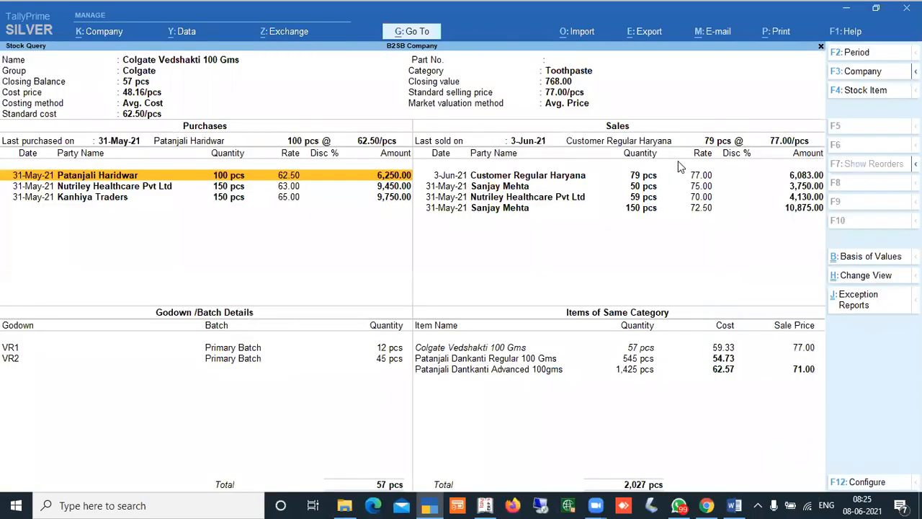
click(869, 258)
key(Escape)
click(868, 279)
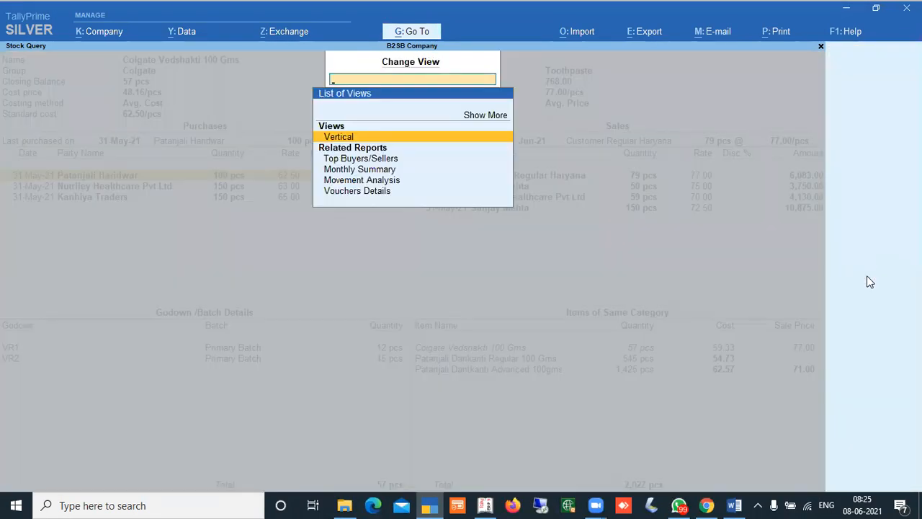
key(Down)
key(Down)
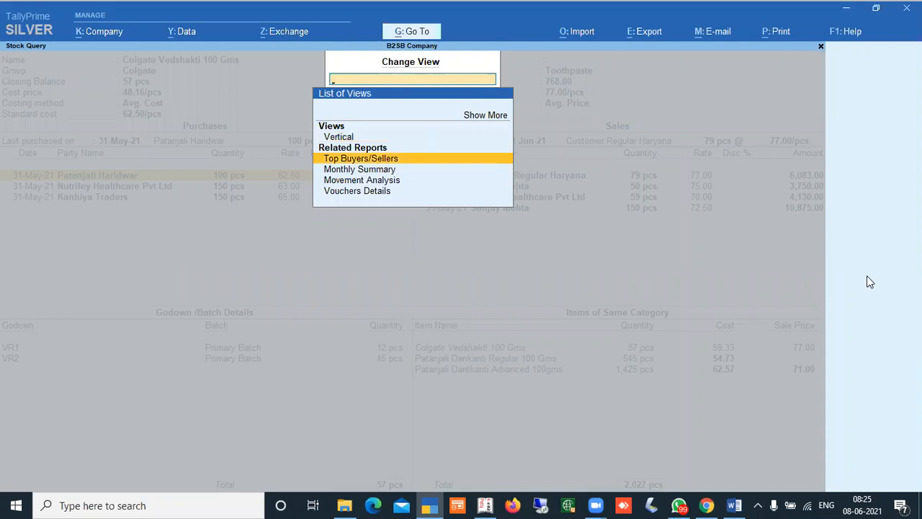
key(Escape)
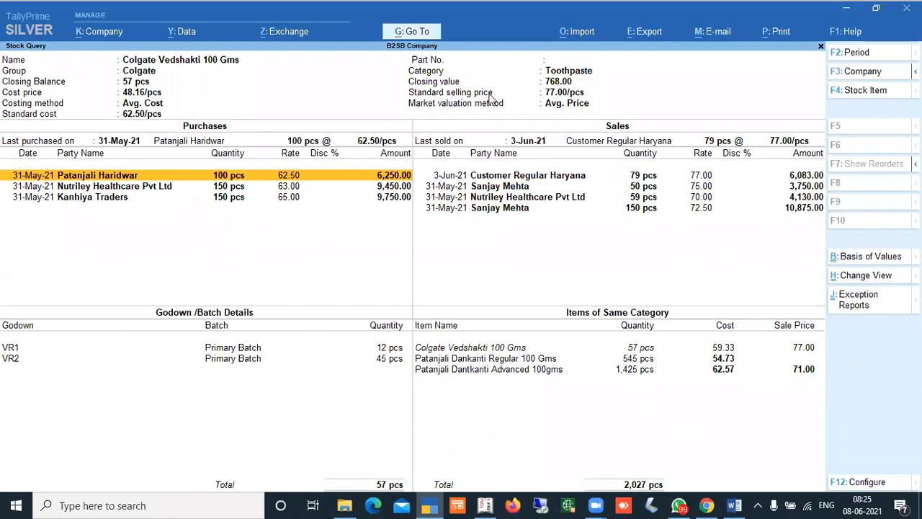
- Change the Stock Query view to the related Top Buyers/Sellers report
click(864, 276)
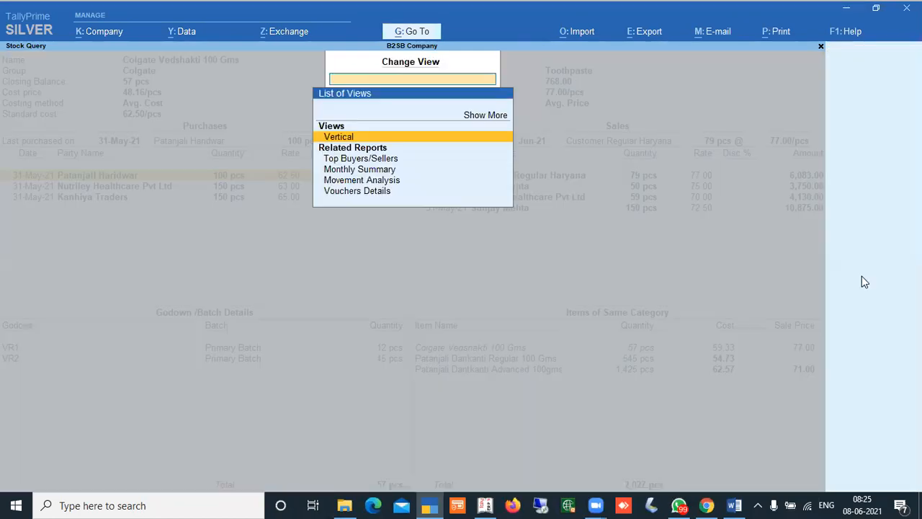
key(Down)
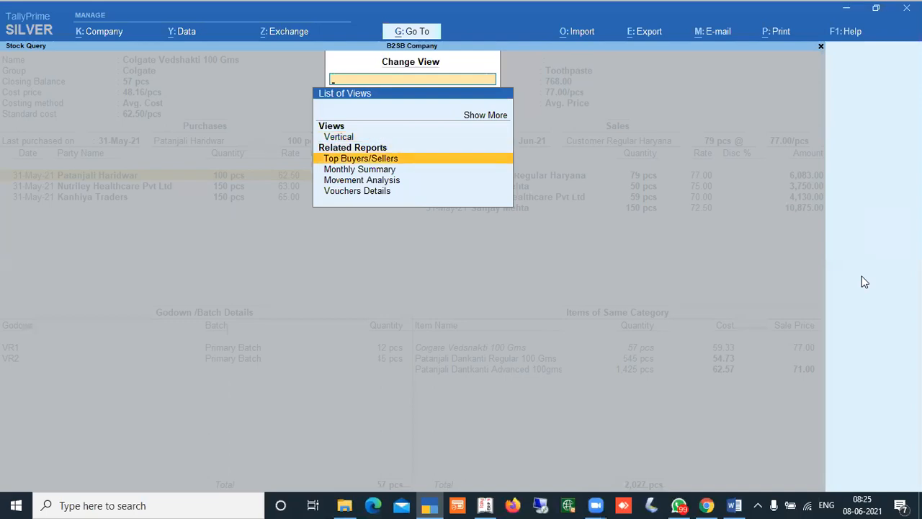
key(Return)
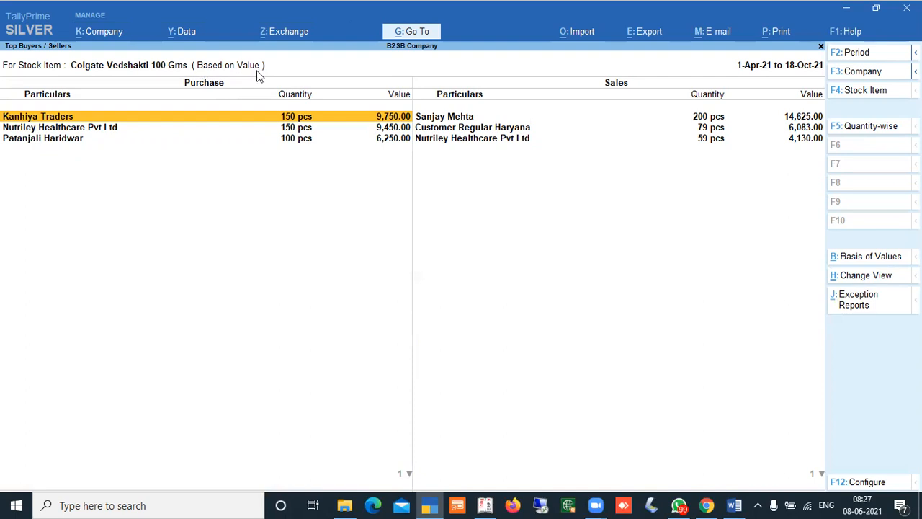
- Compare the Top Buyers/Sellers report quantity-wise and value-wise, ending with the ranking based on value
click(861, 128)
click(861, 127)
click(860, 128)
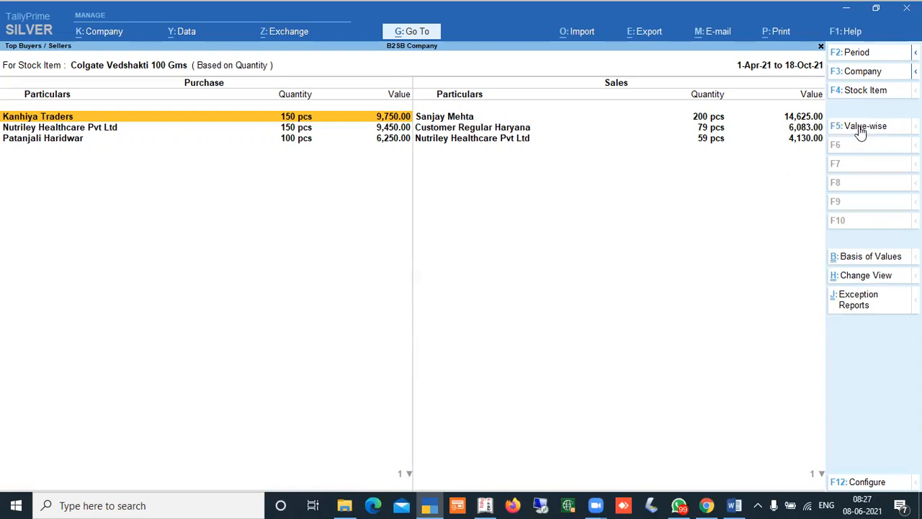
click(860, 127)
click(860, 128)
click(861, 128)
click(861, 128)
click(861, 128)
click(861, 128)
click(861, 128)
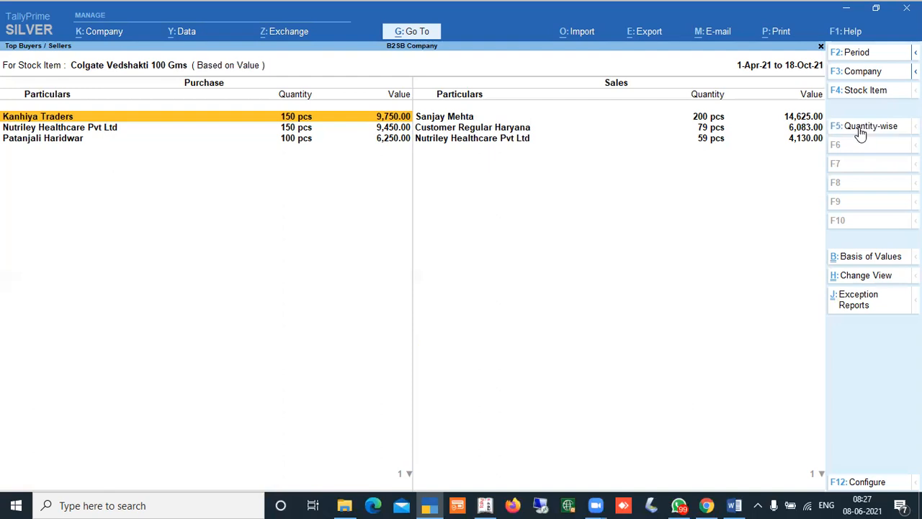
- Toggle the buyer and seller ranking for Colgate Vedshakti 100 Gms between quantity and value again, returning to value
click(860, 128)
click(860, 128)
click(860, 128)
click(860, 128)
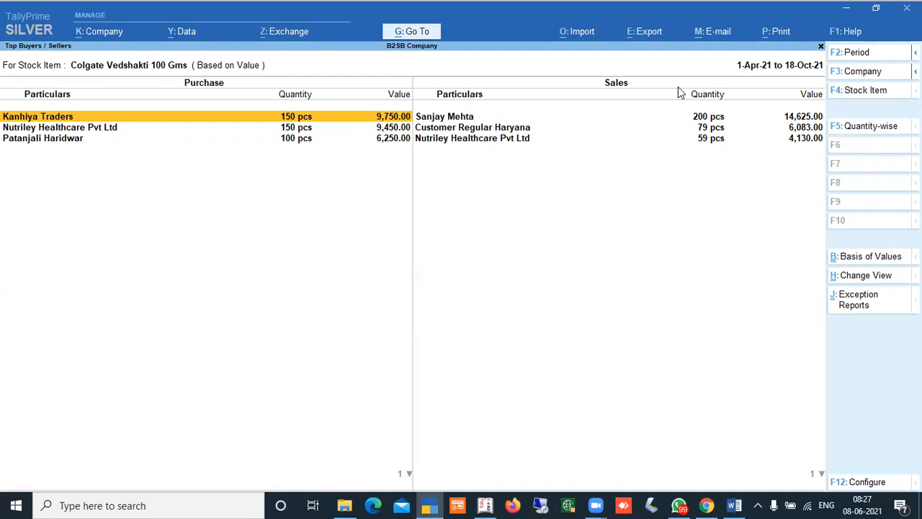
- Open sales voucher 12 of Customer Regular Haryana and proceed to the Colgate Vedshakti 100 Gms quantity in its item allocations
click(491, 129)
click(491, 130)
click(491, 128)
key(Return)
key(Return)
key(Return)
key(Return)
key(Return)
key(Return)
key(Return)
key(Return)
key(Return)
key(Return)
key(Return)
key(Return)
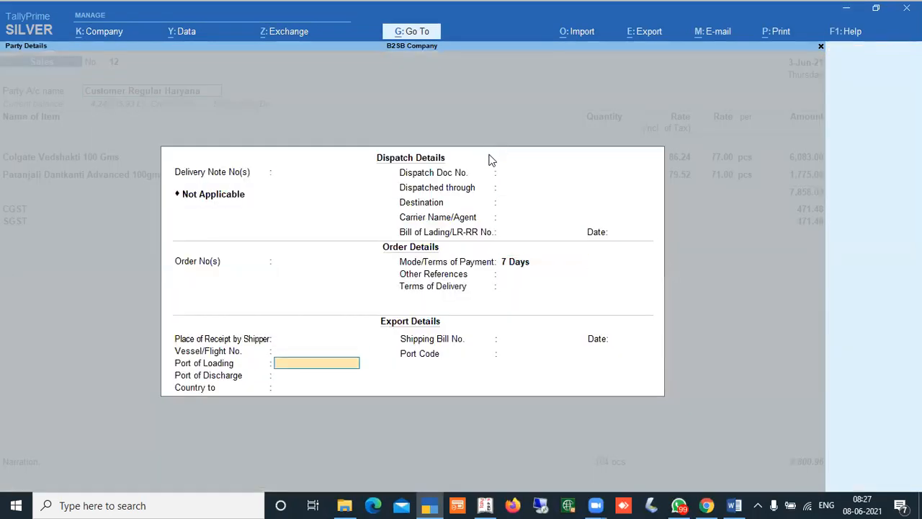
key(Return)
key(Return)
key(Return)
key(Return)
key(Return)
key(Return)
key(Return)
key(Return)
key(Return)
key(Return)
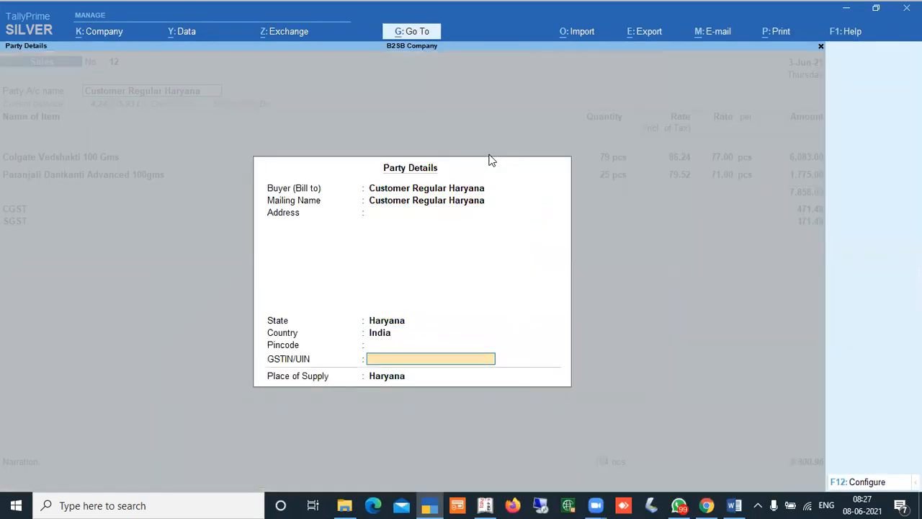
key(Return)
key(Return)
key(Return)
key(Return)
key(Return)
key(Return)
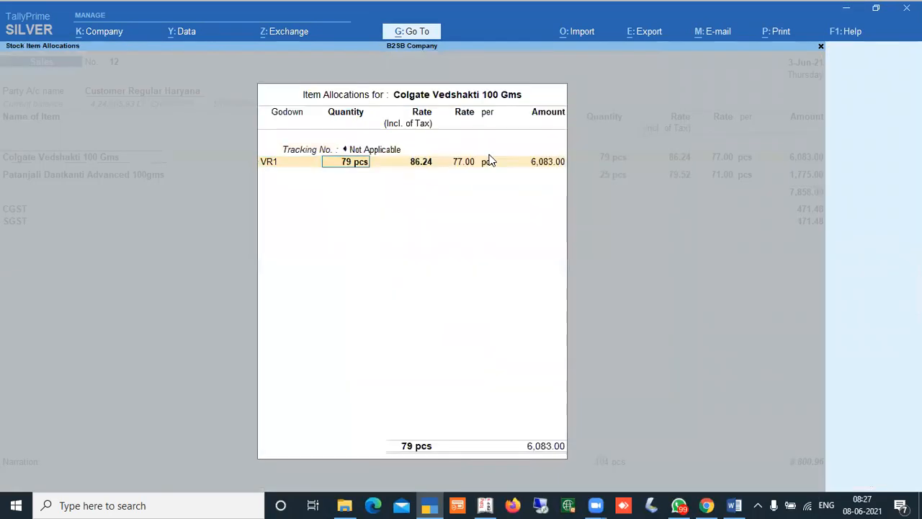
- Set the Colgate Vedshakti 100 Gms quantity to 279 pcs, save the voucher, and return to the Top Buyers/Sellers report
text(279)
key(Return)
key(Return)
key(Return)
key(Return)
key(Return)
key(Return)
key(Return)
key(Return)
key(Return)
key(Return)
key(Return)
key(Return)
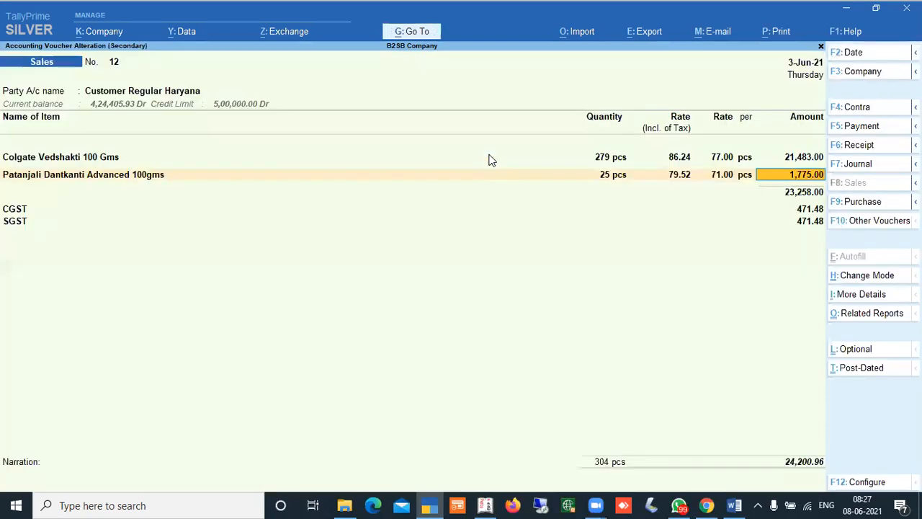
key(ctrl+a)
key(Escape)
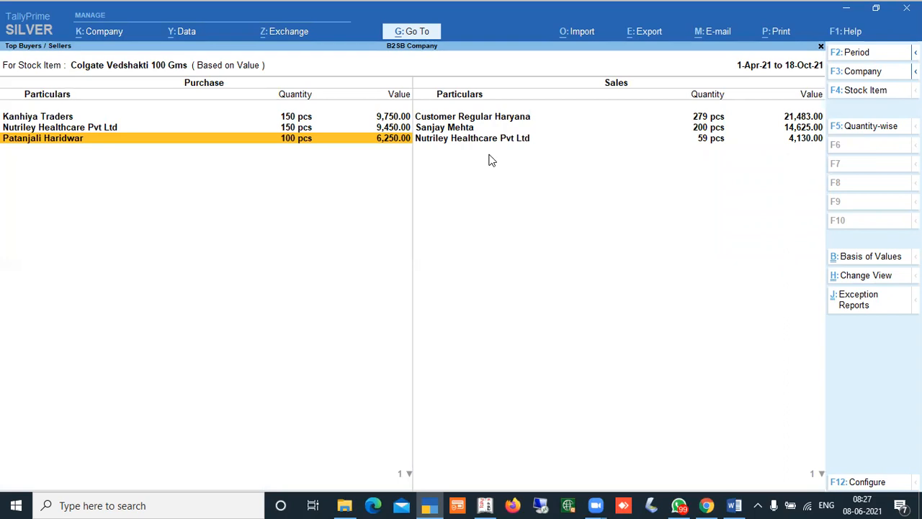
- Open sales voucher 10 of the second-ranked buyer and proceed to the Colgate Vedshakti 100 Gms rate in its item allocations
key(Up)
key(Right)
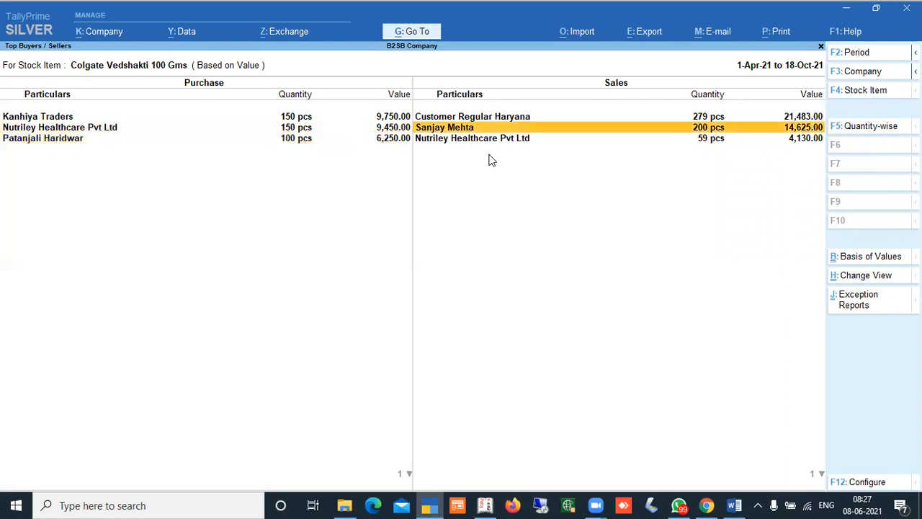
key(Return)
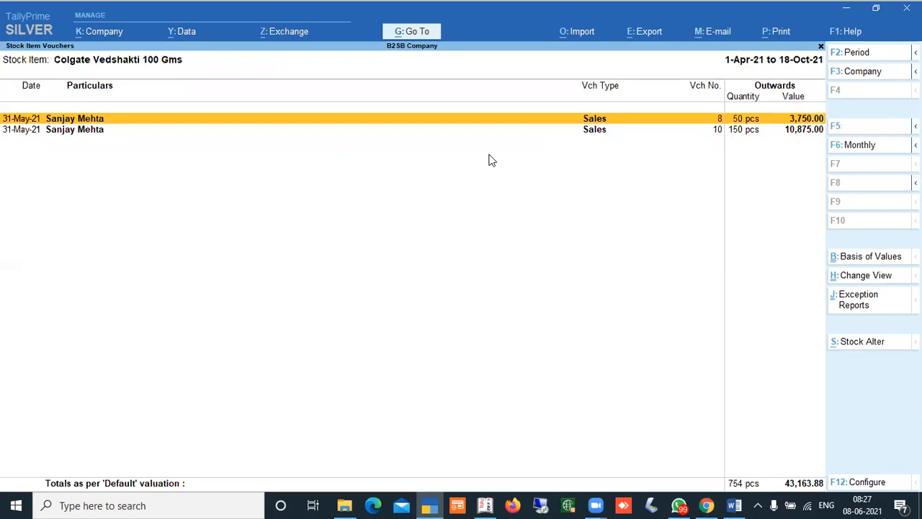
key(Down)
key(Return)
key(Return)
key(Return)
key(Return)
key(Return)
key(Return)
key(Return)
key(Return)
key(Return)
key(Return)
key(Return)
key(Return)
key(Return)
key(Return)
key(Return)
key(Return)
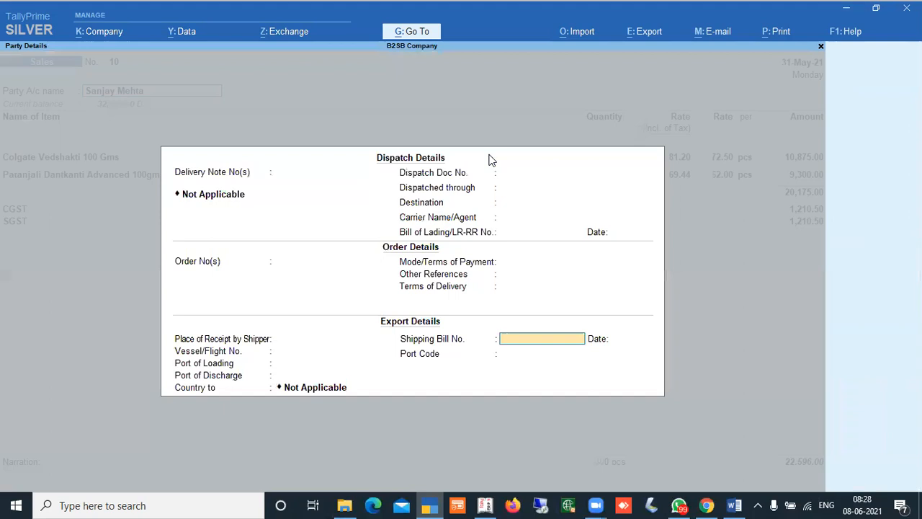
key(Return)
key(Return)
key(Return)
key(Return)
key(Return)
key(Return)
key(Return)
key(Return)
key(Return)
key(Return)
key(Return)
key(Return)
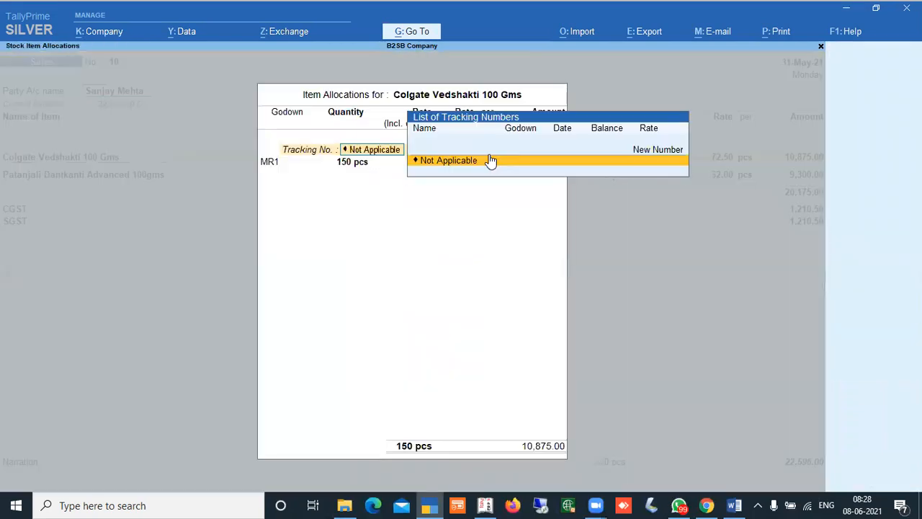
key(Return)
key(Return)
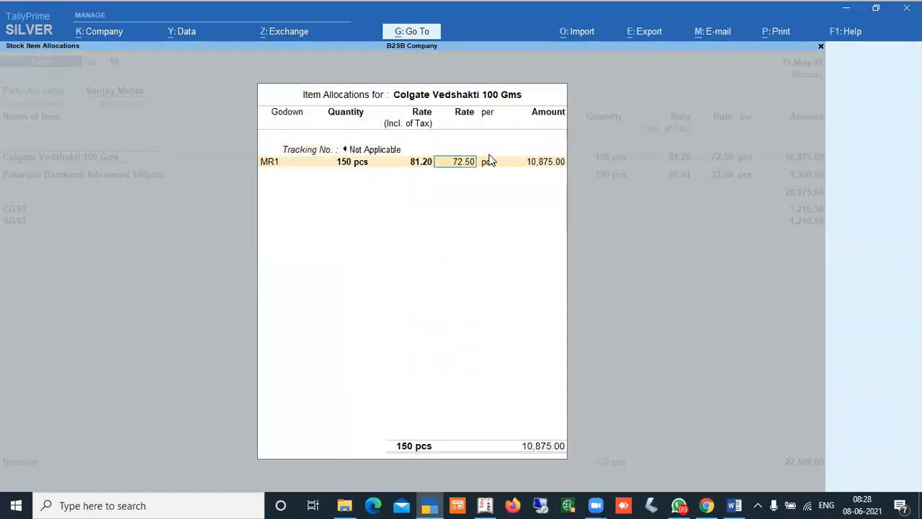
- Set the Colgate Vedshakti 100 Gms rate in voucher 10 to 95, save it, and return to the Top Buyers/Sellers report
text(95)
key(Return)
key(Return)
key(Return)
key(Return)
key(Return)
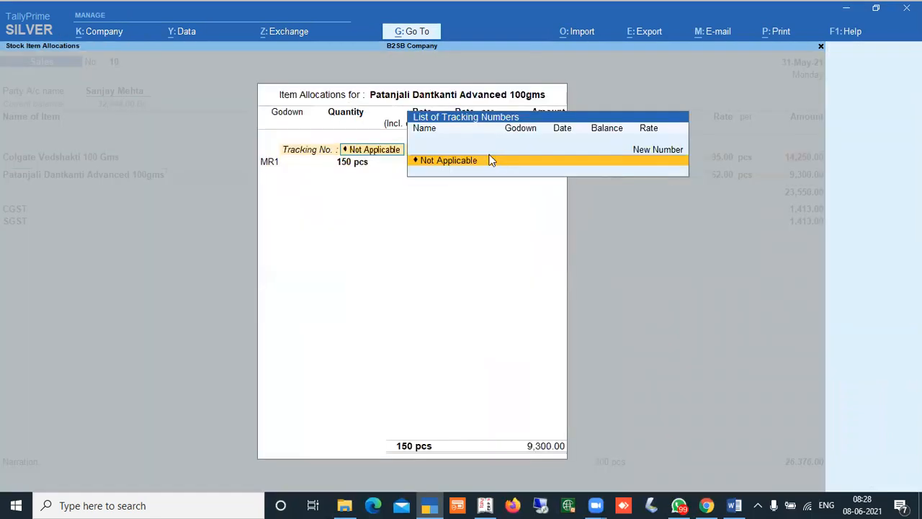
key(Return)
key(Return)
key(Return)
key(Return)
key(ctrl+a)
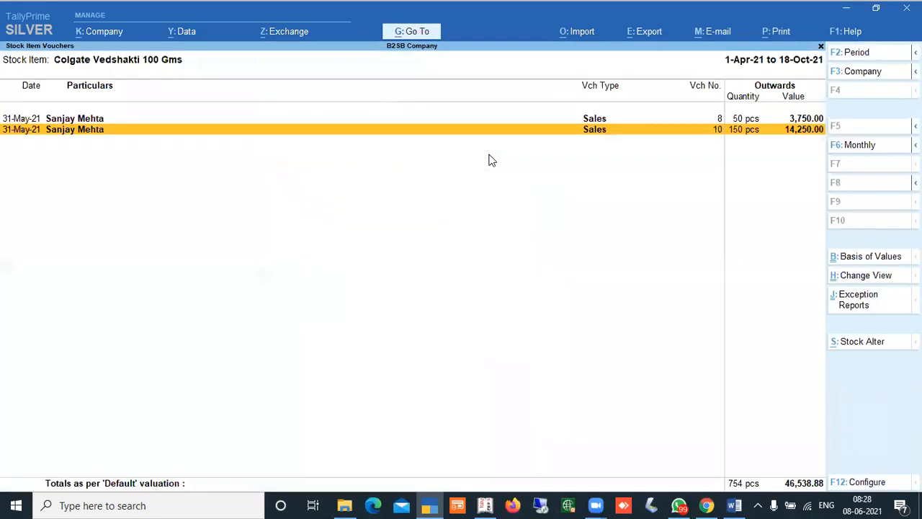
key(Escape)
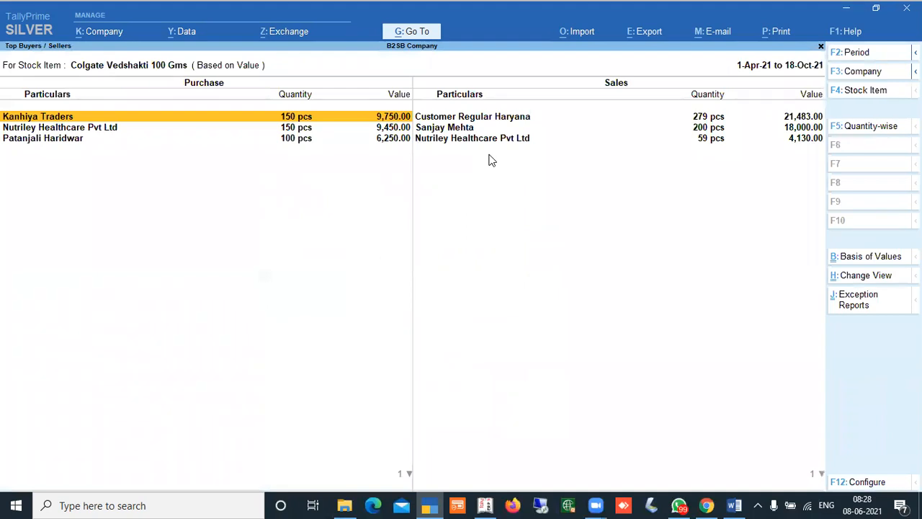
- Open sales voucher 8 of the second-ranked buyer and proceed to the Colgate Vedshakti 100 Gms rate in its item allocations
key(Right)
key(Down)
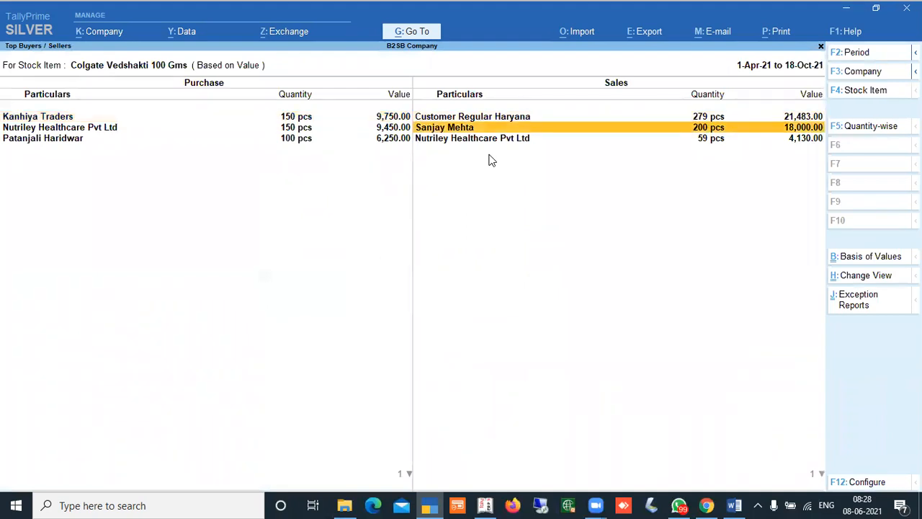
key(Return)
key(Return)
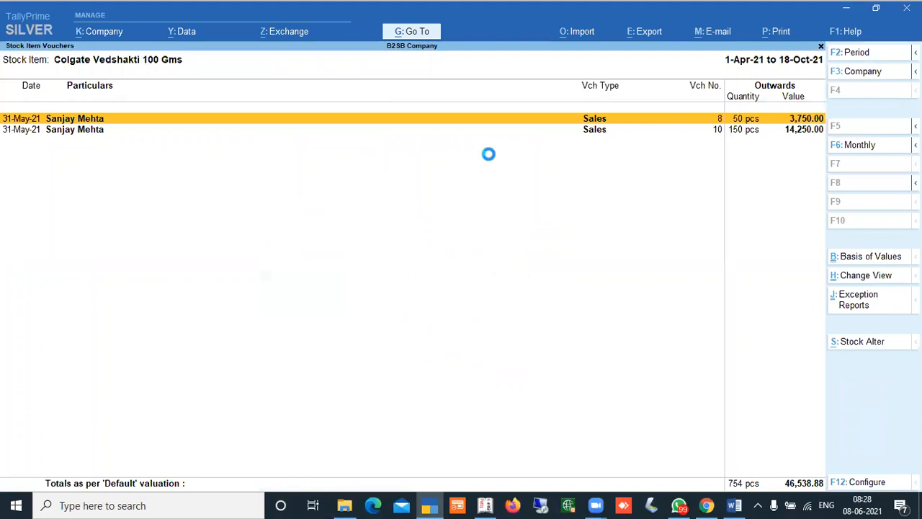
key(Return)
key(Return)
key(Return)
key(Return)
key(Return)
key(Return)
key(Return)
key(Return)
key(Return)
key(Return)
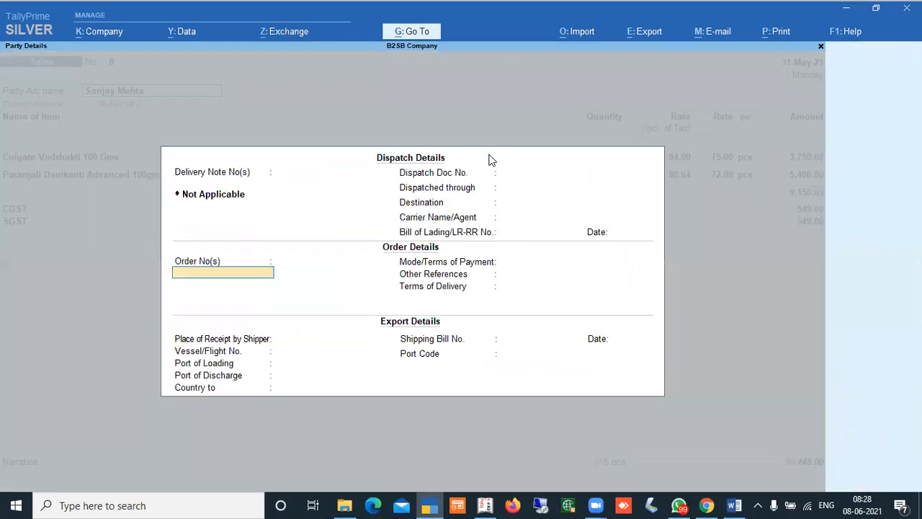
key(Return)
key(Return)
key(Return)
key(Return)
key(Return)
key(Return)
key(Return)
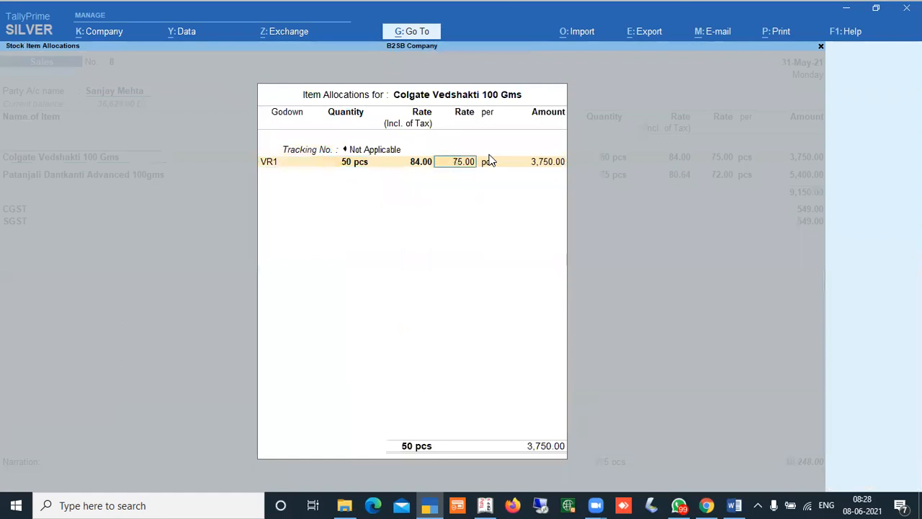
- Set the Colgate Vedshakti 100 Gms rate in voucher 8 to 95, save it, and return to the Top Buyers/Sellers report
text(95)
key(Return)
key(Return)
key(Return)
key(Return)
key(Return)
key(Return)
key(Return)
key(Return)
key(Return)
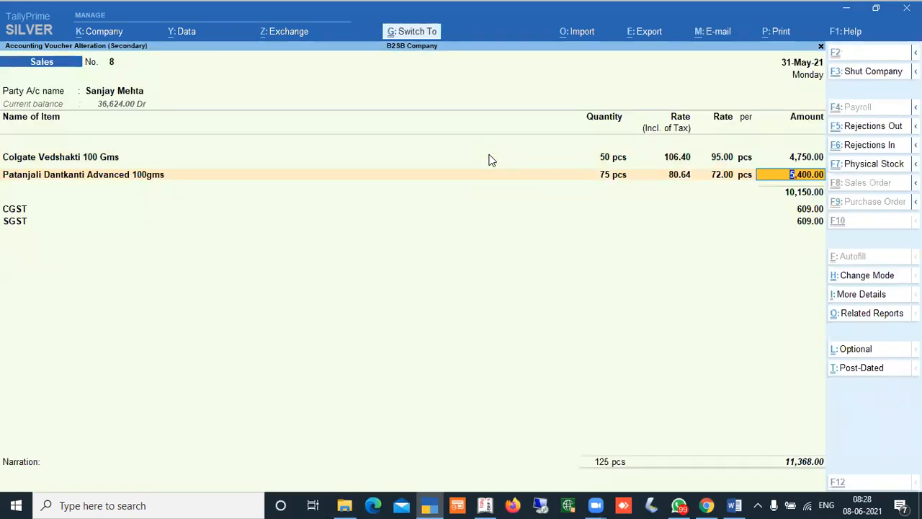
key(ctrl+a)
key(Escape)
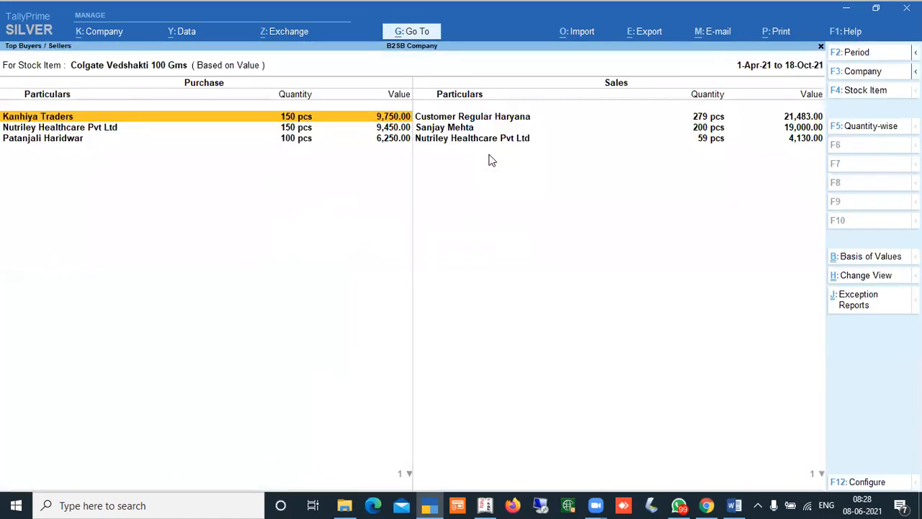
- Open sales voucher 8 of the second-ranked buyer and proceed to the Colgate Vedshakti 100 Gms quantity in its item allocations
key(Right)
key(Down)
key(Down)
key(Up)
key(Return)
key(Return)
key(Return)
key(Return)
key(Return)
key(Return)
key(Return)
key(Return)
key(Return)
key(Return)
key(Return)
key(Return)
key(Return)
key(Return)
key(Return)
key(Return)
key(Return)
key(Return)
key(Return)
key(Return)
key(Return)
key(Return)
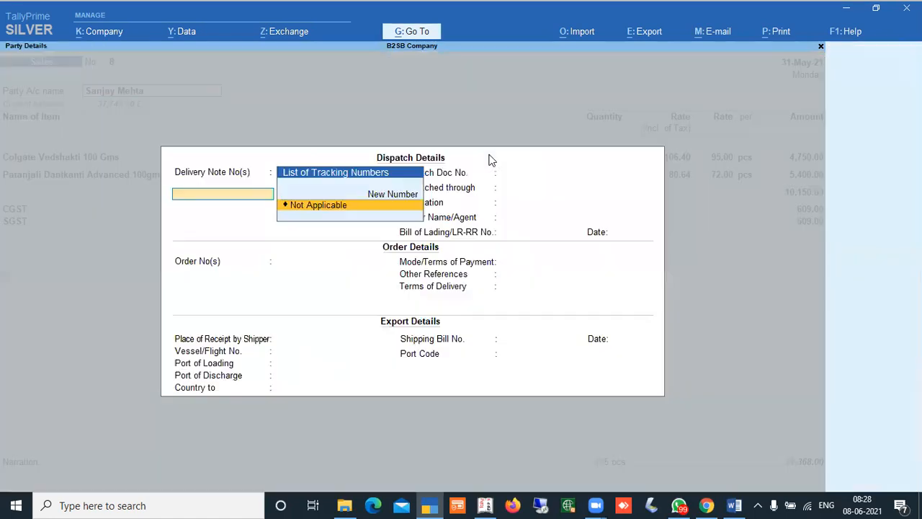
key(Return)
key(Return)
key(Return)
key(Return)
key(Return)
key(Return)
key(Return)
key(Return)
key(Return)
key(Return)
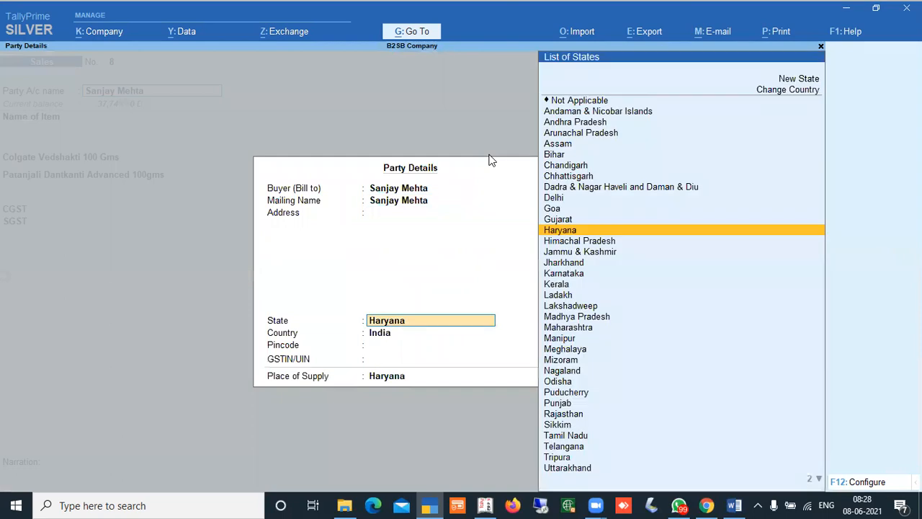
- Set the Colgate Vedshakti 100 Gms quantity in sales voucher 8 to 100 pcs, save it, and return to the Top Buyers/Sellers report
text(100)
key(Return)
key(Return)
key(Return)
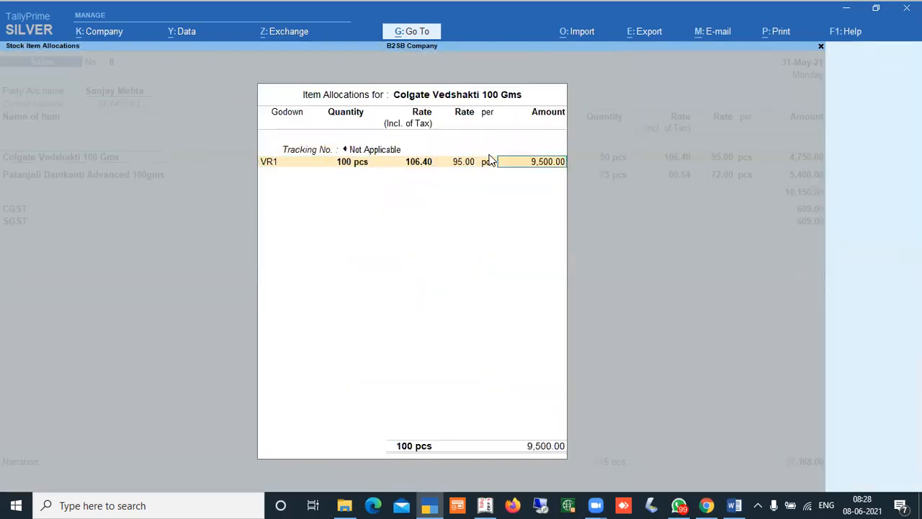
key(Return)
key(Return)
key(Return)
key(Return)
key(Return)
key(Return)
key(Return)
key(Return)
key(Return)
key(Return)
key(Return)
key(Return)
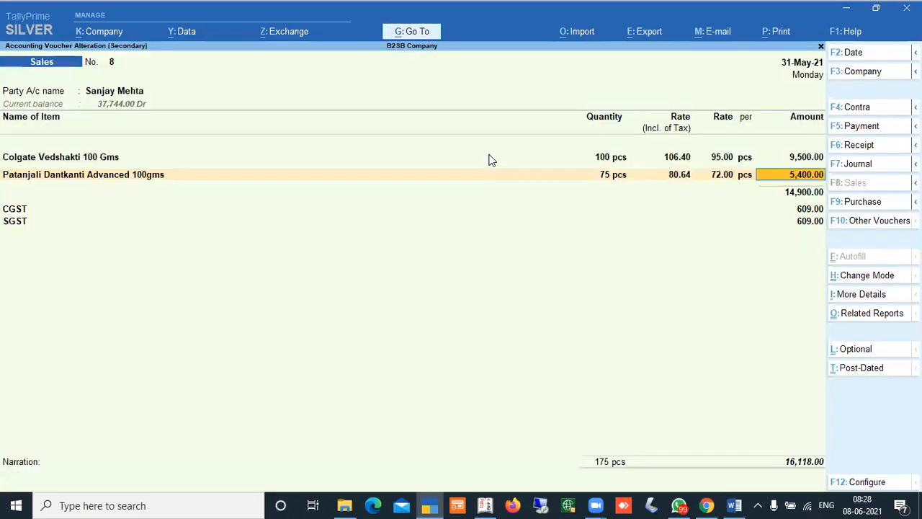
key(ctrl+a)
key(Escape)
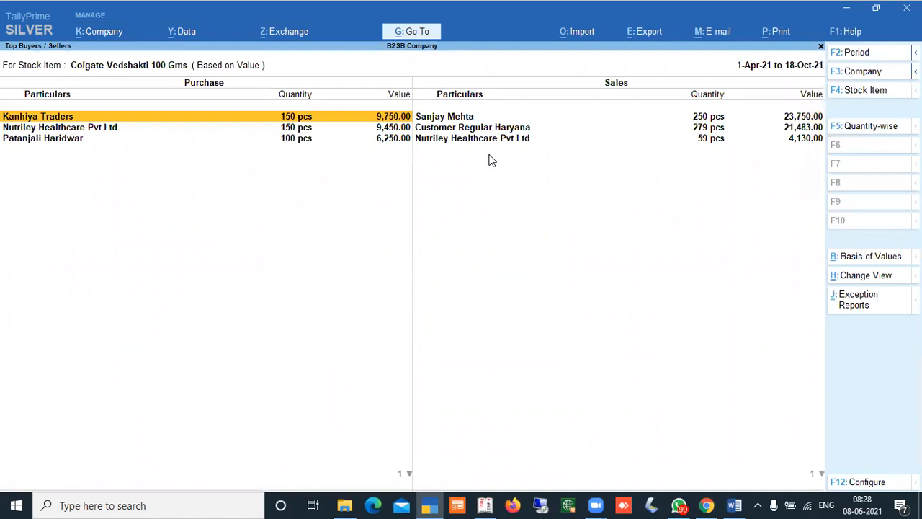
- Examine the top two buyers' sales quantities and values, then rank the report quantity-wise and select the first-ranked buyer
key(Right)
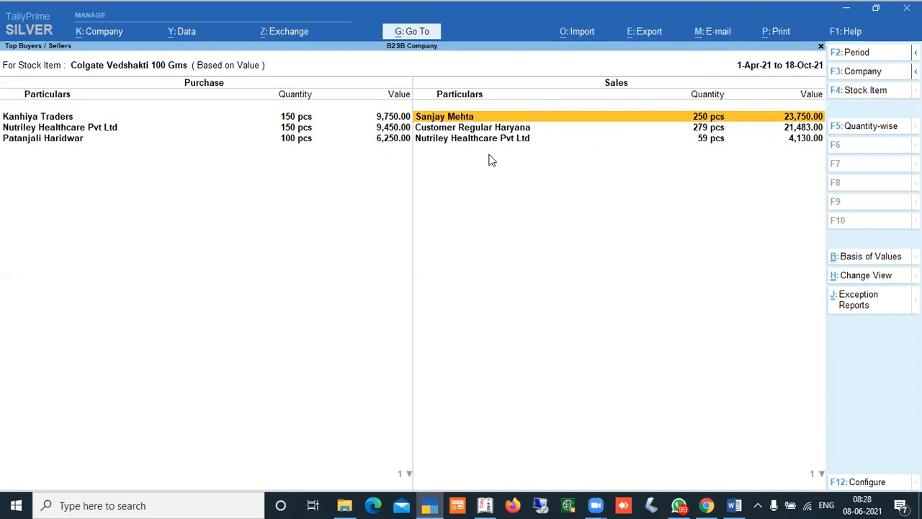
key(Down)
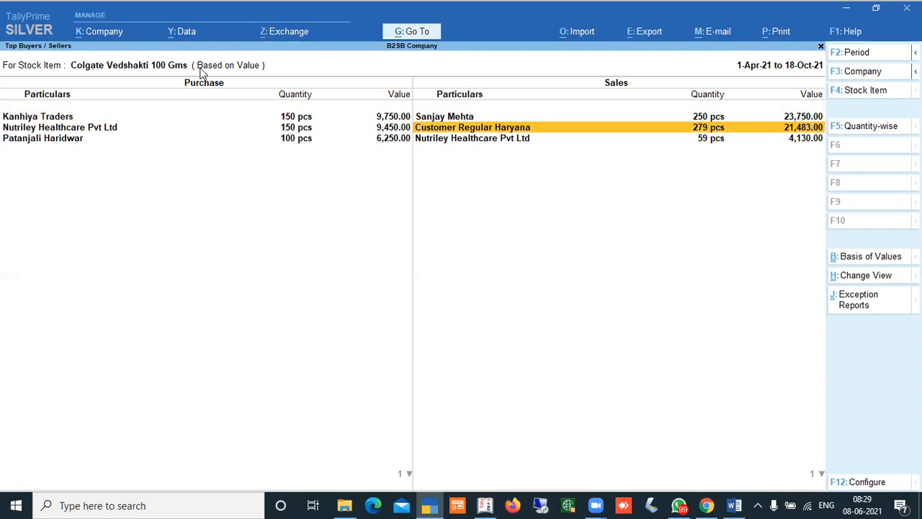
click(805, 119)
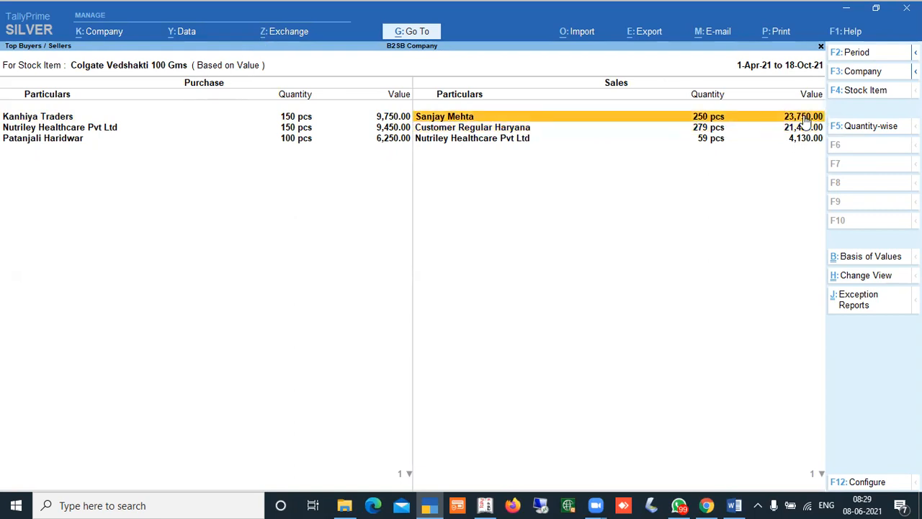
click(869, 130)
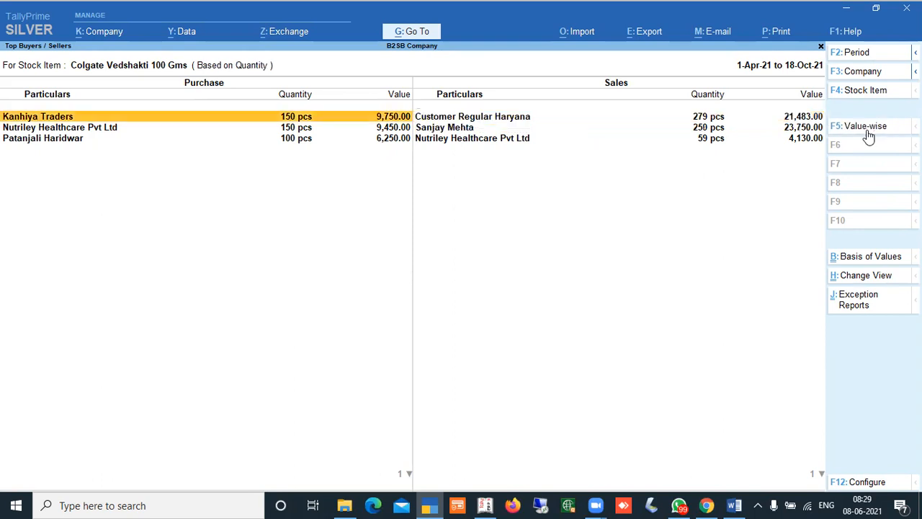
click(480, 118)
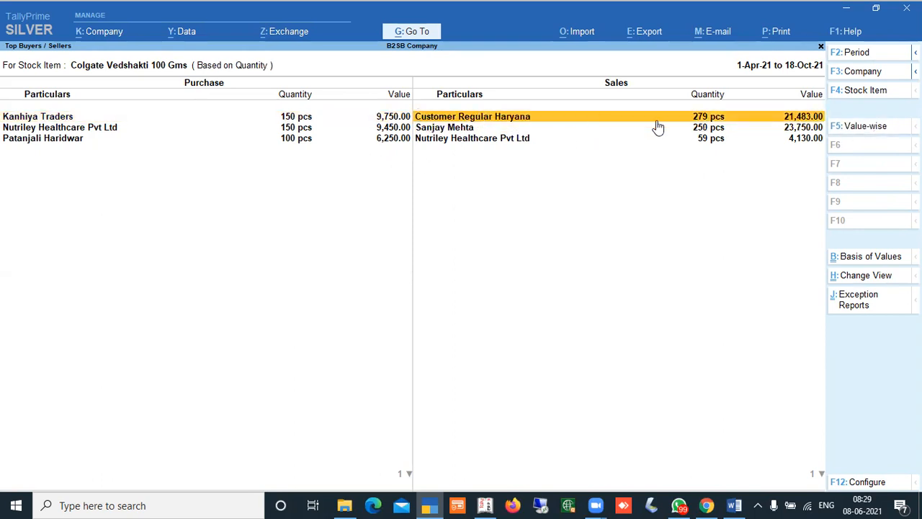
- Compare the buyer rankings by alternating the report between value-wise and quantity-wise, ending on quantity-wise
click(863, 132)
click(864, 132)
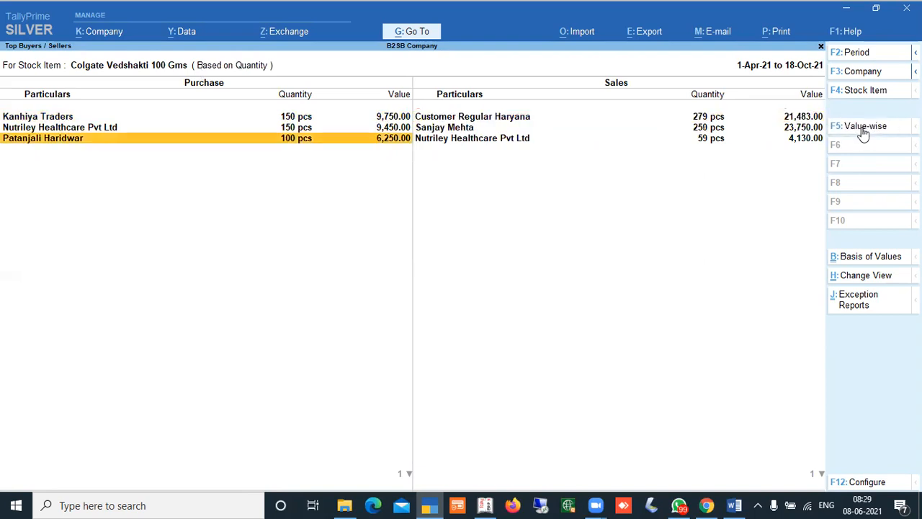
click(864, 131)
click(863, 132)
click(864, 132)
click(864, 132)
click(864, 132)
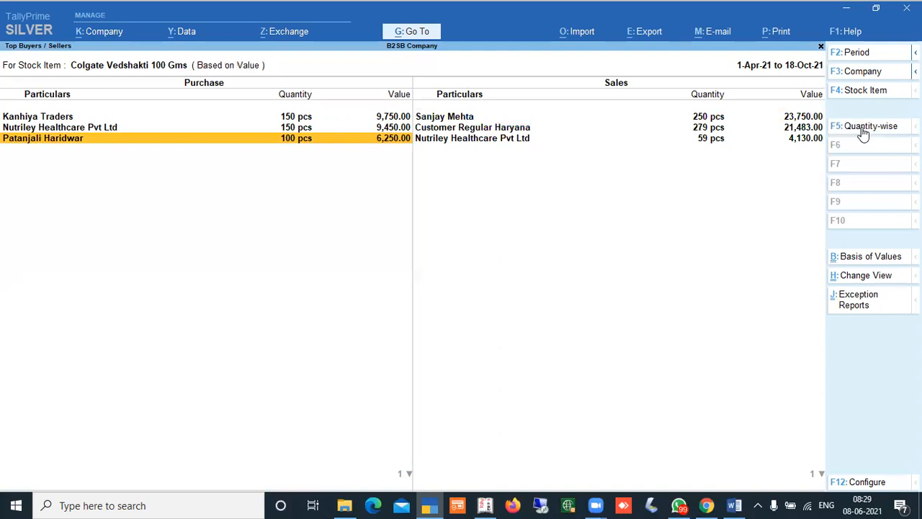
click(864, 132)
click(863, 132)
click(864, 132)
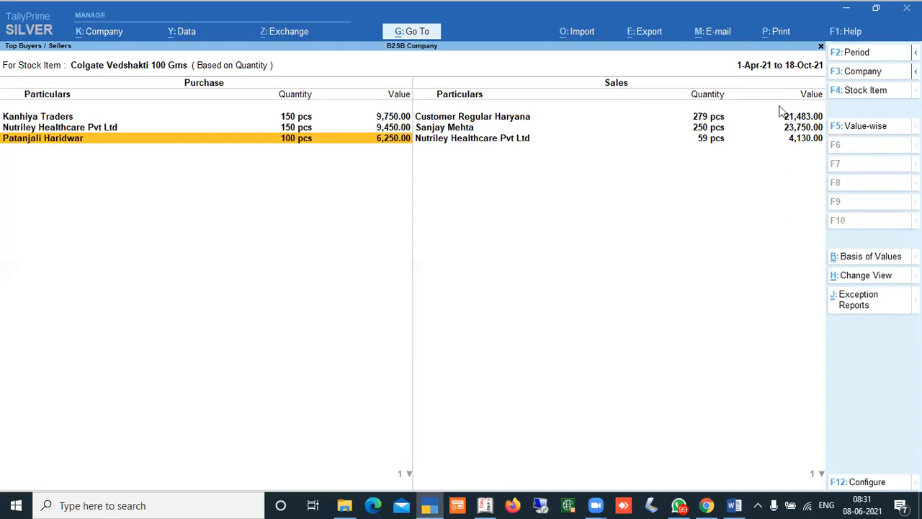
- Close the Top Buyers/Sellers report and back out of the open screens
key(F4)
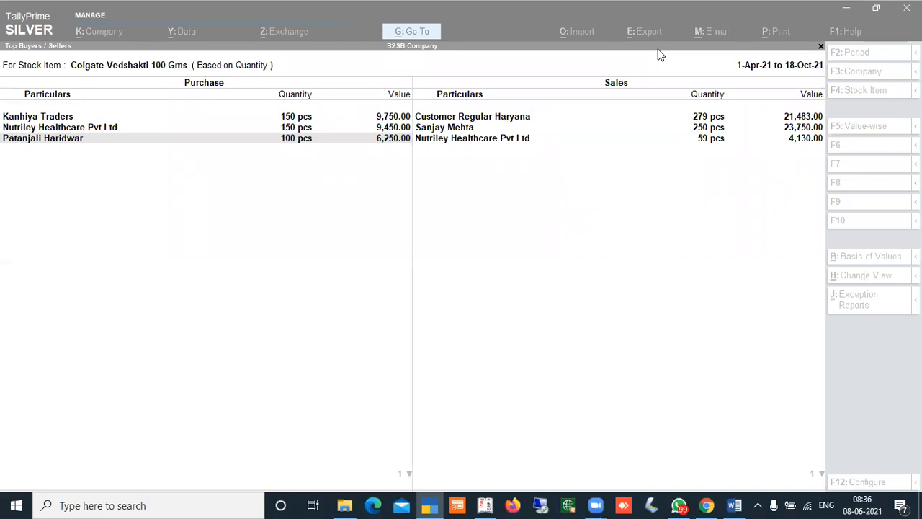
click(519, 202)
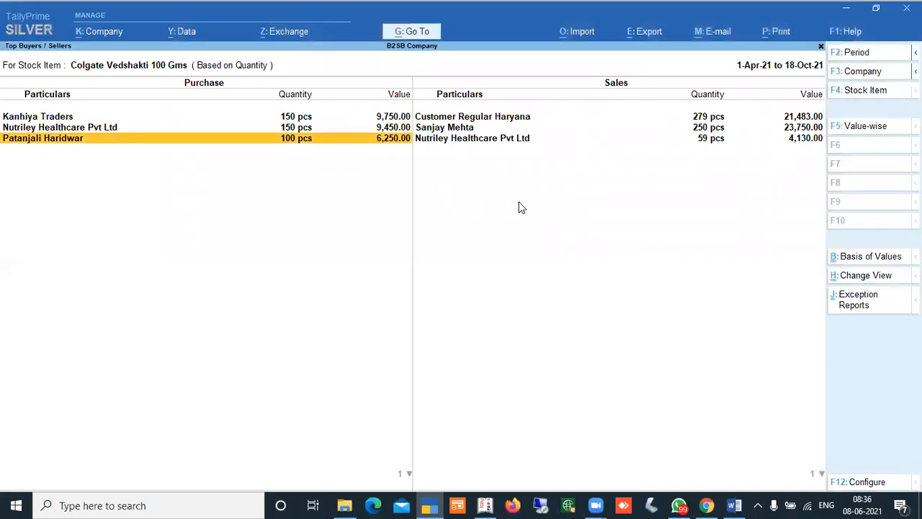
key(Escape)
key(Escape)
key(Escape)
key(Escape)
key(Escape)
key(Escape)
key(Escape)
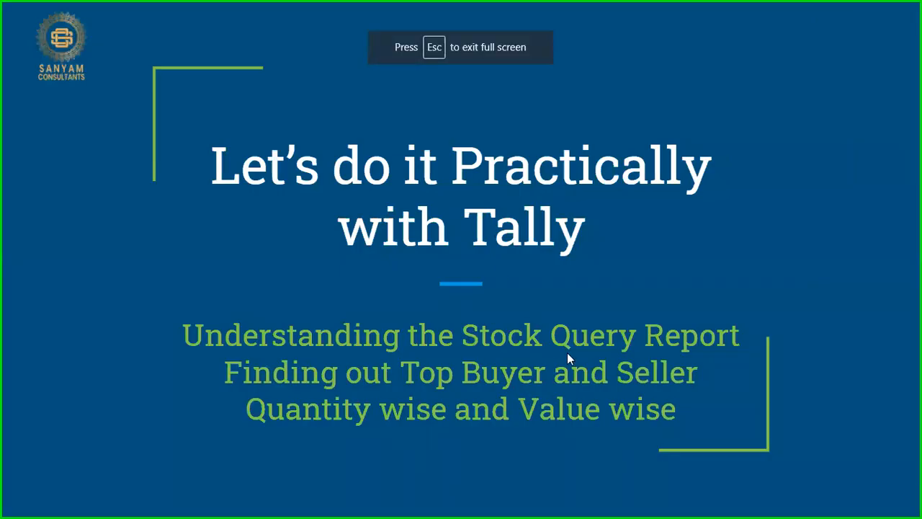
click(576, 327)
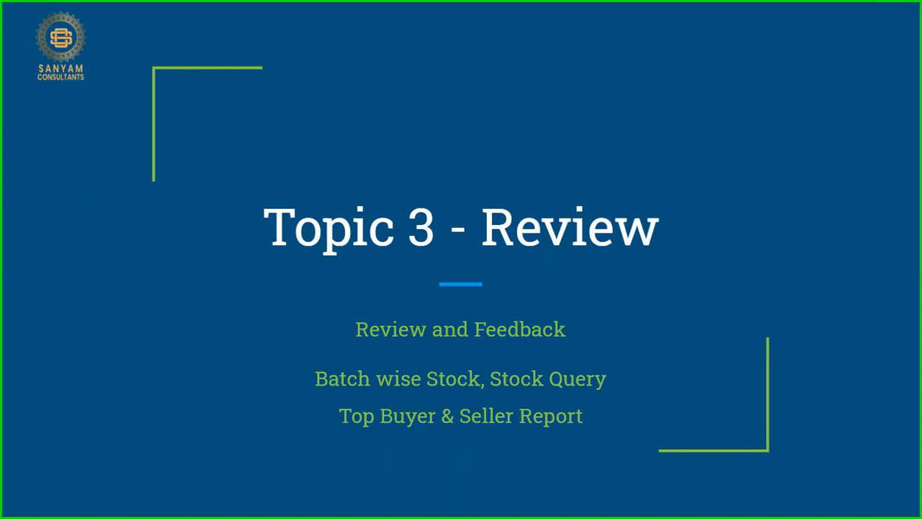
key(Right)
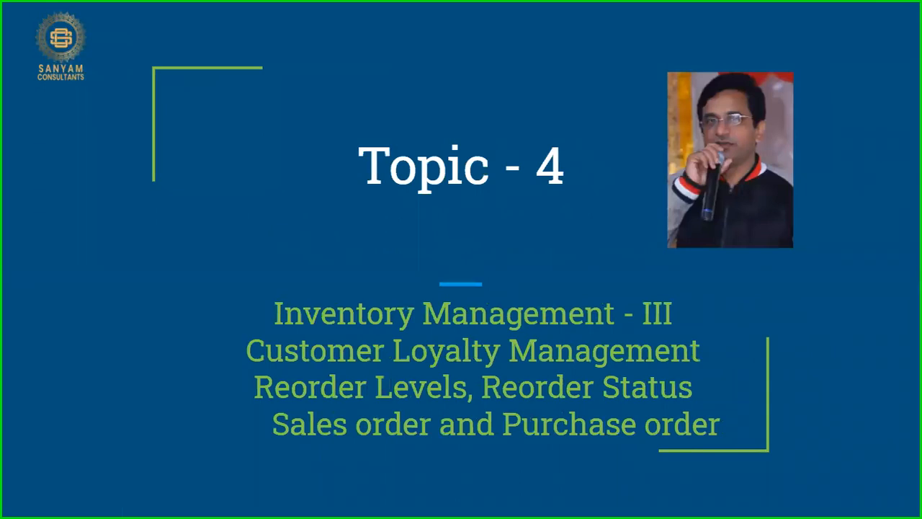
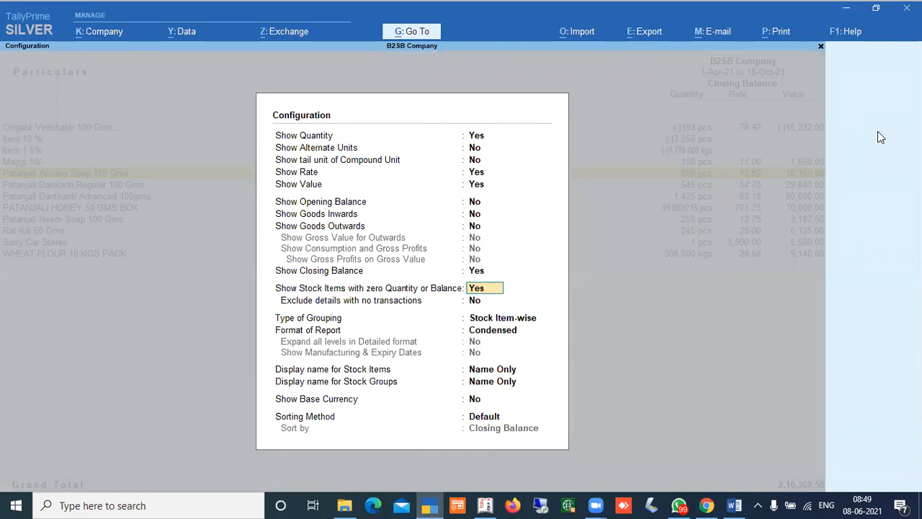
- Configure the Stock Summary to use the Quantity (Decreasing) sorting method, keeping the other display options
key(Return)
key(Return)
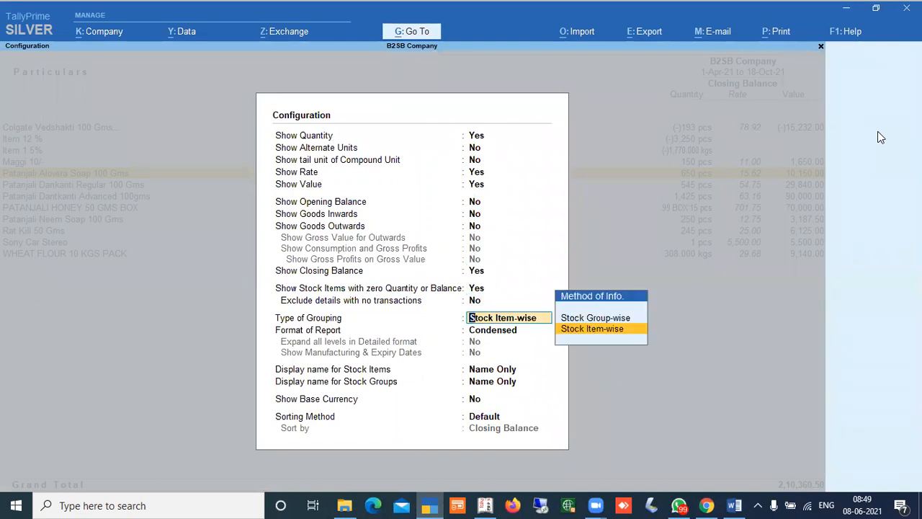
key(Return)
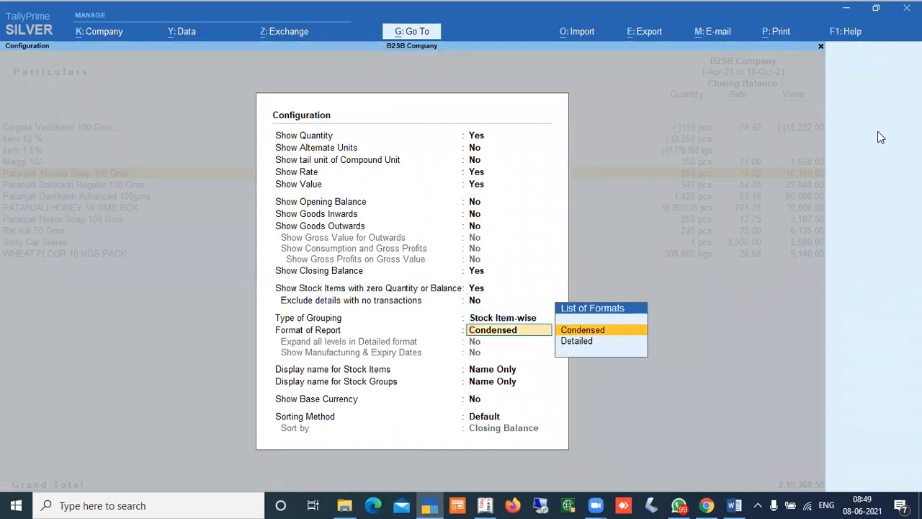
key(Return)
key(Return)
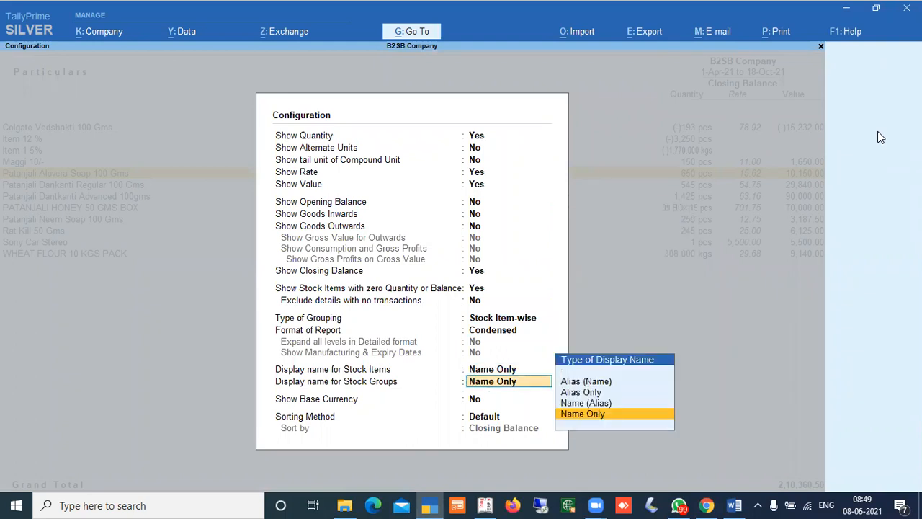
key(Return)
key(Return)
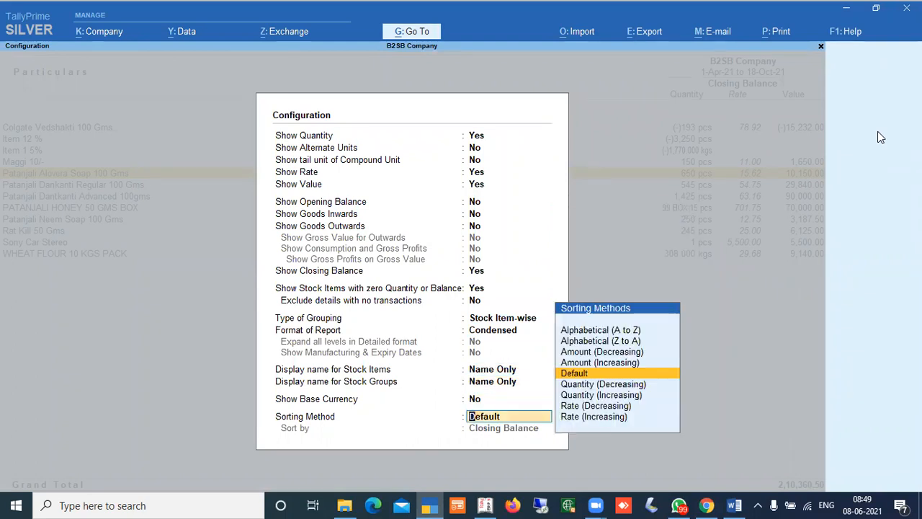
key(Down)
key(Return)
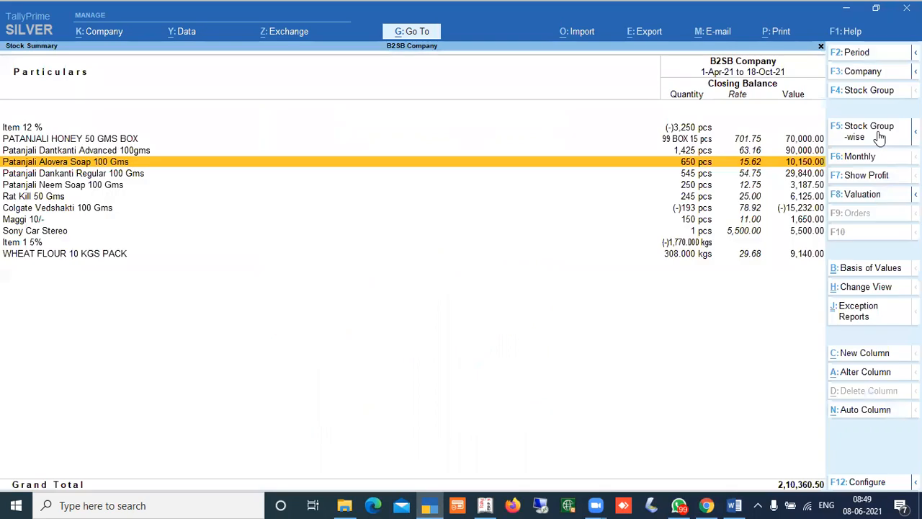
- Examine the order of the stock items and their closing quantities throughout the sorted Stock Summary
key(Up)
key(Up)
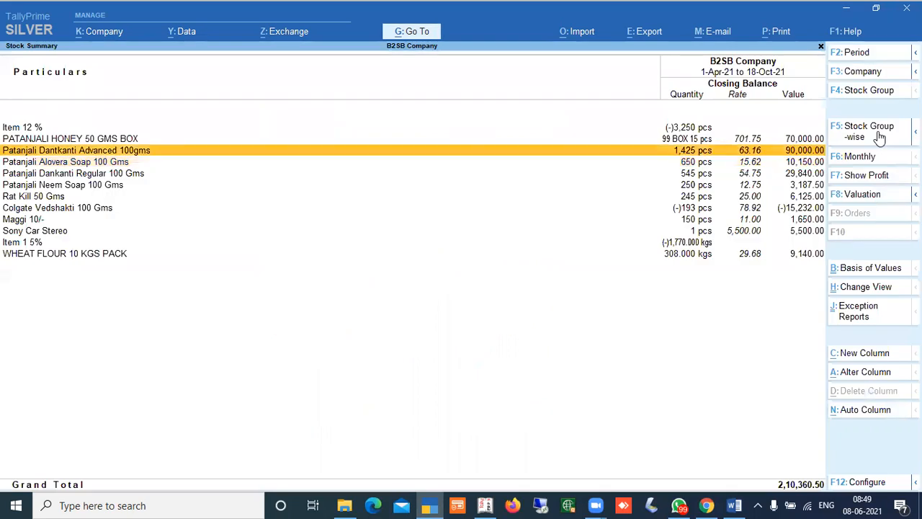
key(Down)
key(Down)
key(Down)
key(Down)
key(Down)
key(Down)
key(Down)
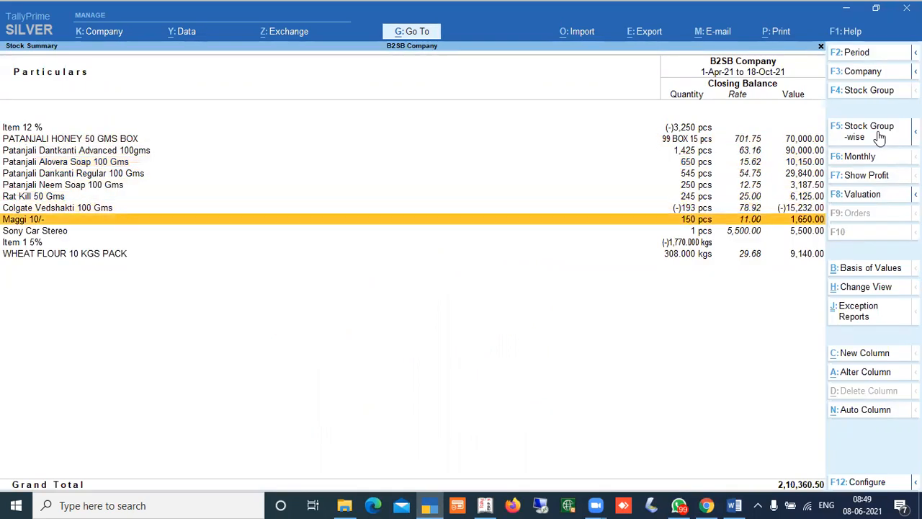
key(Down)
key(Down)
key(Down)
key(Up)
key(Up)
key(Up)
key(Up)
key(Up)
key(Up)
key(Up)
key(Up)
key(Up)
key(Up)
key(Up)
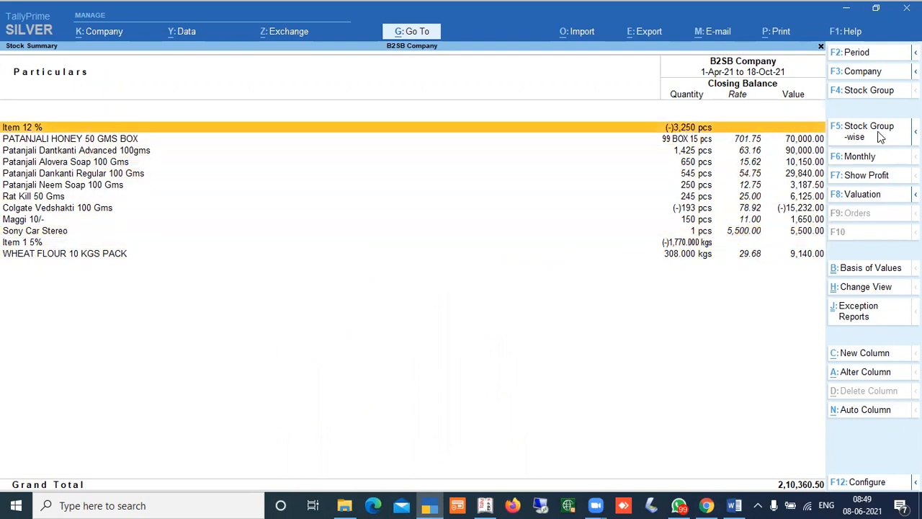
- Drill down from Colgate Vedshakti 100 Gms in the Stock Summary through its monthly summary to the May vouchers
key(Down)
key(Down)
key(Down)
key(Down)
key(Down)
key(Down)
key(Down)
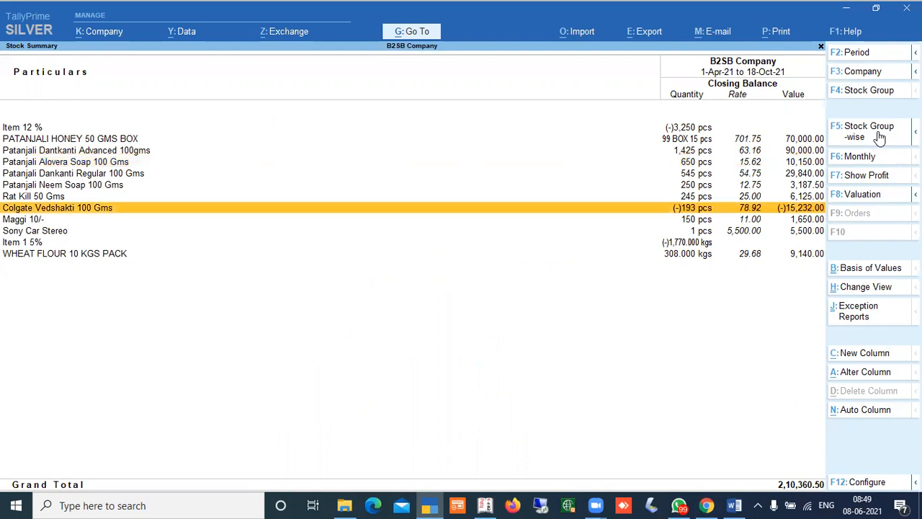
key(Return)
key(Up)
key(Up)
key(Up)
key(Up)
key(Up)
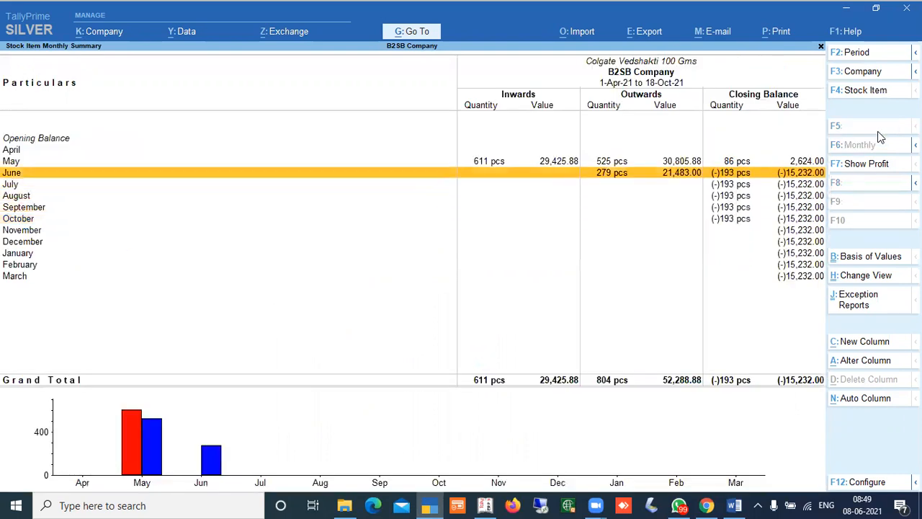
key(Return)
- Open purchase voucher 1 of Kanhiya Traders for alteration and advance to its Colgate Vedshakti 100 Gms line, keeping the party and receipt details
key(Down)
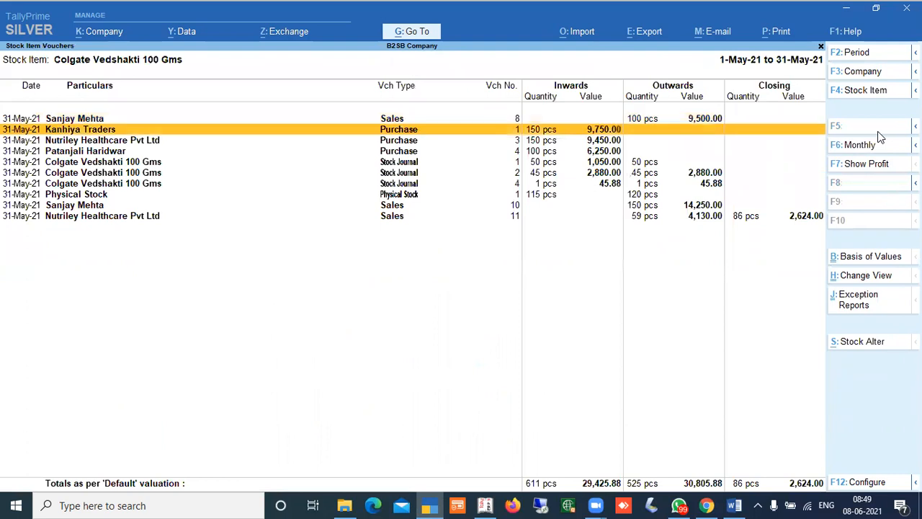
key(Return)
key(Return)
key(Return)
key(Return)
key(Return)
key(Return)
key(Return)
key(Return)
key(Return)
key(Return)
key(Return)
key(Return)
key(Return)
key(Return)
key(Return)
key(Return)
key(Return)
key(Return)
key(Return)
key(Return)
key(Return)
key(Return)
key(Return)
key(Return)
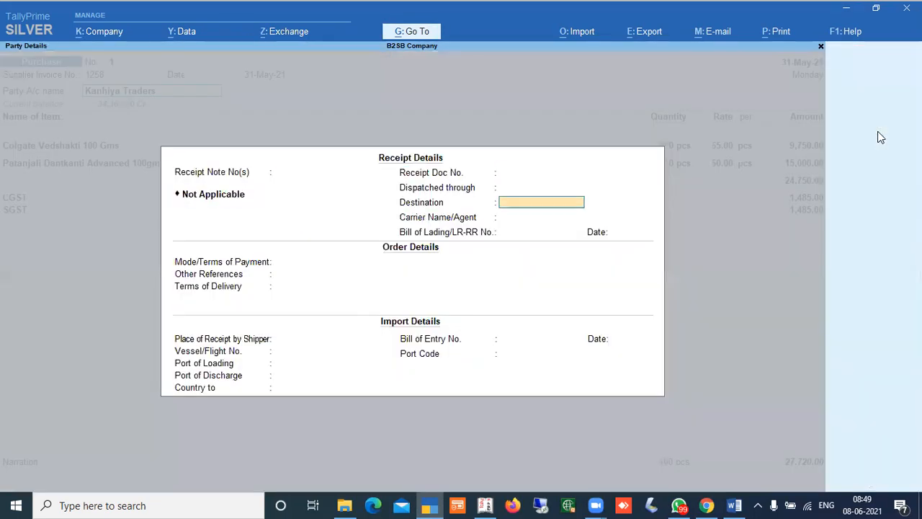
key(Return)
key(Return)
key(Return)
key(Return)
key(Return)
key(Return)
key(Return)
key(Return)
key(Return)
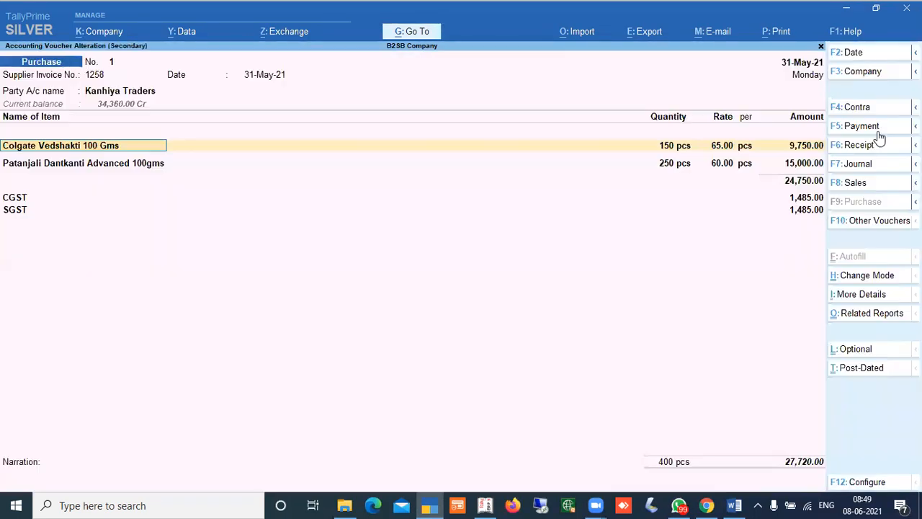
- Set the Colgate Vedshakti 100 Gms purchase quantity to 1,500 pcs, save the voucher and return to the Stock Summary
text(1500)
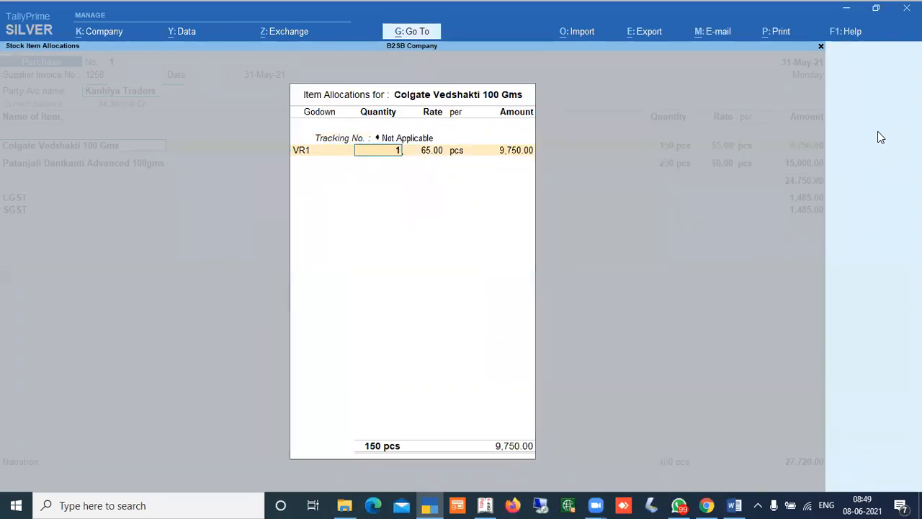
key(Return)
key(Return)
key(Return)
key(Return)
key(Return)
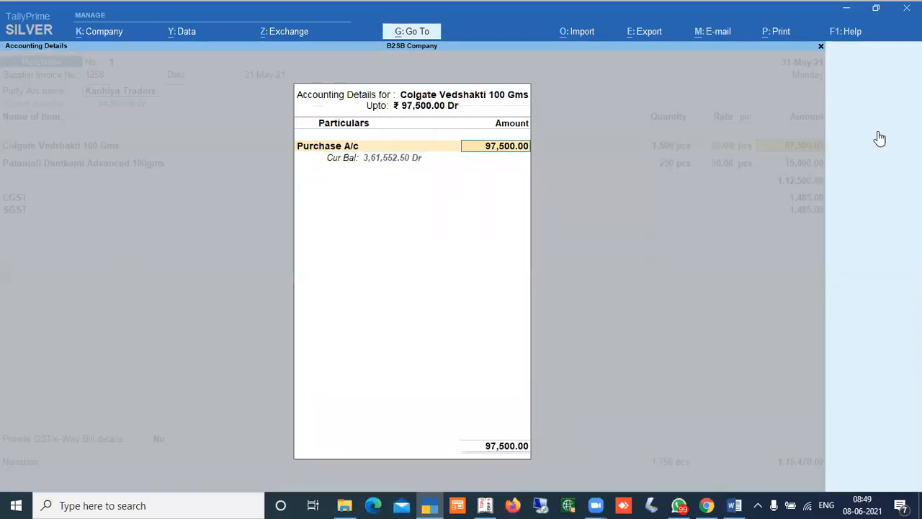
key(Return)
key(ctrl+a)
key(Escape)
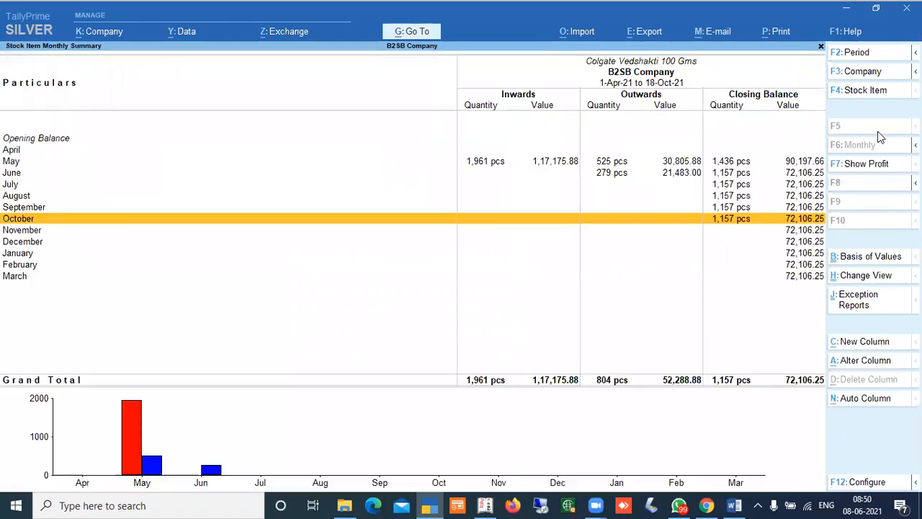
key(Escape)
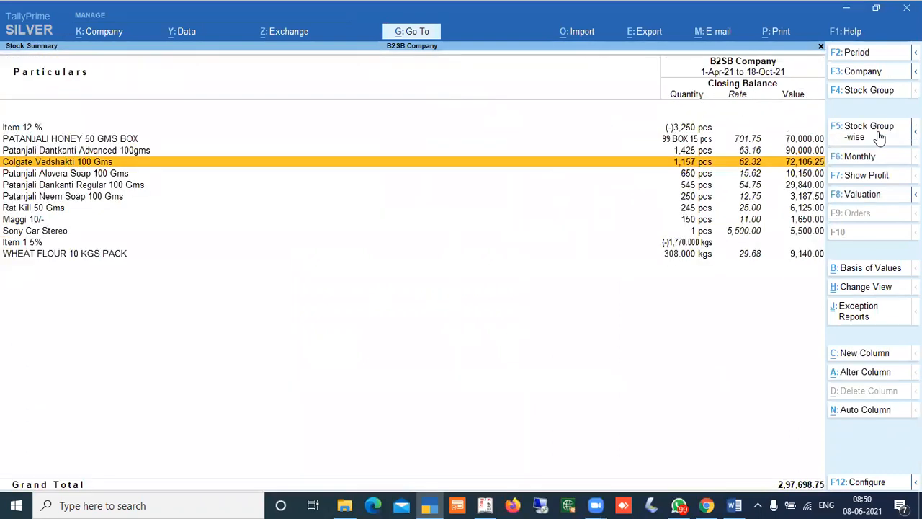
- Drill down from Item 12 % in the Stock Summary through its monthly summary to the April vouchers
key(Up)
key(Up)
key(Up)
key(Return)
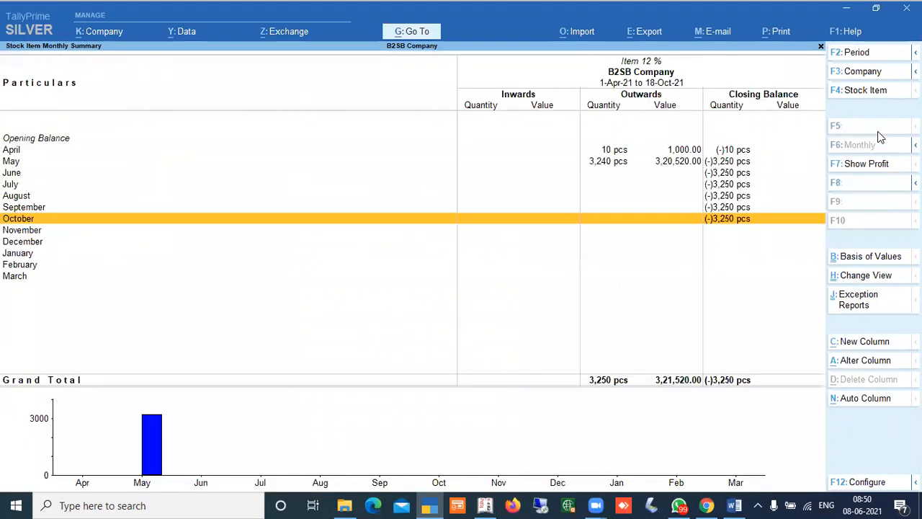
key(Up)
key(Up)
key(Up)
key(Up)
key(Up)
key(Up)
key(Return)
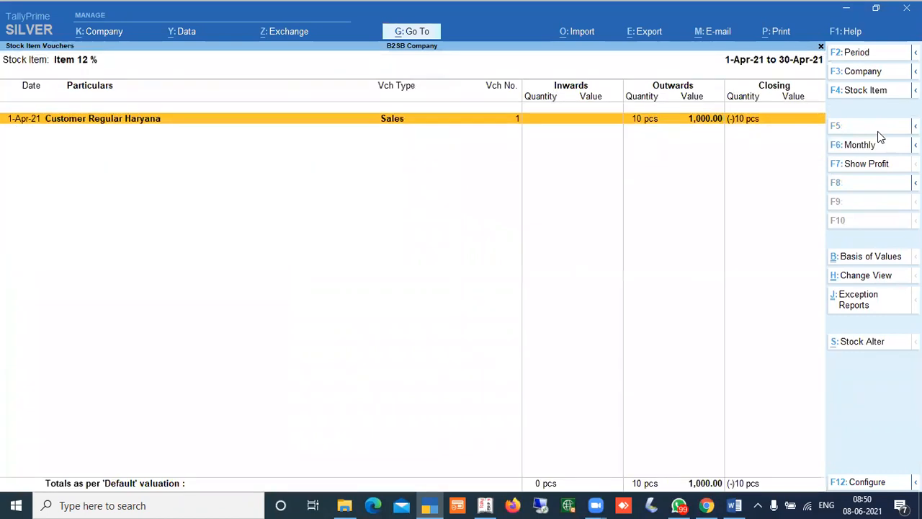
- Add a purchase voucher from Supplier Regular Haryana without a supplier invoice number, accepting the default receipt and party details
key(alt+a)
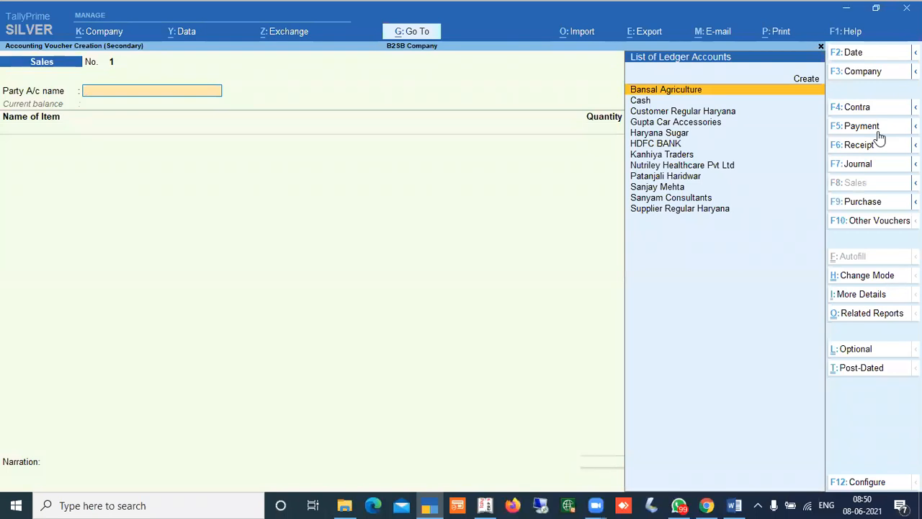
click(854, 206)
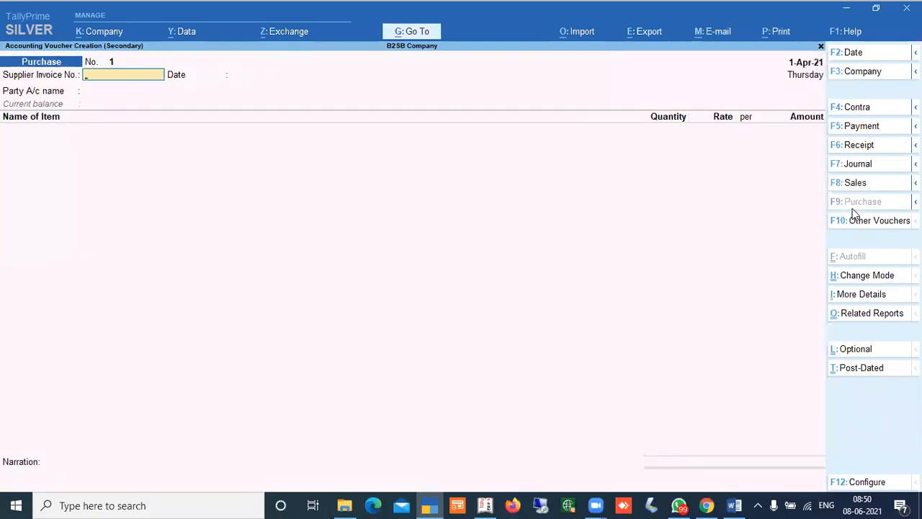
key(Return)
key(Return)
key(Down)
key(Down)
key(Down)
key(Down)
key(Down)
key(Down)
key(Down)
key(Down)
key(Down)
key(Down)
key(Down)
key(Return)
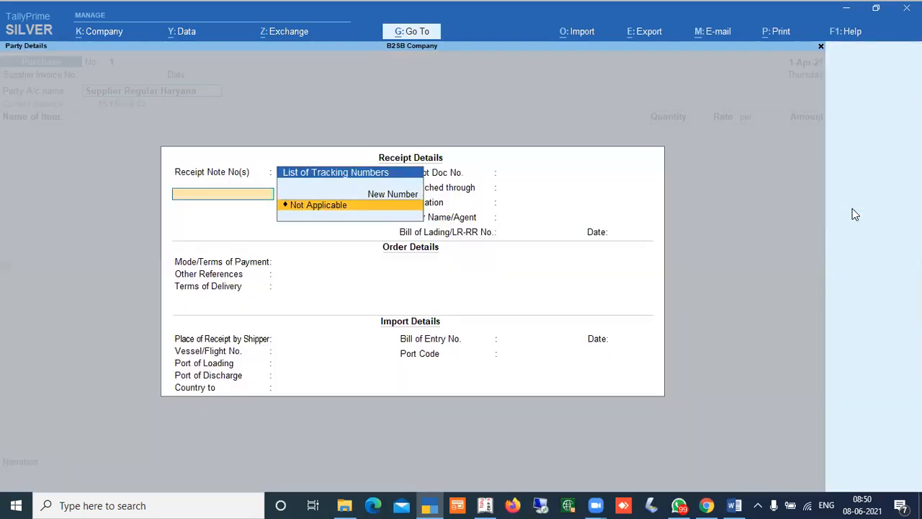
key(Return)
key(Return)
key(Return)
key(Return)
key(ctrl+a)
key(ctrl+a)
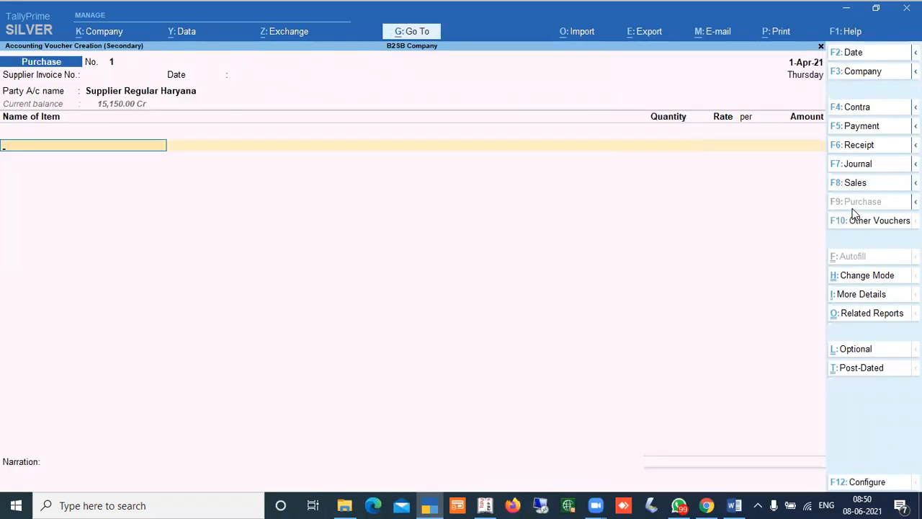
- Add Item 12 % to the purchase with 5,000 pcs at rate 12 in the Main Location godown
text(Ite)
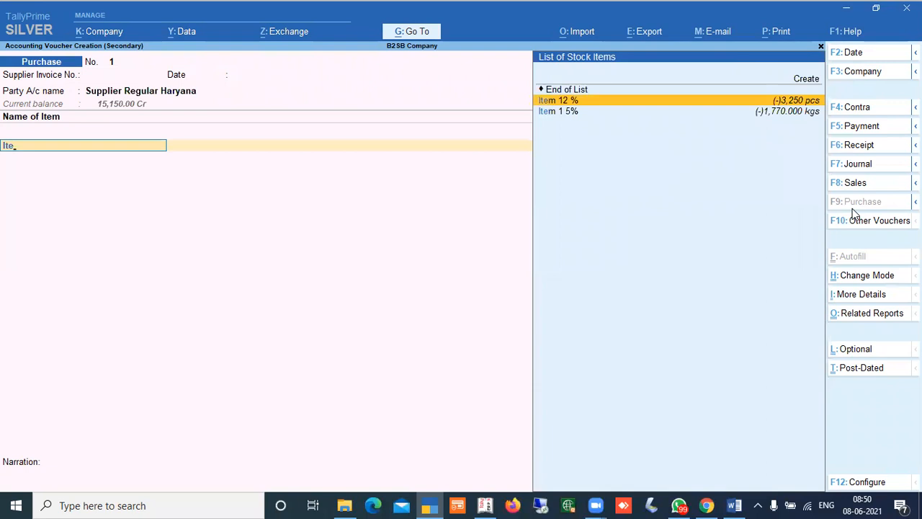
key(Return)
key(Return)
key(Return)
text(5000)
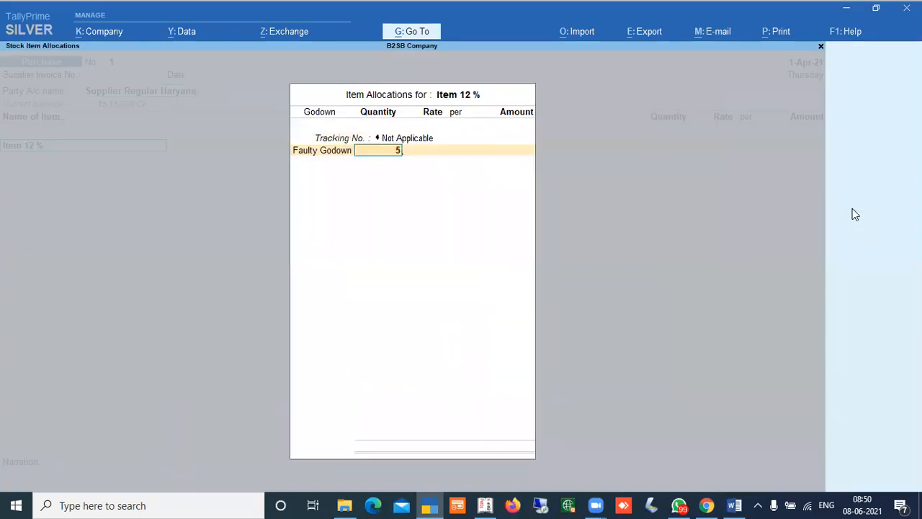
key(Return)
key(BackSpace)
key(BackSpace)
key(Down)
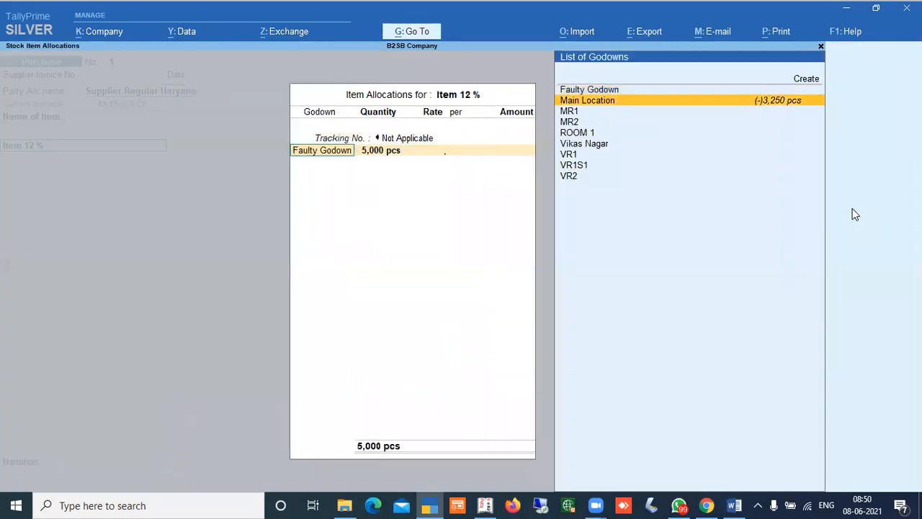
key(Return)
key(Return)
text(12)
key(Return)
key(Return)
key(Return)
key(Return)
key(Return)
key(Return)
key(Return)
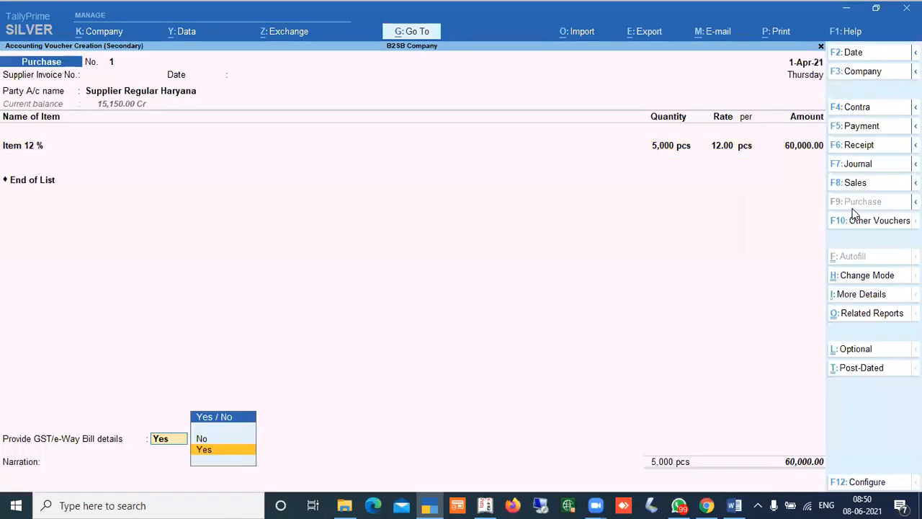
- Keep GST/e-Way Bill details set to Yes, accept their default entries, and go back to the purchase's item entry
key(Return)
key(Return)
key(Return)
key(Return)
key(Return)
key(Return)
key(Return)
key(Return)
key(Return)
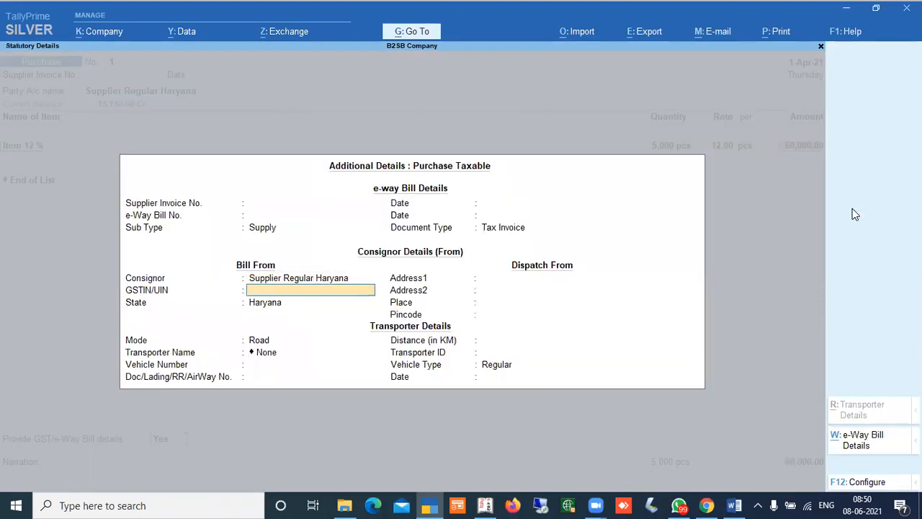
key(Return)
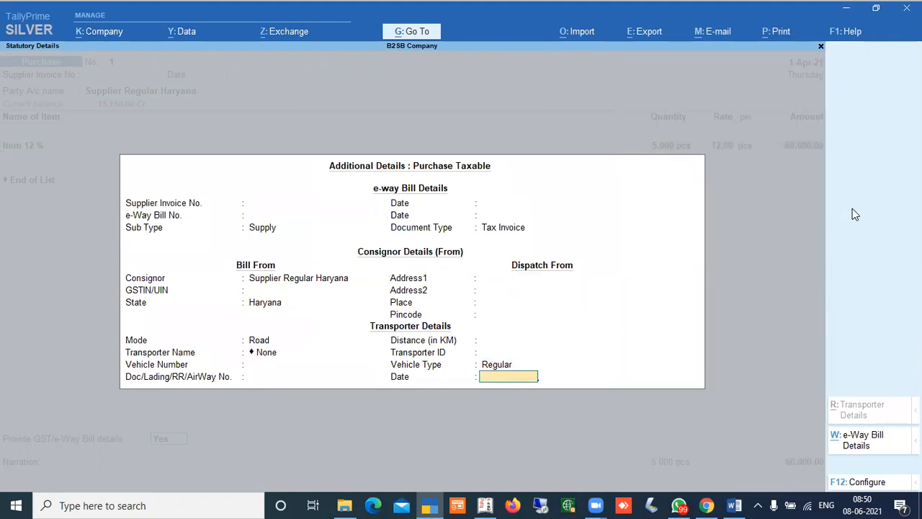
key(Return)
key(Return)
key(Return)
key(Return)
key(Return)
key(BackSpace)
key(Return)
key(Return)
key(BackSpace)
key(Return)
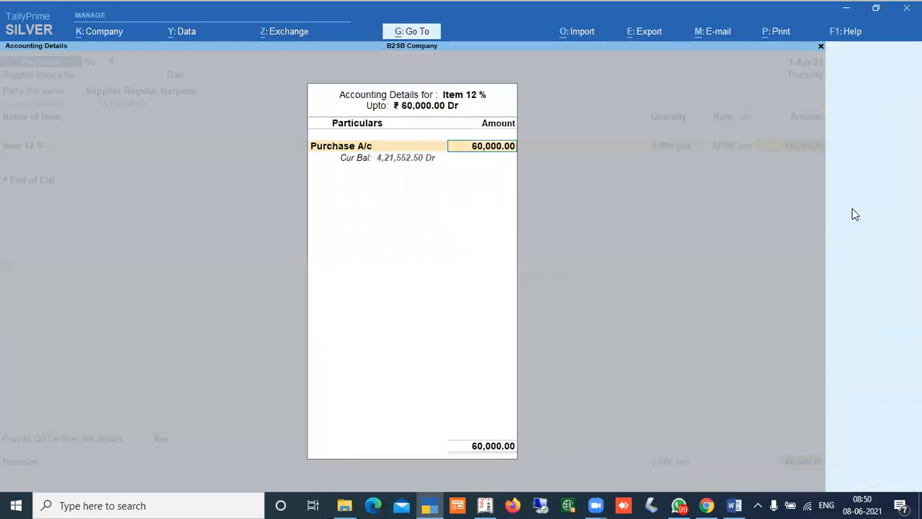
- Add Item 1 5% to the purchase with 2,500 kgs at rate 15 in the Main Location godown
key(Return)
text(Item)
key(Down)
key(Down)
key(Return)
key(Return)
key(Return)
key(Return)
text(2500)
key(Return)
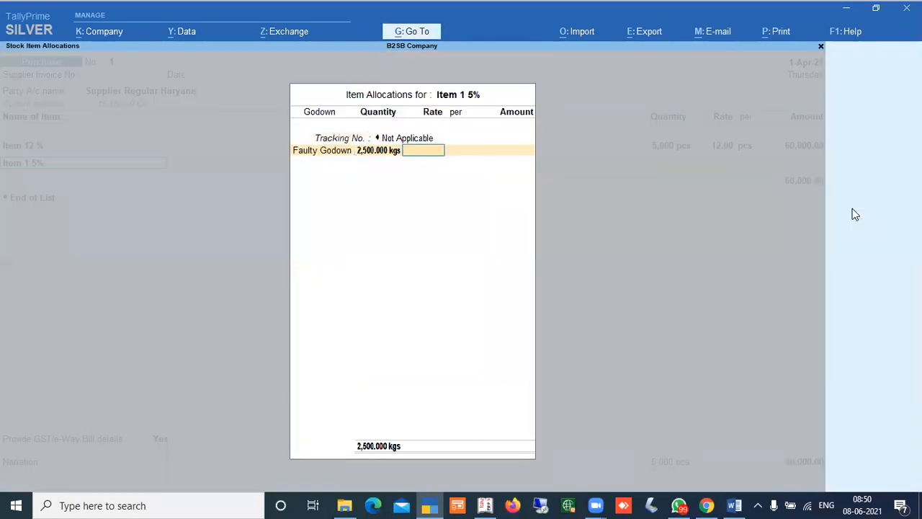
key(BackSpace)
key(BackSpace)
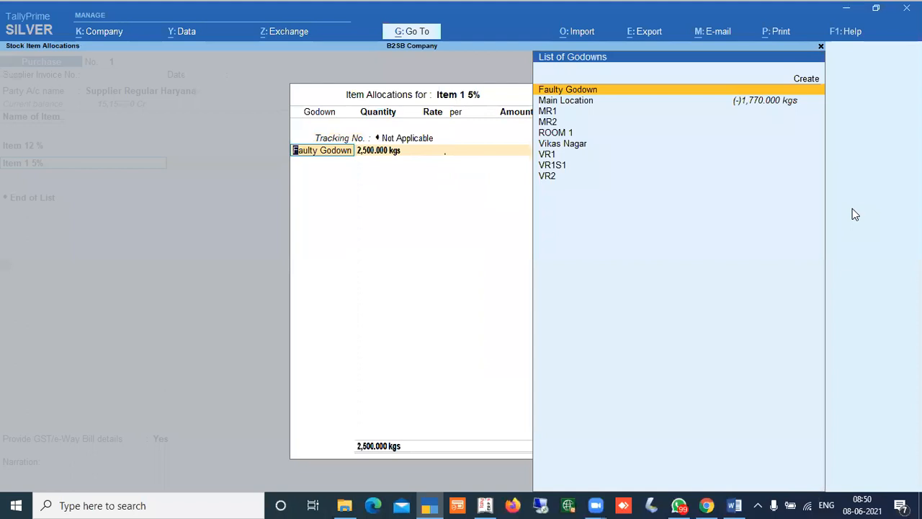
key(Down)
key(Return)
key(Return)
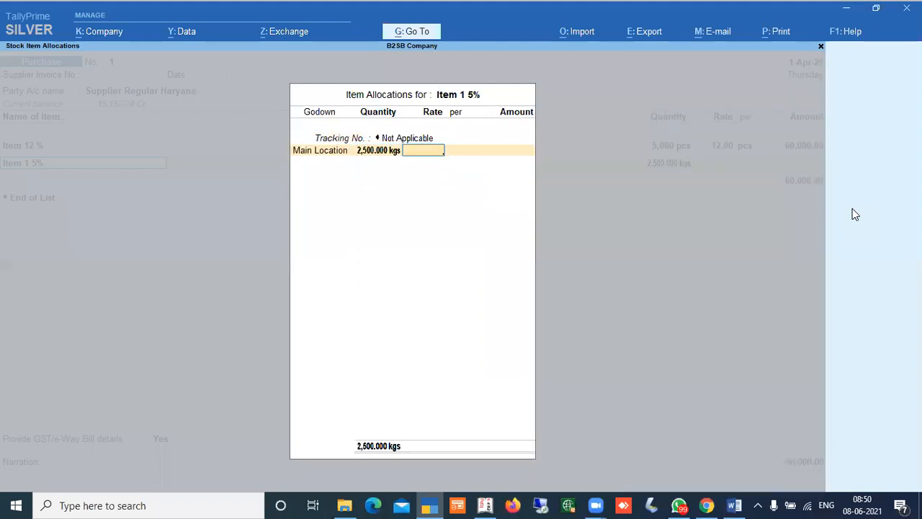
text(15)
key(Return)
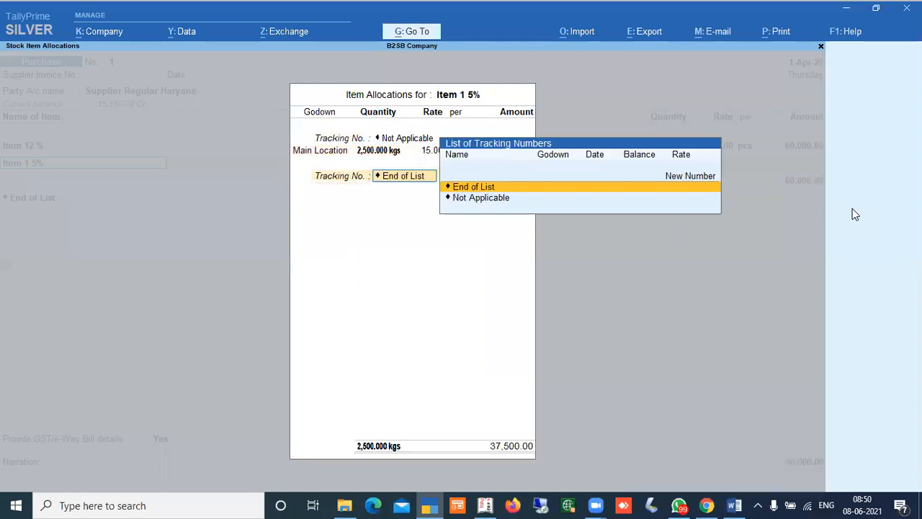
key(Return)
key(Return)
key(Return)
- Add the CGST and SGST ledgers to the purchase, save the voucher and return to the Stock Summary
text(cgst)
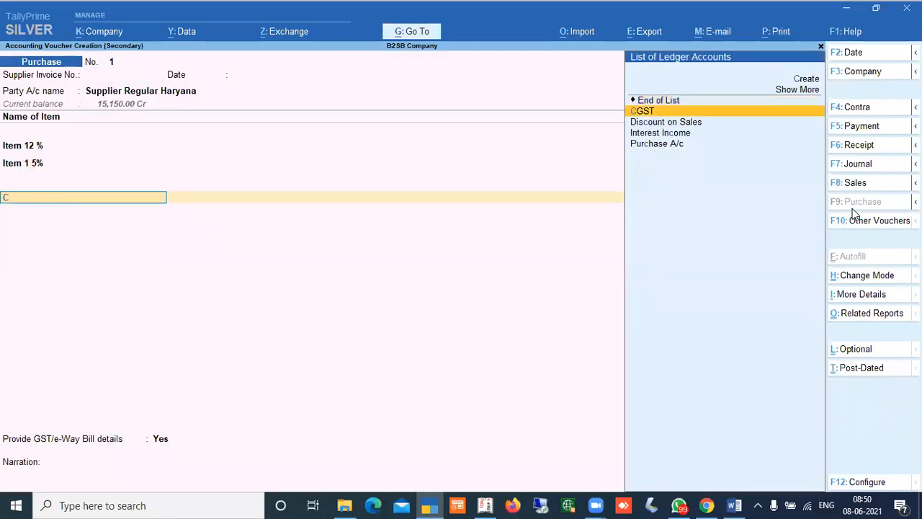
key(Return)
text(sgst)
key(Return)
key(ctrl+a)
key(Escape)
key(Escape)
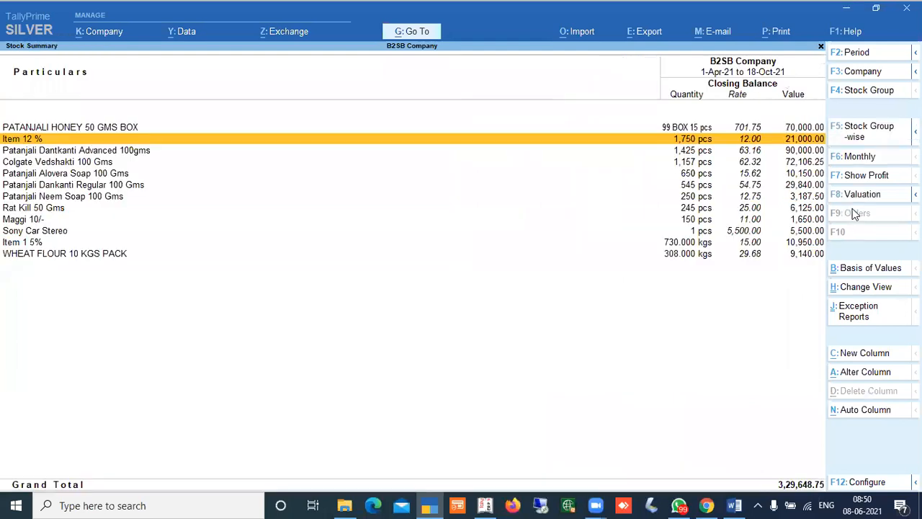
- Examine the order and closing quantities of the stock items in the updated Stock Summary, and open its configuration
key(Down)
key(Down)
key(Down)
key(Down)
key(Down)
key(Down)
key(Down)
key(Up)
key(Up)
key(Up)
key(Up)
key(Up)
key(Up)
key(Up)
key(Up)
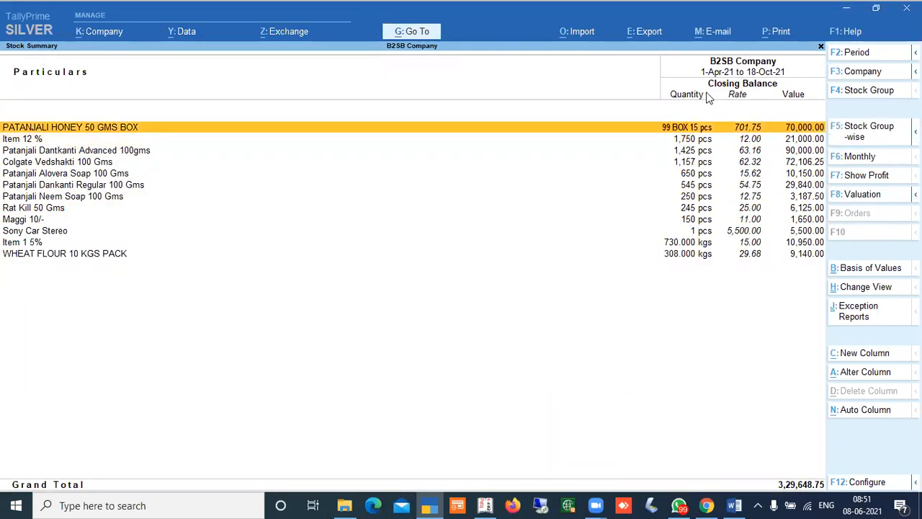
key(F12)
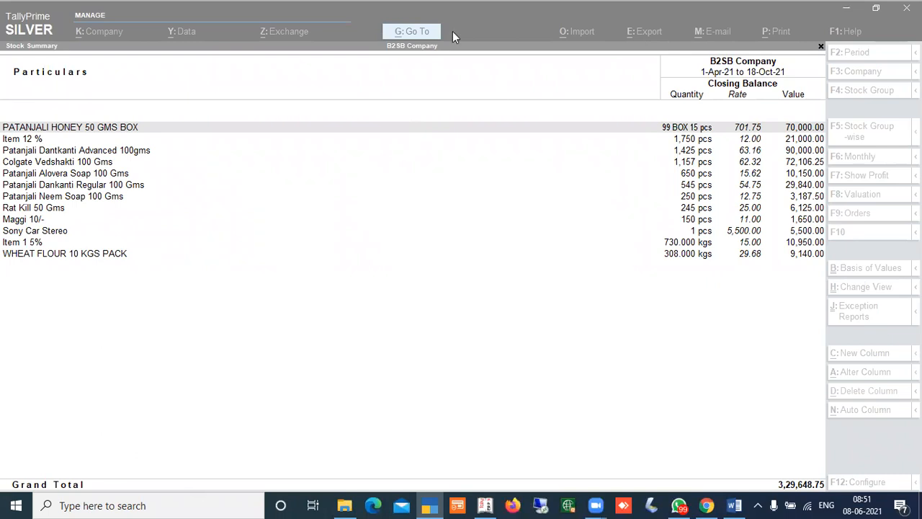
- Leave the Stock Summary, start creating a master and expand the list to show more and inactive masters
click(720, 6)
click(322, 365)
key(Escape)
key(Home)
key(Down)
key(Up)
key(Return)
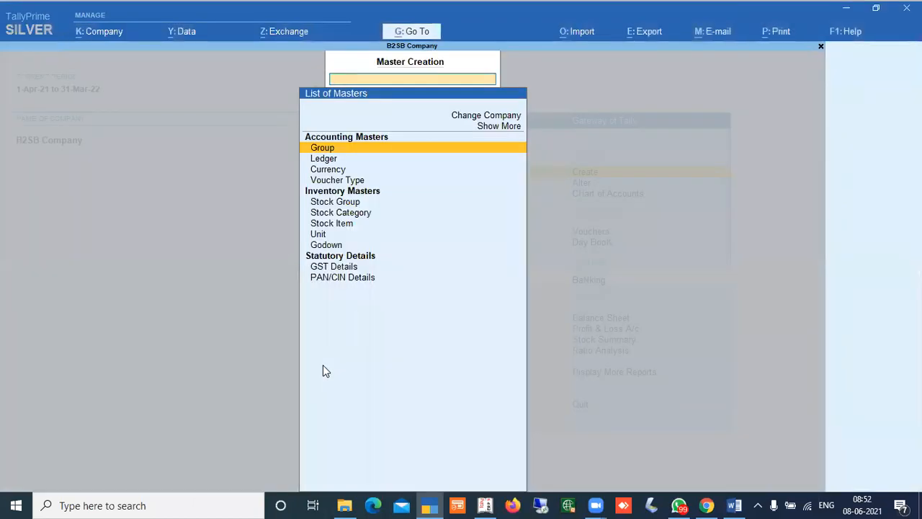
key(Up)
key(Up)
key(Return)
key(Down)
key(Return)
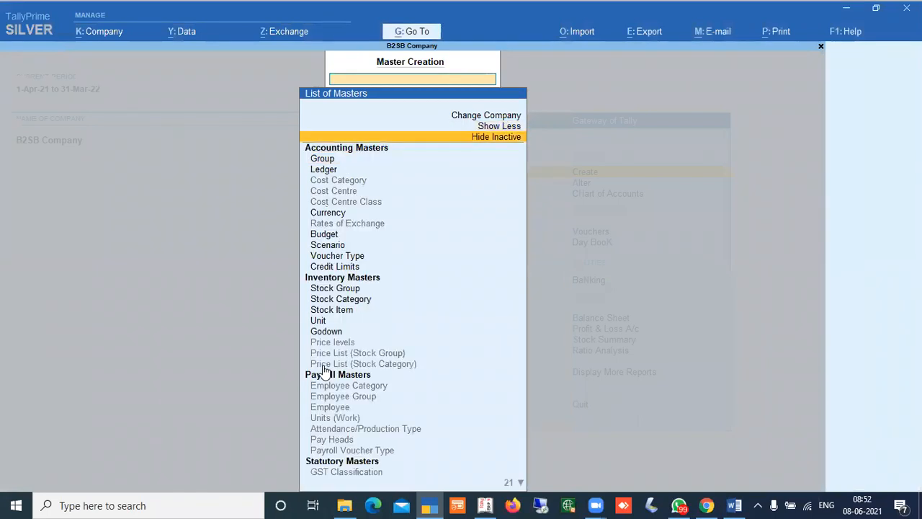
- Look through the accounting, inventory, payroll and statutory masters in the full list, and return to the Gateway of Tally
key(Down)
key(Down)
key(Down)
key(Down)
key(Down)
key(Down)
key(Down)
key(Down)
key(Down)
key(Down)
key(Down)
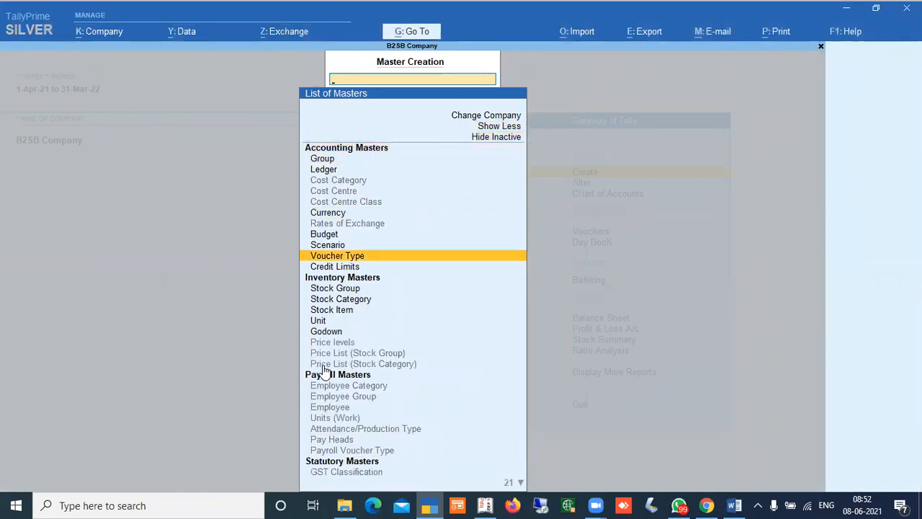
key(Down)
key(Down)
key(Down)
key(Down)
key(Down)
key(Down)
key(Down)
key(Down)
key(Down)
key(Down)
key(Down)
key(Down)
key(Down)
key(Down)
key(Down)
key(Down)
key(Down)
key(Down)
key(Down)
key(Down)
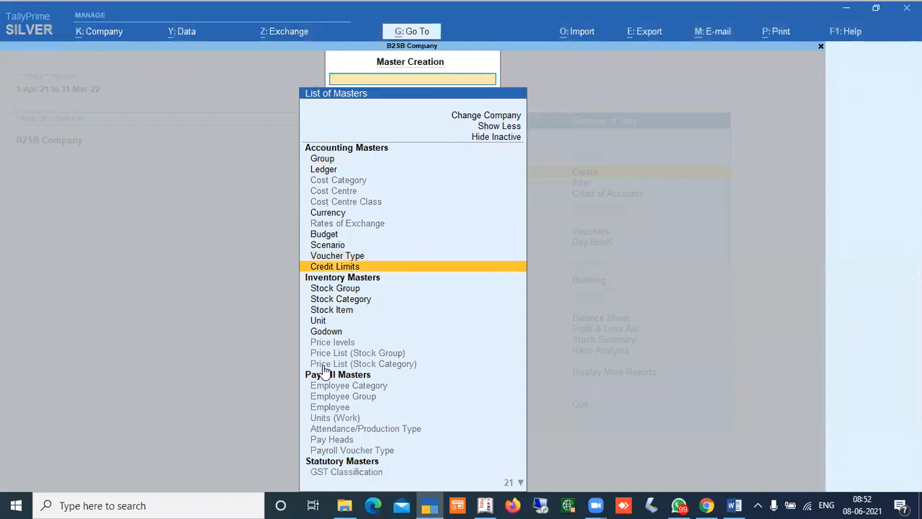
key(Down)
key(Down)
key(Down)
key(Down)
key(Down)
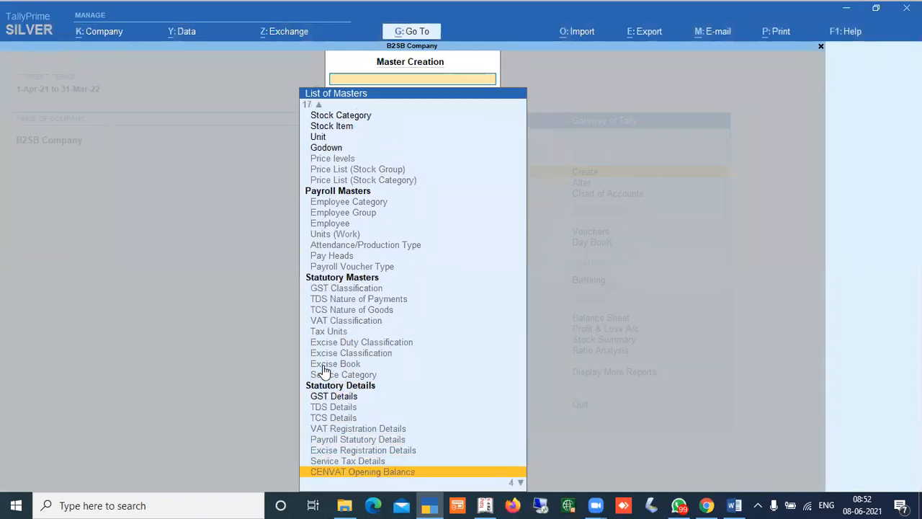
key(Up)
key(Down)
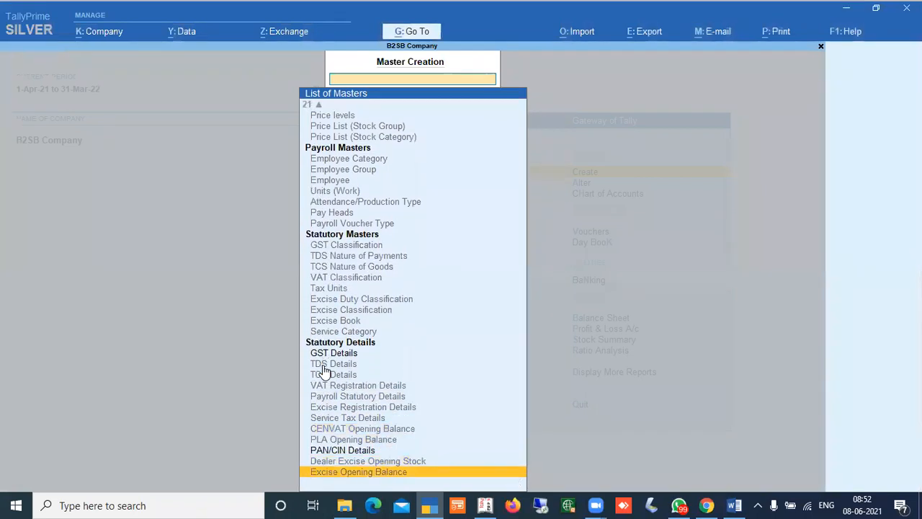
key(Up)
key(Up)
key(Up)
key(Up)
key(Up)
key(Up)
key(Up)
key(Up)
key(Up)
key(Up)
key(Up)
key(Up)
key(Up)
key(Up)
key(Up)
key(Up)
key(Up)
key(Up)
key(Up)
key(Up)
key(Up)
key(Up)
key(Up)
key(Up)
key(Up)
key(Up)
key(Up)
key(Up)
key(Up)
key(Escape)
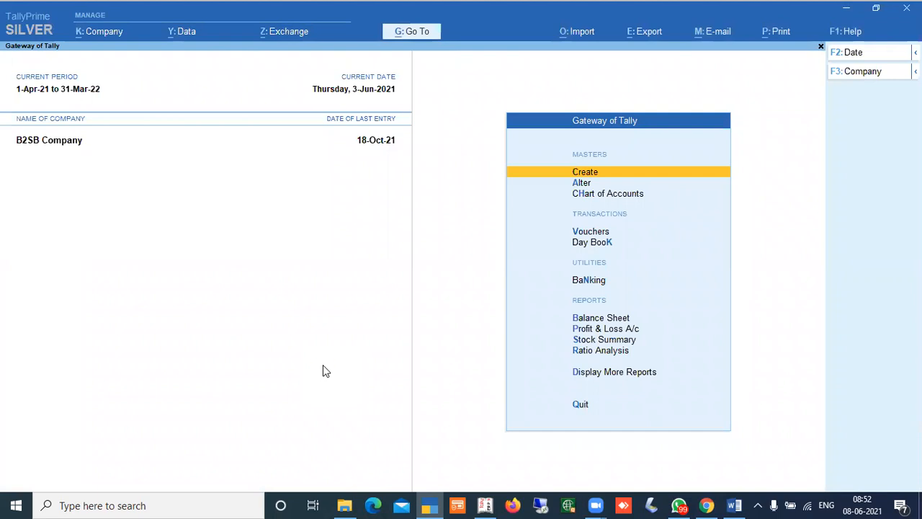
- Review the company's accounting features and accept the feature settings without changing them
key(F11)
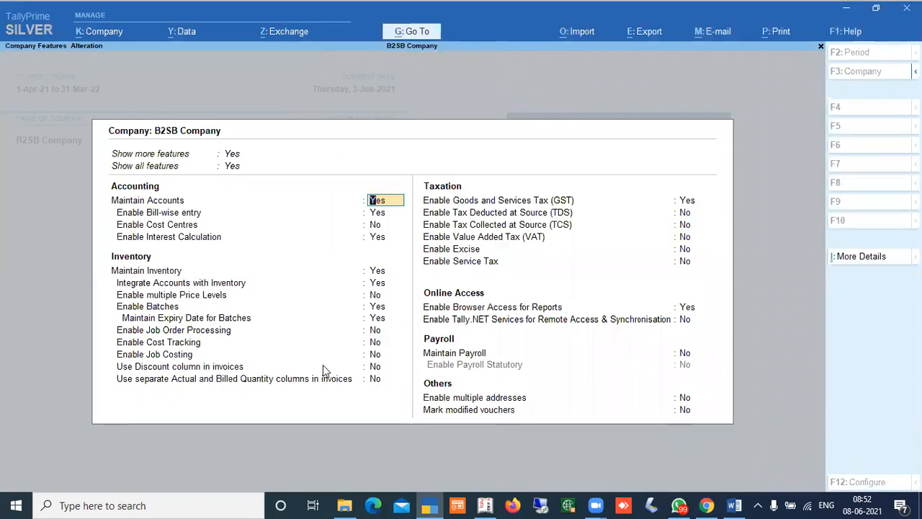
key(Return)
key(Return)
key(Return)
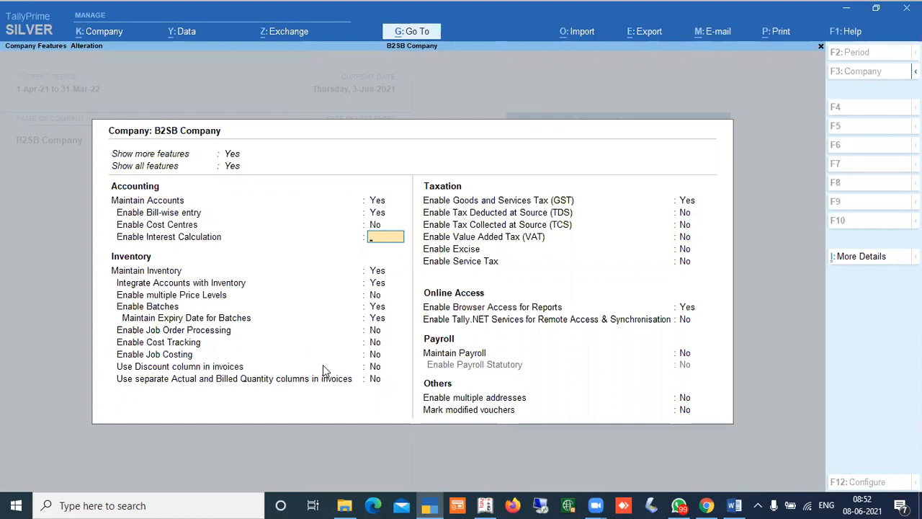
key(ctrl+a)
- Alter the Sales Order voucher type so that Activate this Voucher Type is Yes, and save it
key(Down)
key(Return)
key(Down)
key(Down)
key(Down)
key(Return)
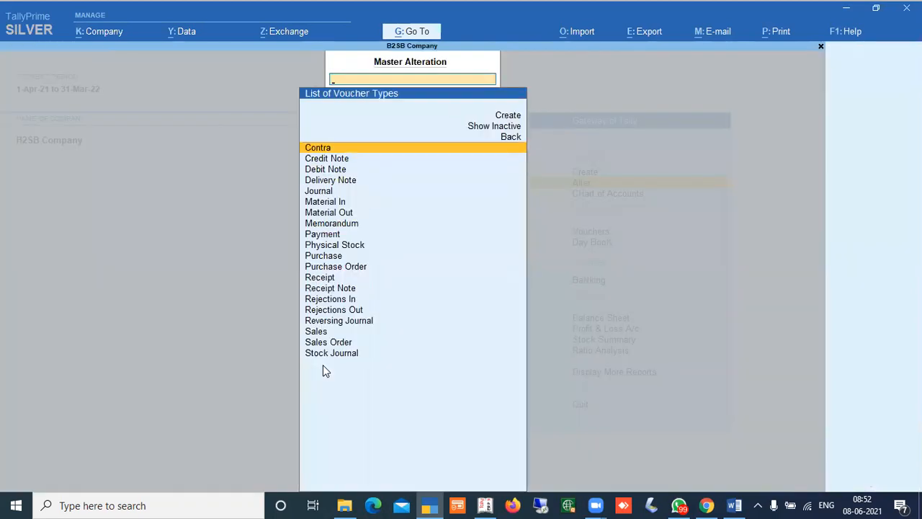
key(Down)
key(Down)
key(Down)
key(Down)
key(Down)
key(Down)
key(Down)
key(Down)
key(Down)
key(Down)
key(Down)
key(Down)
key(Down)
key(Down)
key(Down)
key(Down)
key(Down)
key(Down)
key(Down)
key(Up)
key(Return)
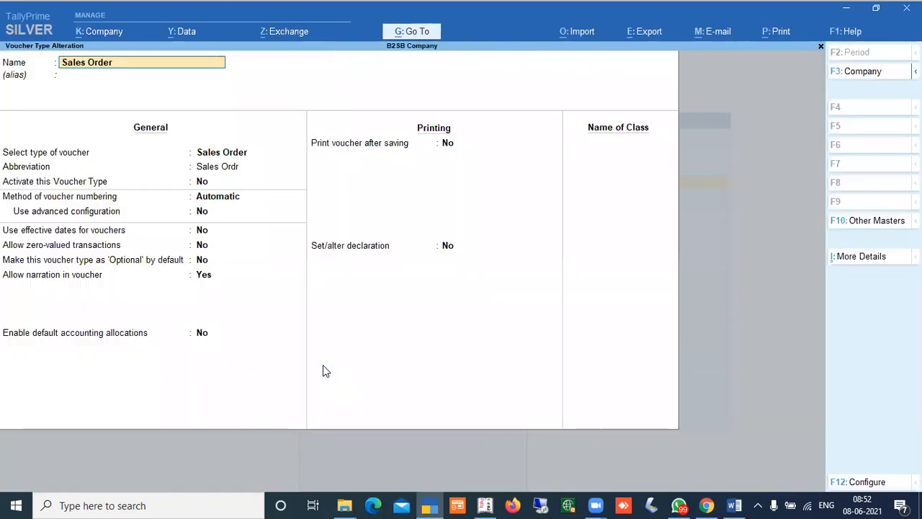
key(Return)
key(Return)
key(Return)
text(y)
key(Return)
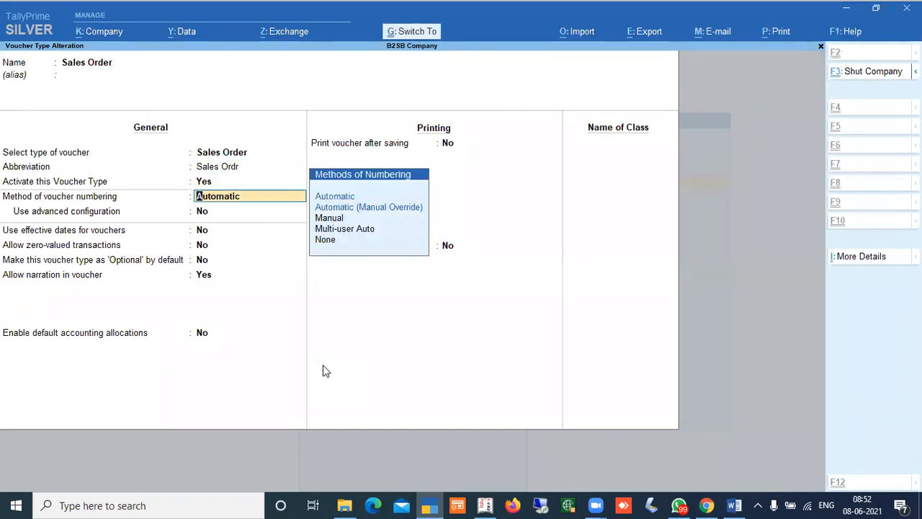
key(ctrl+a)
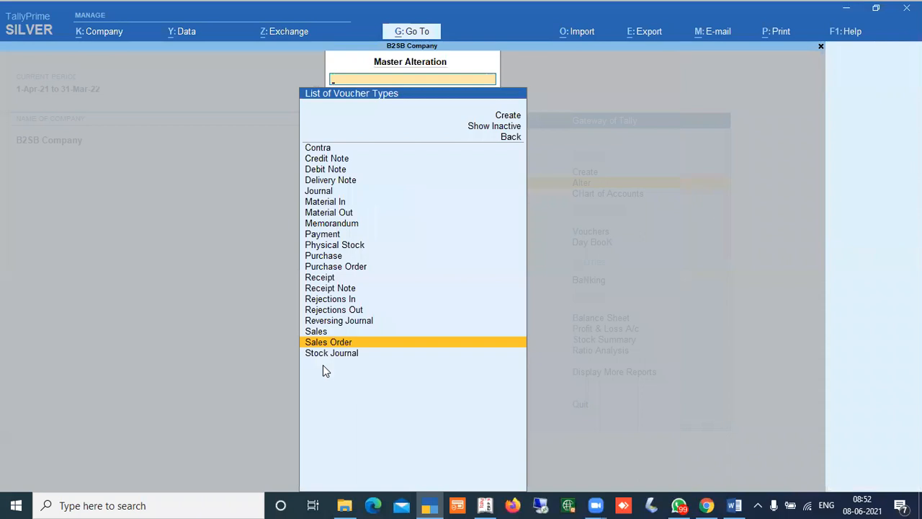
- Set Activate this Voucher Type to Yes for the Purchase Order voucher type, save it and return to the Gateway of Tally
key(Up)
key(Up)
key(Up)
key(Up)
key(Up)
key(Up)
key(Up)
key(Up)
key(Up)
key(Down)
key(Down)
key(Return)
key(Return)
key(Return)
key(Return)
text(y)
key(Return)
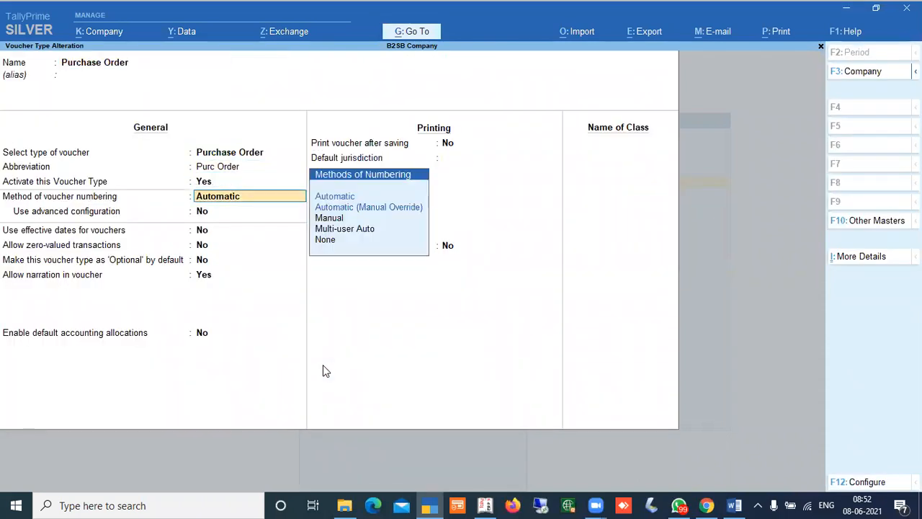
key(ctrl+a)
key(Escape)
key(Escape)
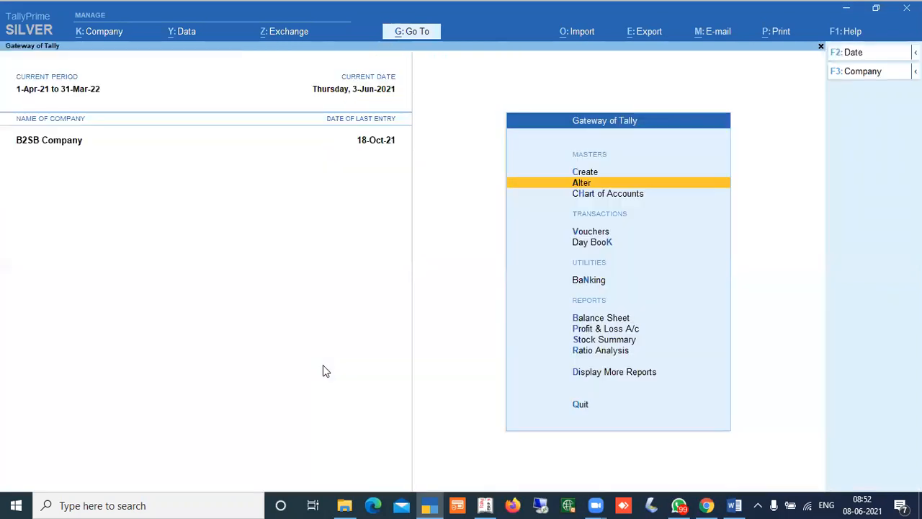
- Search the full list of creatable masters, including inactive ones, for "Reo", and return to the Gateway of Tally
key(c)
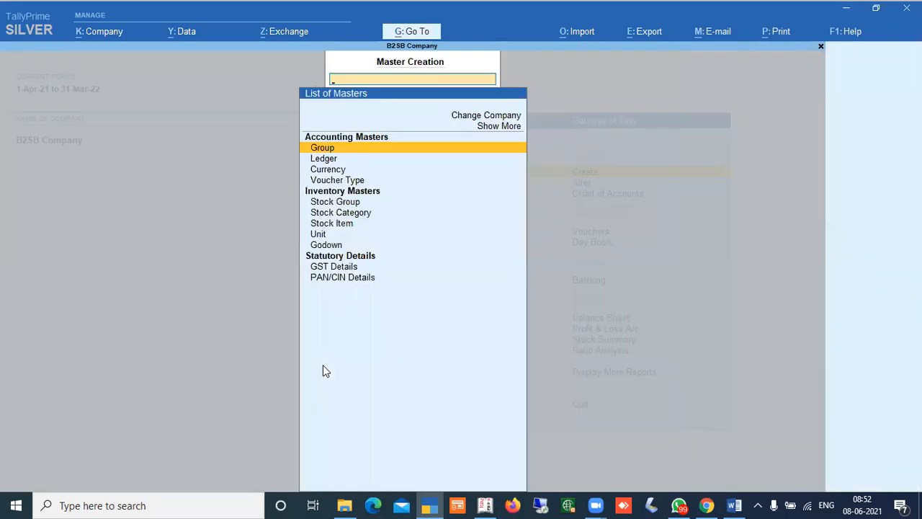
key(Up)
key(Return)
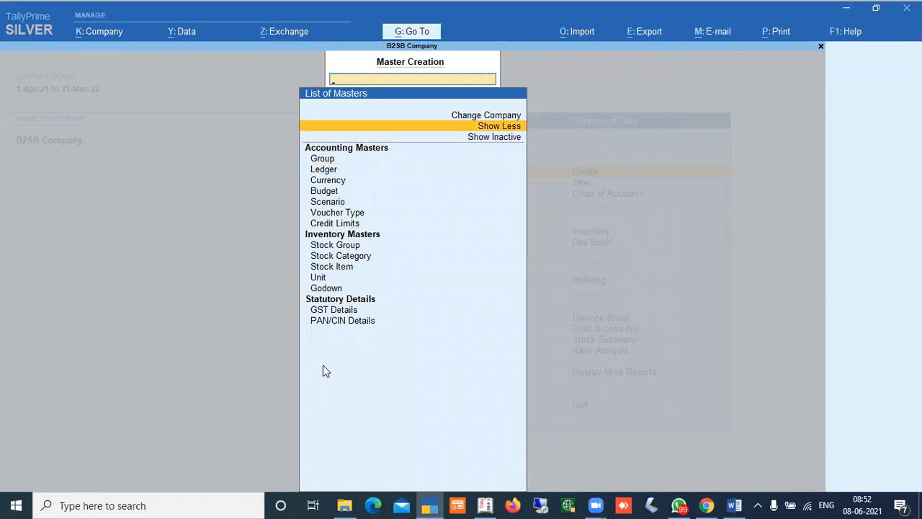
key(Down)
key(Return)
text(Re)
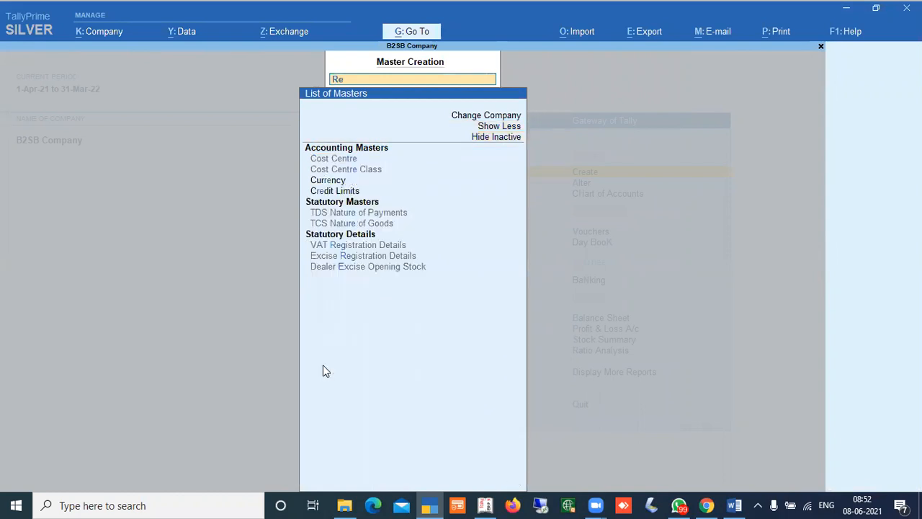
text(o)
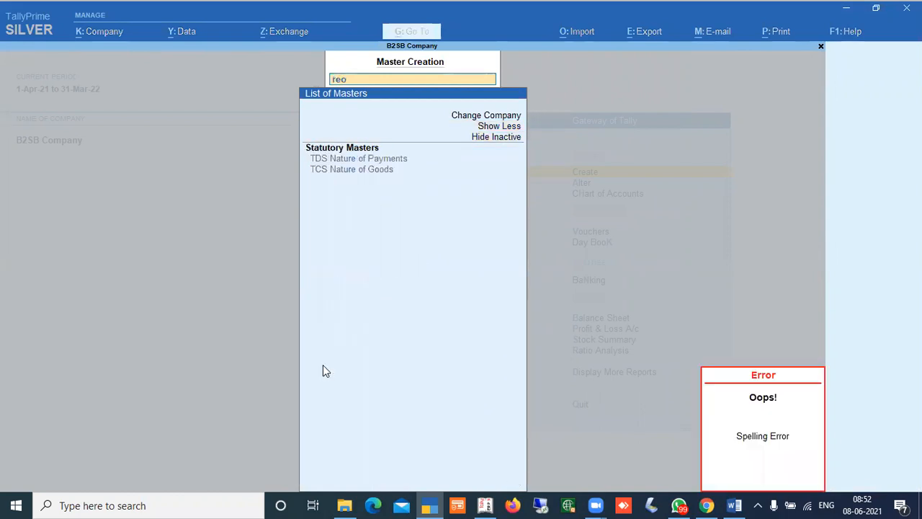
key(Escape)
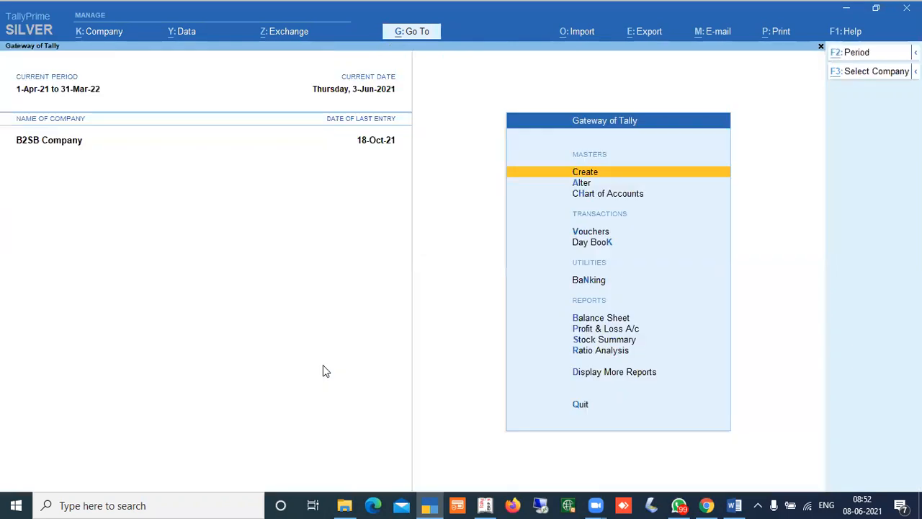
key(r)
key(Escape)
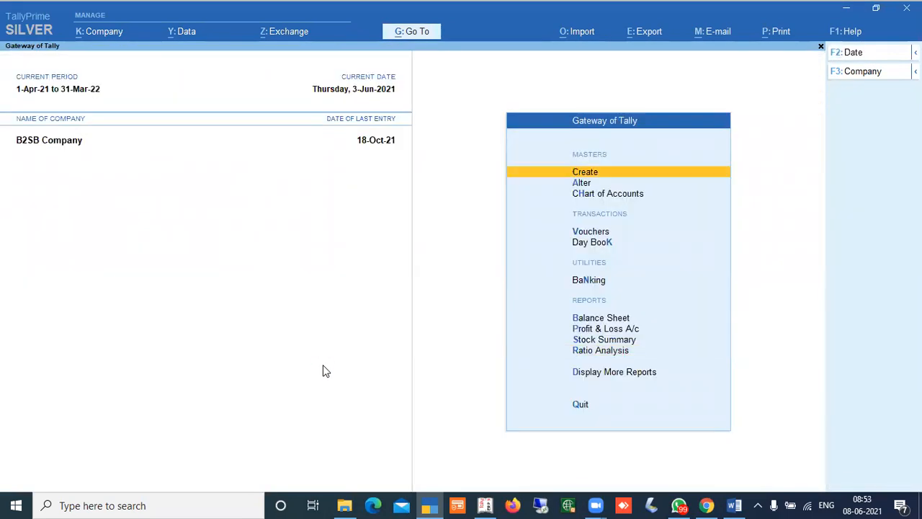
- Search the Go To reports for "Reorder", expand the list to show more and inactive reports, and repeat the search
key(alt+g)
text(Reorder)
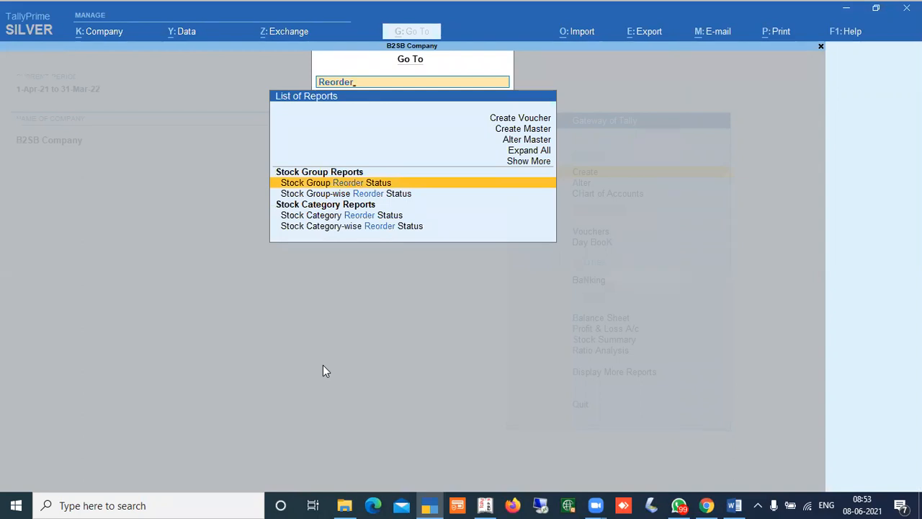
key(Up)
key(Up)
key(Return)
key(Down)
key(Return)
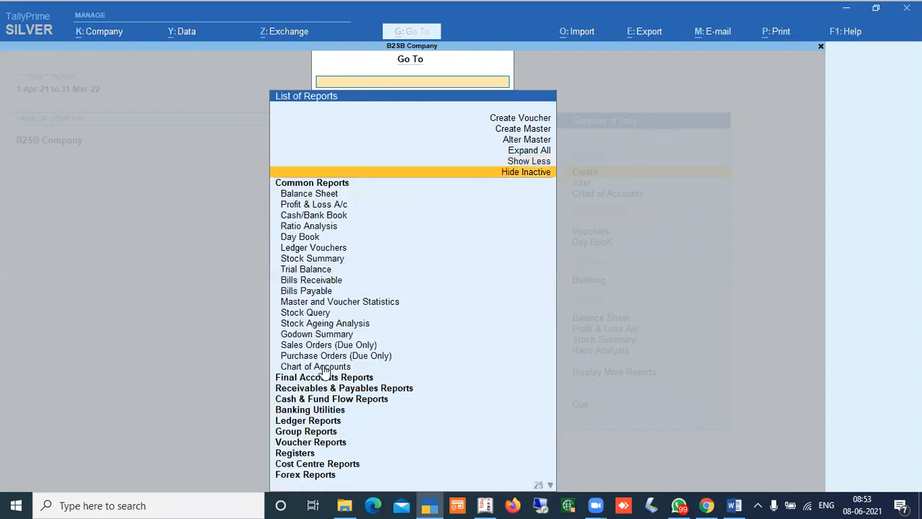
text(Reorder)
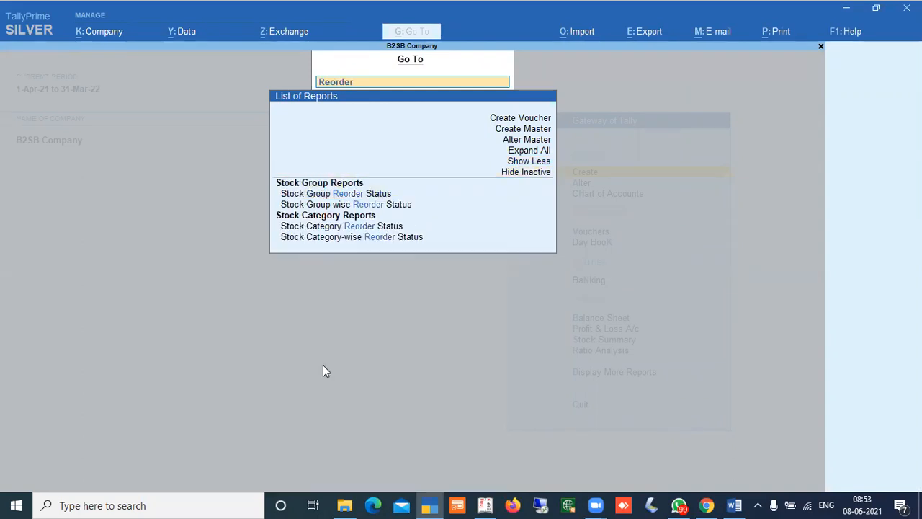
- Clear the Reorder search, look over the full list of reports and return to the Gateway of Tally
key(Up)
key(Up)
key(Up)
key(Up)
key(Up)
key(Up)
key(Up)
key(Up)
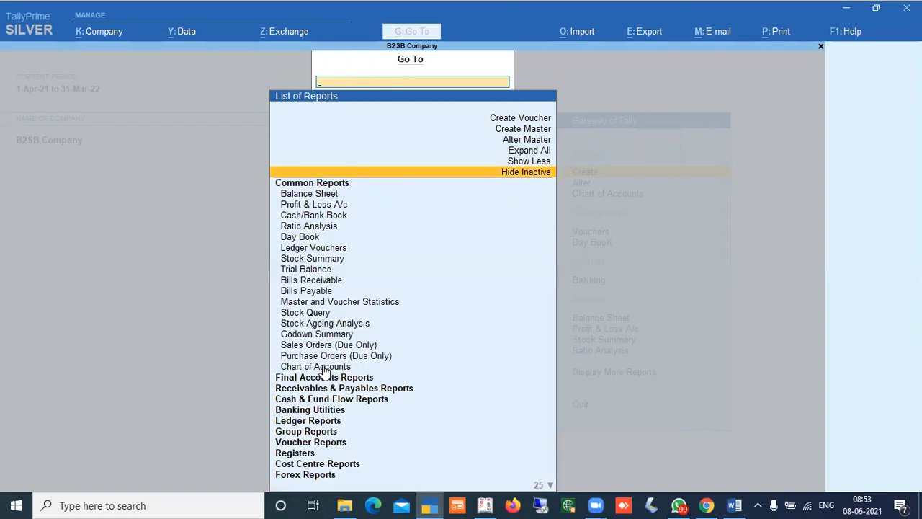
key(Escape)
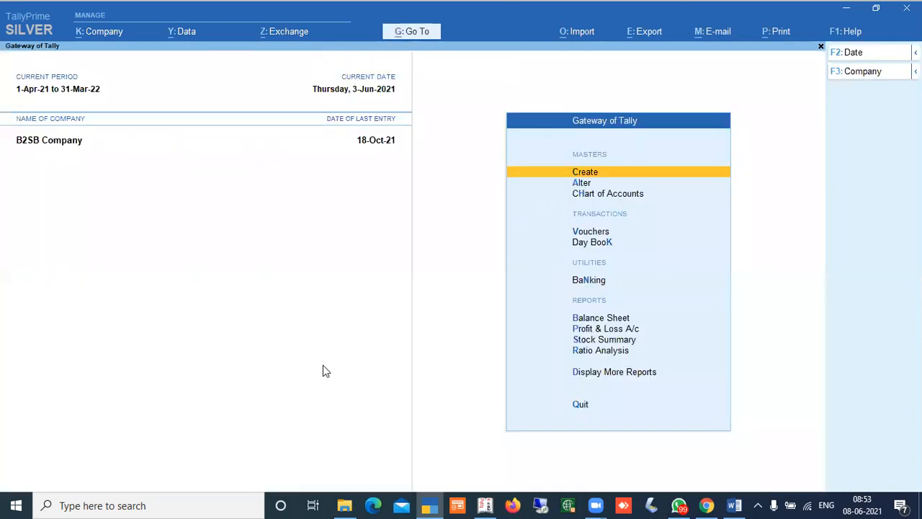
- Open the list of stock items from the Chart of Accounts
key(Down)
key(Down)
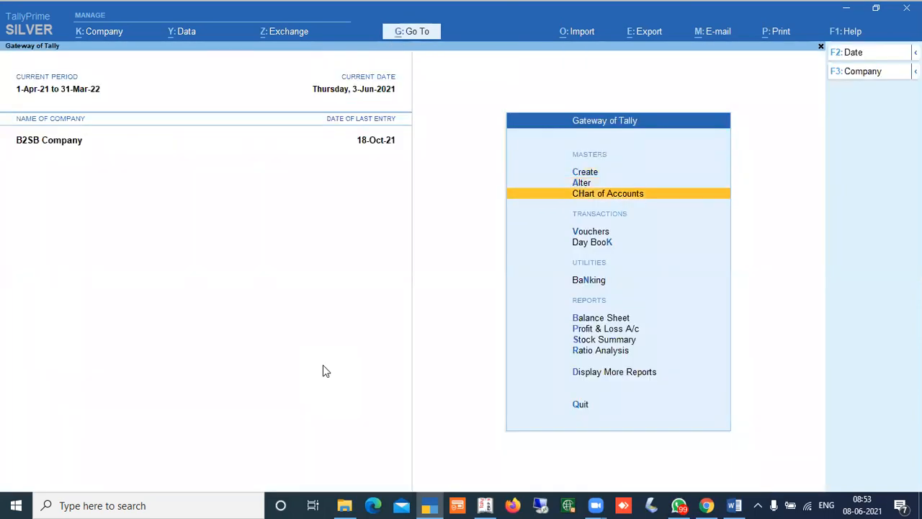
key(Return)
key(Down)
key(Down)
key(Down)
key(Down)
key(Down)
key(Down)
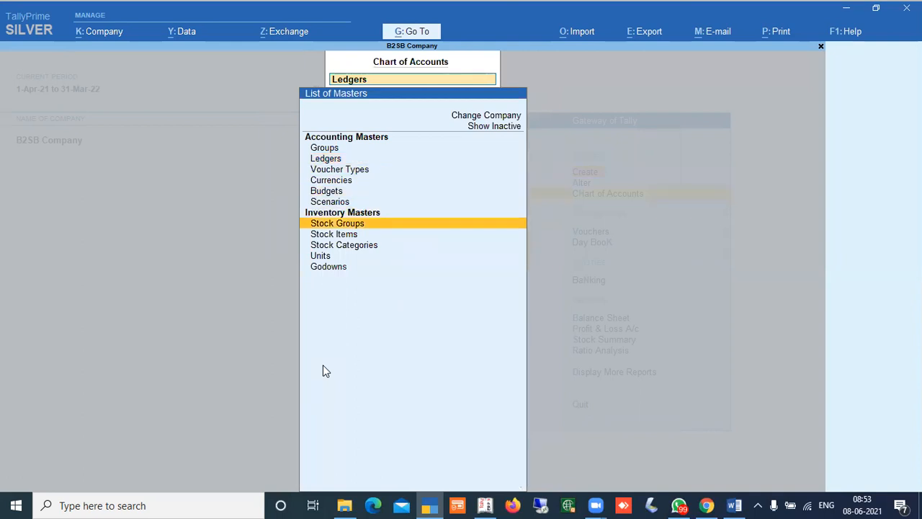
key(Return)
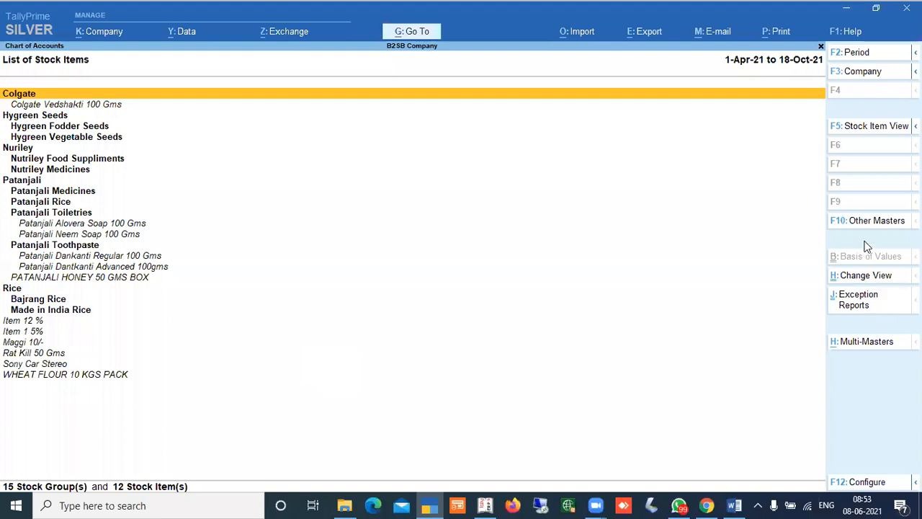
- Reselect Stock Items as the master type and open Multi Alter for All Items
click(878, 223)
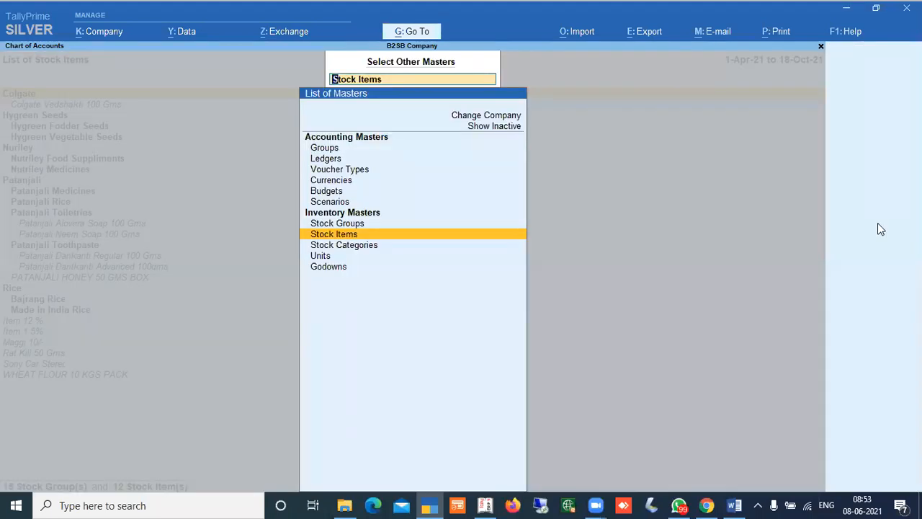
key(Return)
click(853, 343)
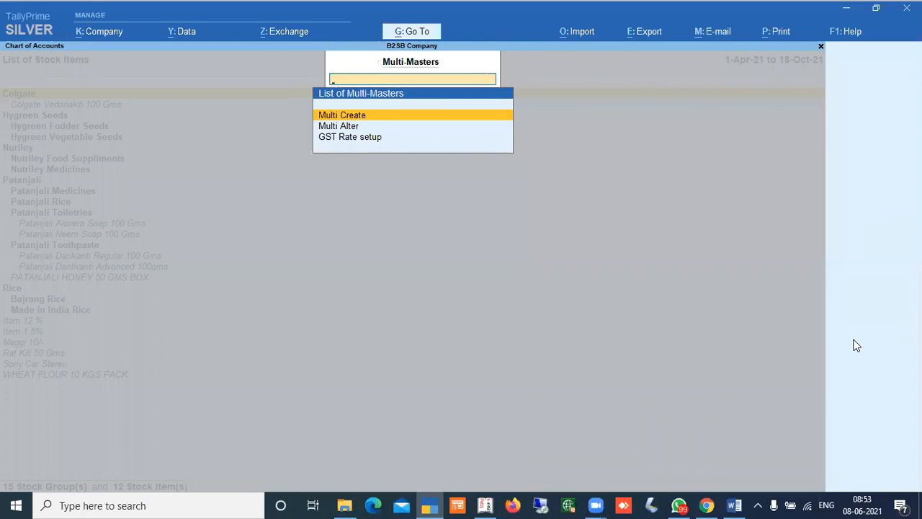
key(Down)
key(Return)
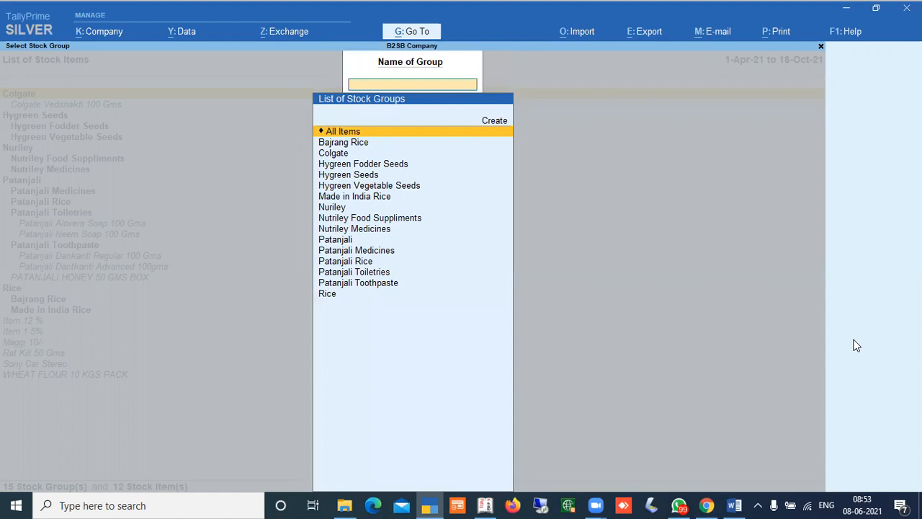
key(Return)
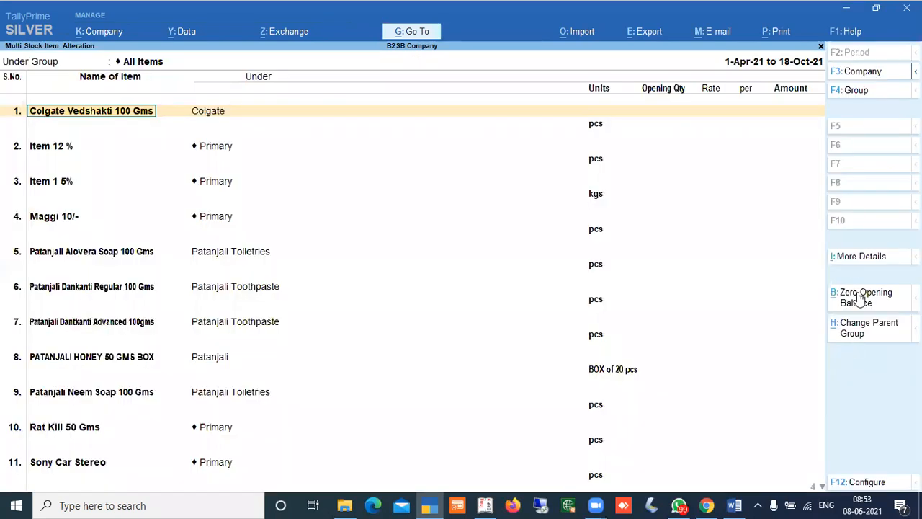
- Open the additional details of Colgate Vedshakti 100 Gms and expand the list to include extended and inactive options
click(857, 256)
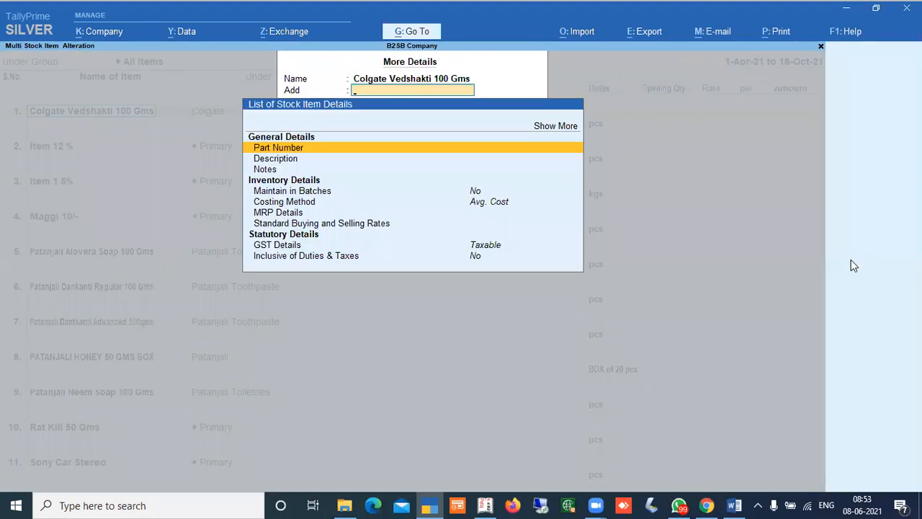
key(Up)
key(Return)
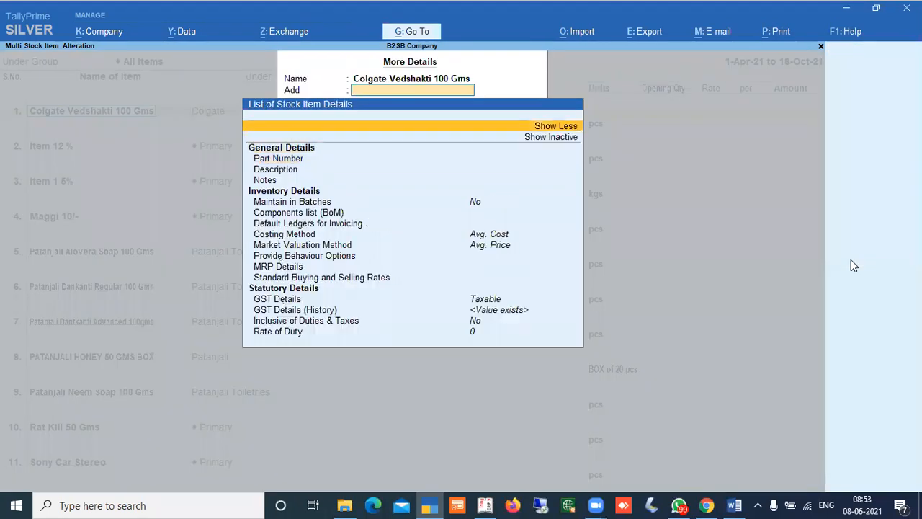
key(Down)
key(Return)
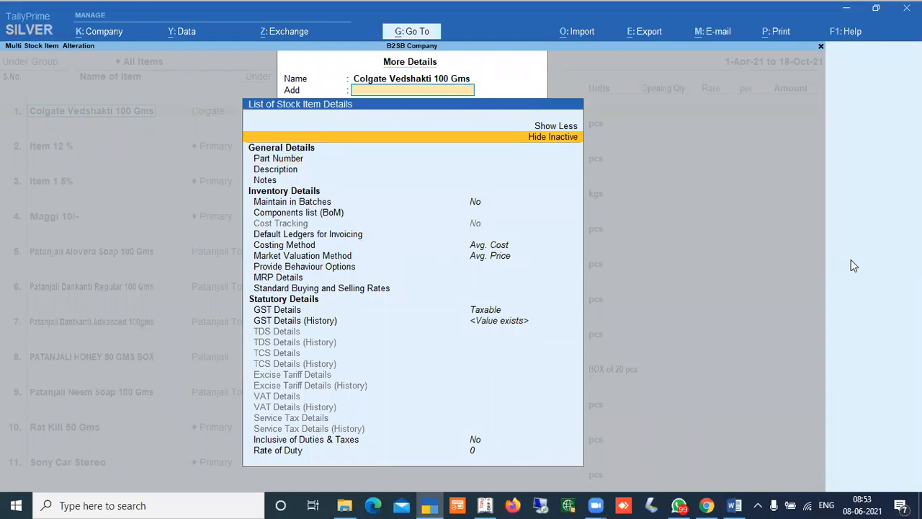
- Examine the general, inventory and statutory detail options for Colgate Vedshakti 100 Gms and close the list
key(Down)
key(Down)
key(Down)
key(Down)
key(Down)
key(Down)
key(Down)
key(Down)
key(Down)
key(Down)
key(Down)
key(Down)
key(Down)
key(Down)
key(Down)
key(Down)
key(Down)
key(Down)
key(Down)
key(Down)
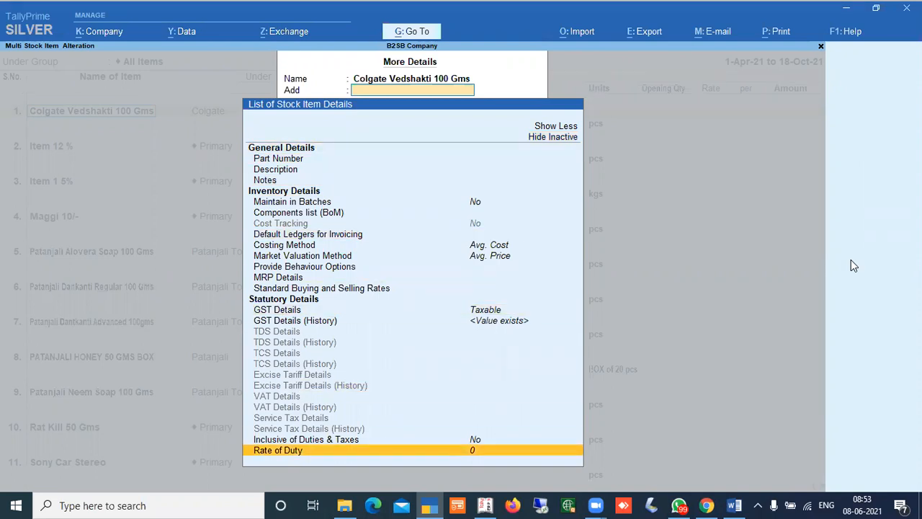
key(Up)
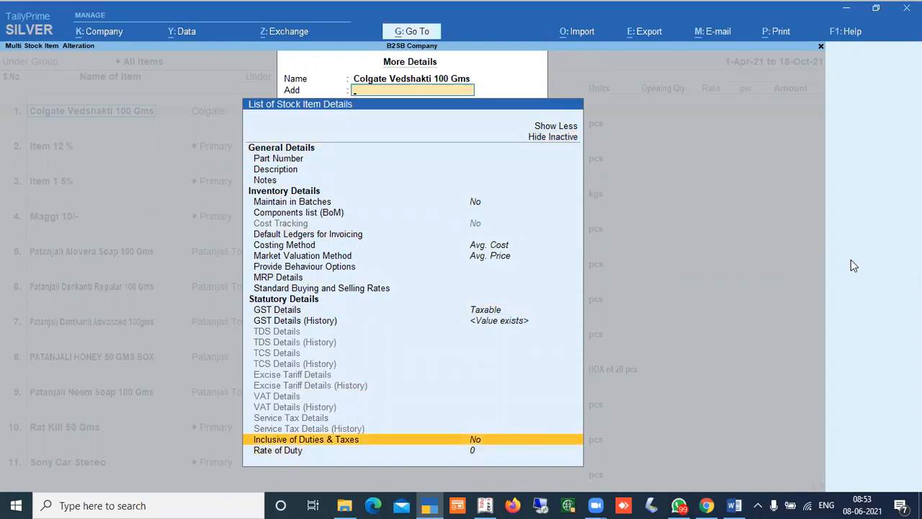
key(Up)
key(Up)
key(Up)
key(Up)
key(Up)
key(Up)
key(Up)
key(Up)
key(Up)
key(Up)
key(Up)
key(Up)
key(Up)
key(Up)
key(Up)
key(Up)
key(Up)
key(Up)
key(Up)
key(Up)
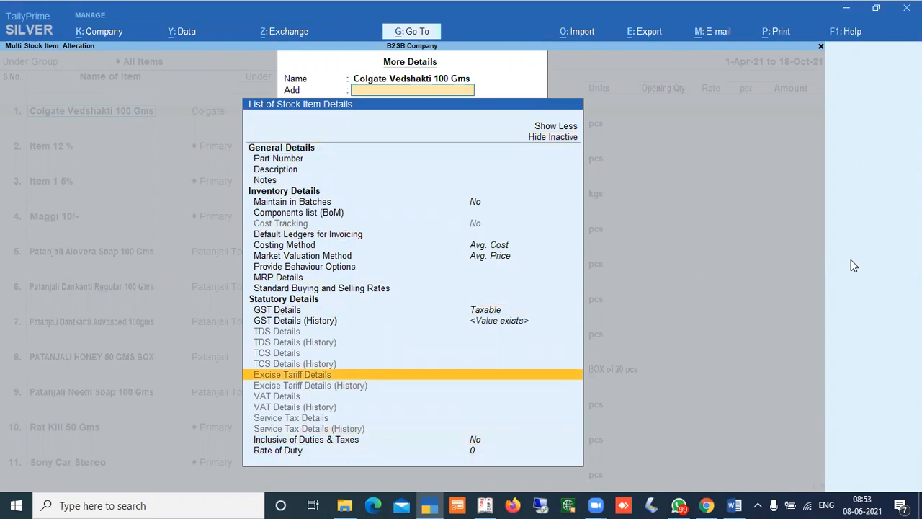
key(Escape)
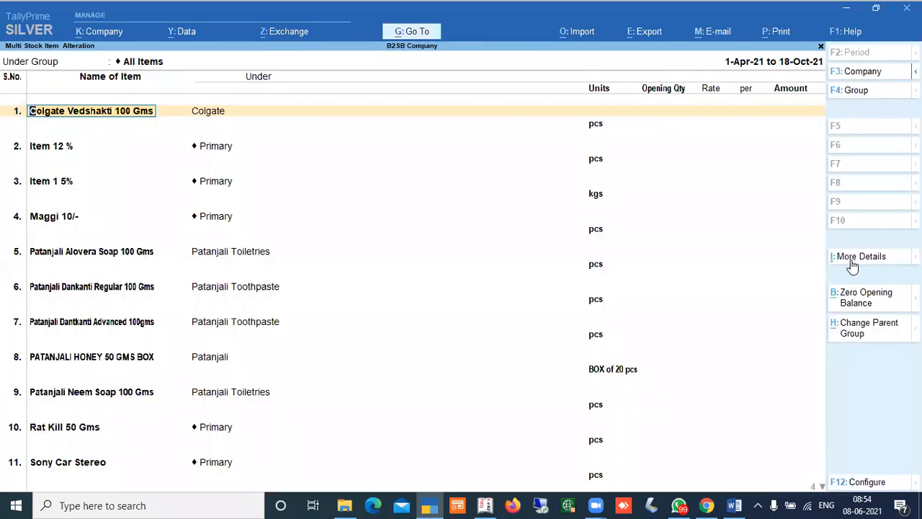
- Check the configuration options of the multiple stock item alteration and return to the stock item list
key(F12)
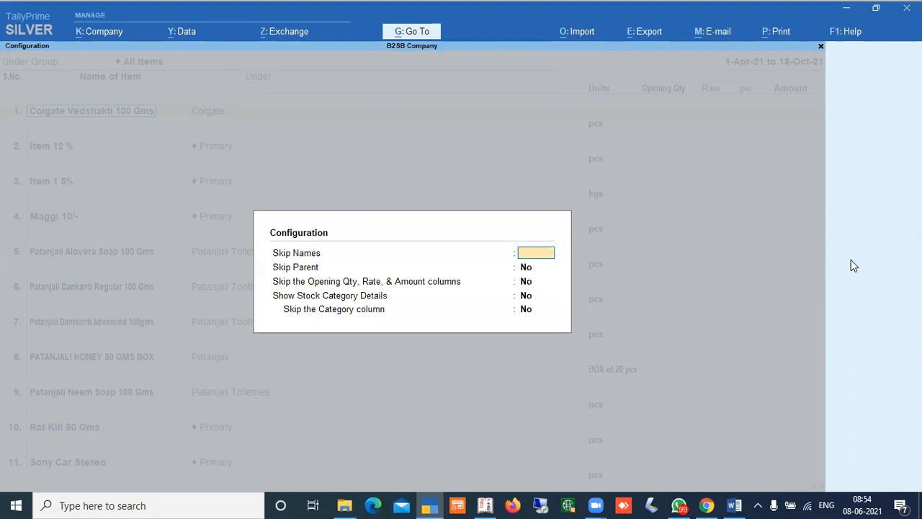
key(Escape)
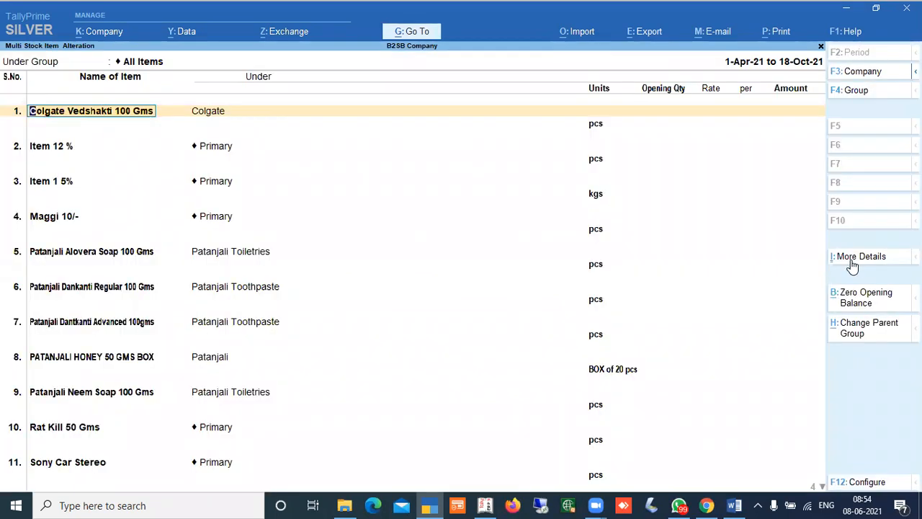
key(BackSpace)
key(Escape)
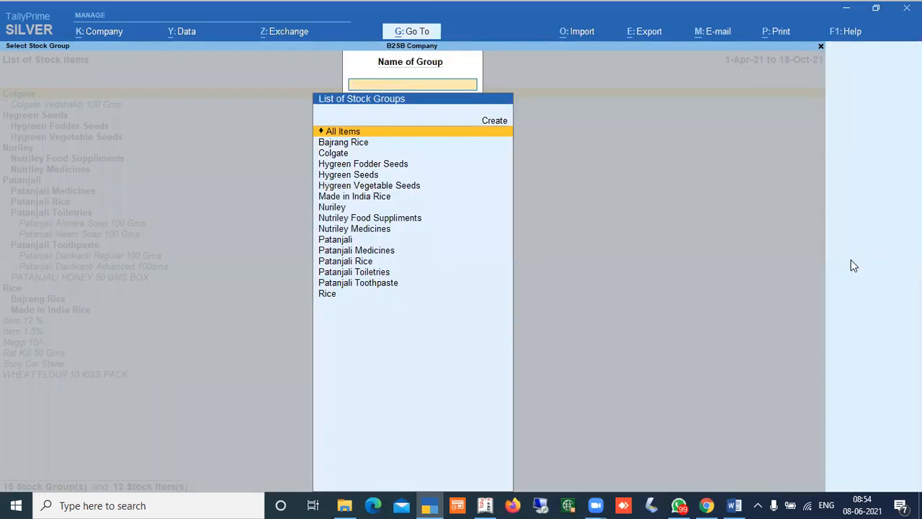
key(Escape)
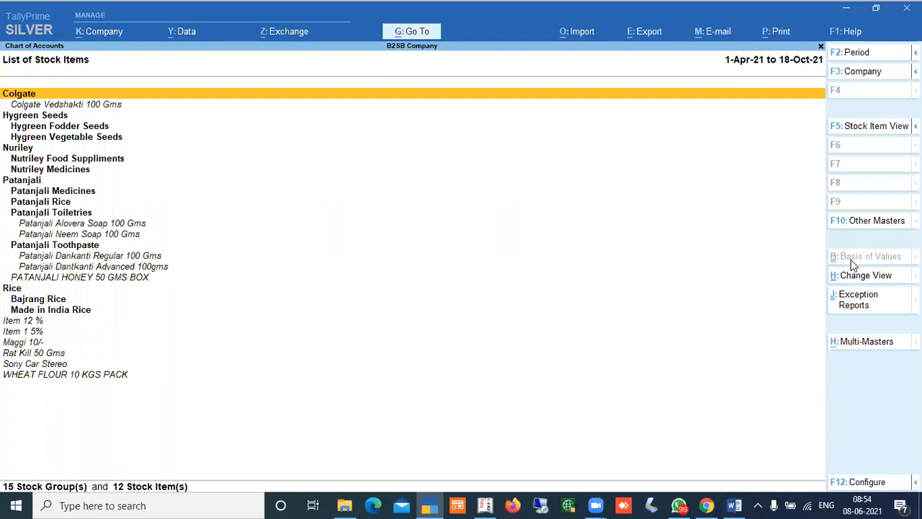
- Open Go To and examine the common reports it offers
key(alt)
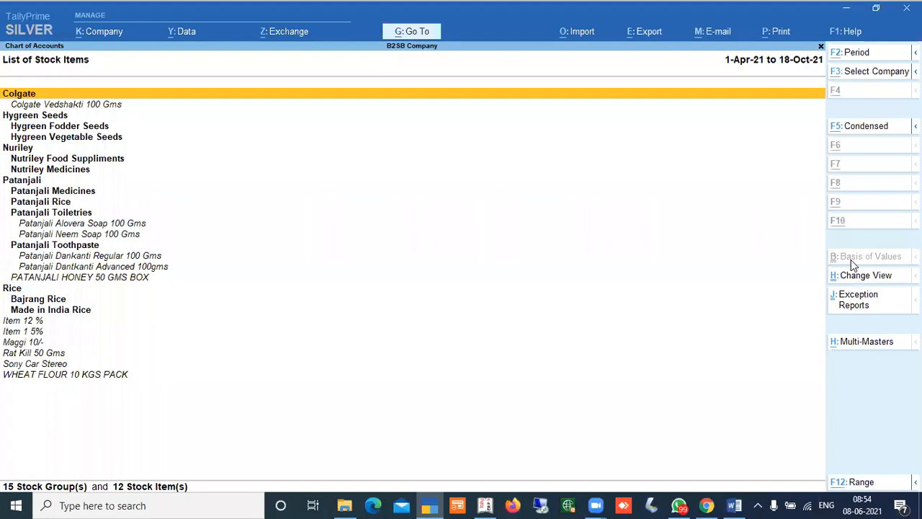
key(alt+g)
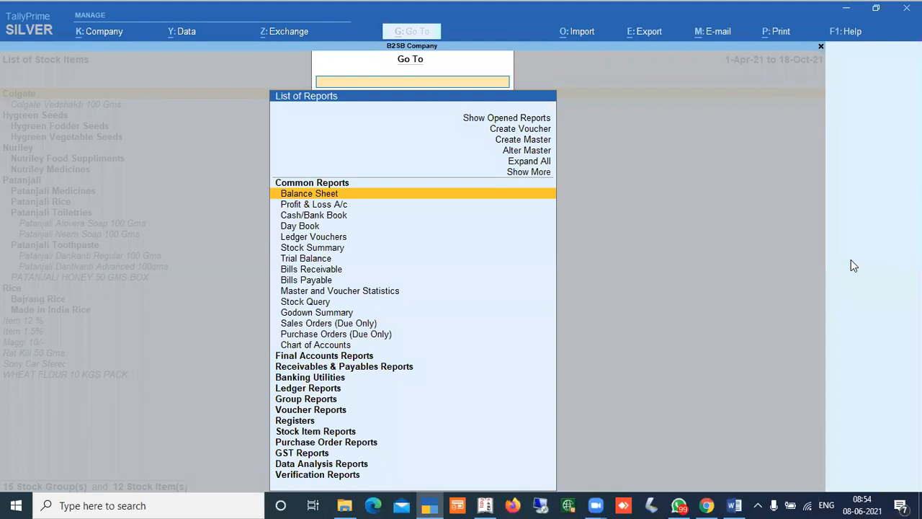
key(Down)
key(Down)
key(Down)
key(Down)
key(Down)
key(Down)
key(Down)
key(Down)
key(Down)
key(Down)
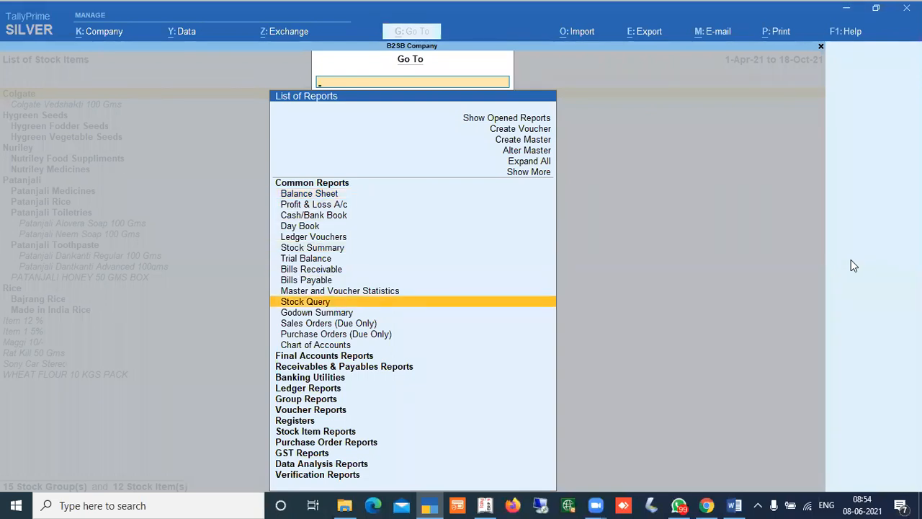
key(Up)
key(Up)
key(Up)
key(Up)
key(Up)
key(Up)
key(Up)
key(Up)
key(Up)
key(Up)
key(Up)
key(Up)
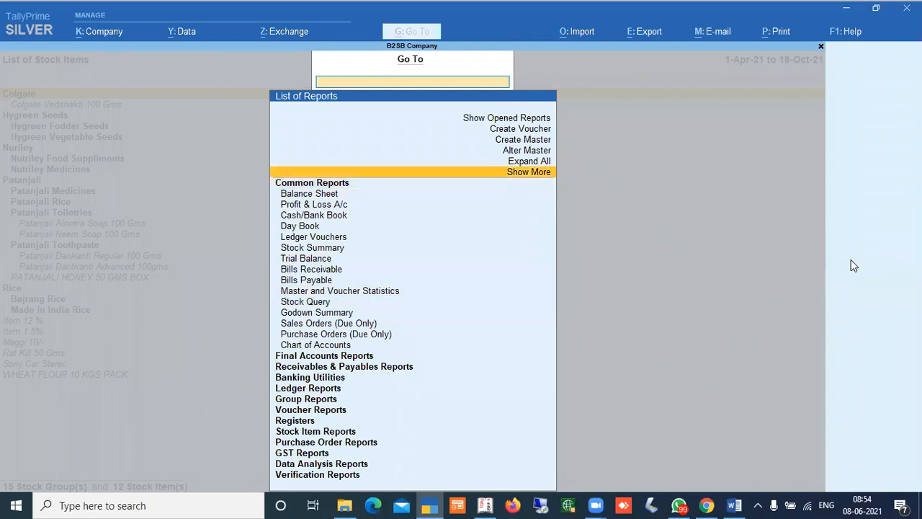
- Expand the Go To report list to include additional and inactive reports
key(Return)
key(Down)
key(Return)
- Examine the expanded report categories from Common Reports through Verification Reports
key(Down)
key(Down)
key(Down)
key(Down)
key(Down)
key(Down)
key(Down)
key(Down)
key(Down)
key(Down)
key(Down)
key(Down)
key(Down)
key(Down)
key(Down)
key(Down)
key(Down)
key(Down)
key(Down)
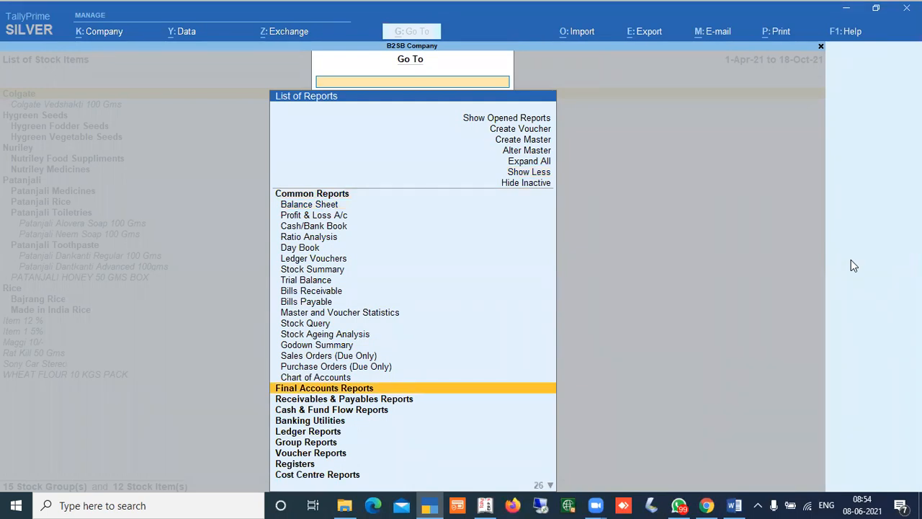
key(Down)
key(Down)
key(Down)
key(Down)
key(Down)
key(Down)
key(Down)
key(Down)
key(Down)
key(Down)
key(Down)
key(Down)
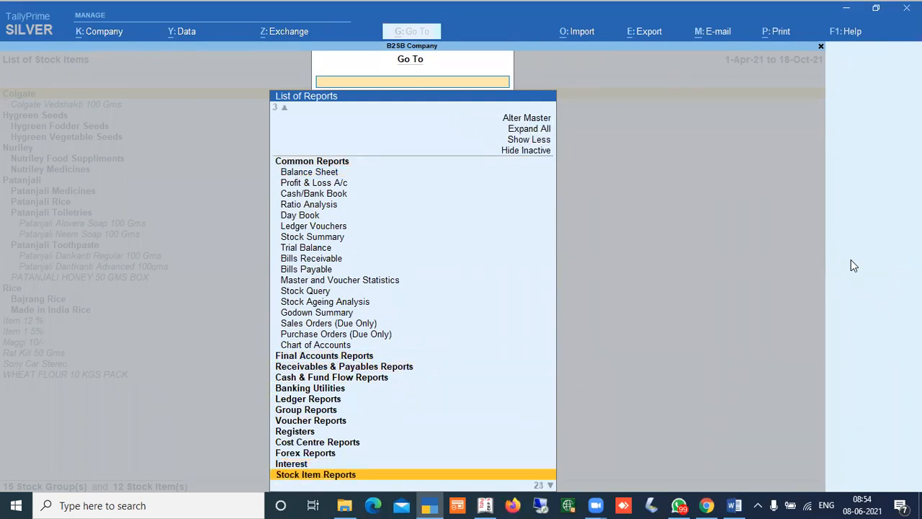
key(Down)
key(Down)
key(Down)
key(Down)
key(Down)
key(Down)
key(Down)
key(Down)
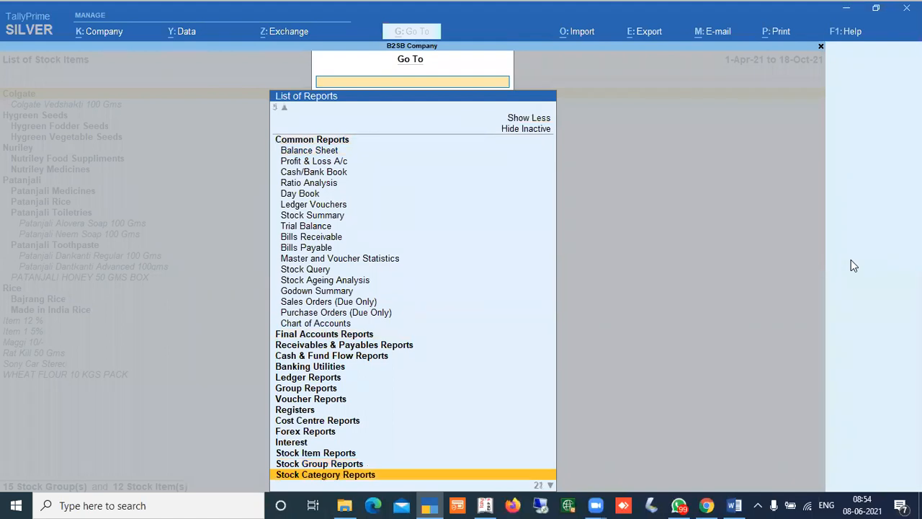
key(Down)
key(Down)
key(Down)
key(Down)
key(Down)
key(Down)
key(Down)
key(Down)
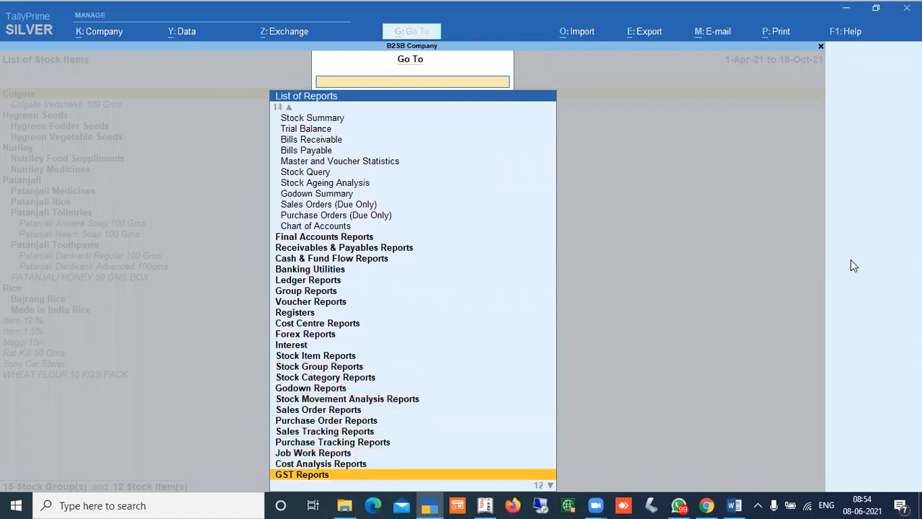
key(Down)
key(Down)
key(Down)
key(Down)
key(Down)
key(Down)
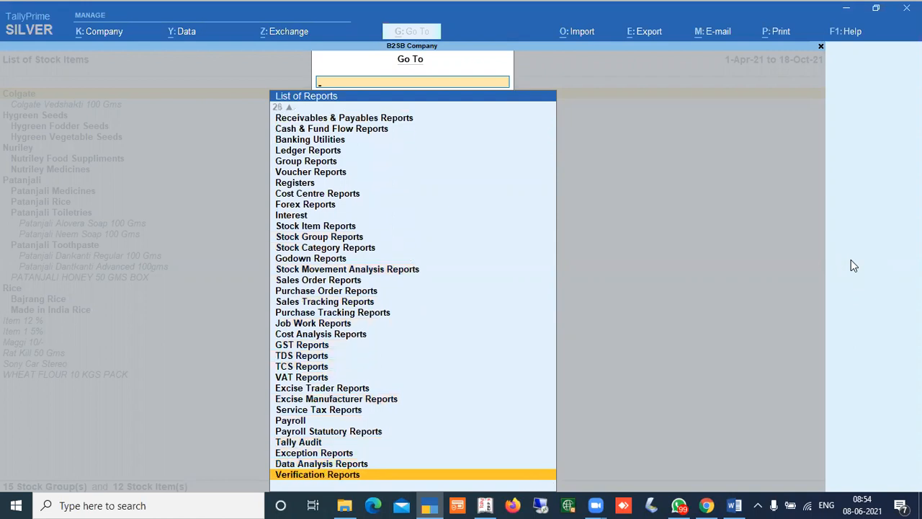
- View the reports under Exception Reports and close the Go To list
key(Up)
key(Up)
key(Return)
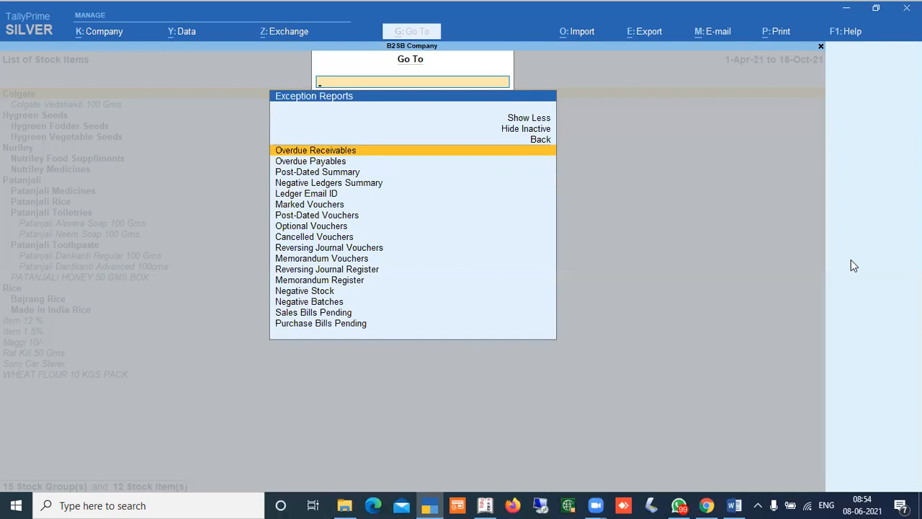
key(Escape)
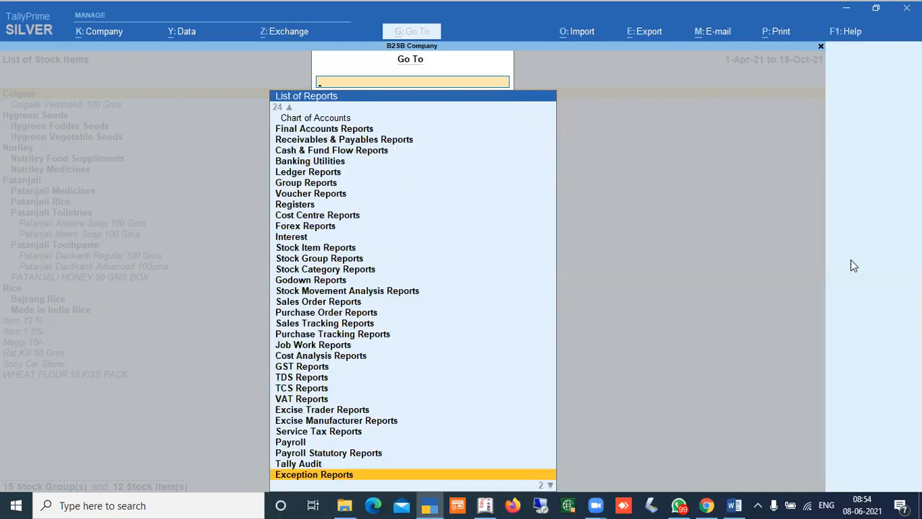
key(Escape)
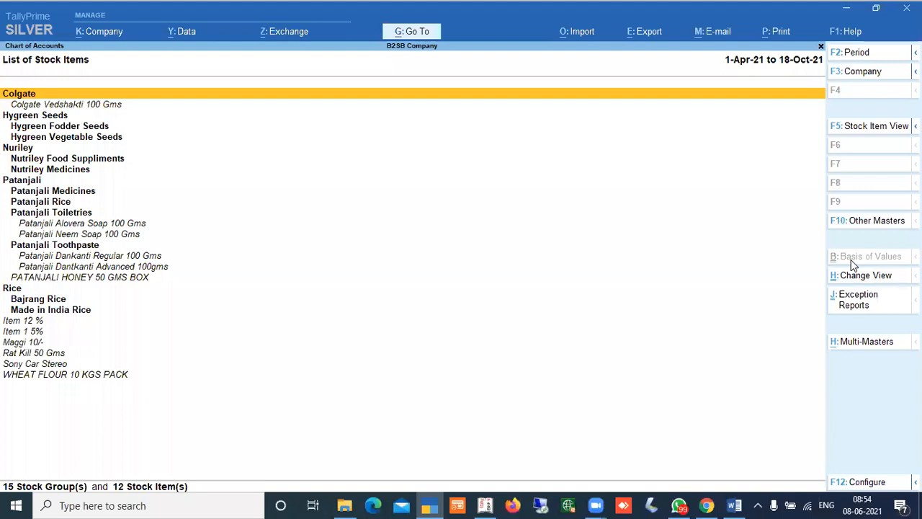
- Return to the Gateway of Tally and open the list of masters for creation
key(Escape)
key(Escape)
key(Escape)
key(Escape)
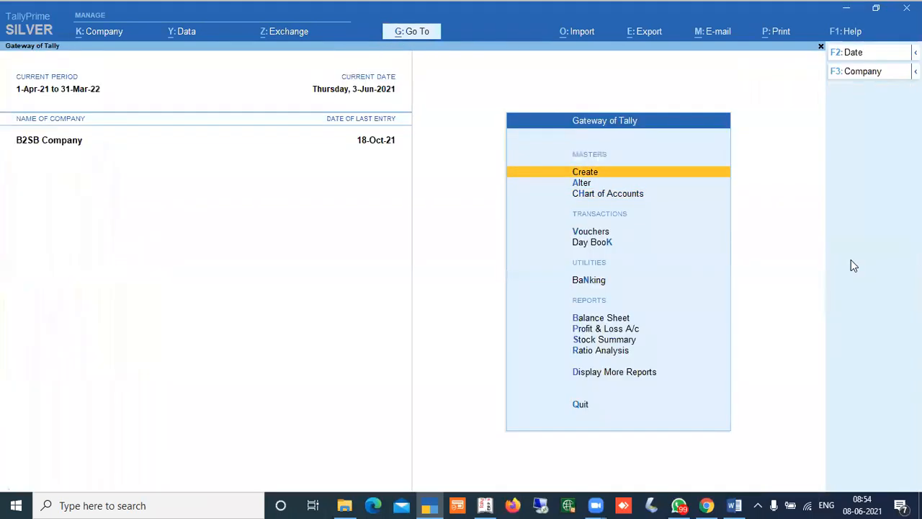
key(Return)
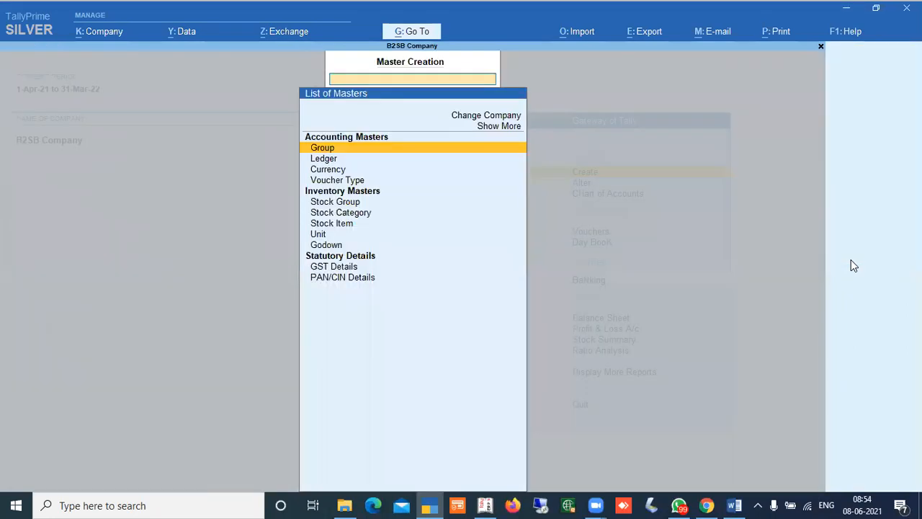
- Start creating a new stock item from the inventory masters
key(Down)
key(Down)
key(Down)
key(Down)
key(Down)
key(Down)
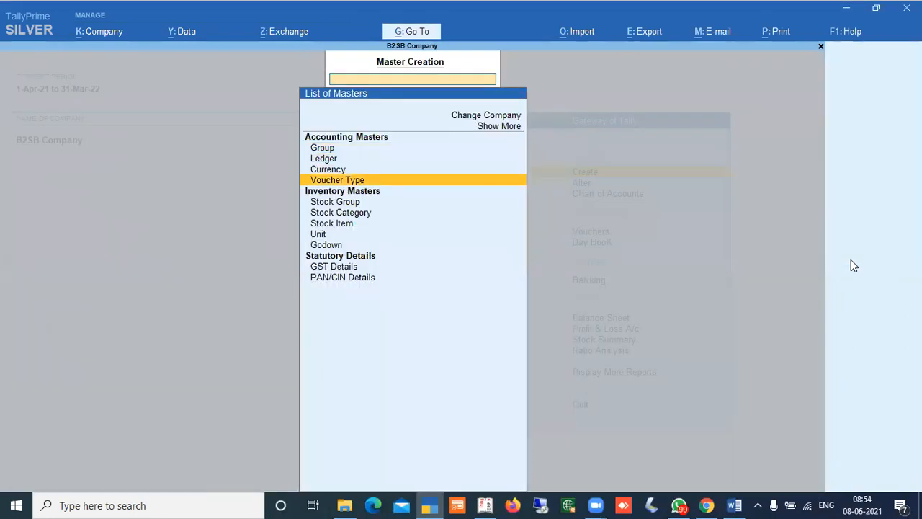
key(Return)
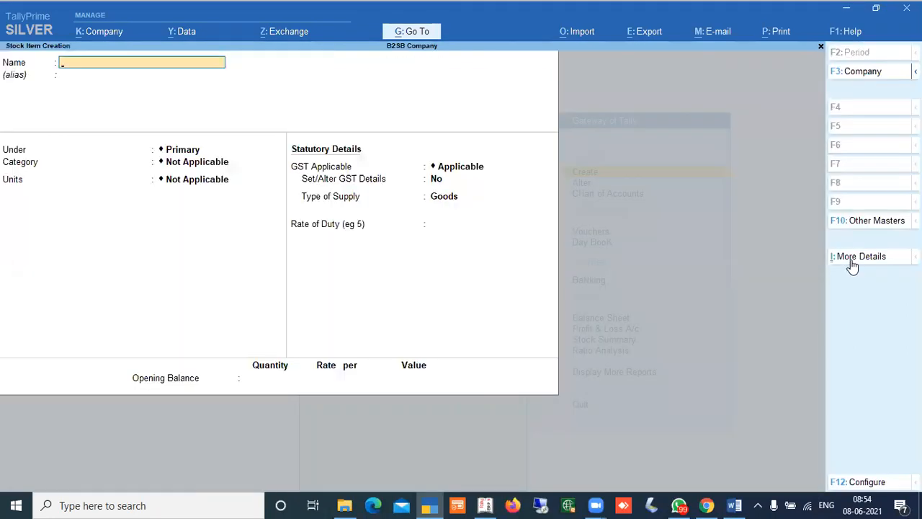
- Open the stock item configuration and set Show all configurations to Yes
click(850, 260)
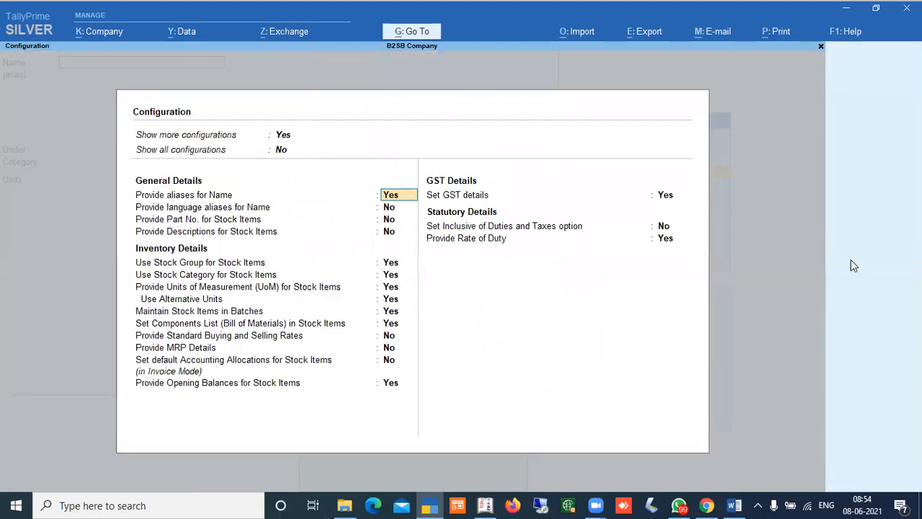
key(Down)
key(Down)
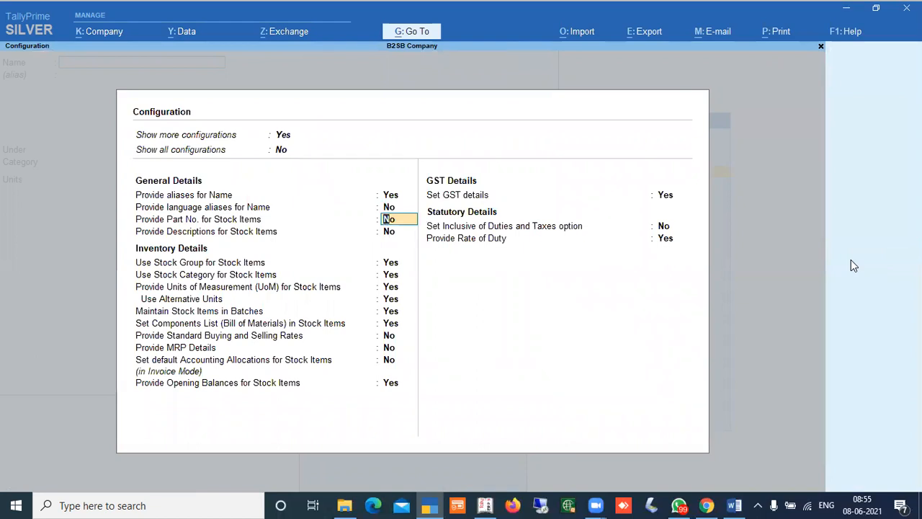
key(Up)
key(Up)
key(Up)
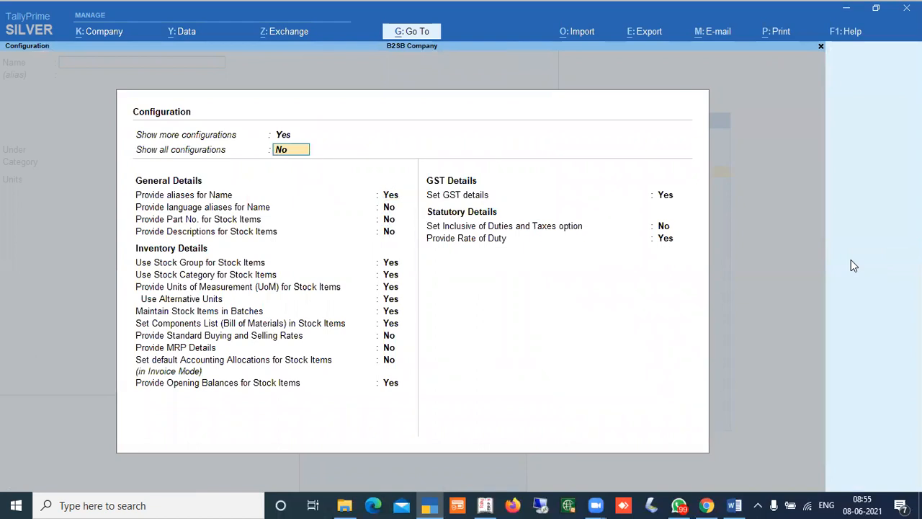
key(y)
key(Return)
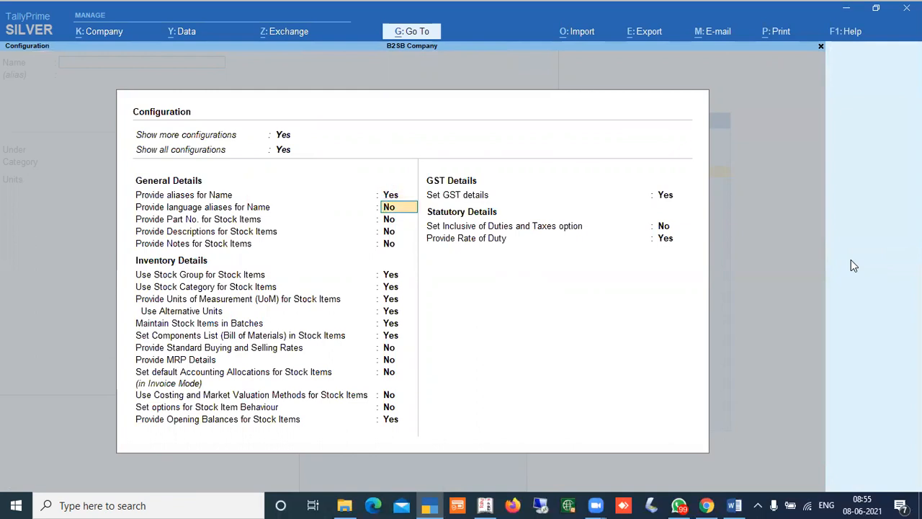
- Review the general, inventory, GST and statutory options and accept the stock item configuration
key(Return)
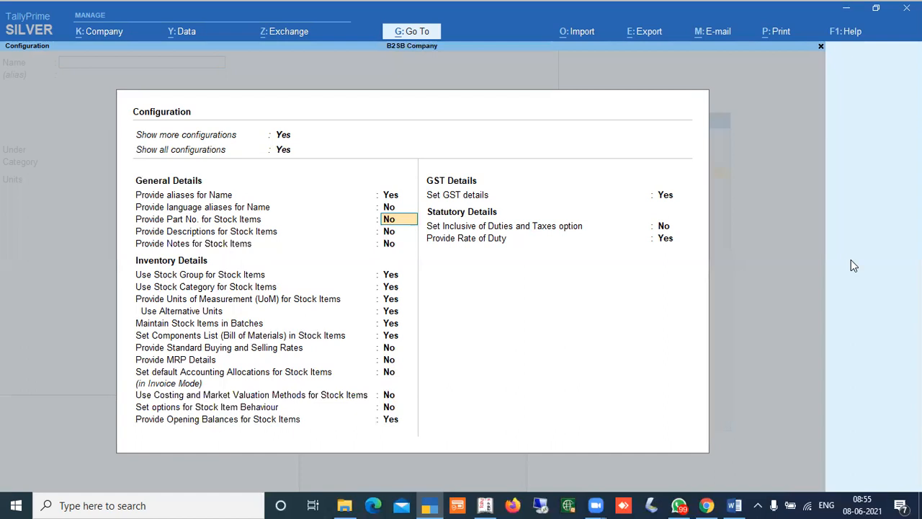
key(Return)
key(Return)
key(Return)
key(Return)
key(Return)
key(Return)
key(Return)
key(Return)
key(Return)
key(Return)
key(Return)
key(Return)
key(Return)
key(Return)
key(Return)
key(Return)
key(Return)
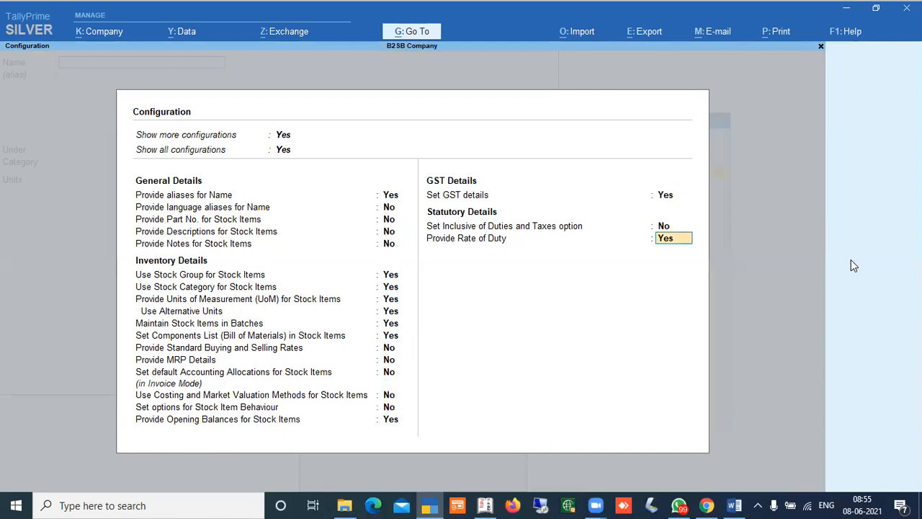
key(Return)
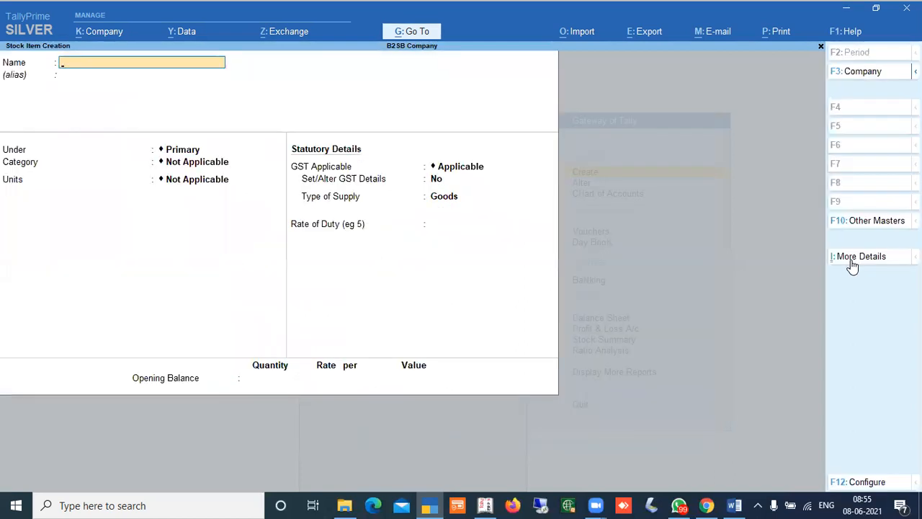
- Open the additional stock item details for the new item and expand the list to include inactive details
click(857, 258)
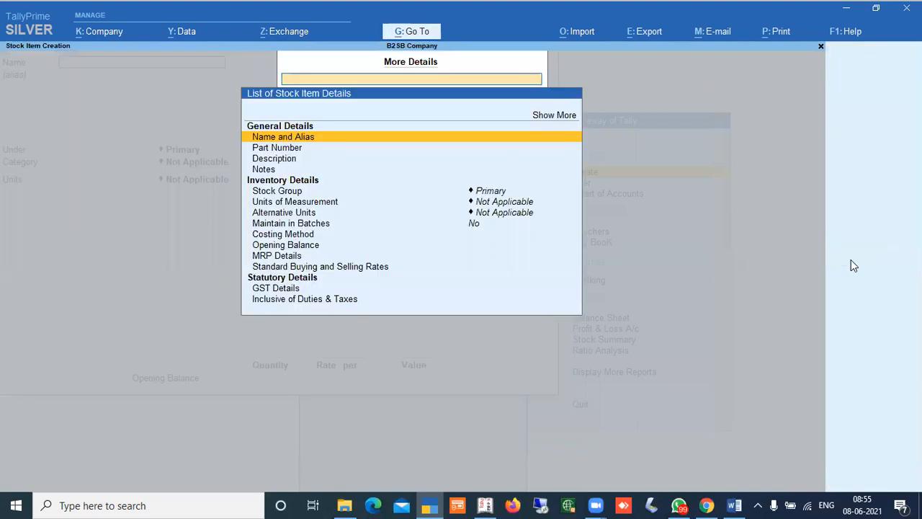
key(Up)
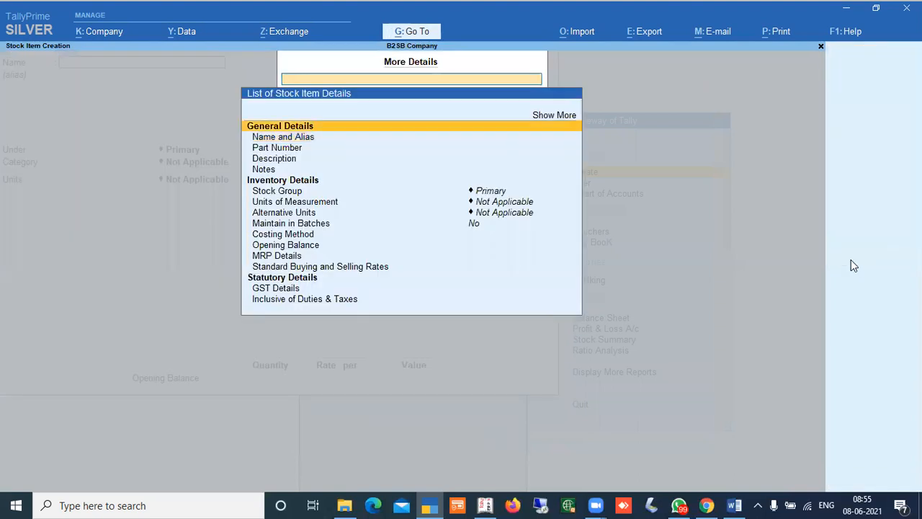
key(Up)
key(Return)
key(Down)
key(Return)
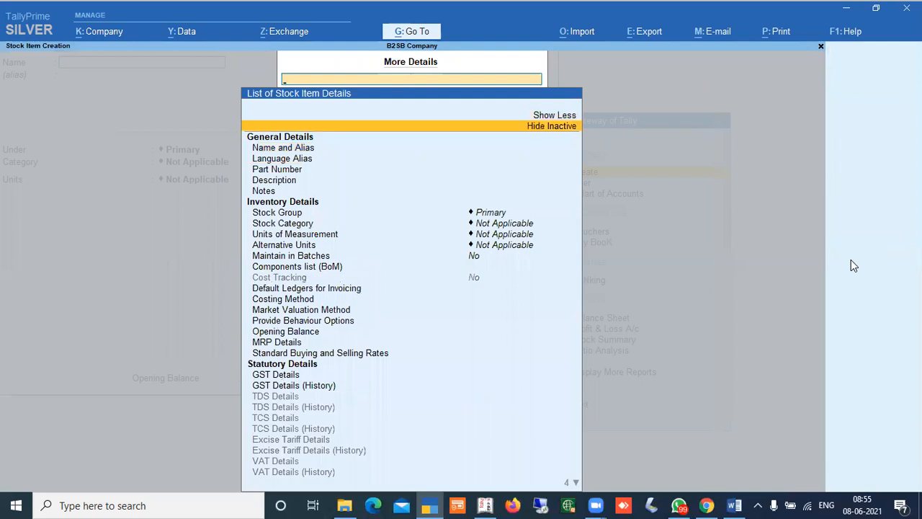
- Examine the general, inventory and statutory details available for a new stock item, and return to the Gateway of Tally
key(Down)
key(Down)
key(Down)
key(Down)
key(Down)
key(Down)
key(Down)
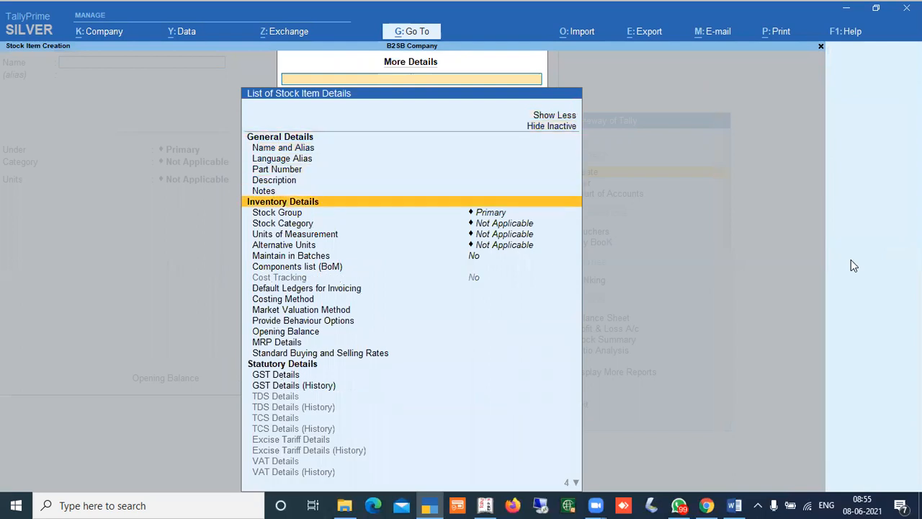
key(Down)
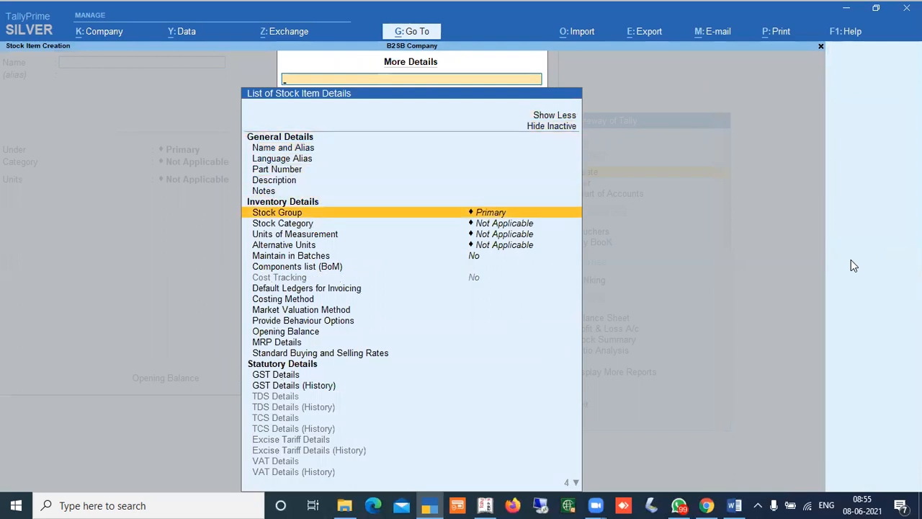
key(Down)
key(Down)
key(Down)
key(Down)
key(Down)
key(Down)
key(Down)
key(Down)
key(Down)
key(Down)
key(Down)
key(Down)
key(Down)
key(Down)
key(Down)
key(Down)
key(Down)
key(Down)
key(Down)
key(Down)
key(Down)
key(Down)
key(Down)
key(Down)
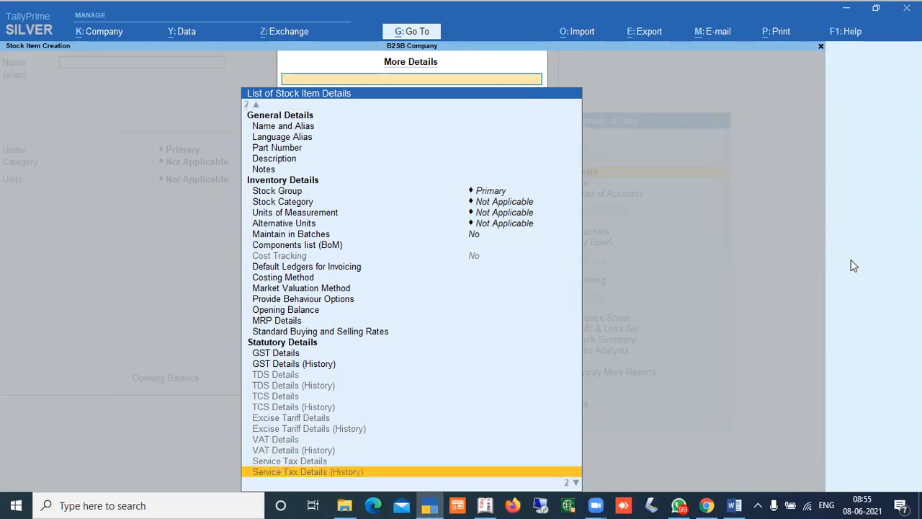
key(Down)
key(Down)
key(Escape)
key(Escape)
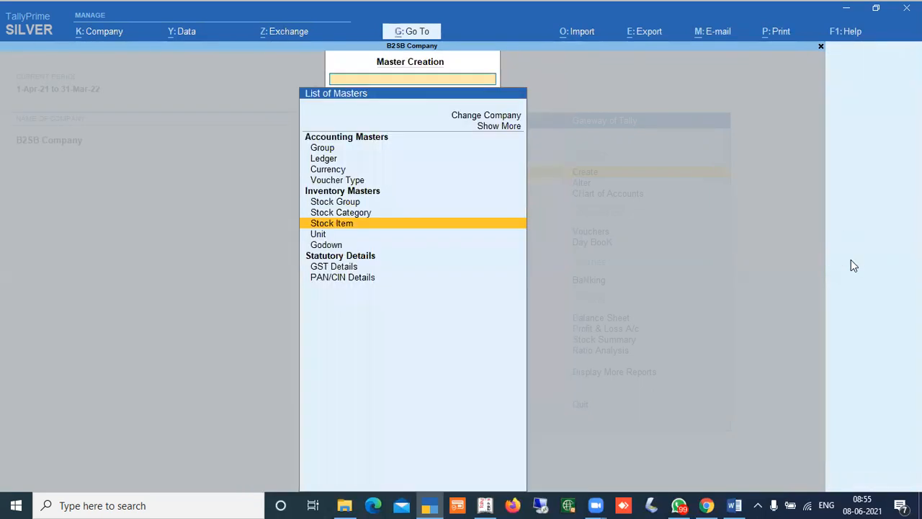
key(Escape)
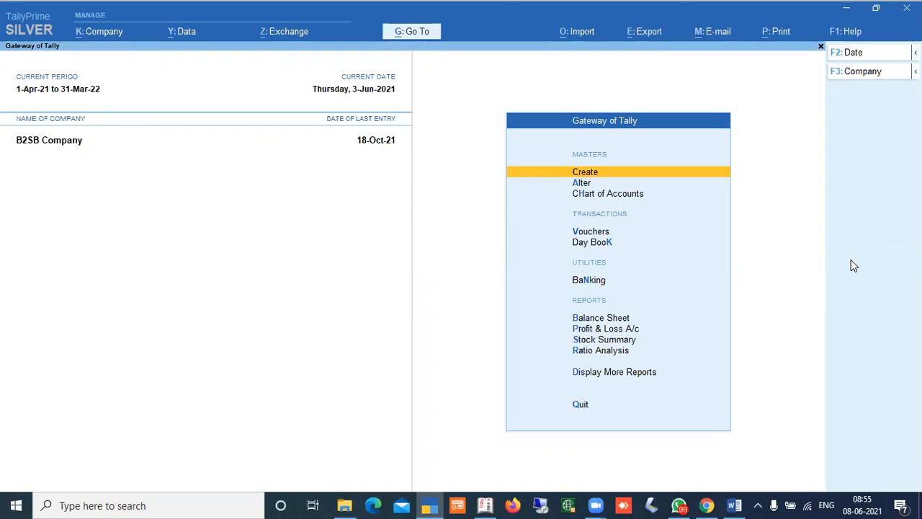
- Look through the Gateway of Tally options and open the Chart of Accounts
key(Down)
key(Down)
key(Down)
key(Down)
key(Down)
key(Down)
key(Down)
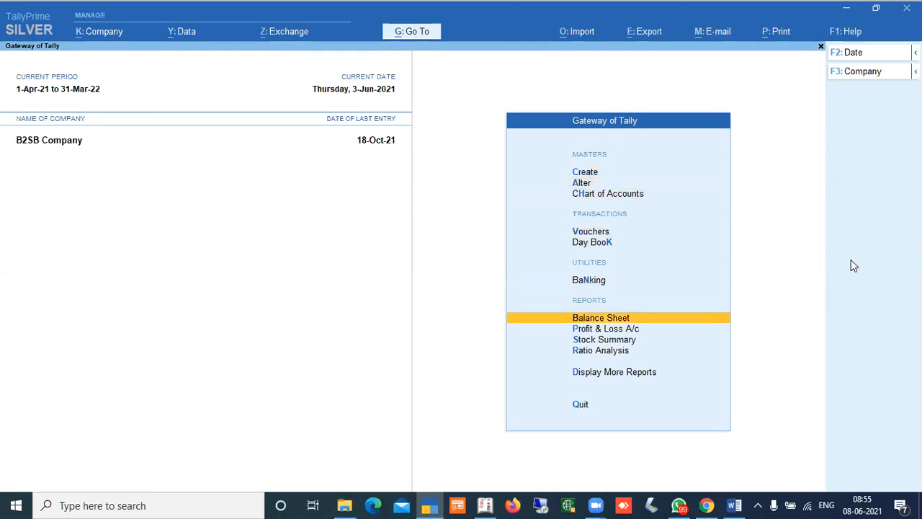
key(Up)
key(Down)
key(Down)
key(Down)
key(Down)
key(Down)
key(Down)
key(Down)
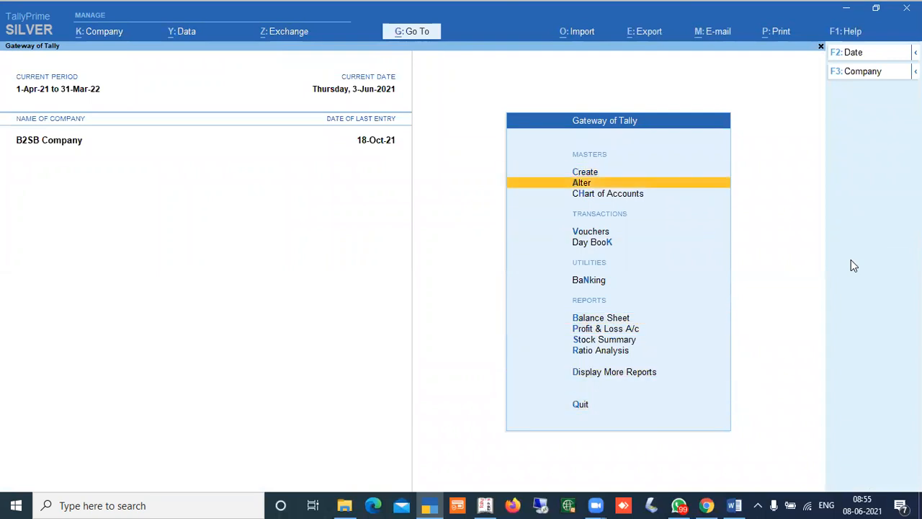
key(Down)
key(Return)
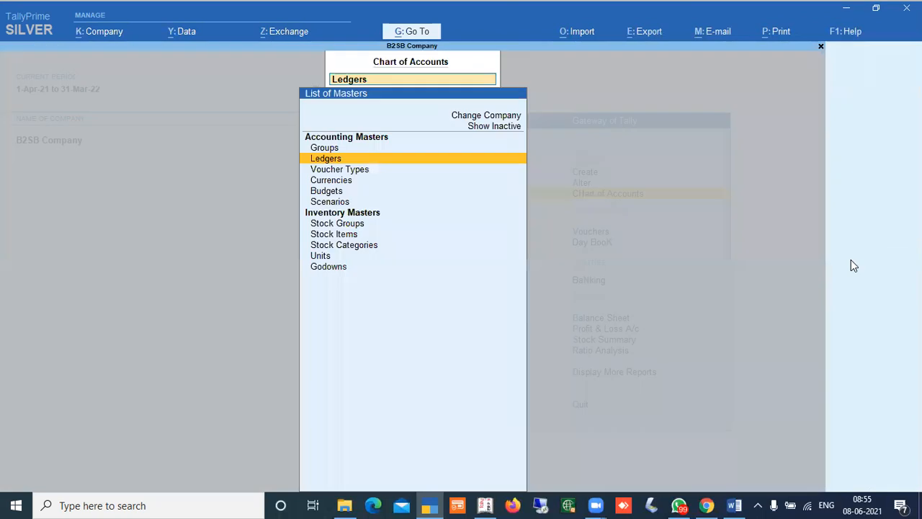
- Open the chart of stock items and change it to Stock Item View
key(Down)
key(Down)
key(Down)
key(Down)
key(Down)
key(Down)
key(Down)
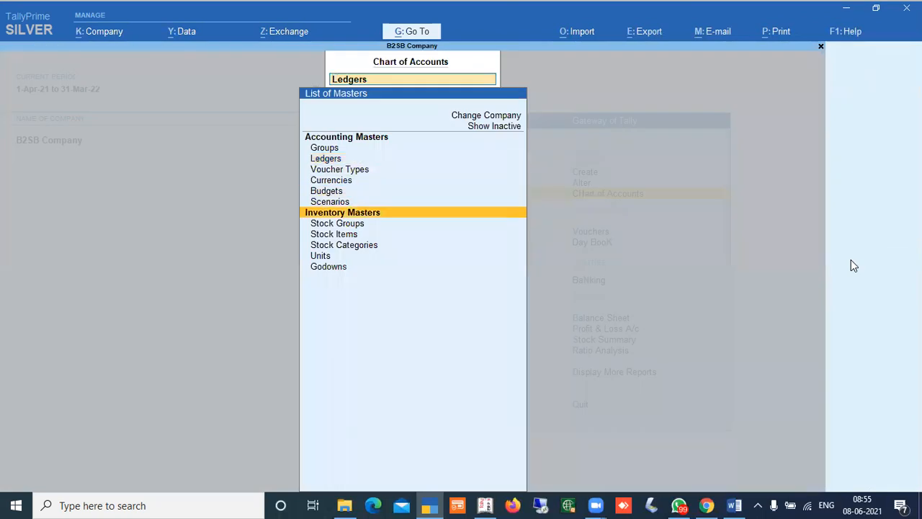
key(Return)
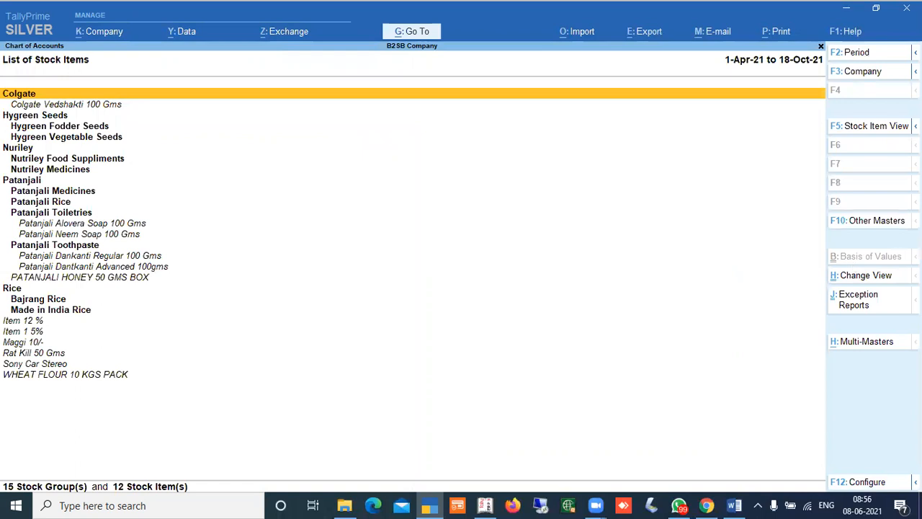
click(883, 126)
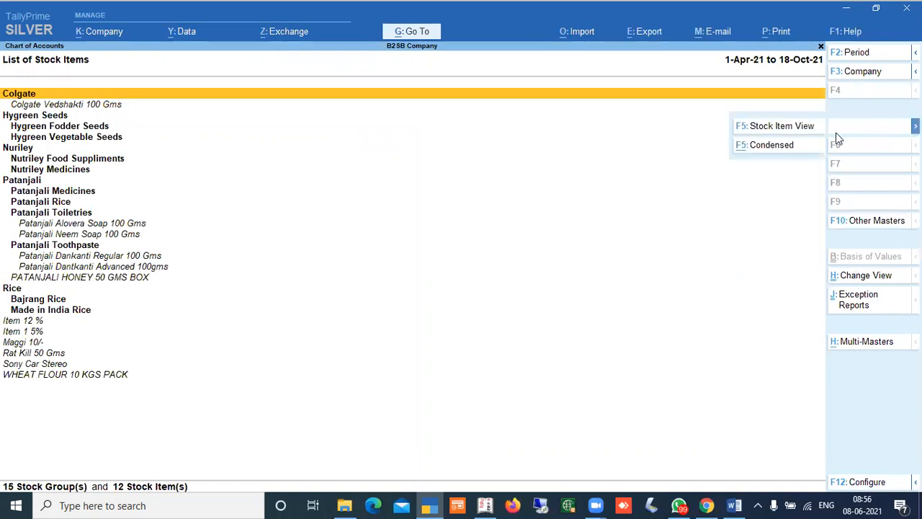
click(786, 128)
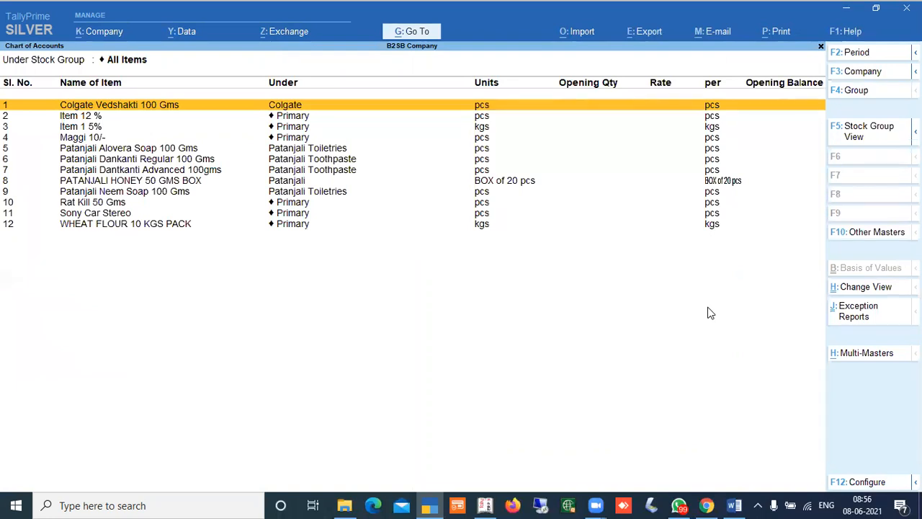
- Look at the stock item list's configuration, view choices and exception reports, and return to Stock Group View
click(858, 483)
key(Escape)
click(867, 286)
key(Escape)
click(870, 318)
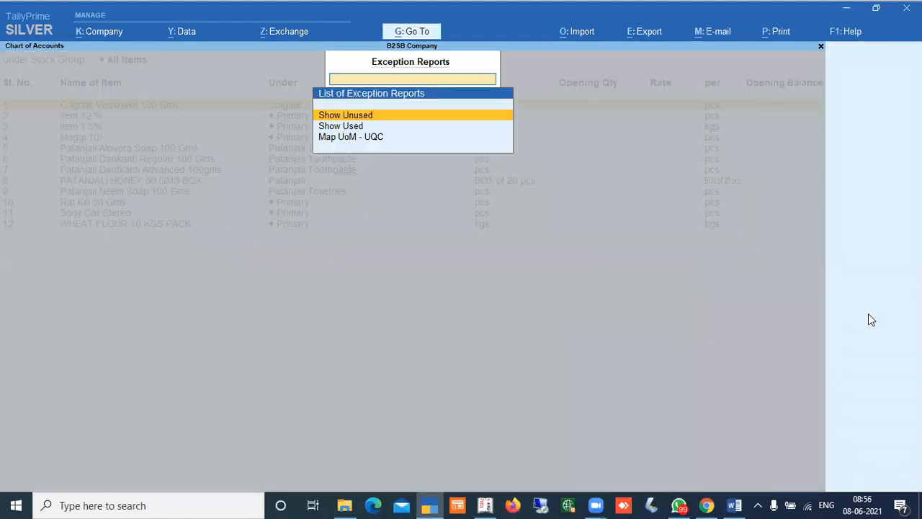
key(Escape)
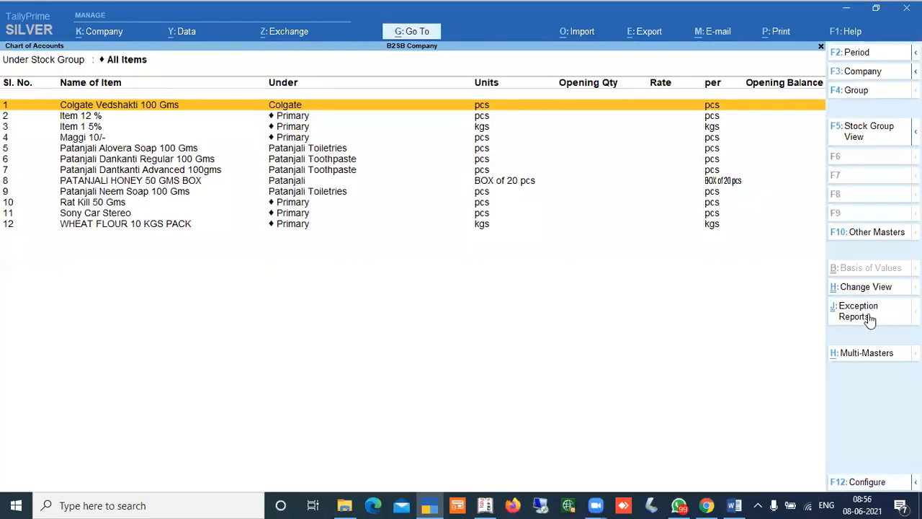
click(873, 136)
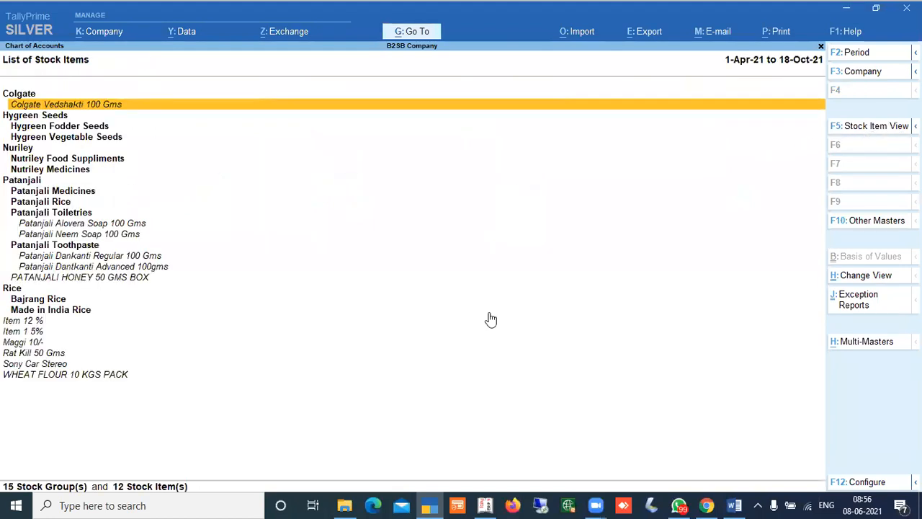
- Open Colgate Vedshakti 100 Gms for alteration and expand its additional details to include inactive ones
key(Return)
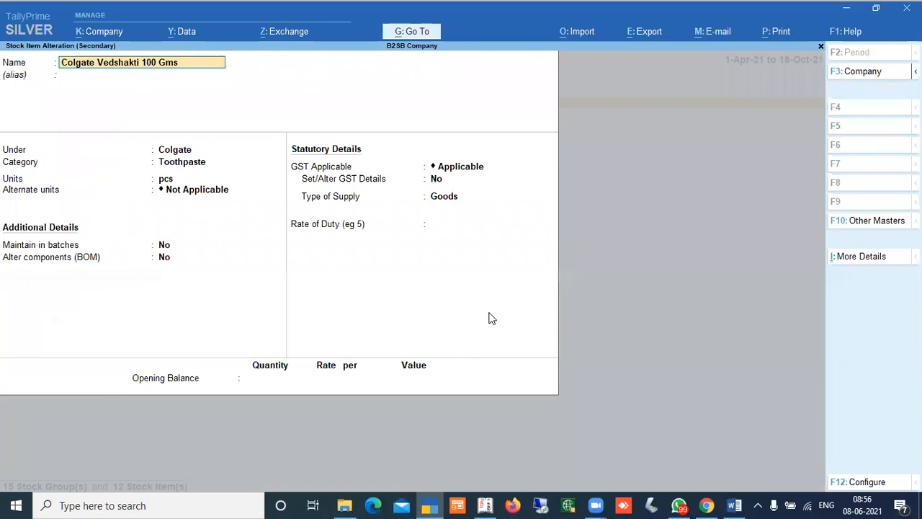
key(ctrl+i)
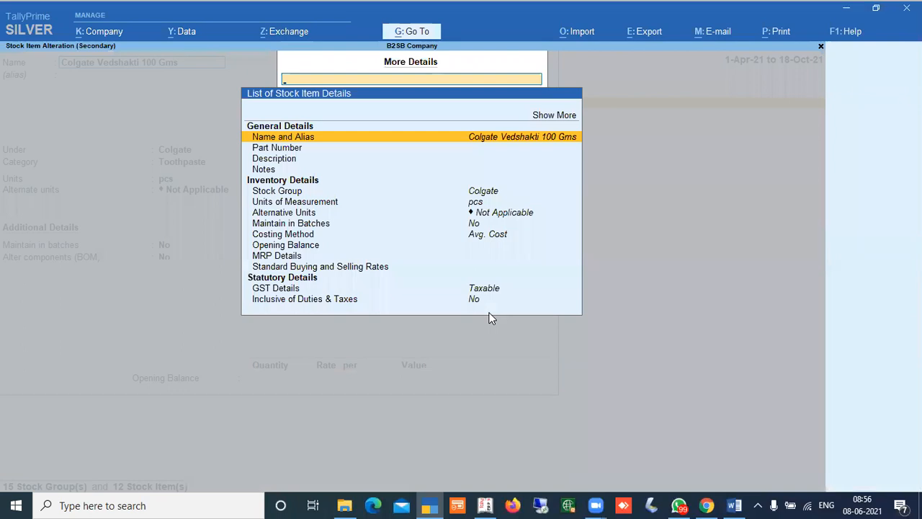
key(Up)
key(Up)
key(Return)
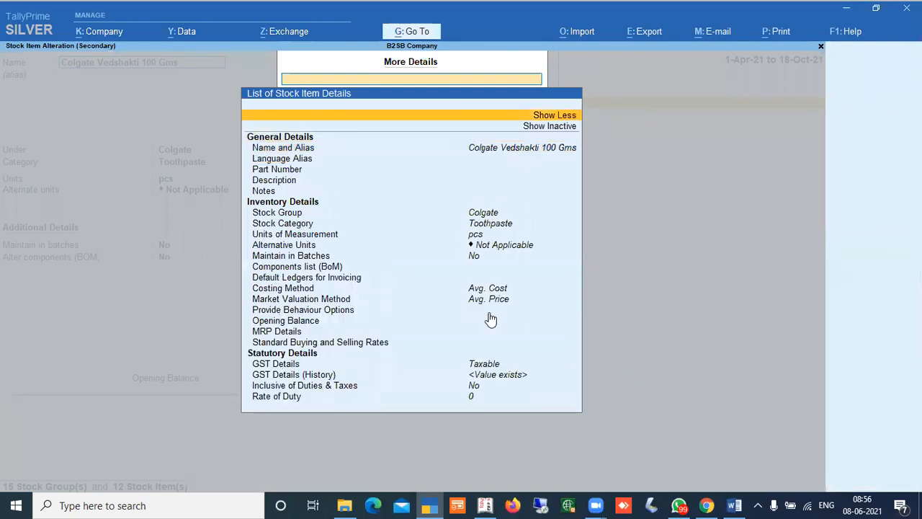
key(Down)
key(Return)
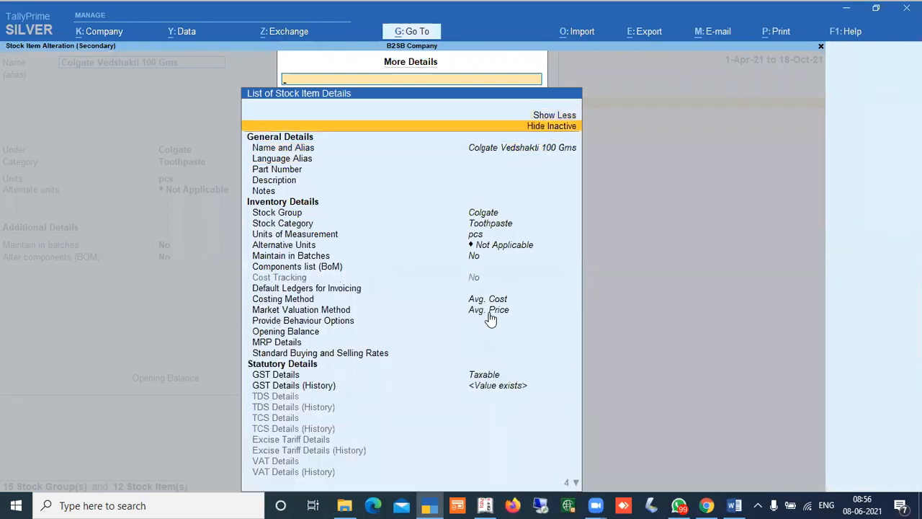
- Examine the general, inventory and statutory details of Colgate Vedshakti 100 Gms through GST Details (History)
key(Down)
key(Down)
key(Down)
key(Down)
key(Down)
key(Down)
key(Down)
key(Down)
key(Down)
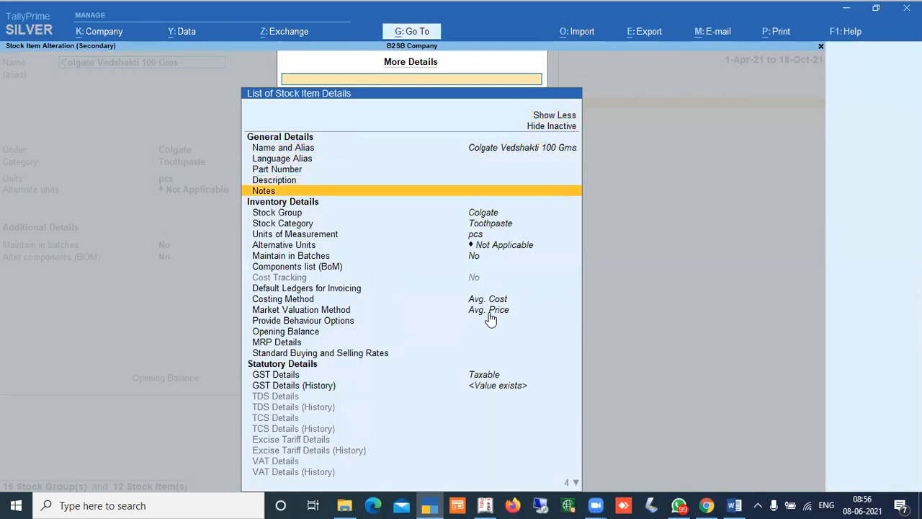
key(Down)
key(Down)
key(Down)
key(Down)
key(Down)
key(Down)
key(Down)
key(Down)
key(Down)
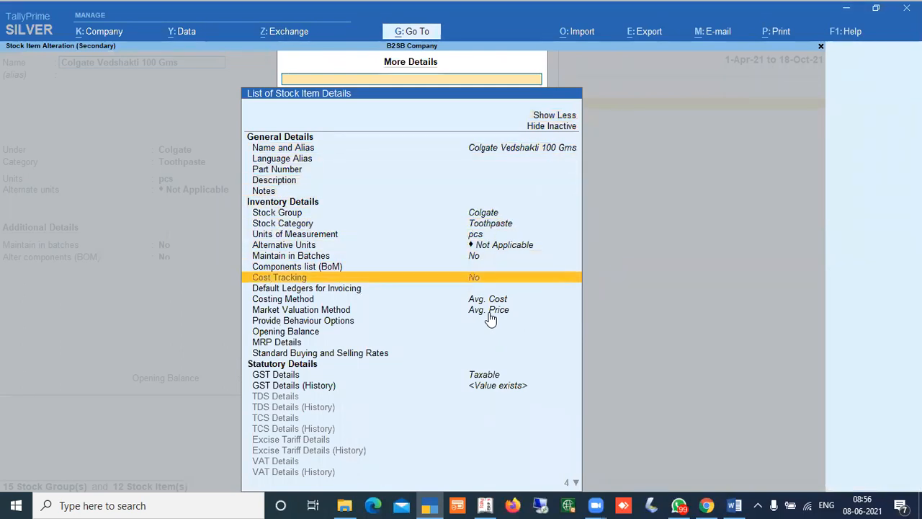
key(Down)
key(Down)
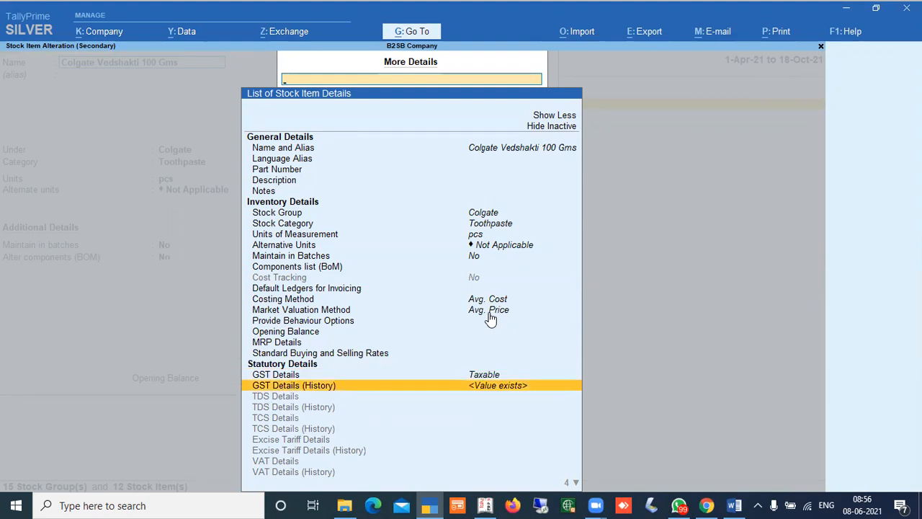
- Switch to Tally.ERP 9 with HADA TRAINING COMPANY at its Gateway of Tally
click(484, 505)
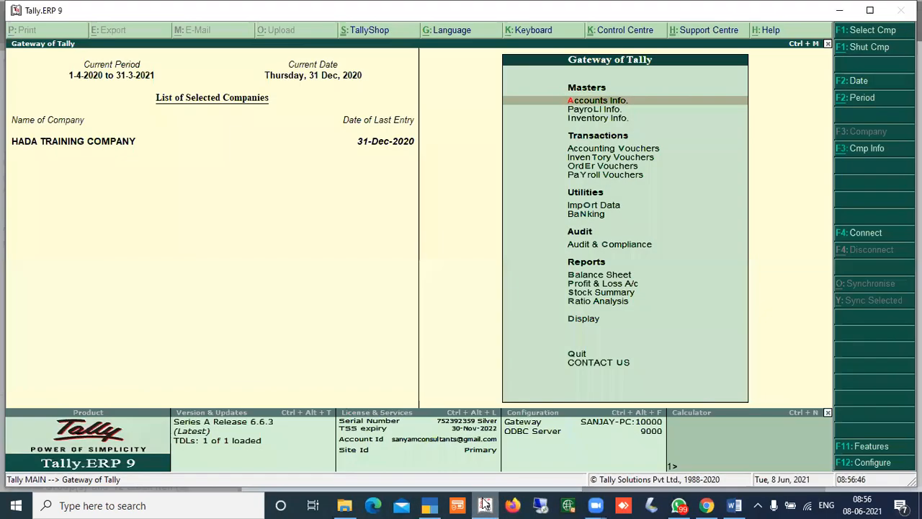
- Open the AUTO SPARES stock item for alteration, look at its details and return to Inventory Info
key(Down)
key(Down)
key(Return)
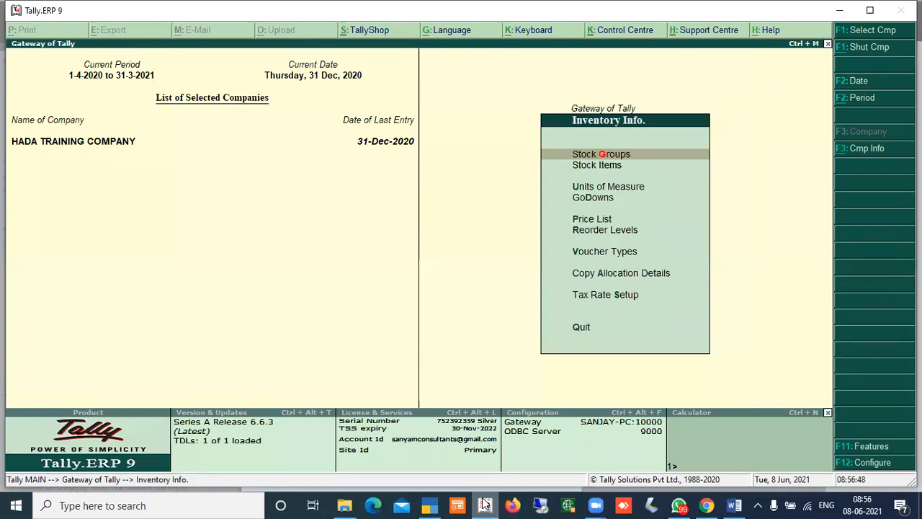
key(Down)
key(Return)
key(Down)
key(Down)
key(Return)
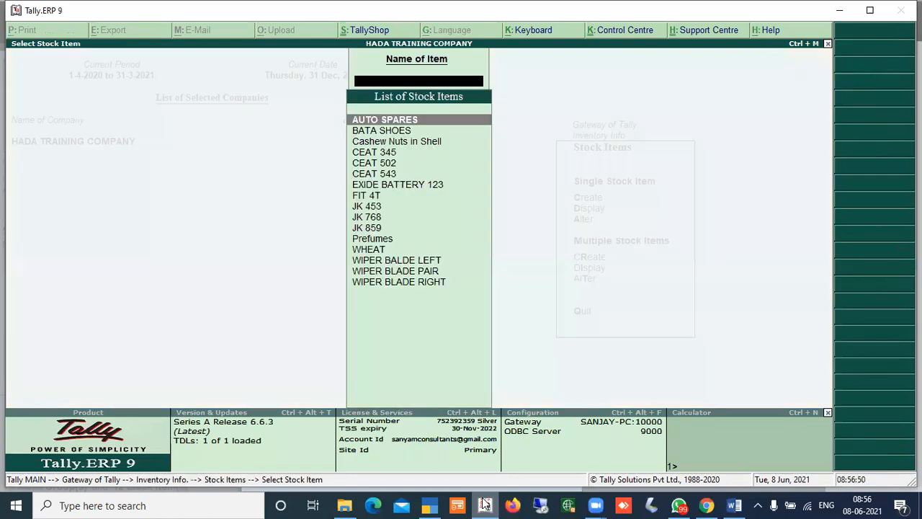
key(Return)
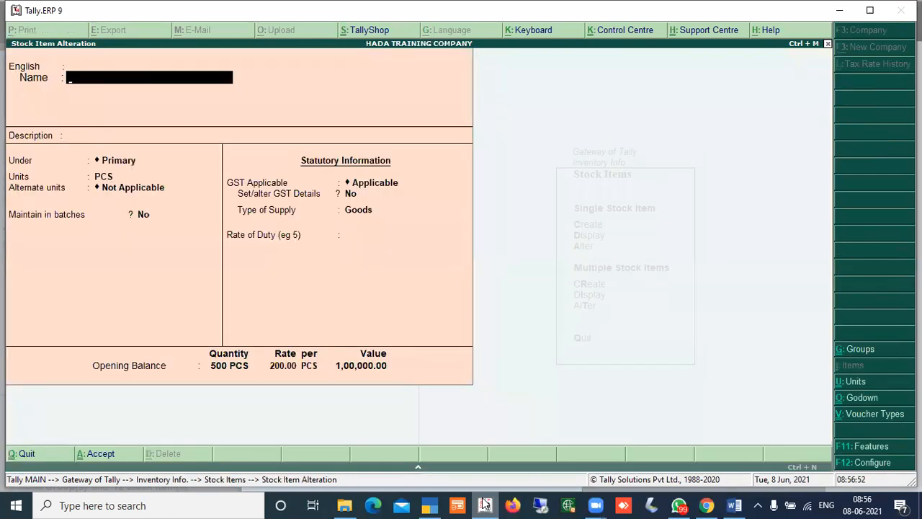
key(Escape)
key(Escape)
key(Escape)
- Look into Reorder Levels under Inventory Info and return to the Gateway of Tally
key(Down)
key(Down)
key(Down)
key(Down)
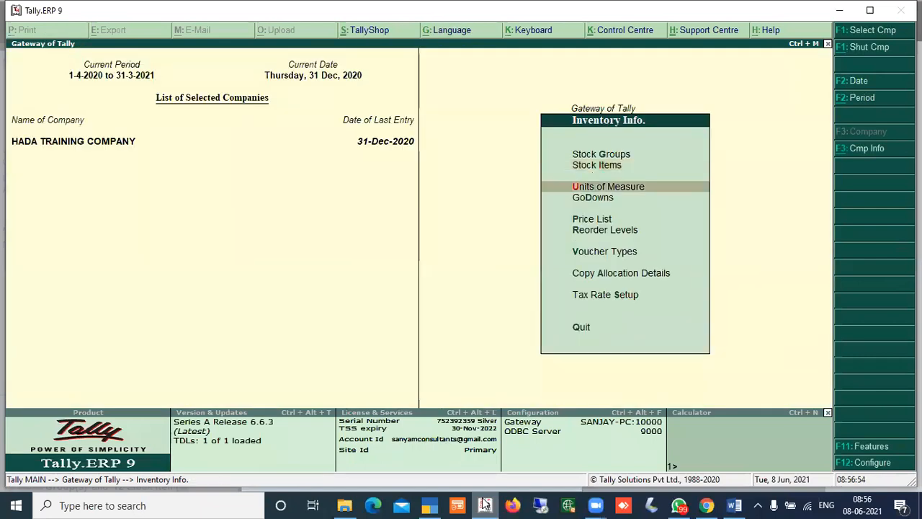
key(Up)
key(Down)
key(Return)
key(Escape)
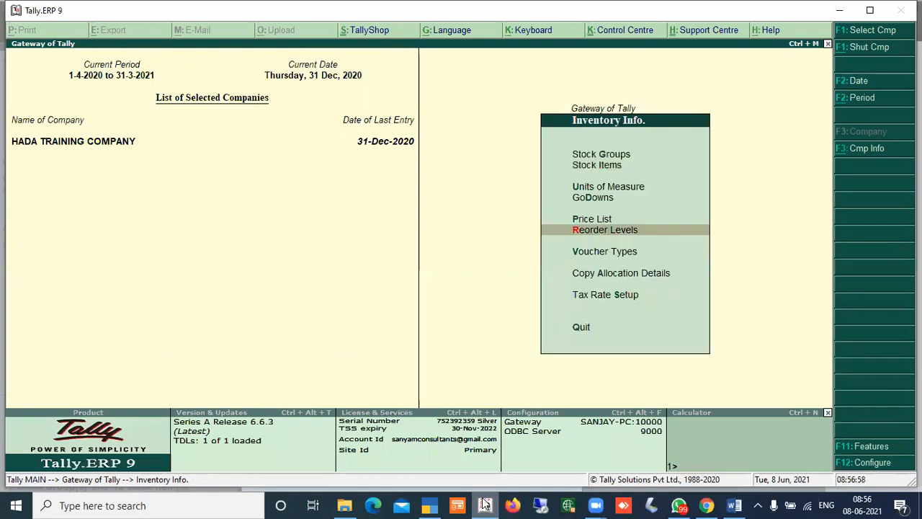
key(Escape)
key(Escape)
key(Escape)
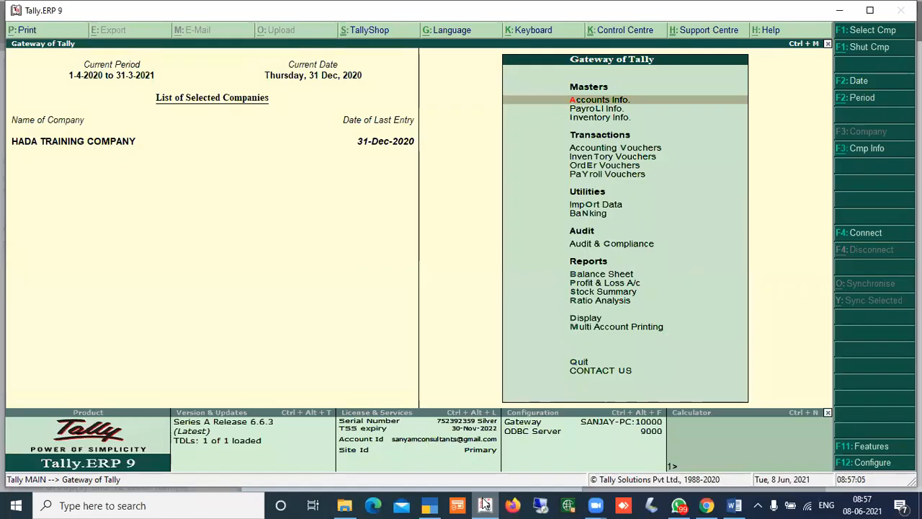
- Open Reorder Levels from Inventory Info to view its stock group and stock item choices
key(Down)
key(Down)
key(Return)
key(Down)
key(Down)
key(Down)
key(Down)
key(Down)
key(Return)
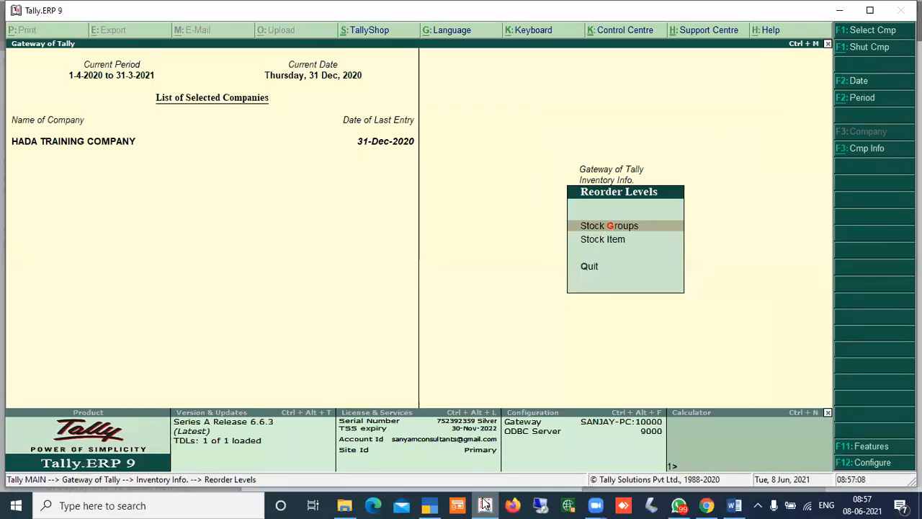
- Switch to TallyPrime with B2SB Company and leave the open screens to reach the Gateway of Tally
click(484, 505)
key(Escape)
key(Escape)
key(y)
key(Escape)
key(Escape)
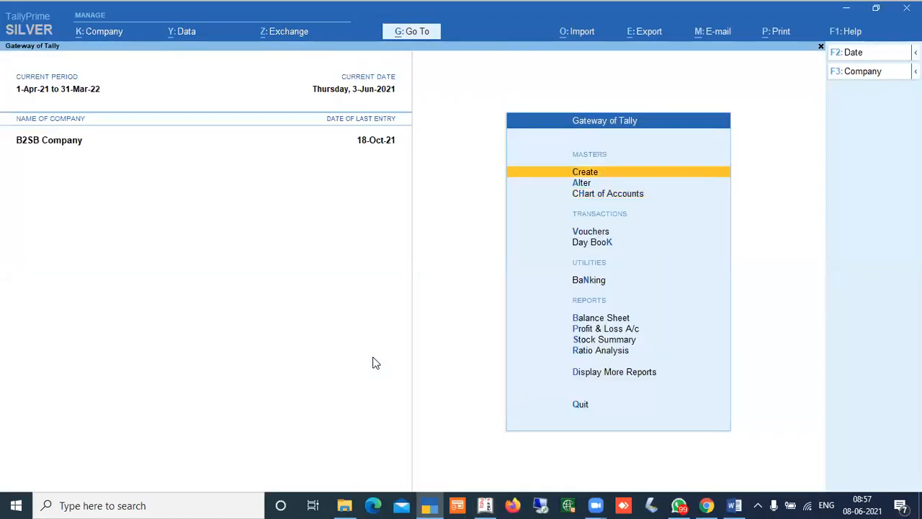
- Search the Go To list for "lev", reveal more and inactive reports, and close the list
key(alt+g)
text(lev)
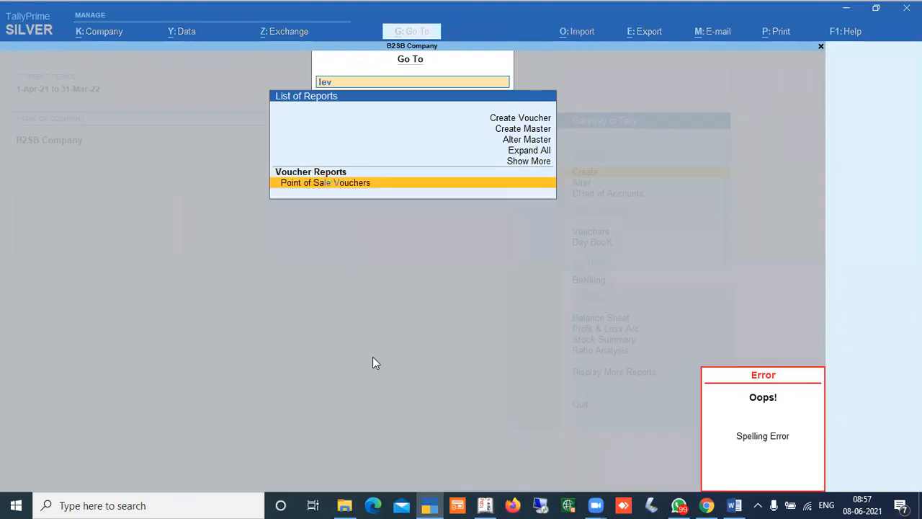
key(Up)
key(Up)
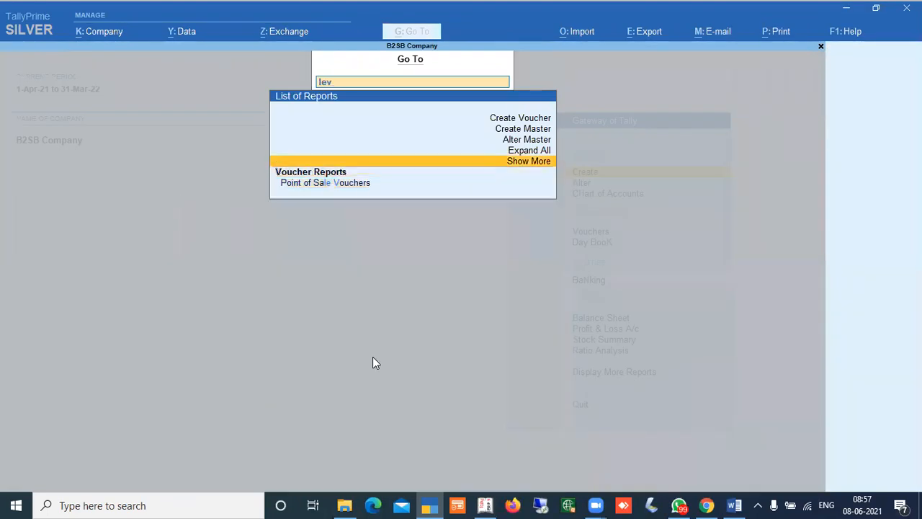
key(Return)
key(Down)
key(Return)
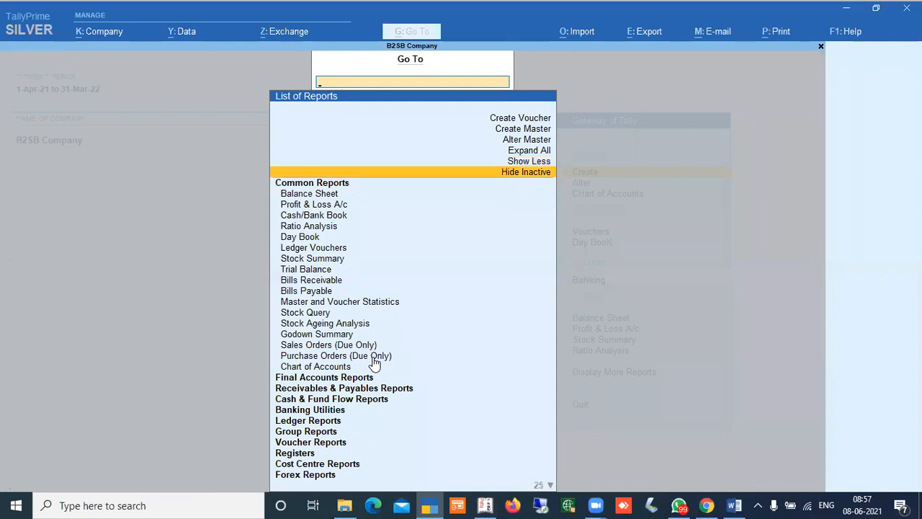
key(Escape)
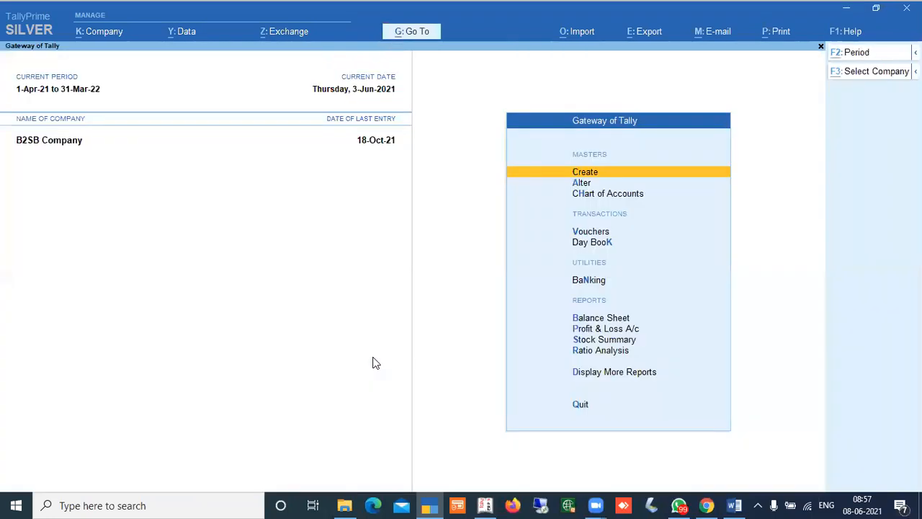
- Reopen Go To with more and inactive reports included, and search the expanded list for "lev"
key(alt+g)
key(Up)
key(Up)
key(Return)
key(Down)
key(Return)
text(lev)
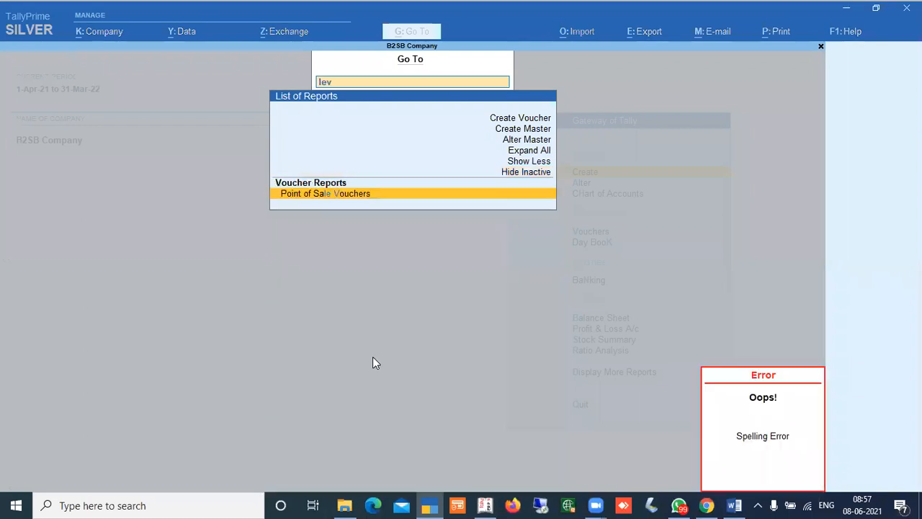
key(Up)
key(Up)
key(Up)
key(Up)
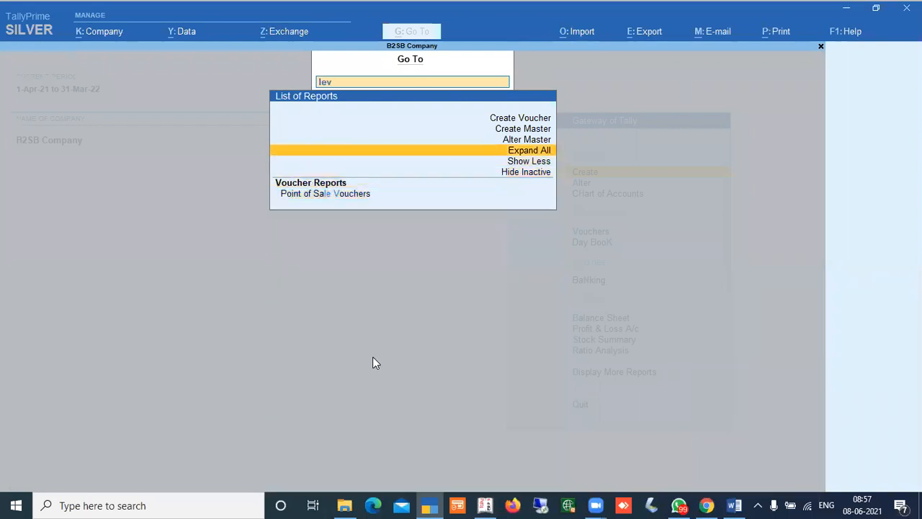
- Open the master alteration list and view the stock groups available for alteration
key(Return)
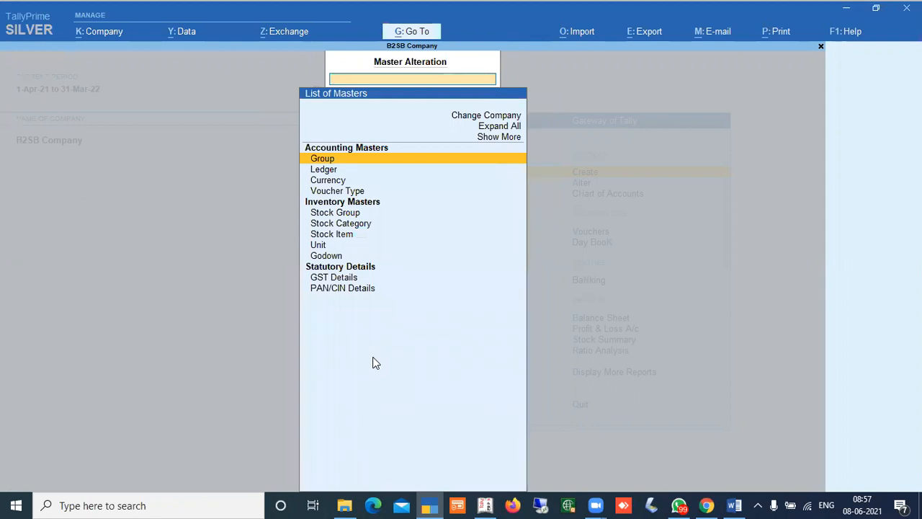
key(Down)
key(Down)
key(Down)
key(Down)
key(Down)
key(Return)
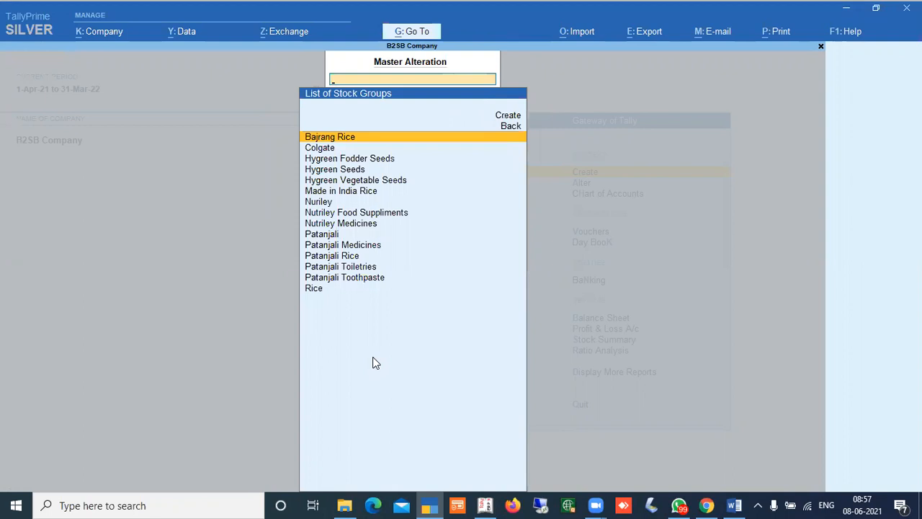
- Check the remaining inventory masters down to Godown and return to the Gateway of Tally
key(Escape)
key(Down)
key(Down)
key(Down)
key(Down)
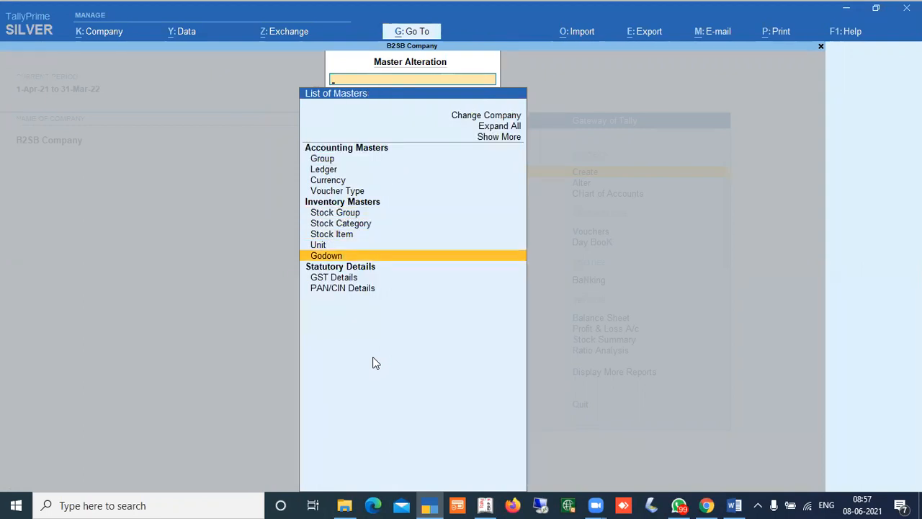
key(Escape)
key(Escape)
key(Escape)
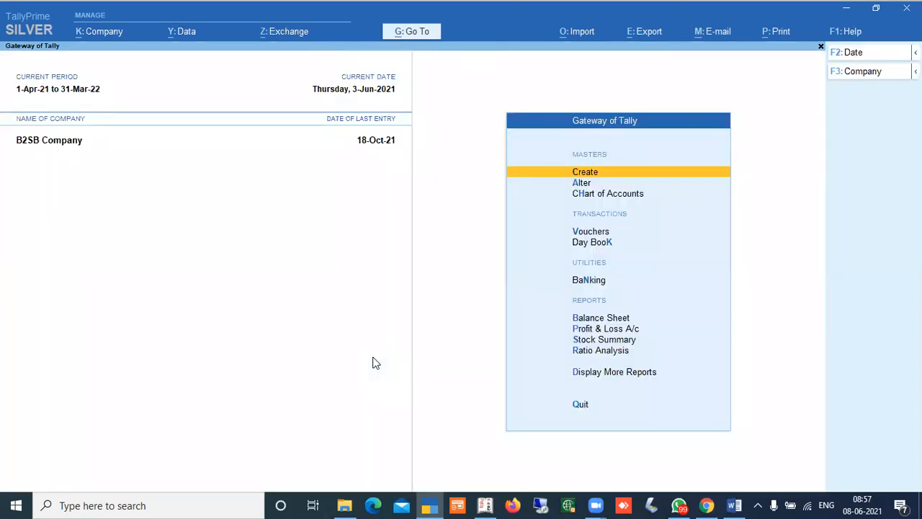
- Display the Reorder Status report for the Primary stock group from Statements of Inventory
key(d)
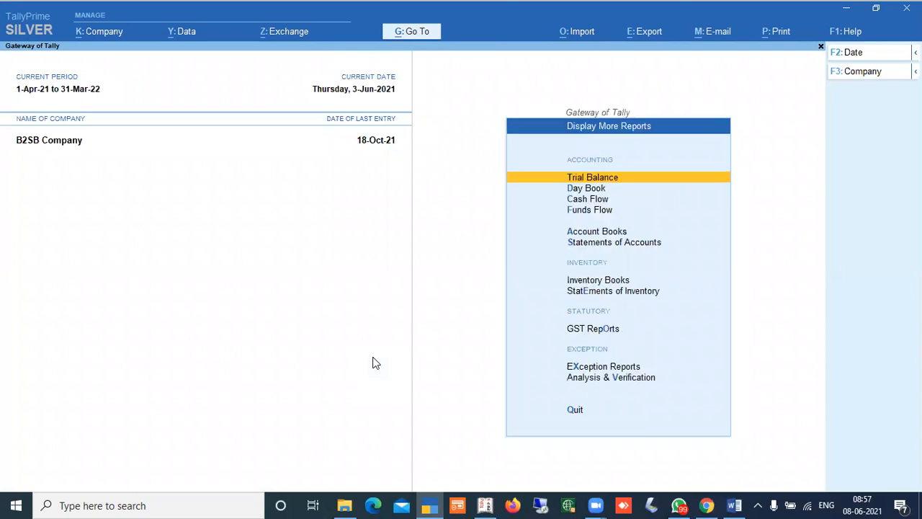
key(Down)
key(Down)
key(Down)
key(Down)
key(Down)
key(Down)
key(Down)
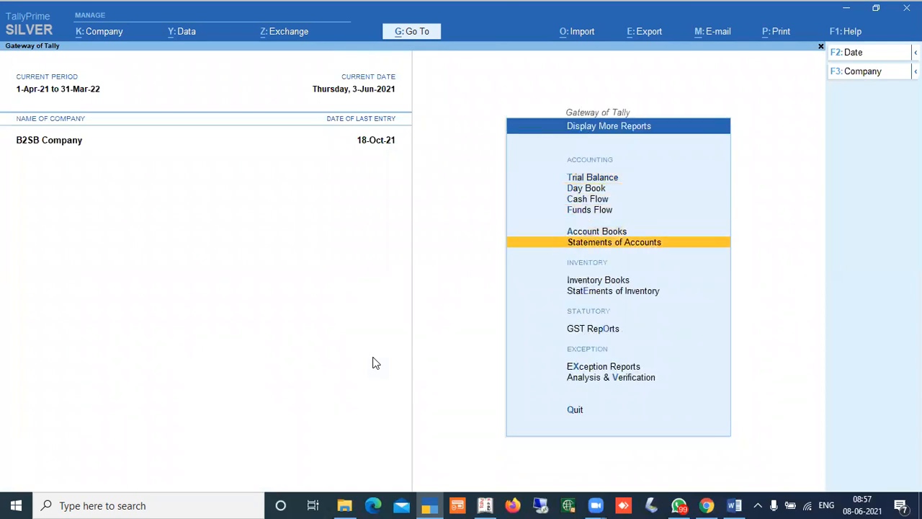
key(Return)
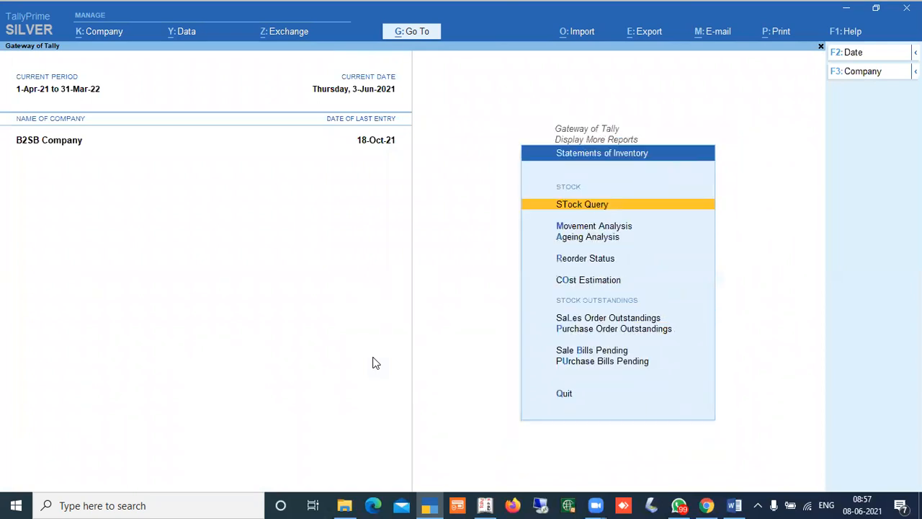
key(Down)
key(Down)
key(Down)
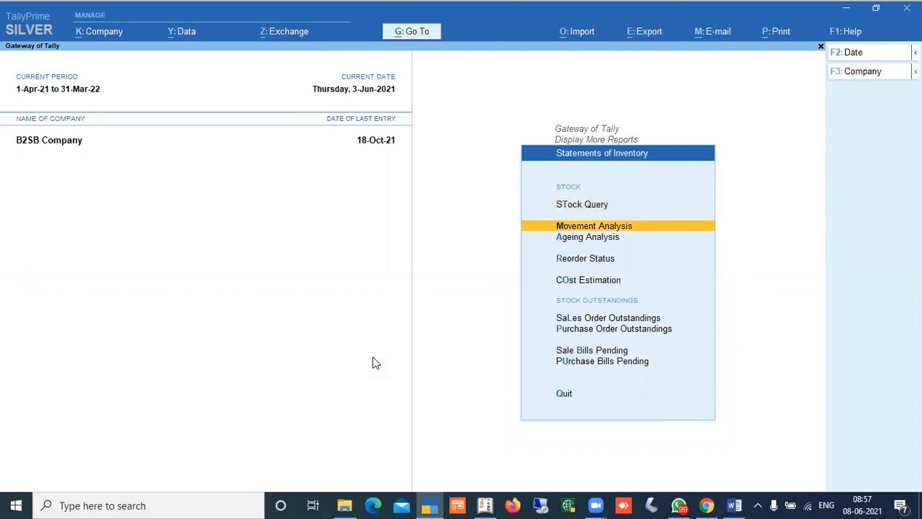
key(Return)
key(Return)
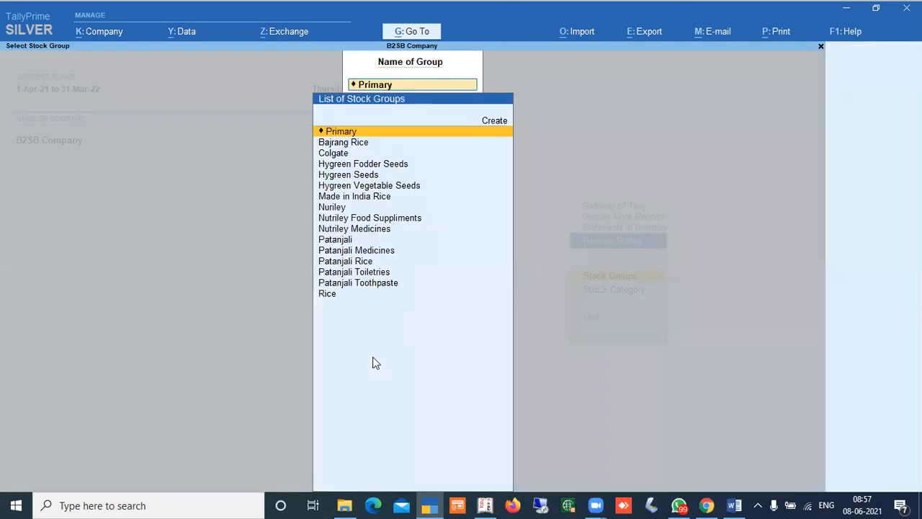
key(Return)
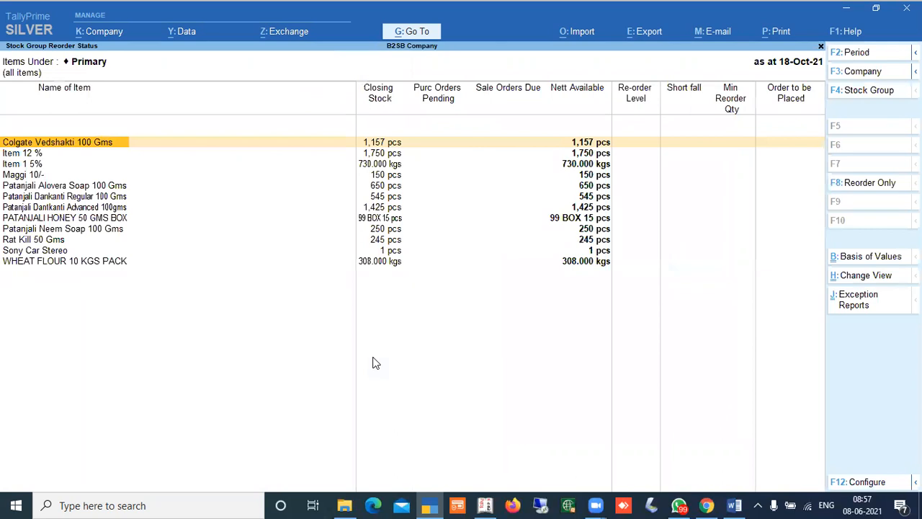
- Look at the stock group creation form from the reorder report and return to Statements of Inventory
key(F4)
key(Up)
key(Return)
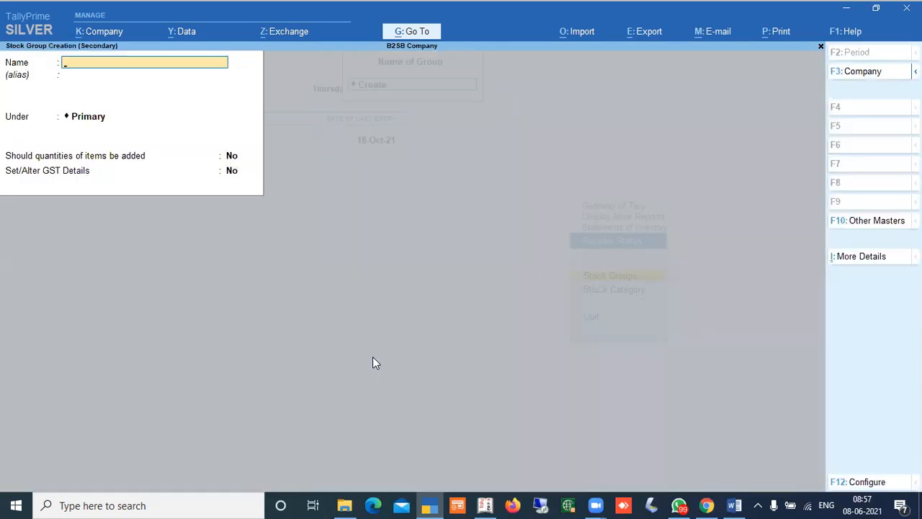
key(Escape)
key(y)
key(Escape)
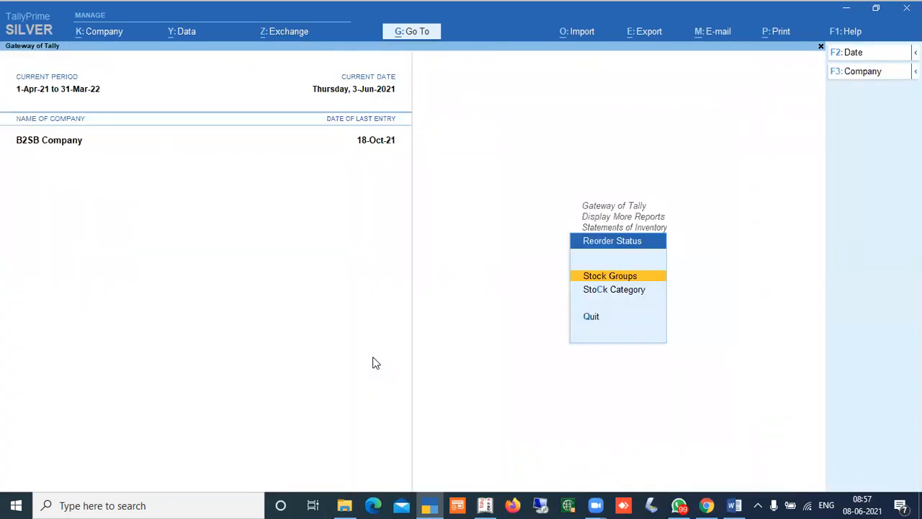
key(Escape)
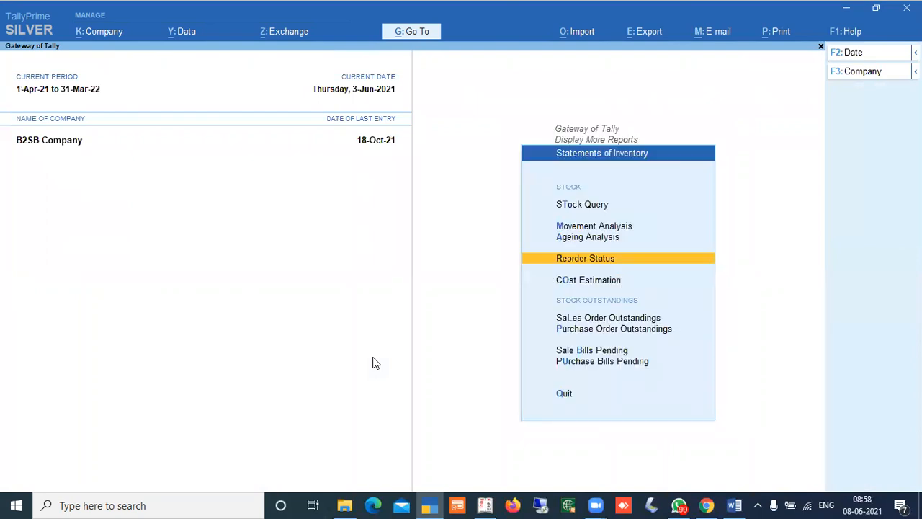
- Look through the summaries and registers offered under Inventory Books
key(Escape)
key(Up)
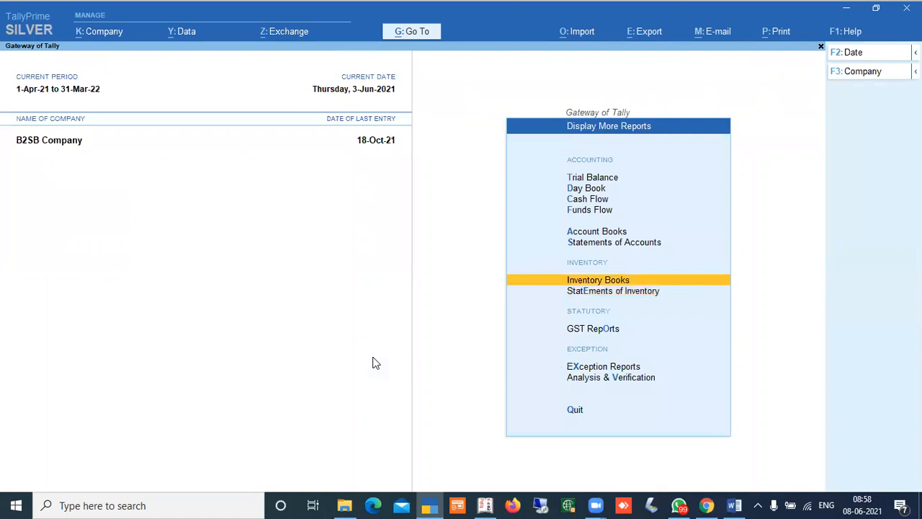
key(Return)
key(Down)
key(Down)
key(Down)
key(Down)
key(Down)
key(Down)
key(Down)
key(Down)
key(Down)
key(Down)
key(Down)
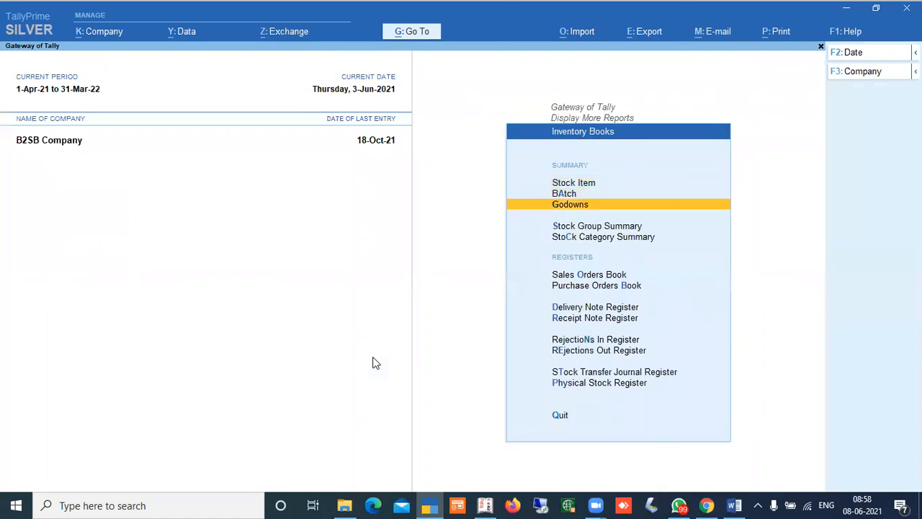
key(Up)
key(Up)
key(Up)
key(Up)
key(Up)
key(Up)
key(Up)
key(Up)
key(Up)
key(Up)
key(Up)
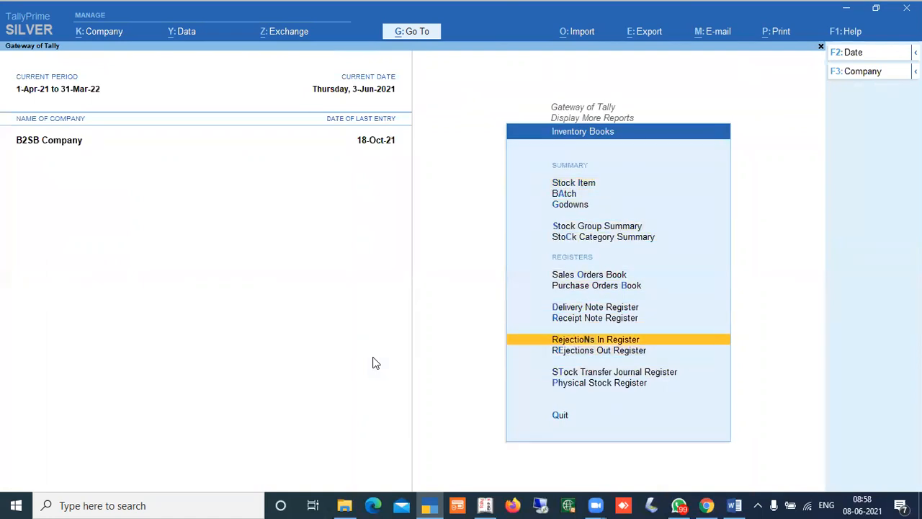
- View the stock item monthly summary of Colgate Vedshakti 100 Gms and return to the Gateway of Tally
key(Return)
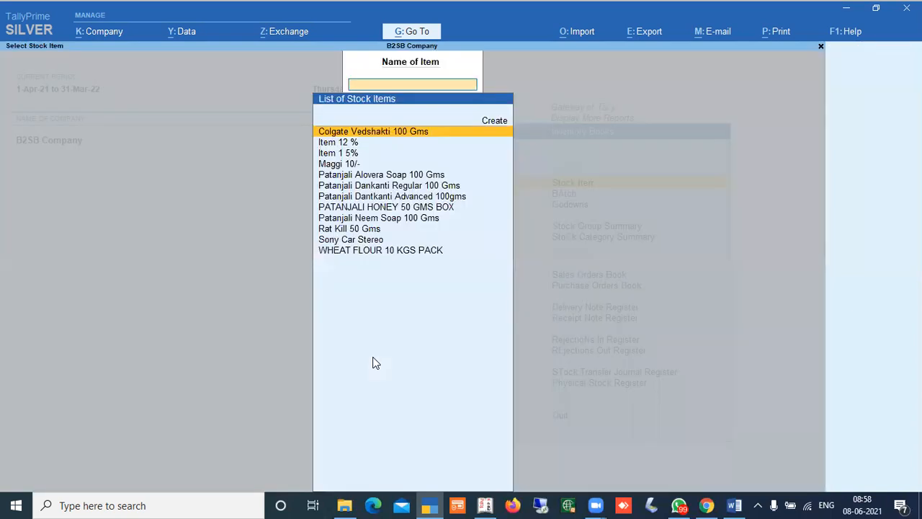
key(Return)
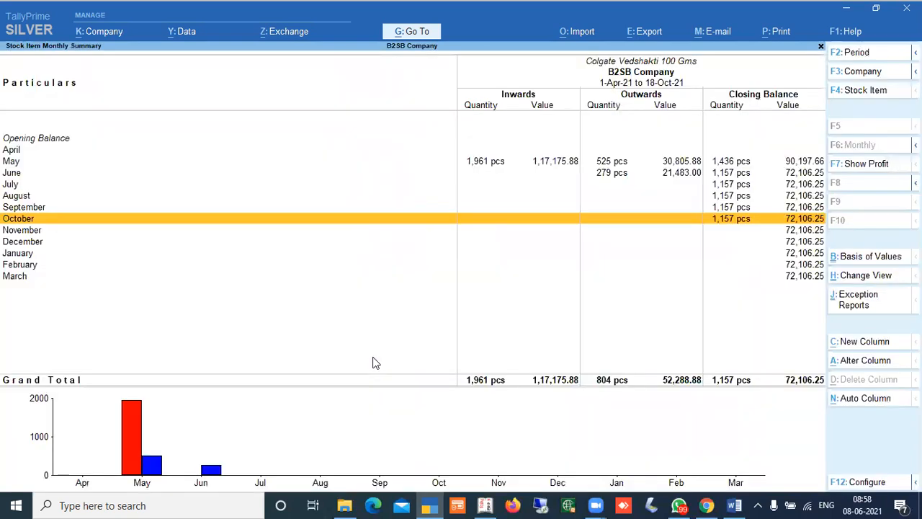
key(Escape)
key(Escape)
key(Escape)
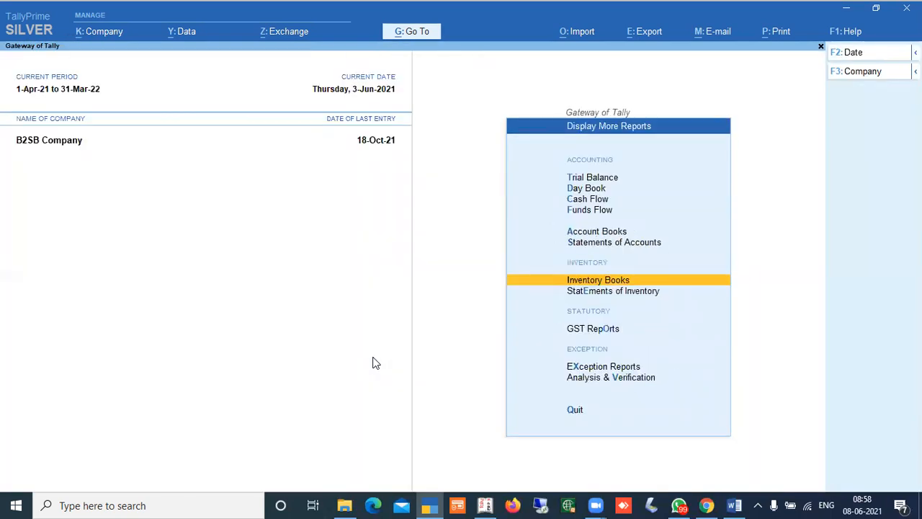
key(Up)
key(Escape)
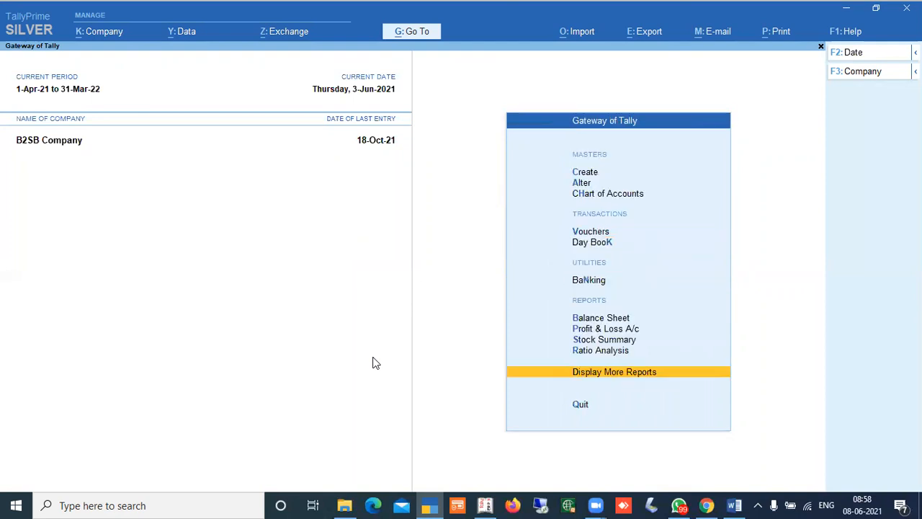
key(Up)
key(Up)
key(Up)
key(Up)
key(Up)
key(Up)
key(Up)
key(Up)
key(Up)
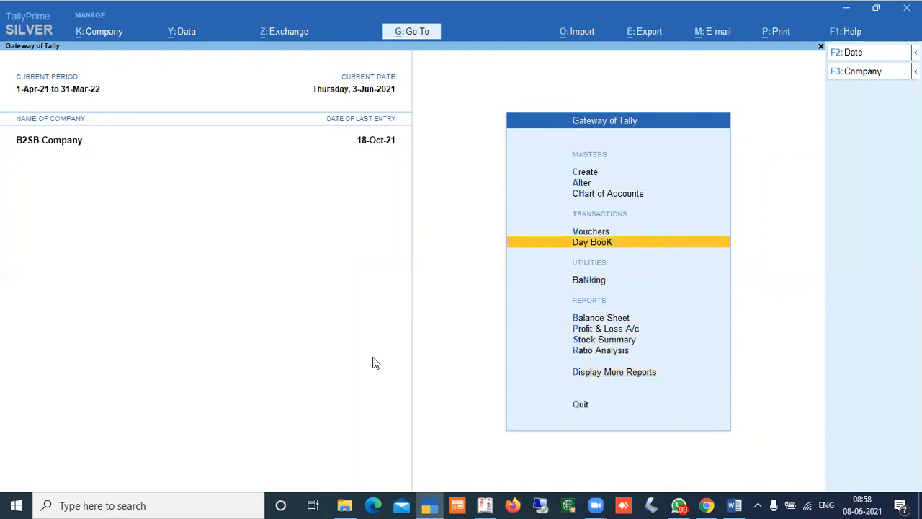
- Open the list of ledgers from the Chart of Accounts and examine the asset and liability groups
key(Down)
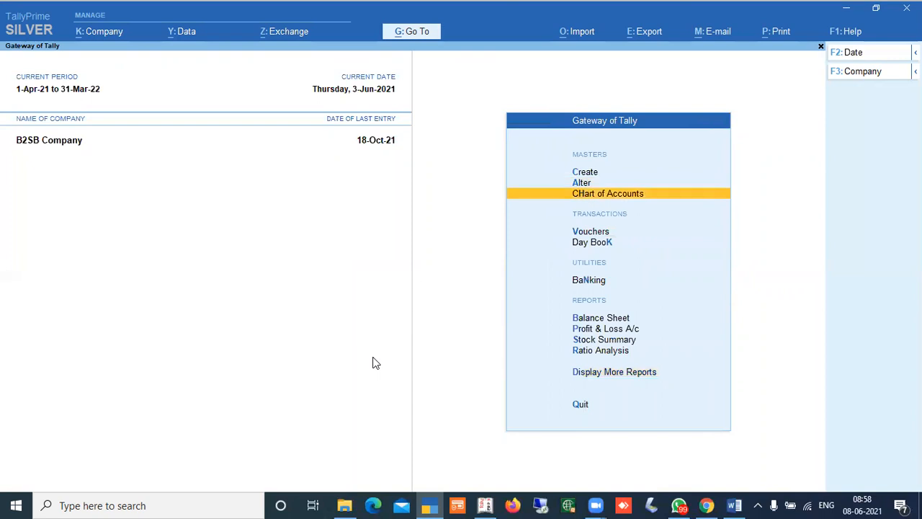
key(Return)
key(Return)
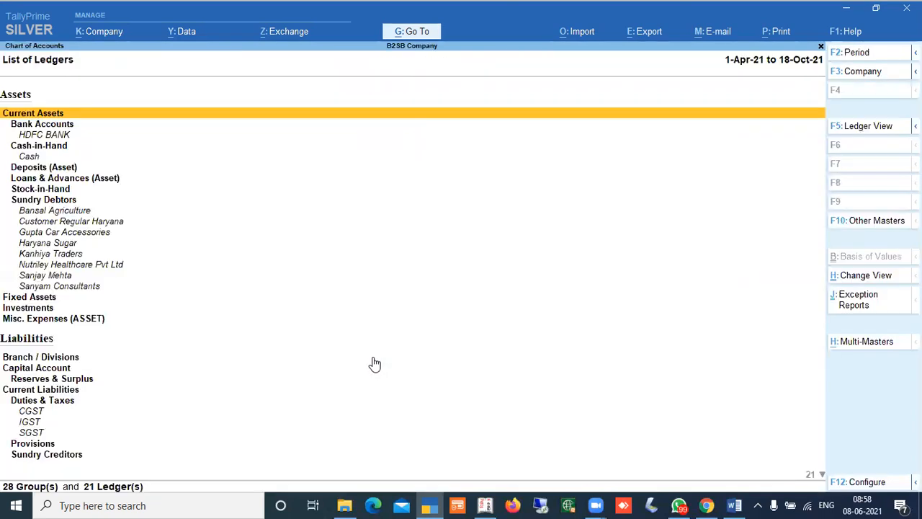
key(Down)
key(Down)
key(Down)
key(Down)
key(Down)
key(Down)
key(Down)
key(Down)
key(Down)
key(Down)
key(Down)
key(Down)
key(Down)
key(Down)
key(Down)
key(Down)
key(Down)
key(Down)
key(Down)
key(Down)
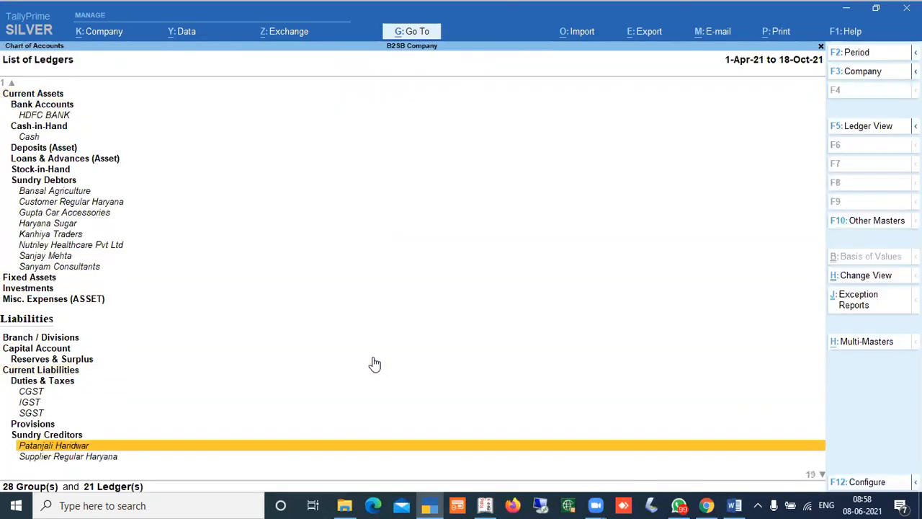
key(Up)
key(Up)
key(Up)
key(Up)
key(Up)
key(Up)
key(Up)
key(Up)
key(Up)
key(Up)
key(Up)
key(Up)
key(Up)
key(Up)
key(Up)
key(Up)
key(Up)
key(Up)
key(Up)
key(Up)
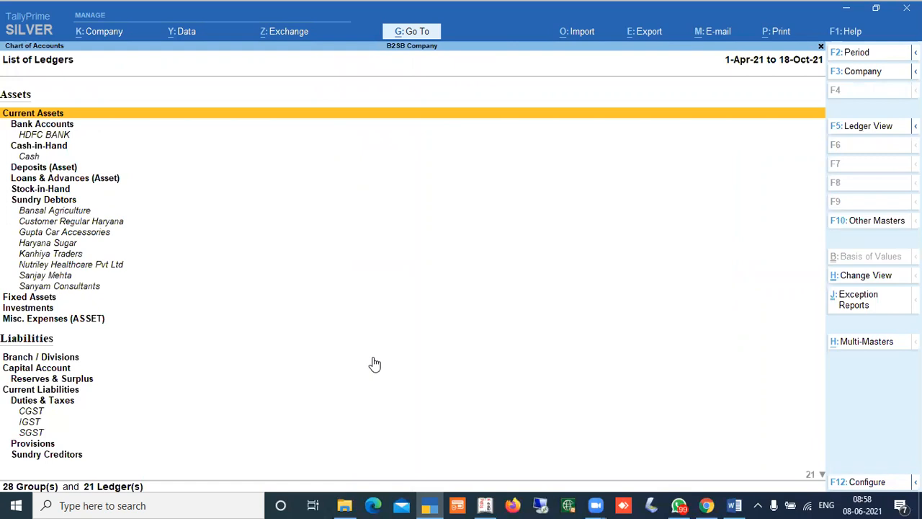
- Leave the ledger list and display the list of stock items from the Chart of Accounts
key(Escape)
key(Down)
key(Down)
key(Down)
key(Down)
key(Down)
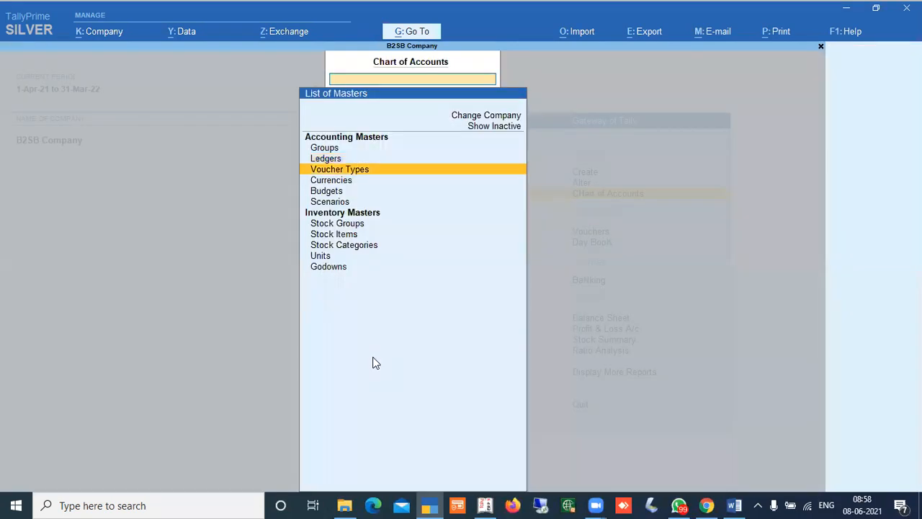
key(Down)
key(Return)
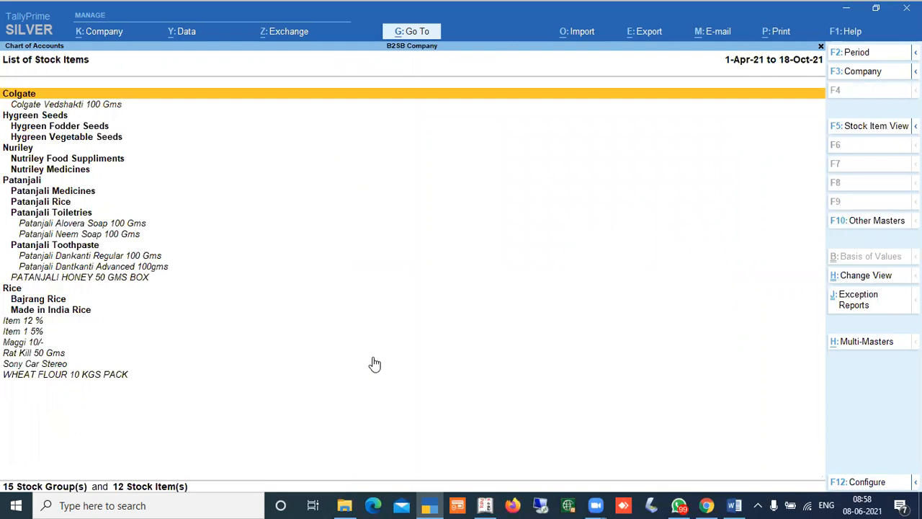
- Examine the other masters, exception reports and display-name configuration offered for the stock items list
click(886, 223)
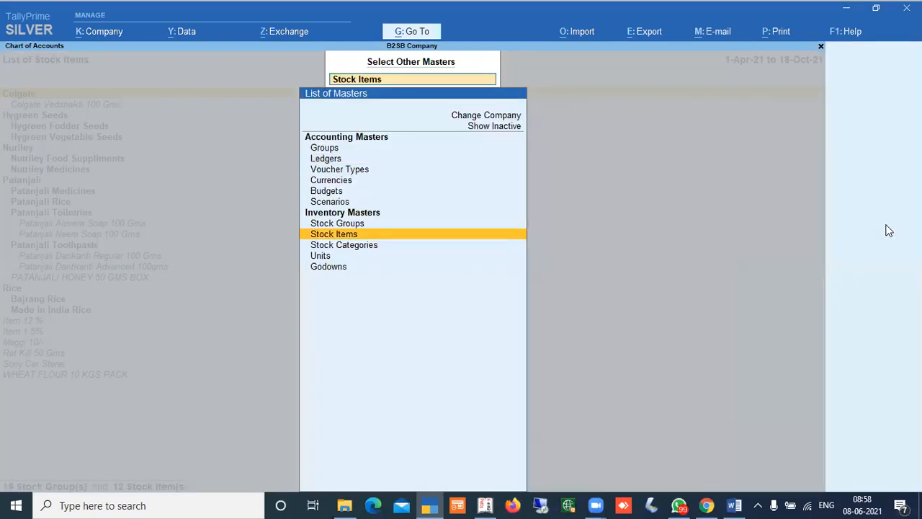
key(Return)
click(887, 229)
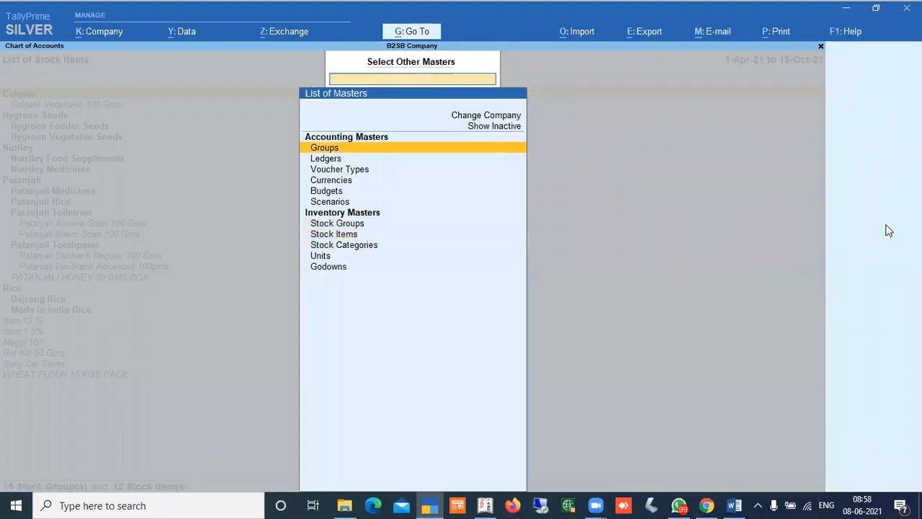
key(Escape)
key(ctrl+e)
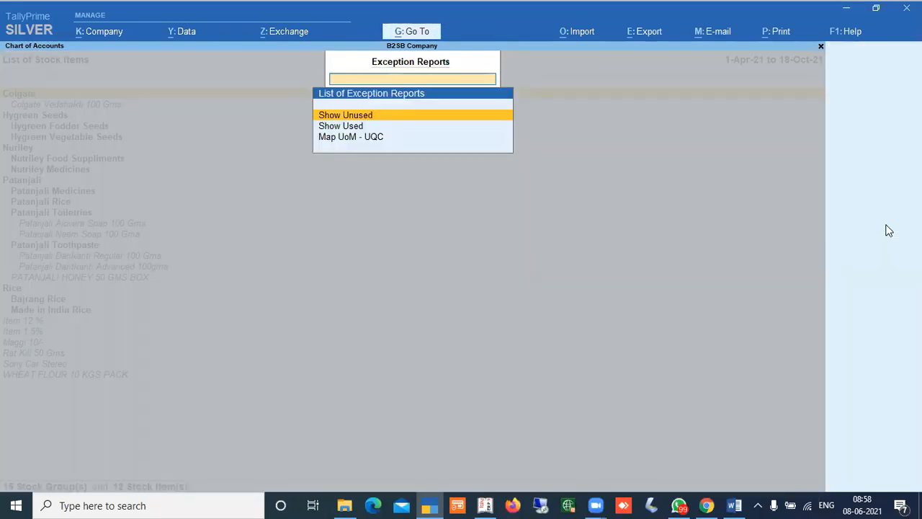
key(Escape)
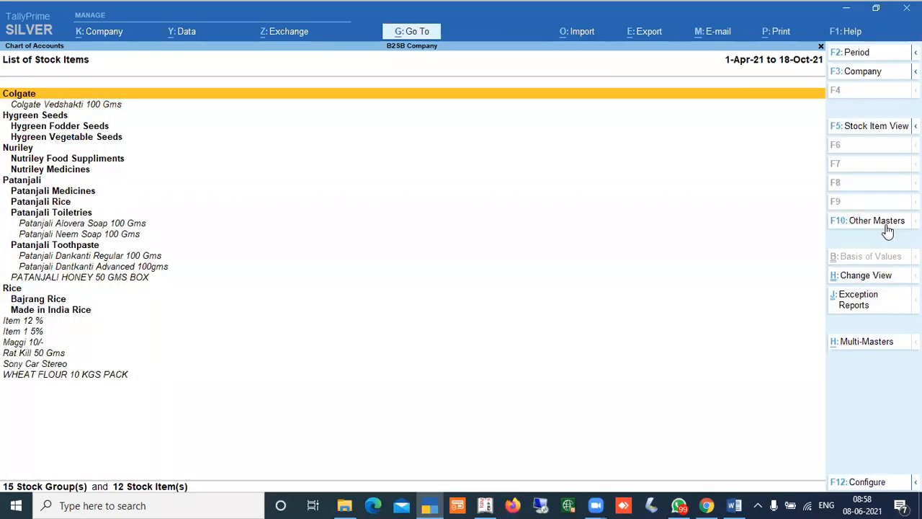
key(F12)
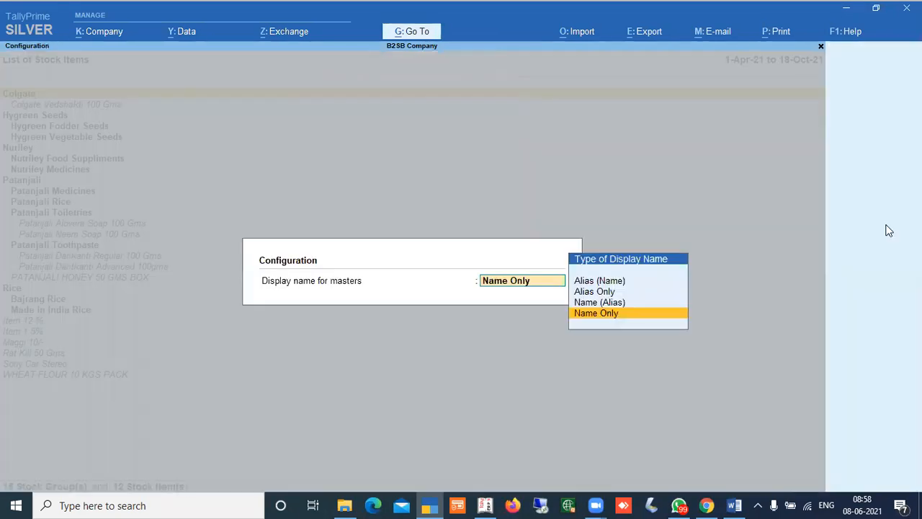
key(Escape)
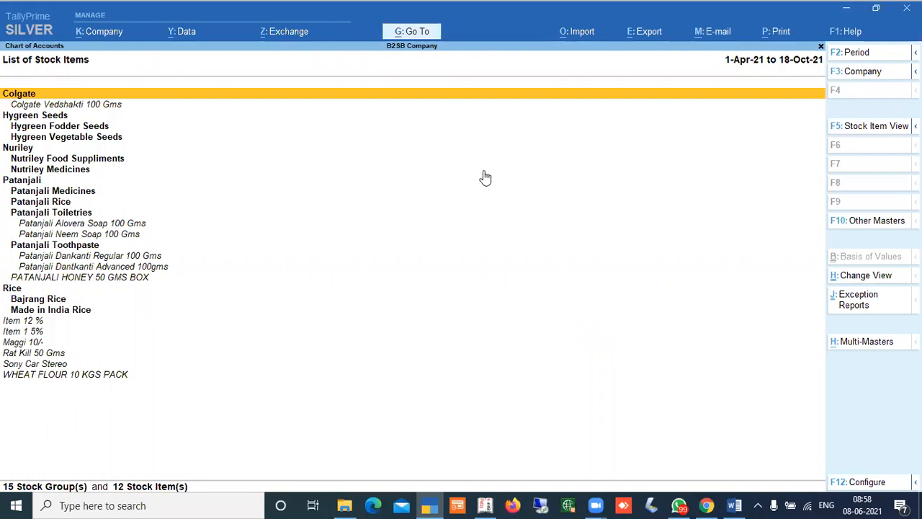
- Open the features of B2SB Company and check the accounting and inventory options for a reorder level setting
click(107, 39)
key(Down)
key(Down)
key(Down)
key(Down)
key(Down)
key(Down)
key(Down)
key(Down)
key(Down)
key(Down)
key(Down)
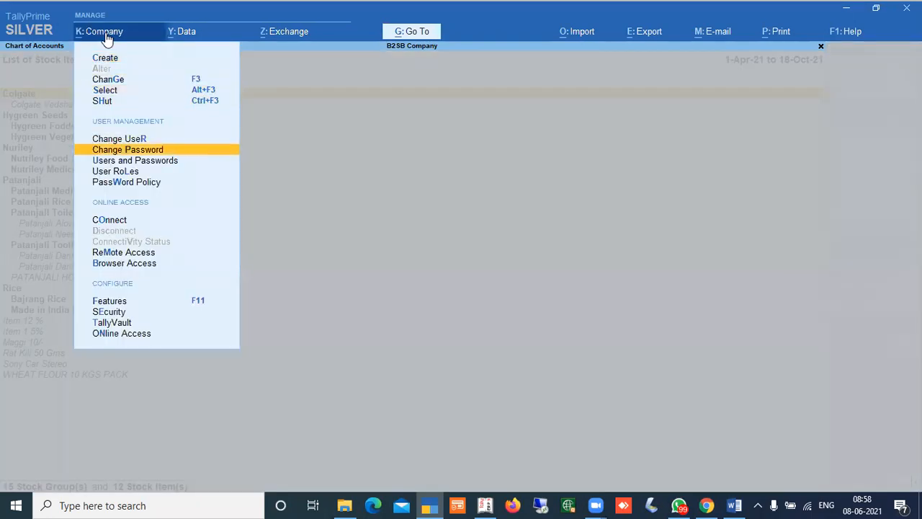
key(Down)
key(Down)
key(Up)
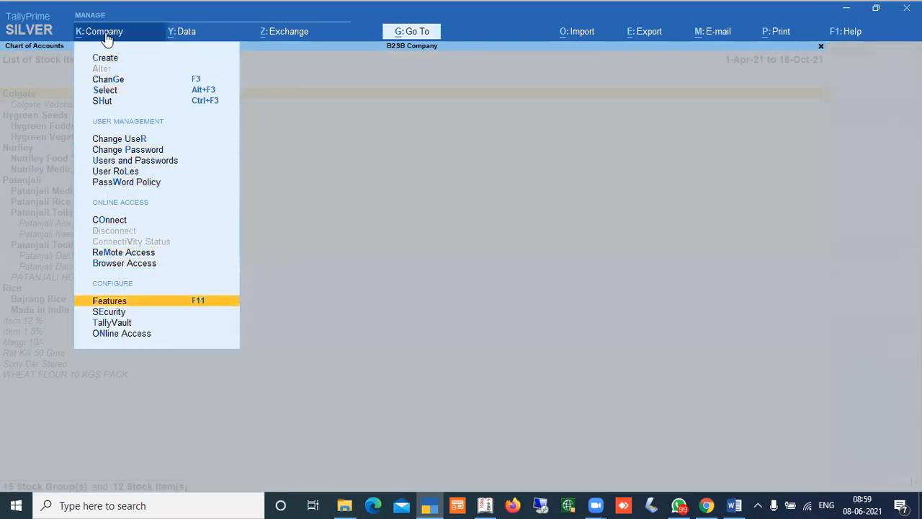
key(Return)
key(Down)
key(Down)
key(Down)
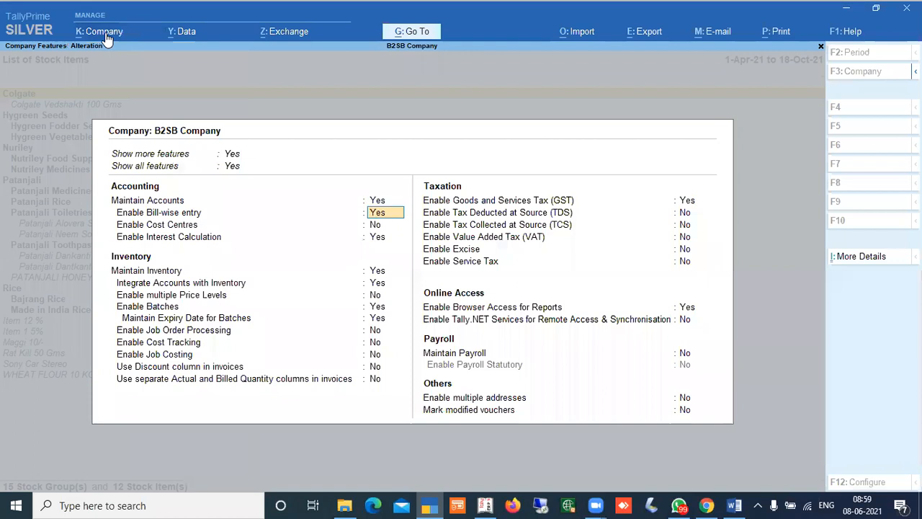
key(Down)
key(Down)
key(Down)
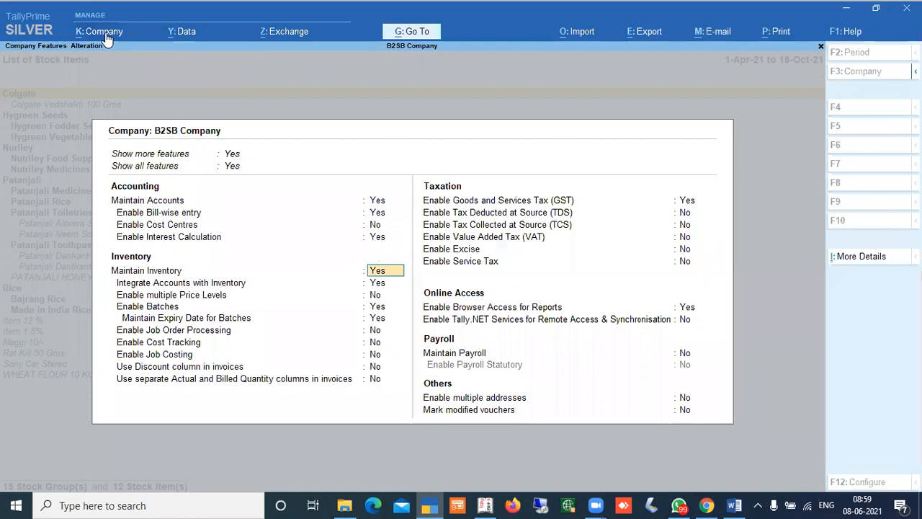
key(Down)
key(Down)
key(Down)
key(Down)
key(Down)
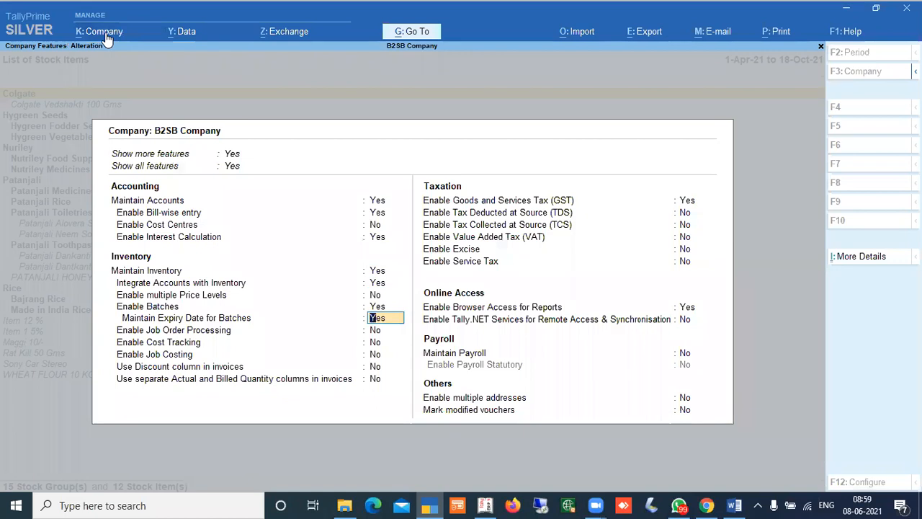
key(Down)
key(Down)
key(Down)
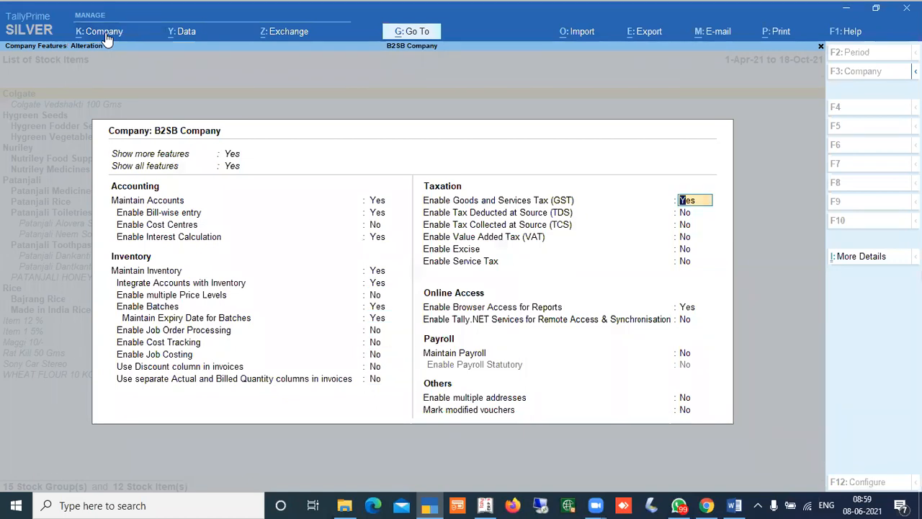
- Expand the company's additional details including inactive ones, and return to the Gateway of Tally without altering any features
key(ctrl+i)
key(Up)
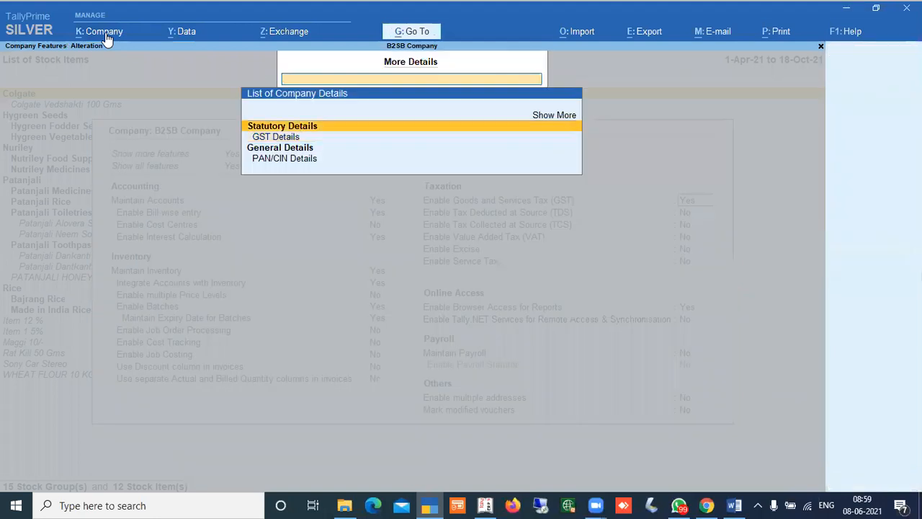
key(Up)
key(Return)
key(Down)
key(Return)
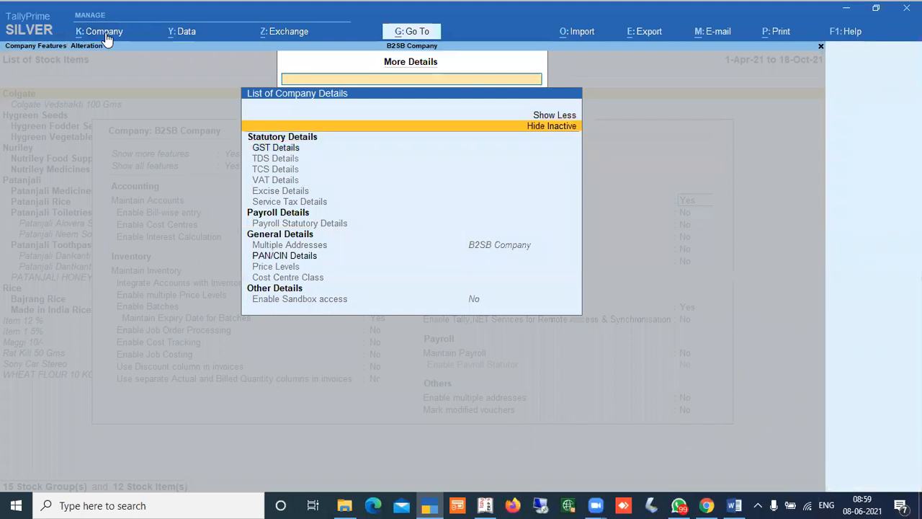
key(Escape)
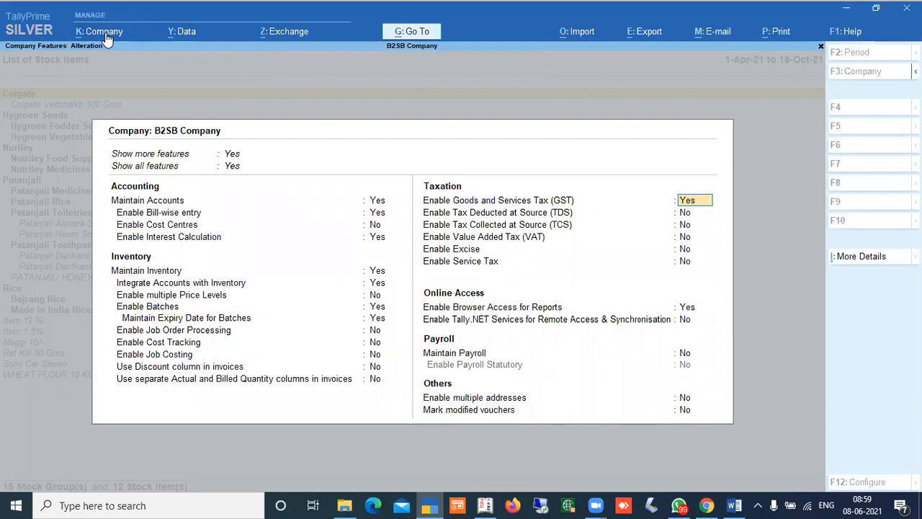
key(Escape)
key(y)
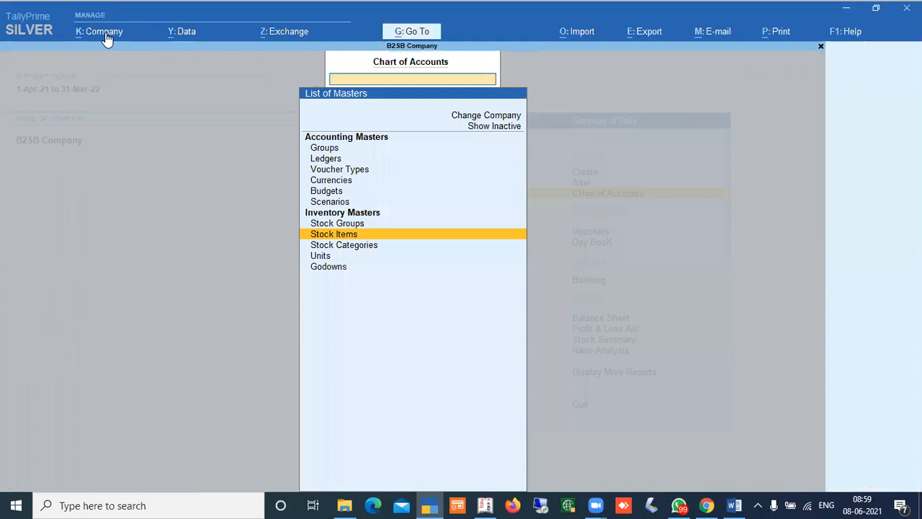
key(Escape)
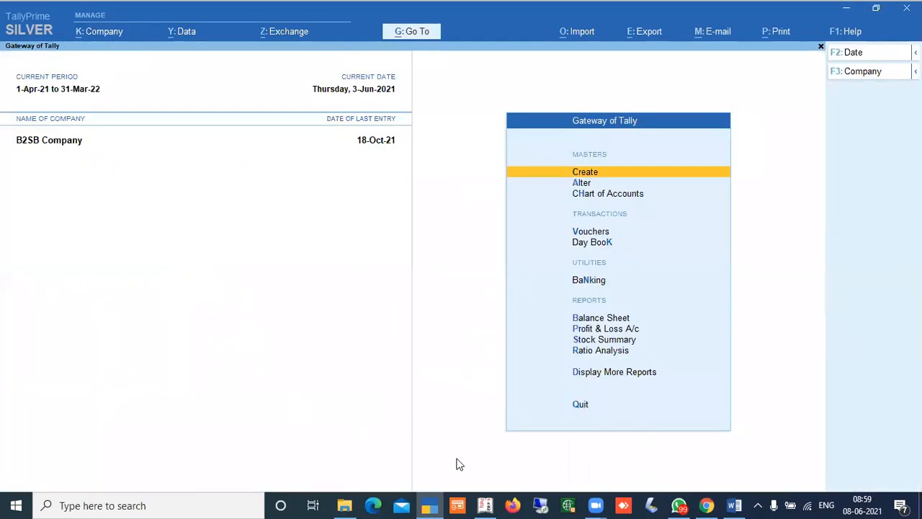
- Switch to Chrome and open the TallyHelp site at help.tallysolutions.com in a new tab
click(707, 506)
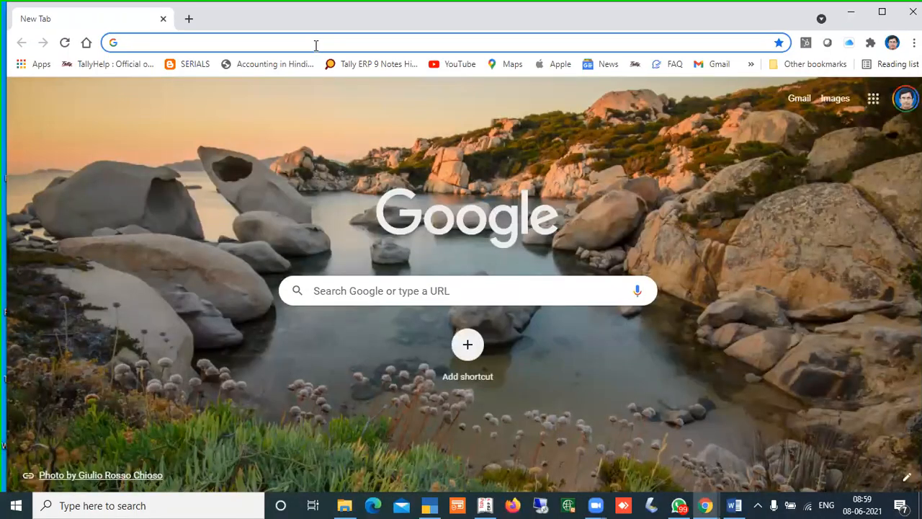
text(help.tallysolutions)
key(Return)
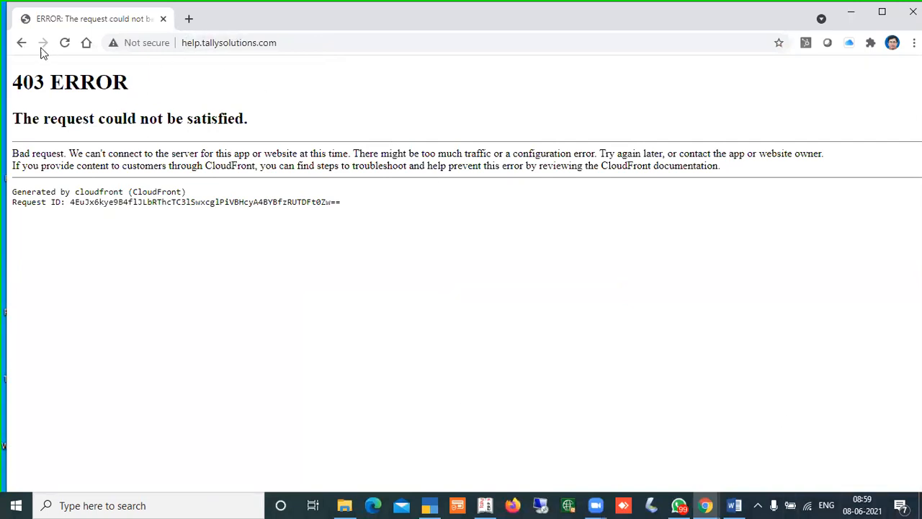
click(295, 48)
key(Return)
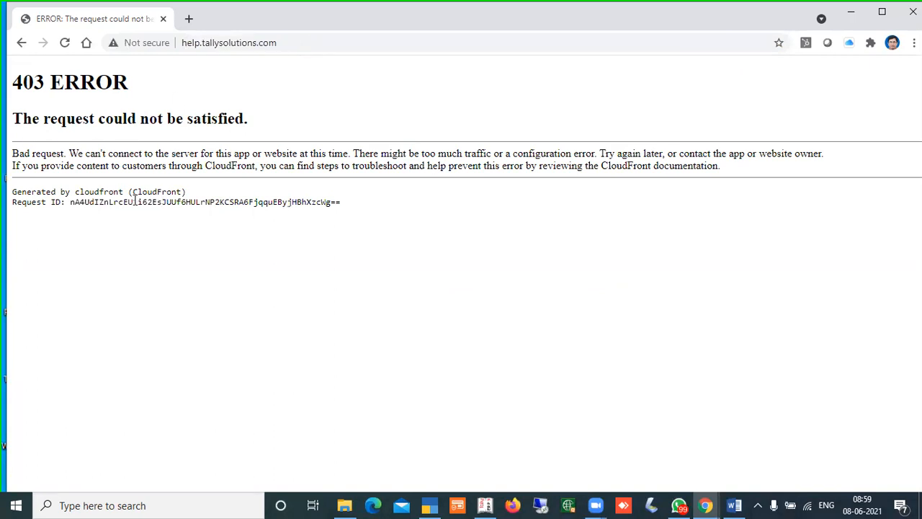
click(20, 45)
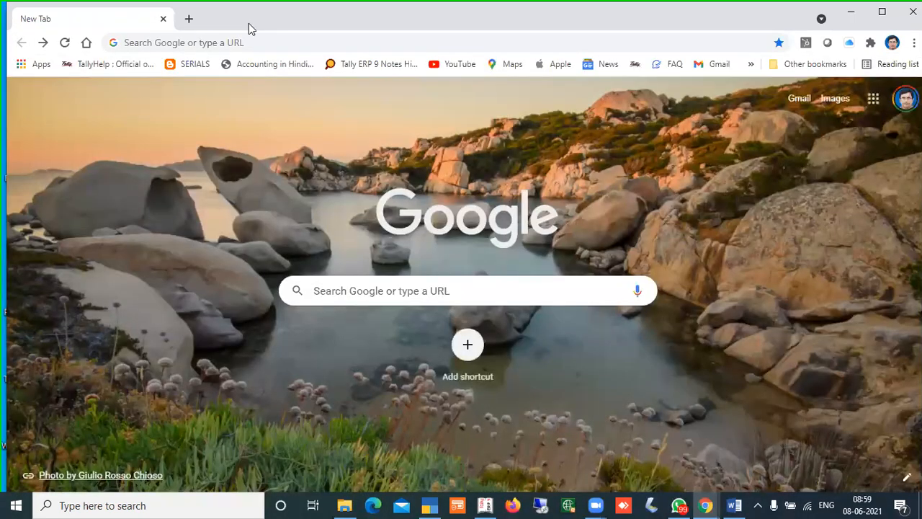
key(ctrl+t)
text(he)
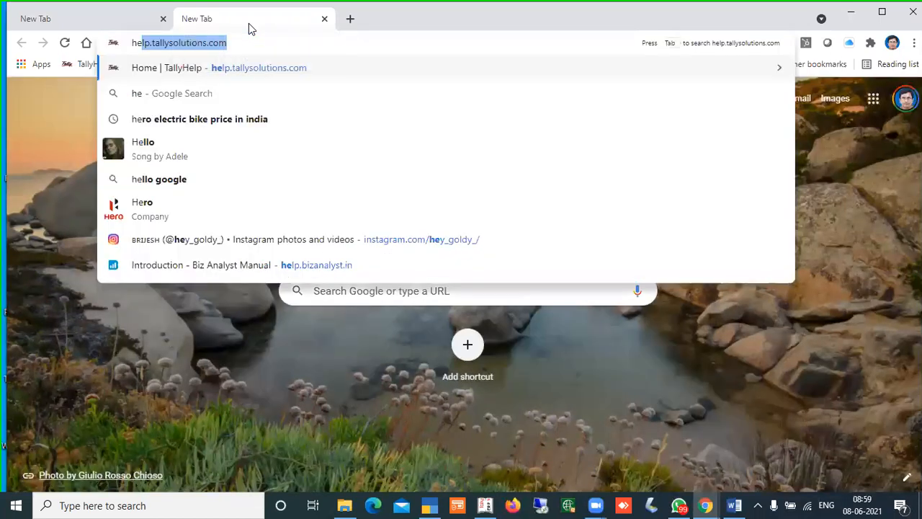
key(Return)
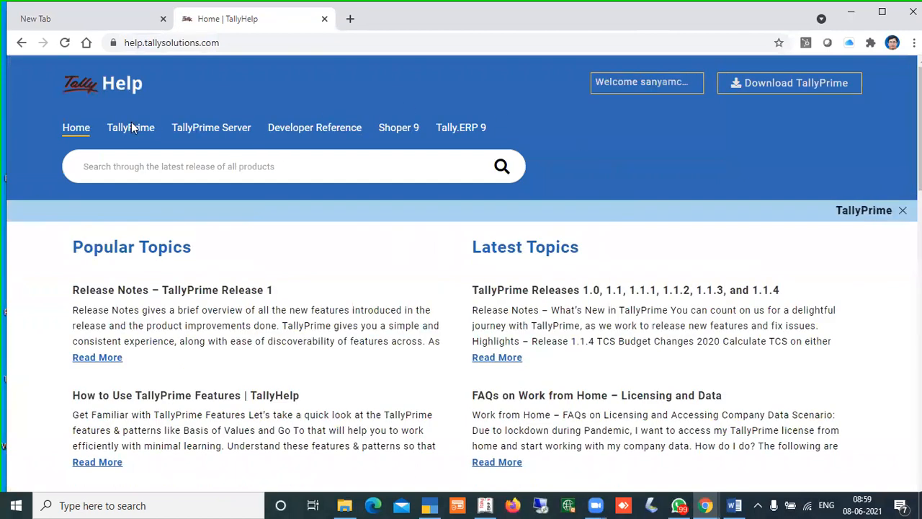
- Search the TallyPrime help for "reorder" and open the article Reorder Stock Items | Reorder Status and Reorder Quantity
click(131, 128)
click(156, 166)
text(reorder)
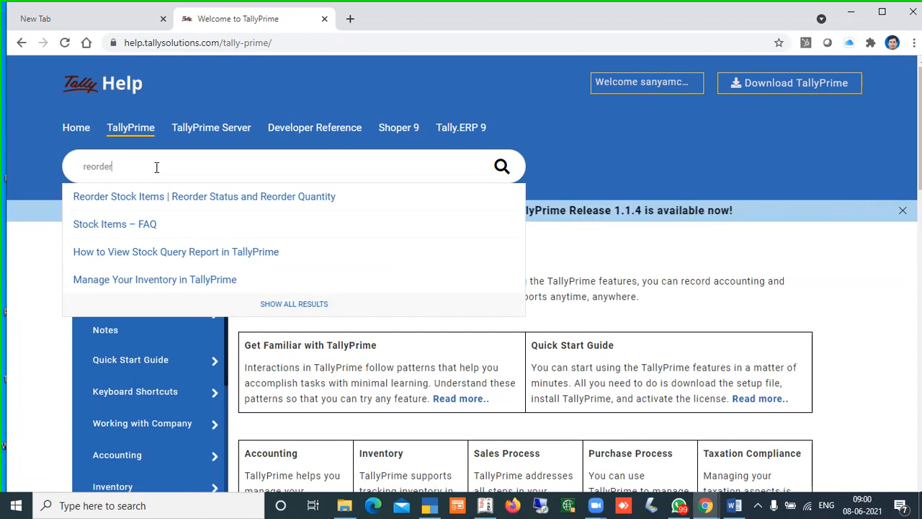
click(128, 208)
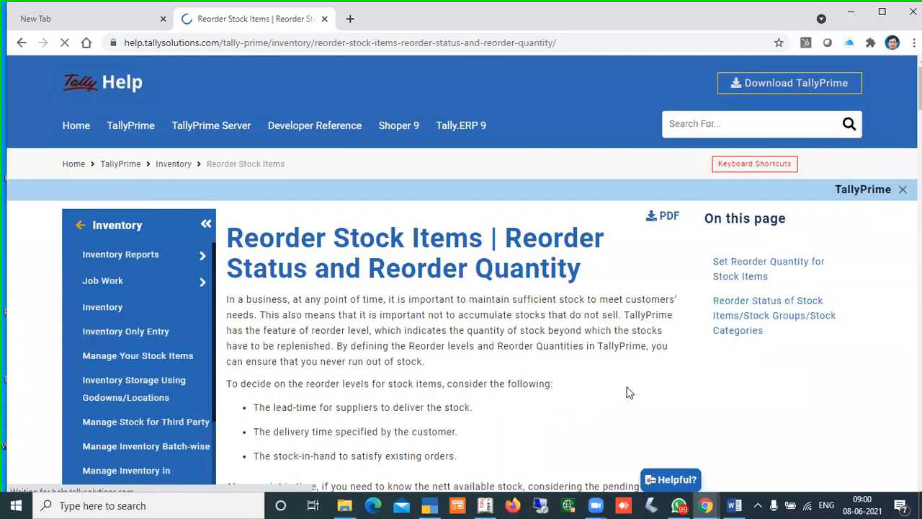
- Read the article's introduction and its instructions for setting the reorder quantity and minimum order quantity of stock items
click(828, 315)
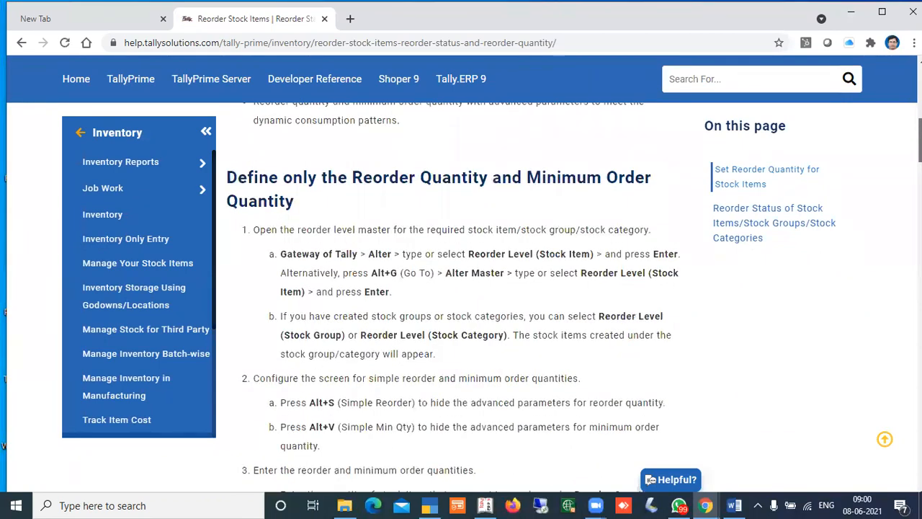
scroll(452, 297, down, 5)
scroll(452, 297, up, 9)
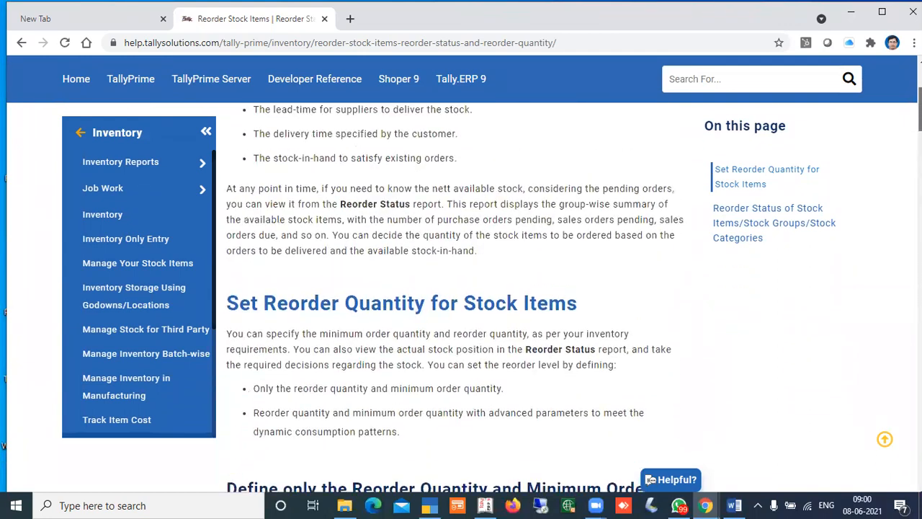
scroll(452, 298, up, 4)
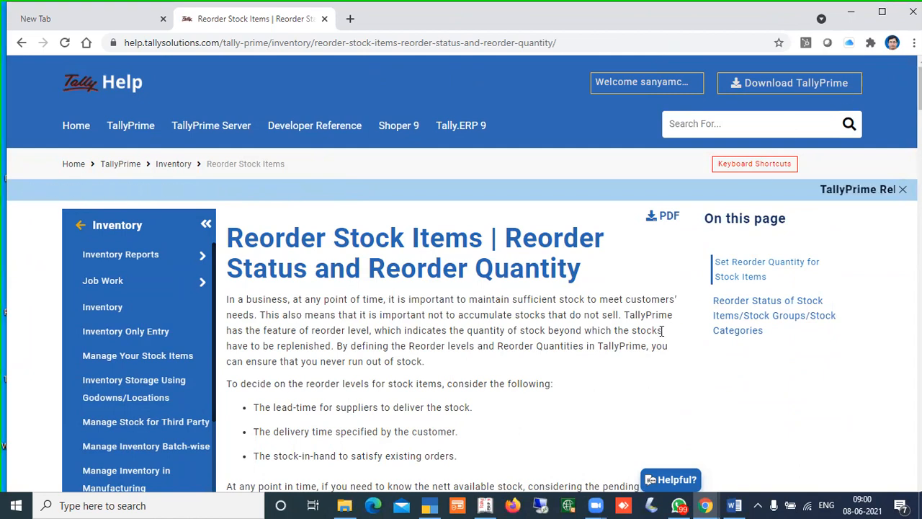
scroll(662, 330, down, 3)
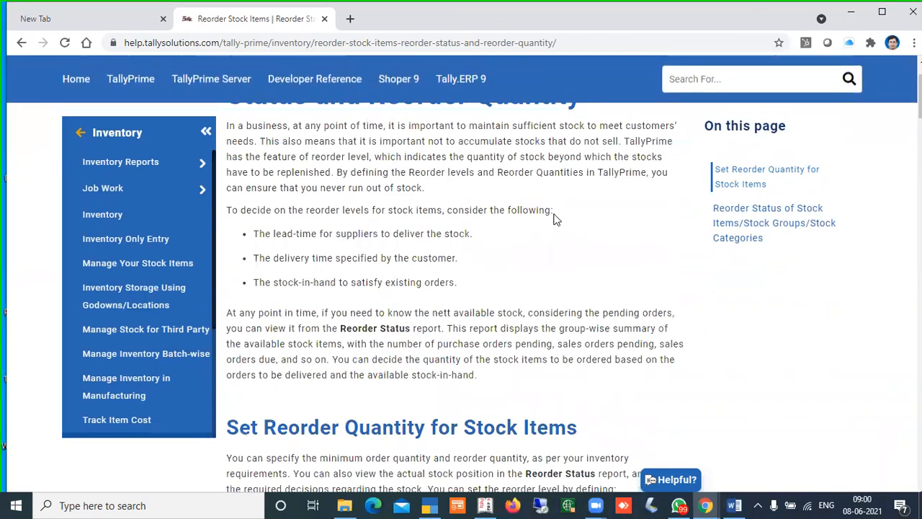
- Switch to TallyPrime to check B2SB Company's features, and return to the reorder article in Chrome
click(429, 505)
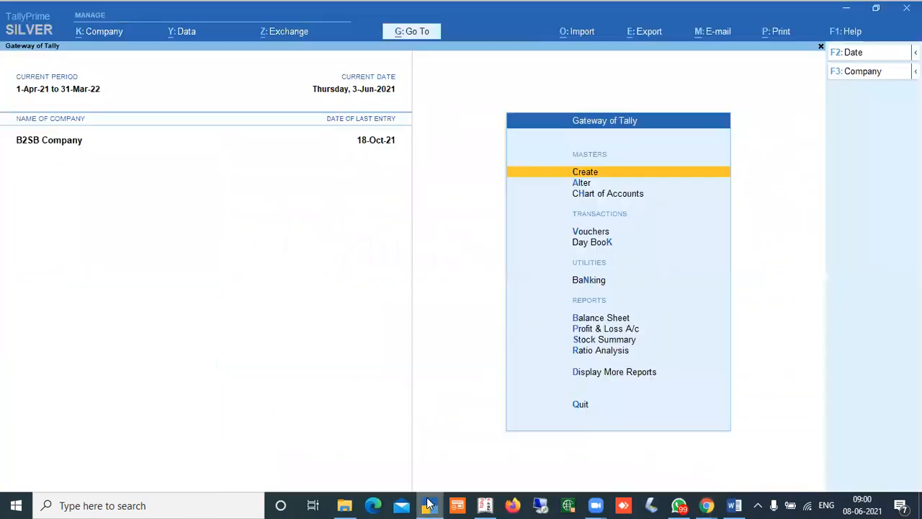
key(F11)
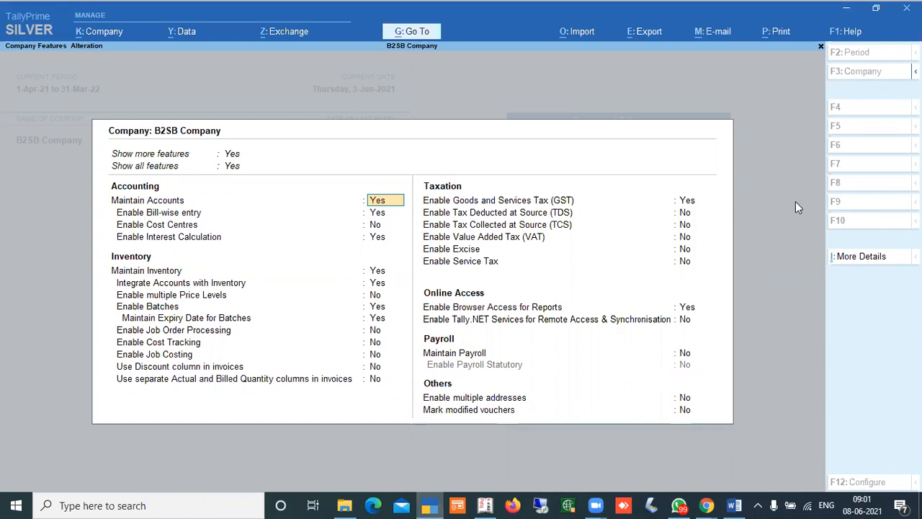
click(706, 505)
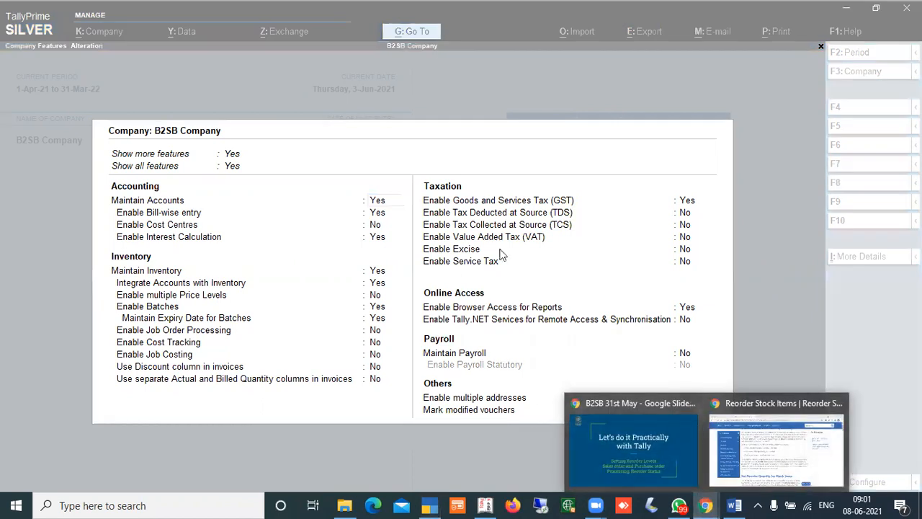
click(773, 398)
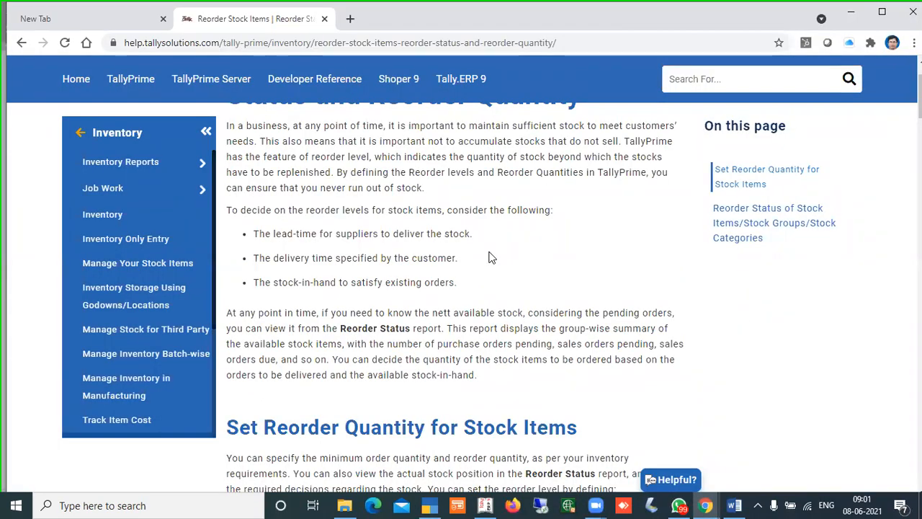
- Read the article's instructions for defining only the reorder quantity and minimum order quantity of stock items
scroll(489, 256, down, 2)
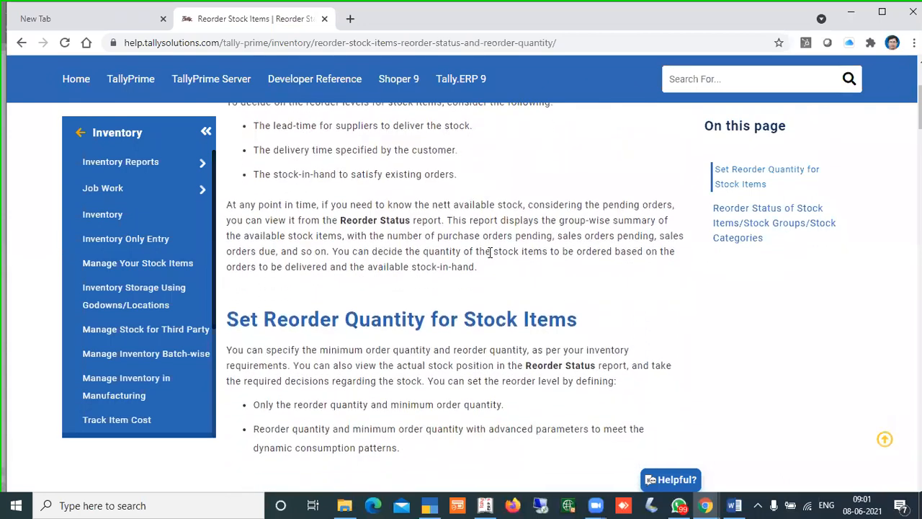
scroll(490, 255, down, 1)
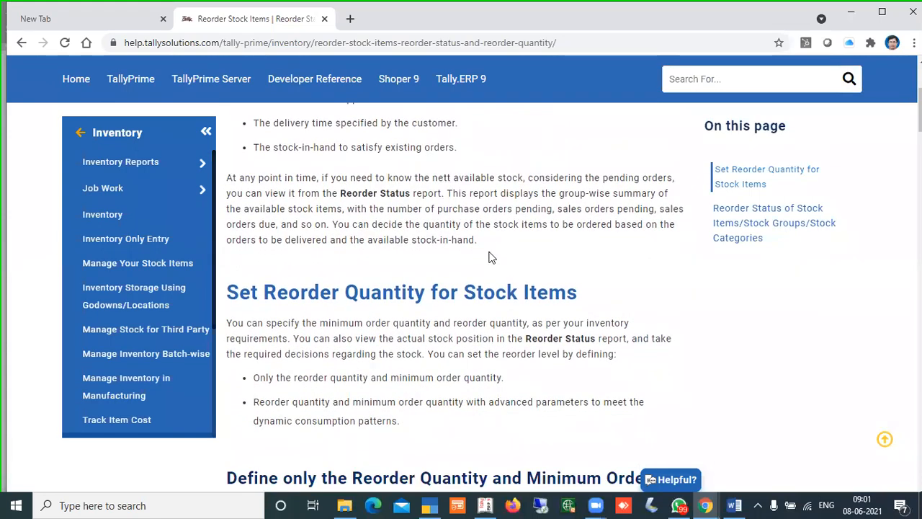
scroll(490, 257, down, 1)
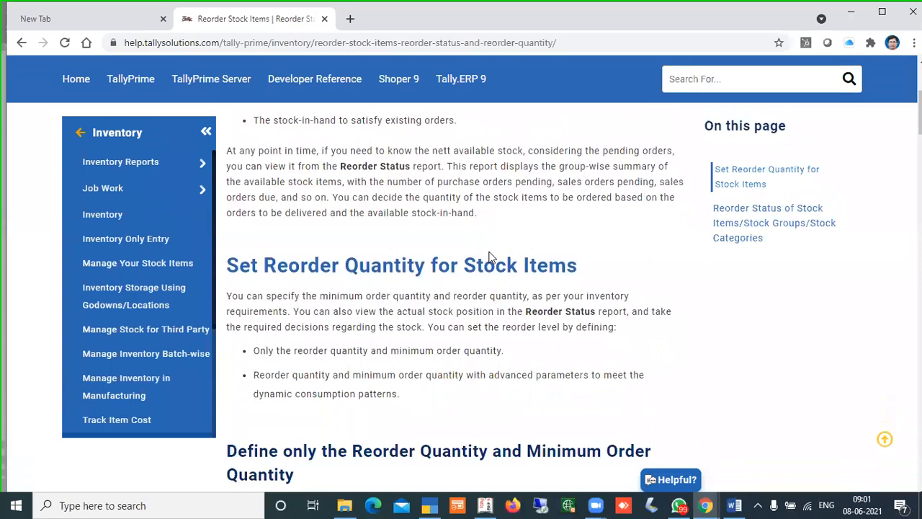
scroll(489, 256, down, 3)
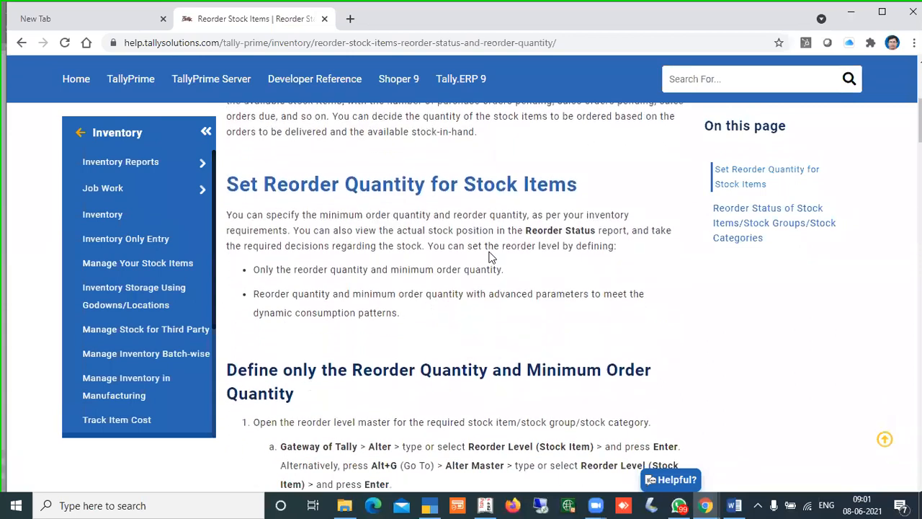
scroll(490, 258, down, 1)
scroll(490, 258, down, 3)
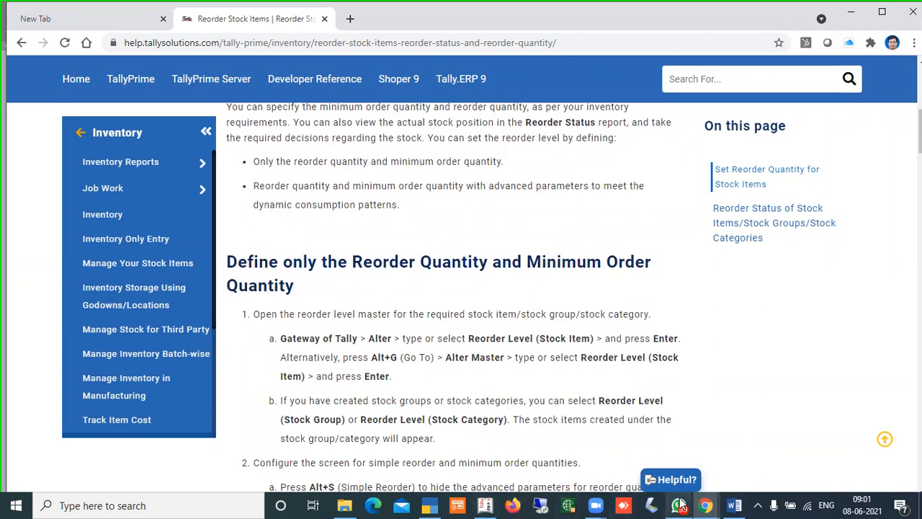
- Switch to TallyPrime, close the company features, and expand the list of masters for alteration to include inactive ones
click(429, 505)
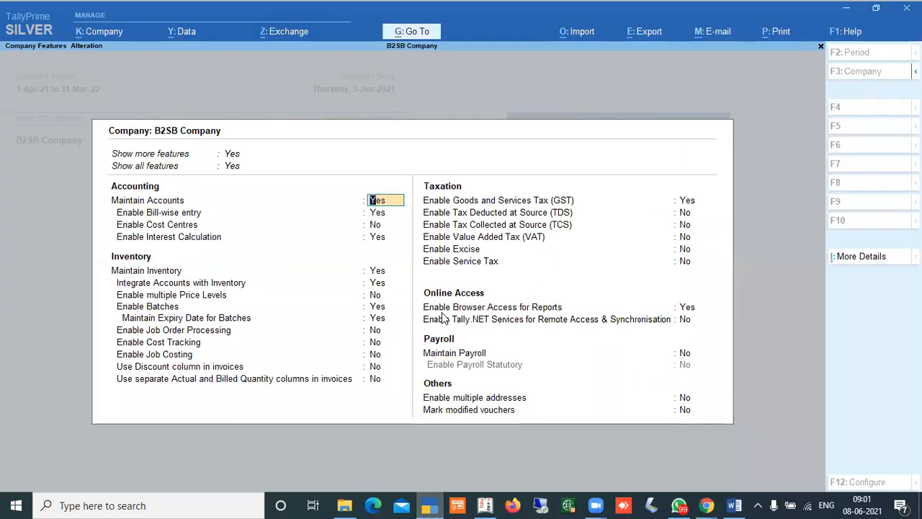
key(Escape)
key(Down)
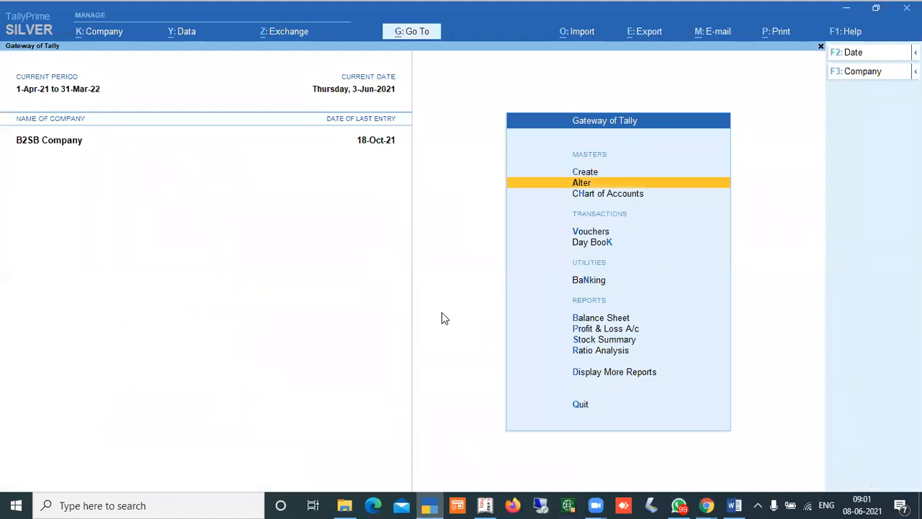
key(Return)
key(Down)
key(Down)
key(Down)
key(Down)
key(Down)
key(Down)
key(Down)
key(Up)
key(Up)
key(Up)
key(Up)
key(Up)
key(Up)
key(Up)
key(Up)
key(Up)
key(Return)
key(Down)
key(Return)
- Locate Reorder Level (Stock Item) among the inventory masters, and return to the Gateway of Tally
key(Down)
key(Down)
key(Down)
key(Down)
key(Down)
key(Down)
key(Down)
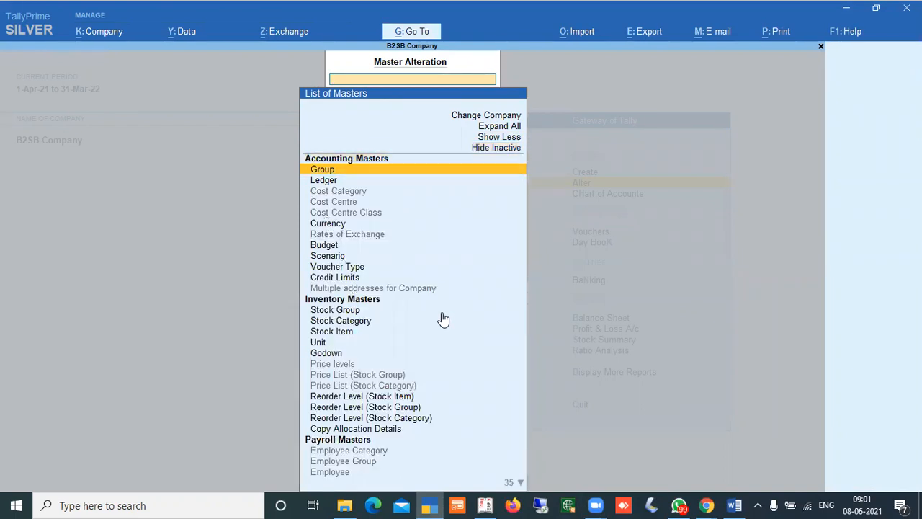
key(Down)
key(Down)
key(Down)
key(Down)
key(Down)
key(Down)
key(Down)
key(Down)
key(Down)
key(Down)
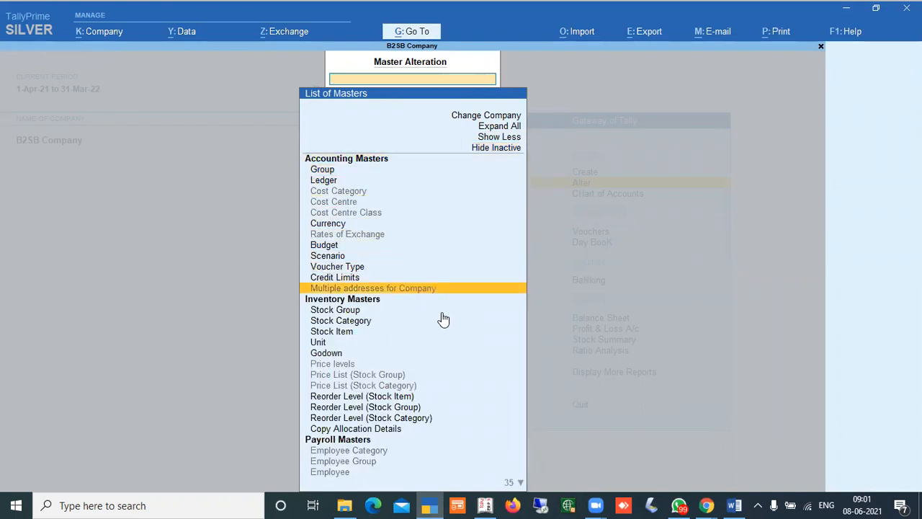
key(Down)
key(Down)
key(Down)
key(Down)
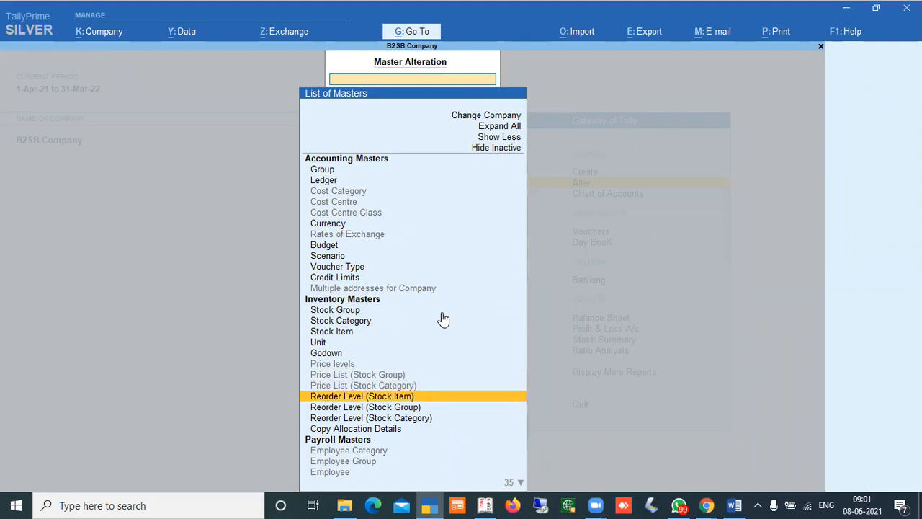
key(Escape)
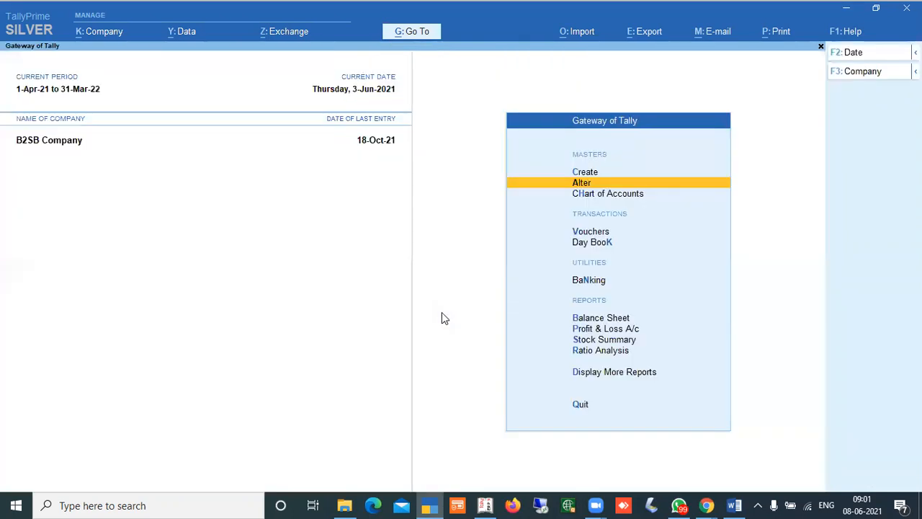
- View the list of stock items available for alteration, and go back to the list of masters
key(Up)
key(Down)
key(Return)
key(Down)
key(Down)
key(Down)
key(Down)
key(Down)
key(Down)
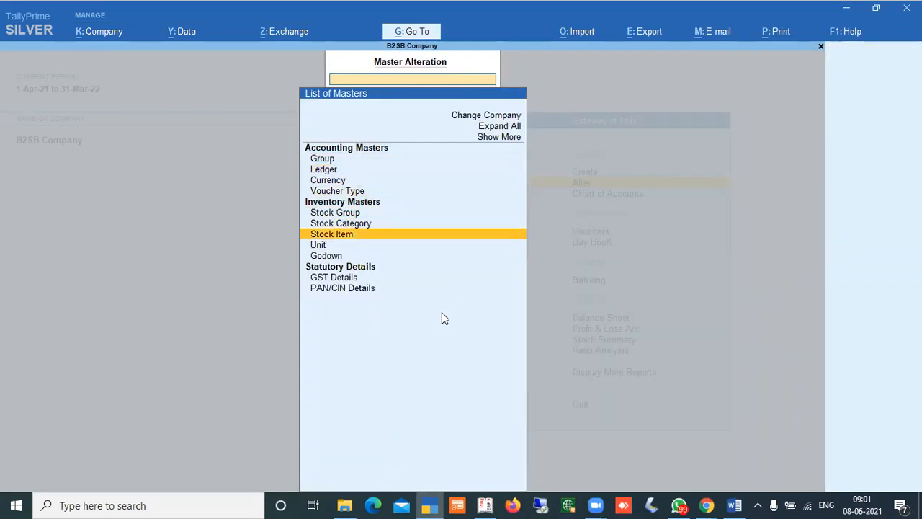
key(Return)
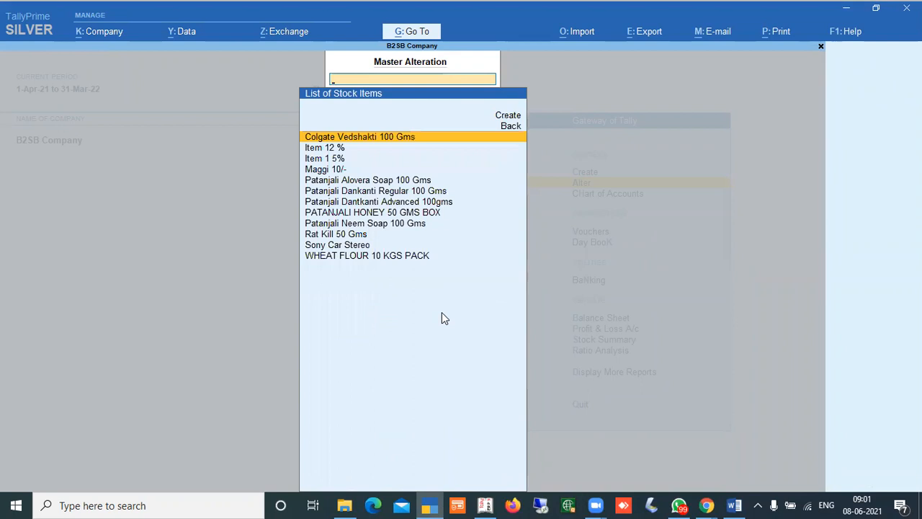
key(Escape)
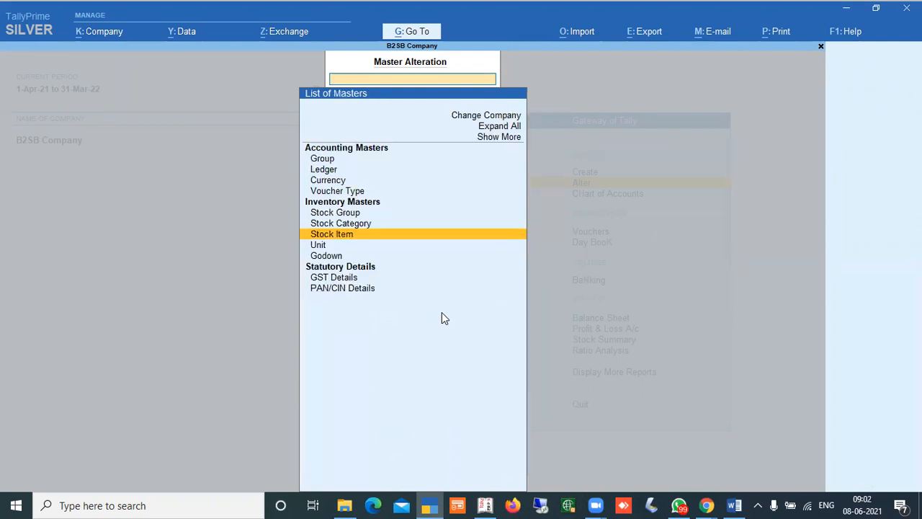
- Show more masters in the alteration list and open Reorder Level (Stock Item) for Colgate Vedshakti 100 Gms
click(491, 138)
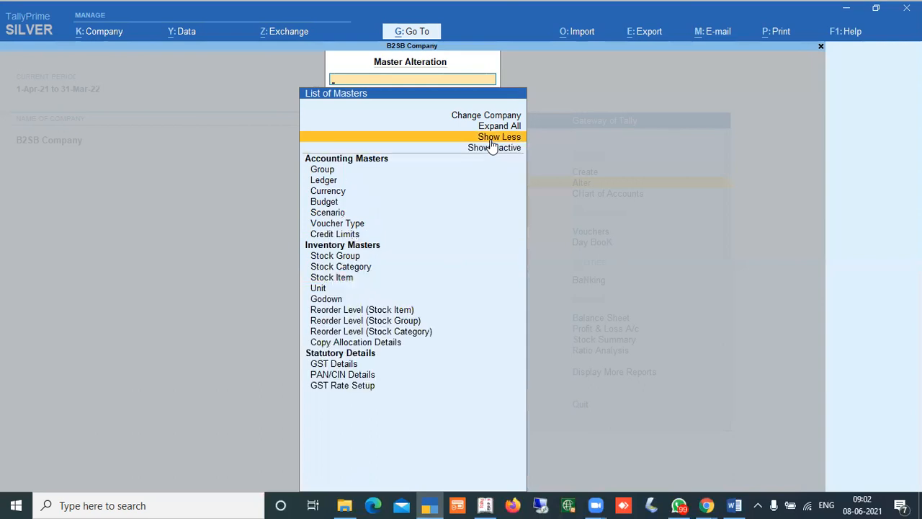
key(Down)
key(Down)
key(Down)
key(Down)
key(Down)
key(Down)
key(Down)
key(Down)
key(Down)
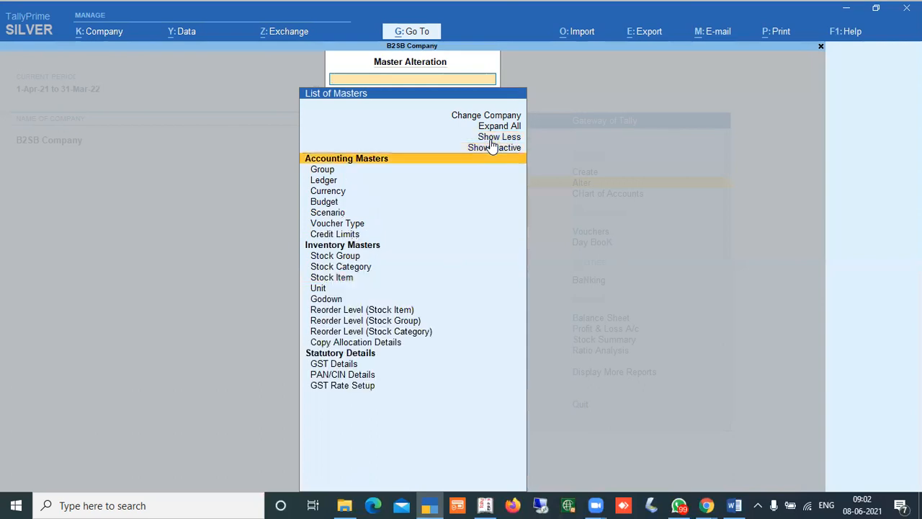
key(Down)
key(Down)
key(Down)
key(Down)
key(Down)
key(Down)
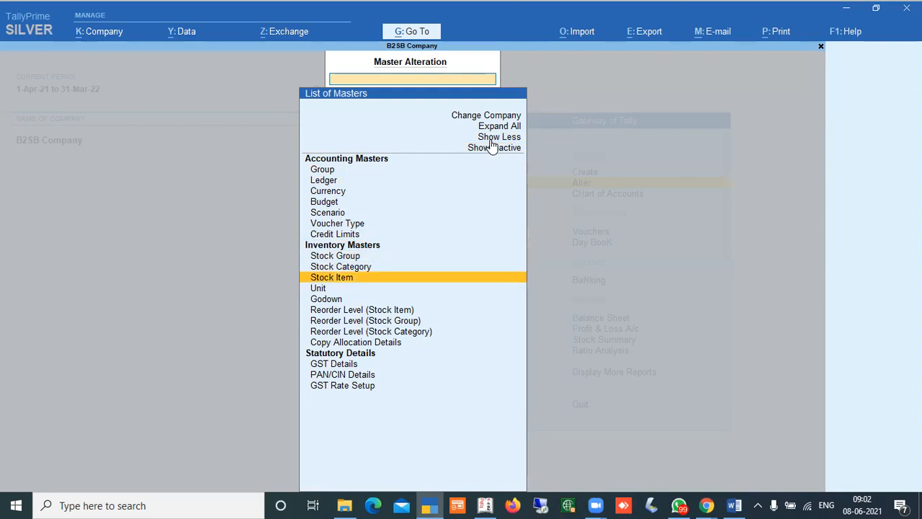
key(Down)
key(Down)
key(Down)
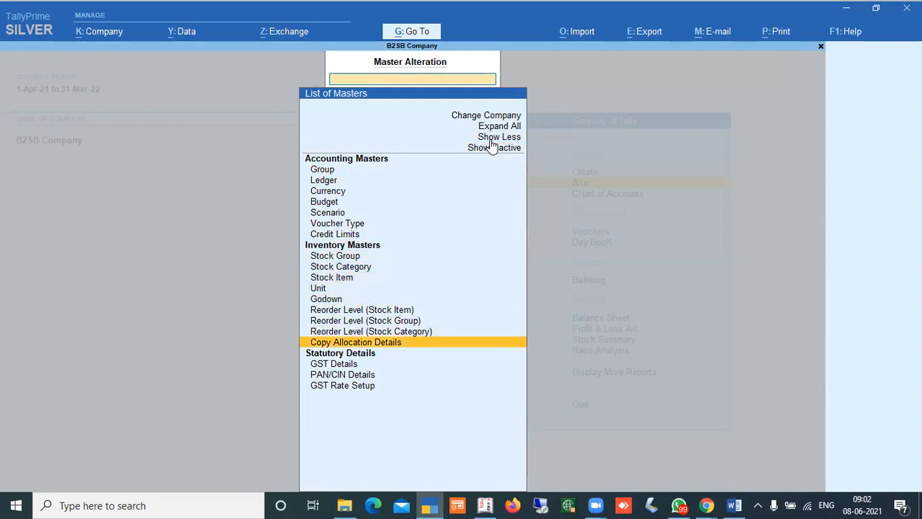
key(Up)
key(Up)
key(Up)
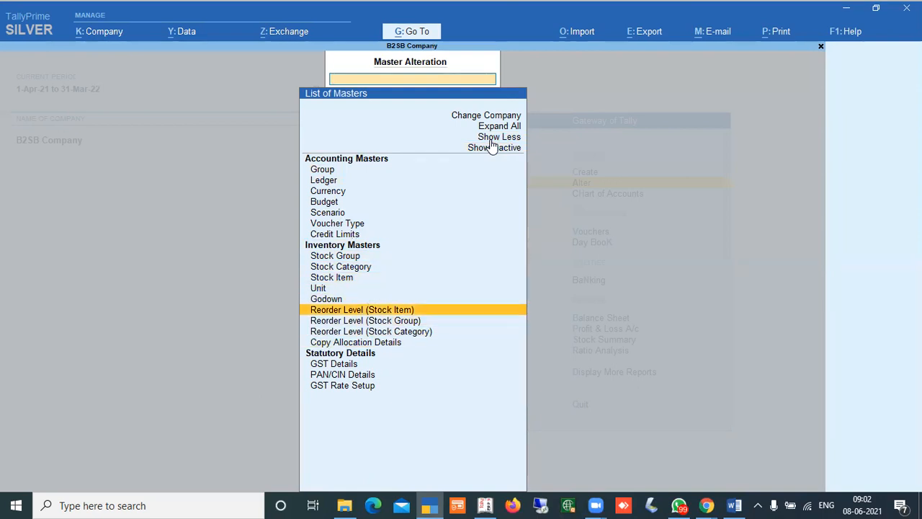
key(Down)
key(Down)
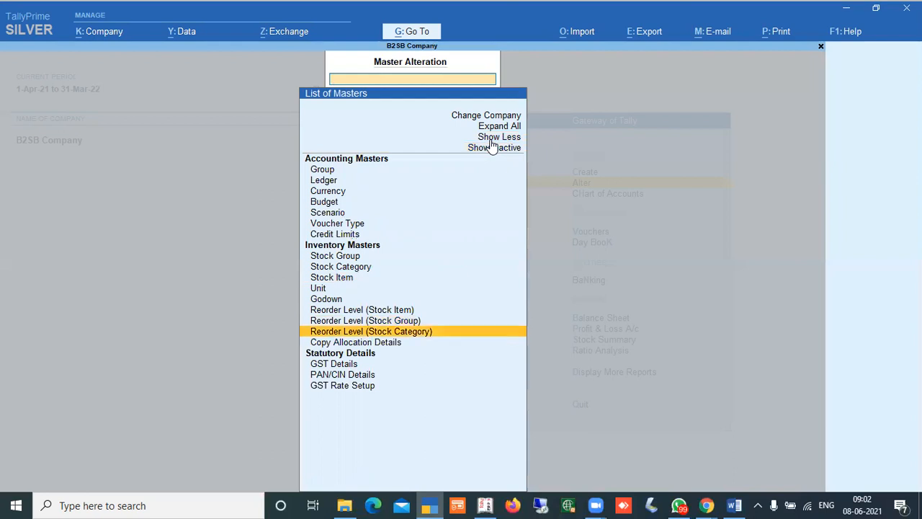
key(Up)
key(Up)
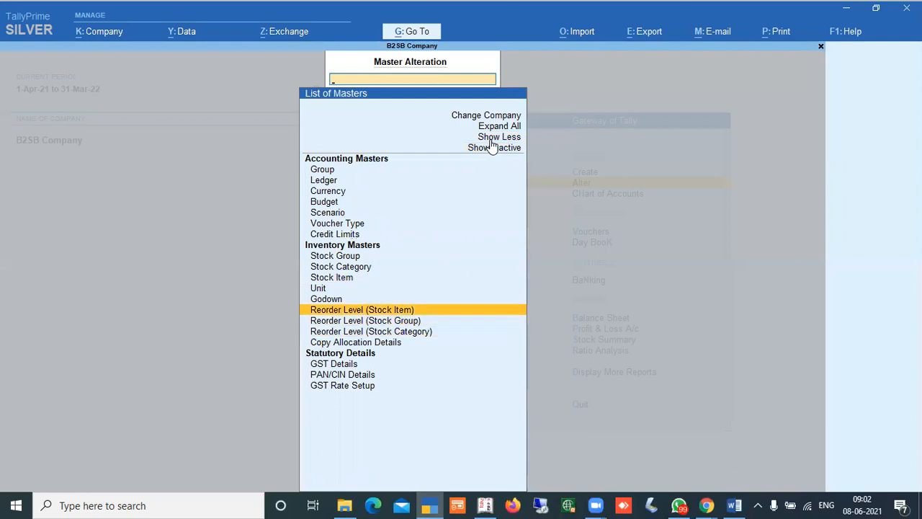
key(Return)
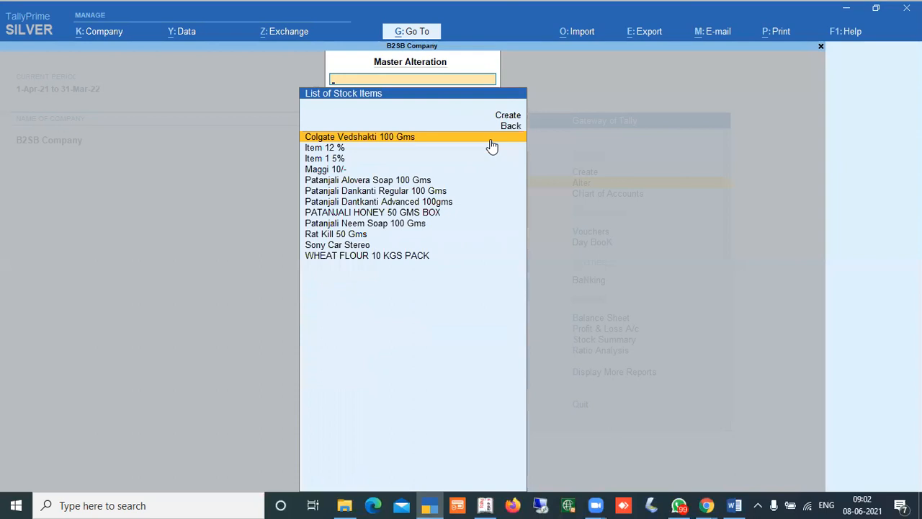
key(Return)
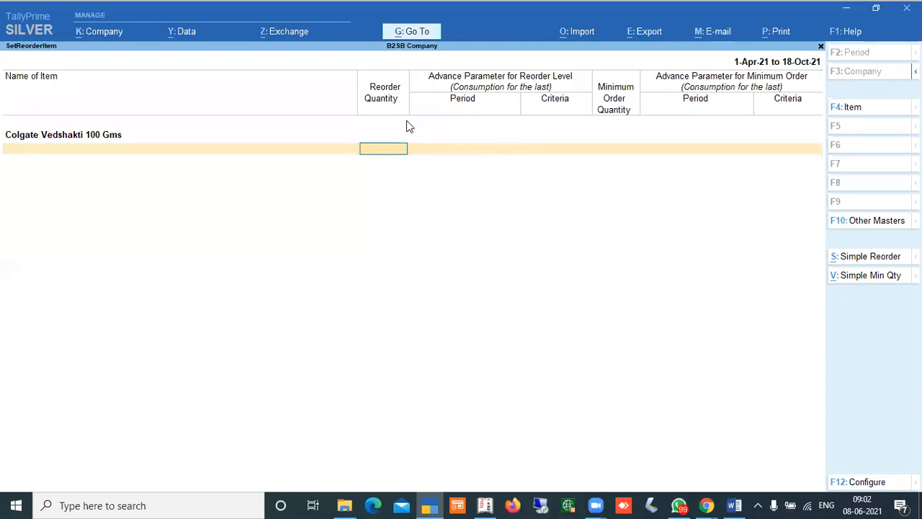
- Using simple reorder and simple minimum quantity, save a reorder quantity of 100 pcs and minimum order quantity of 20 pcs for the item
click(852, 261)
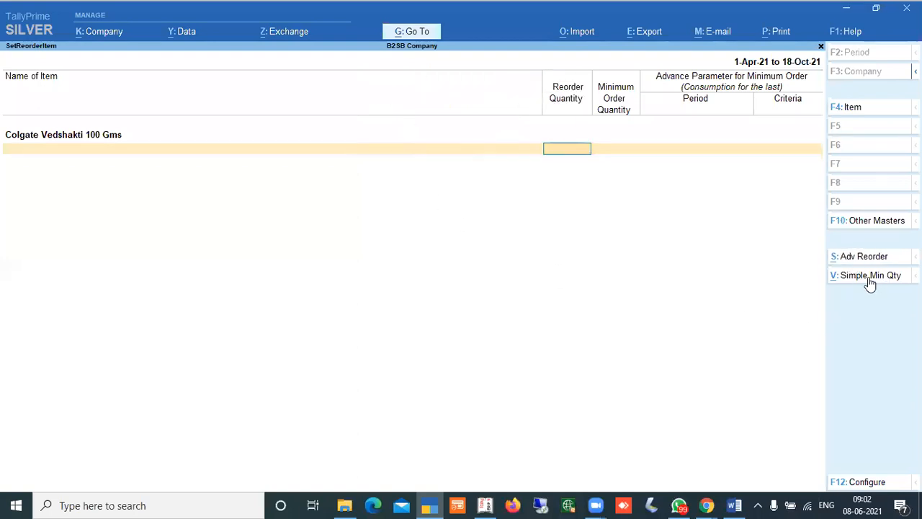
click(869, 279)
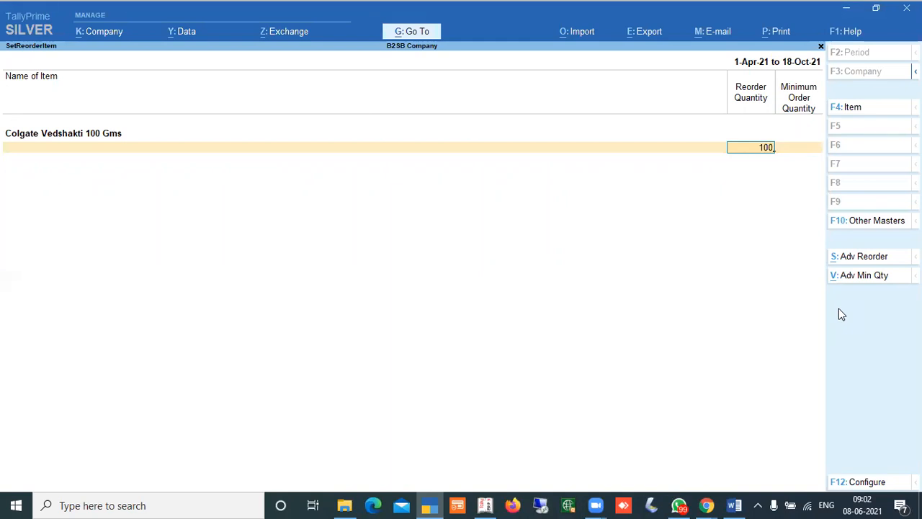
key(Return)
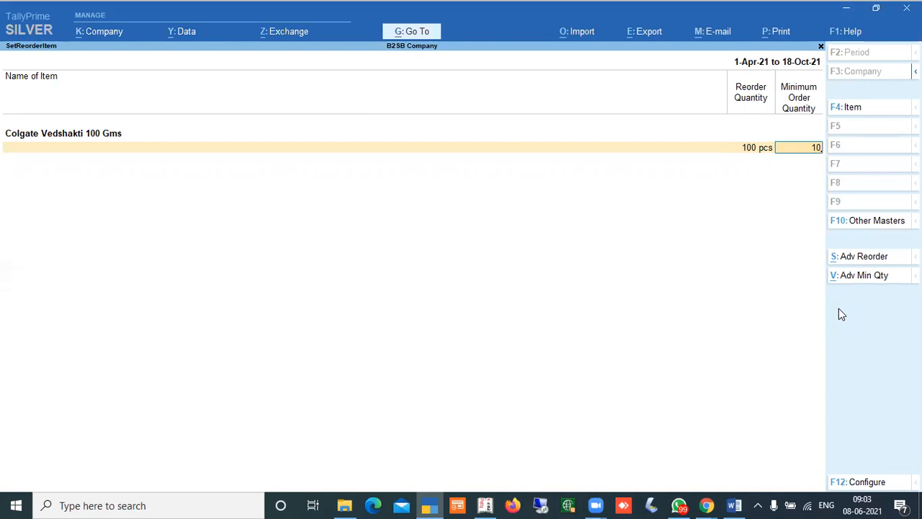
key(BackSpace)
text(20)
key(Return)
key(Return)
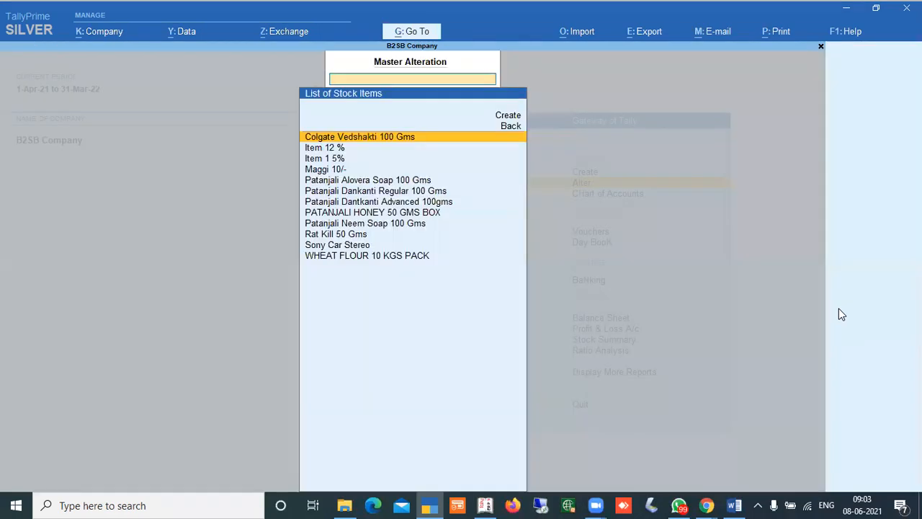
- Return to the list of masters and open Reorder Level (Stock Group) for All Items
key(Down)
key(Down)
key(Down)
key(Down)
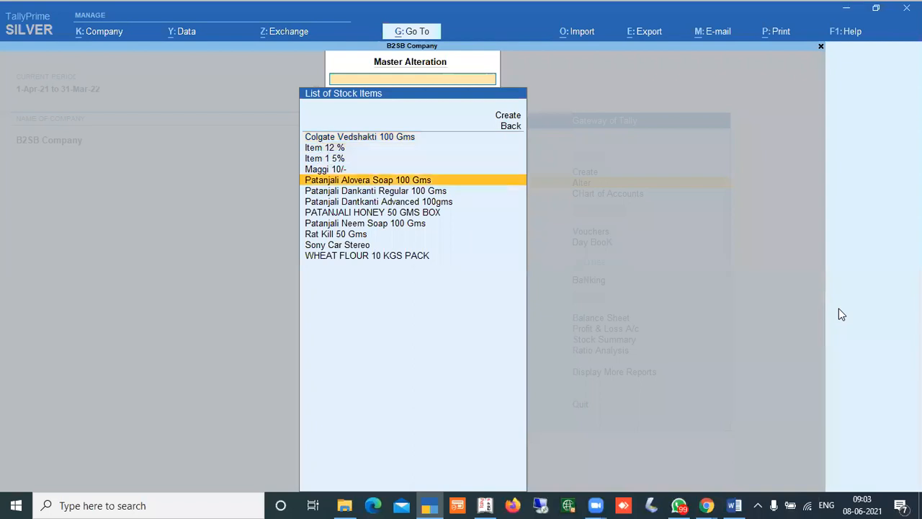
key(Escape)
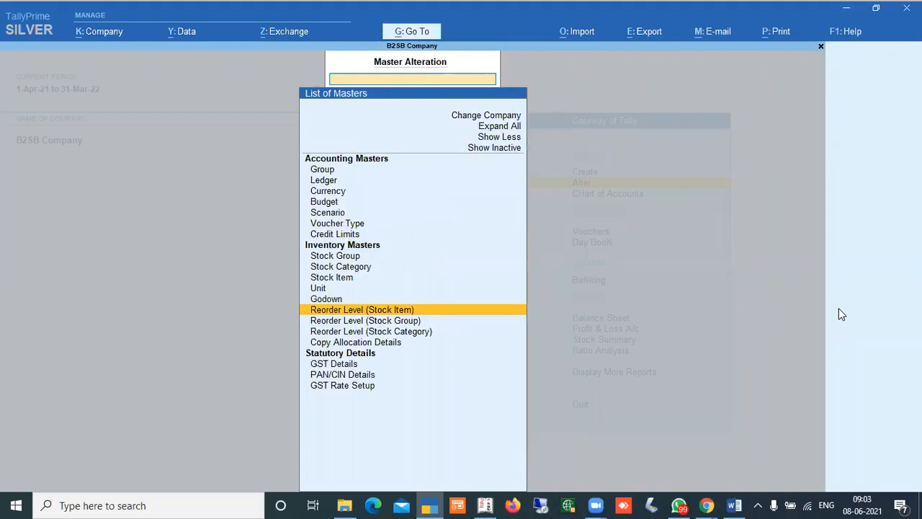
key(Down)
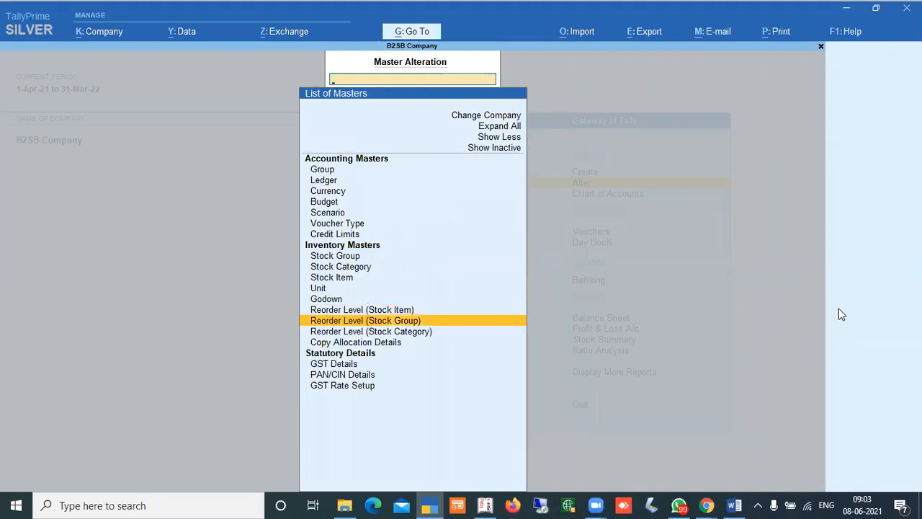
key(Return)
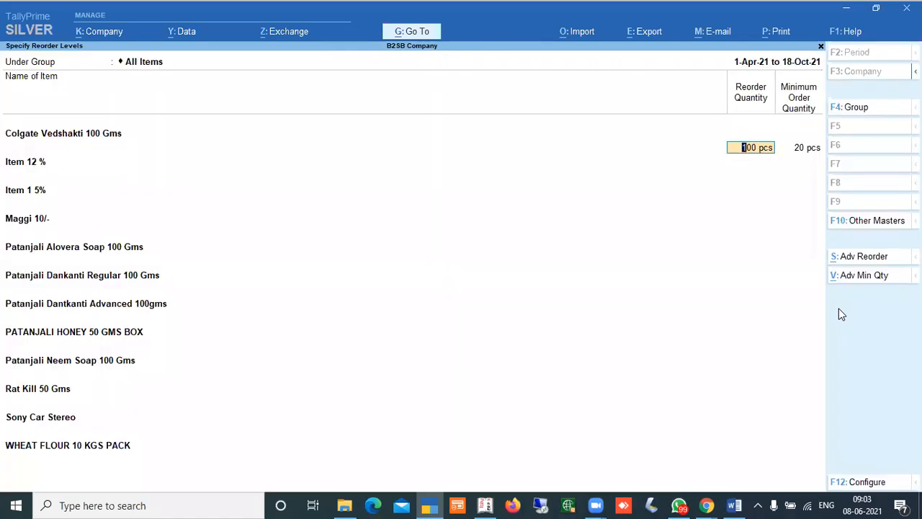
- Enter reorder quantities of 10 pcs for Item 12 %, 10 kgs for Item 1 5% and 100 pcs for Maggi 10/-
key(Return)
key(Return)
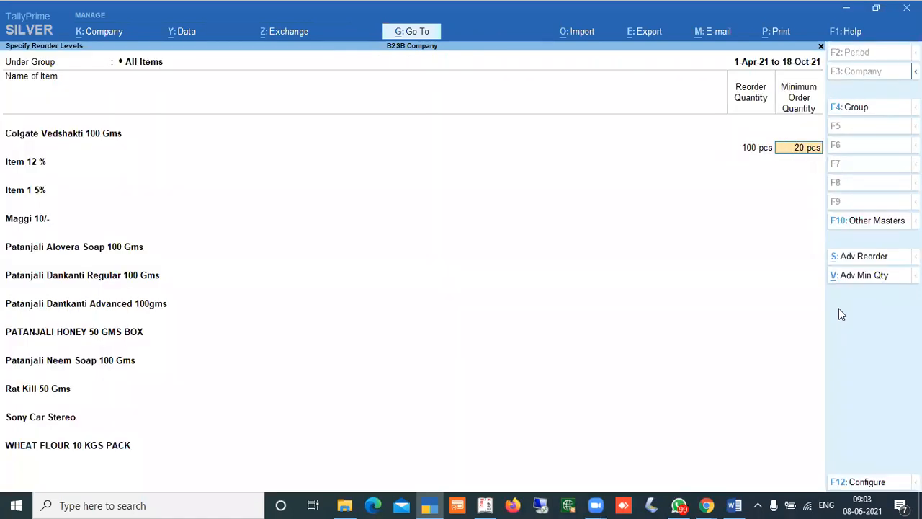
text(10)
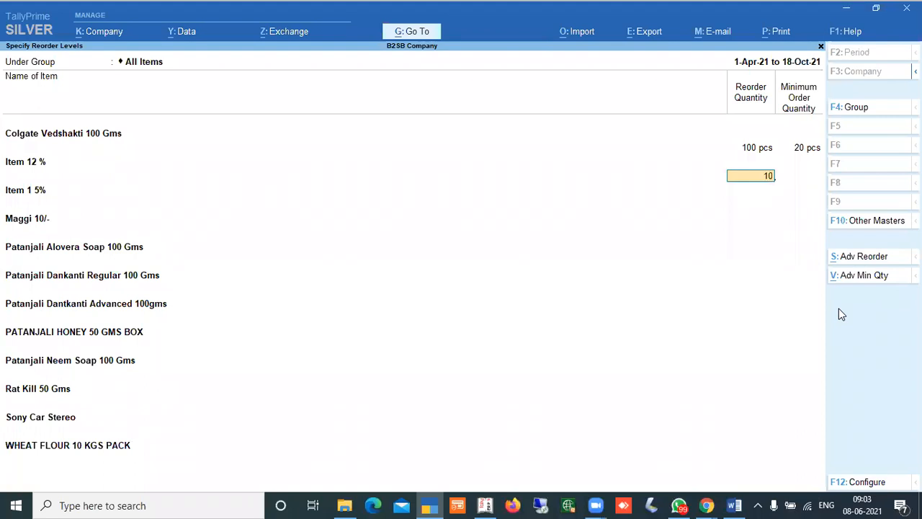
key(Return)
key(Return)
text(10)
key(Return)
key(Return)
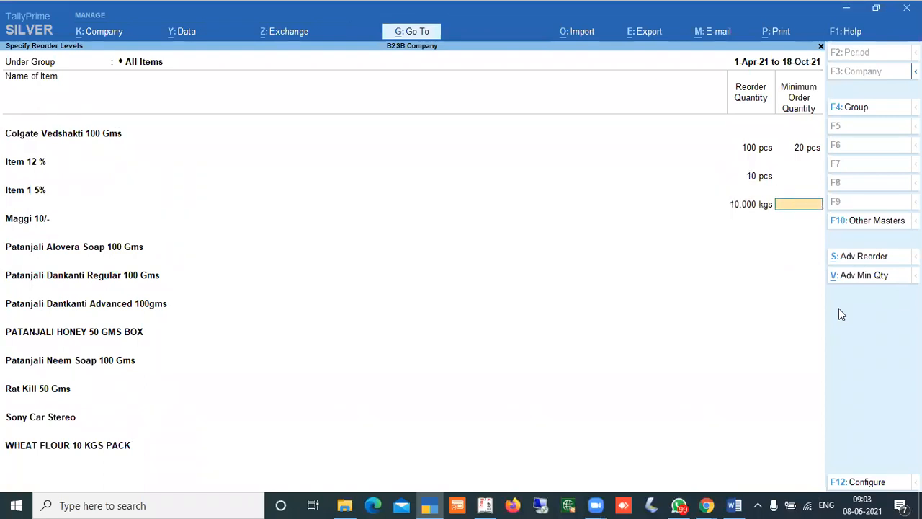
text(100)
key(Return)
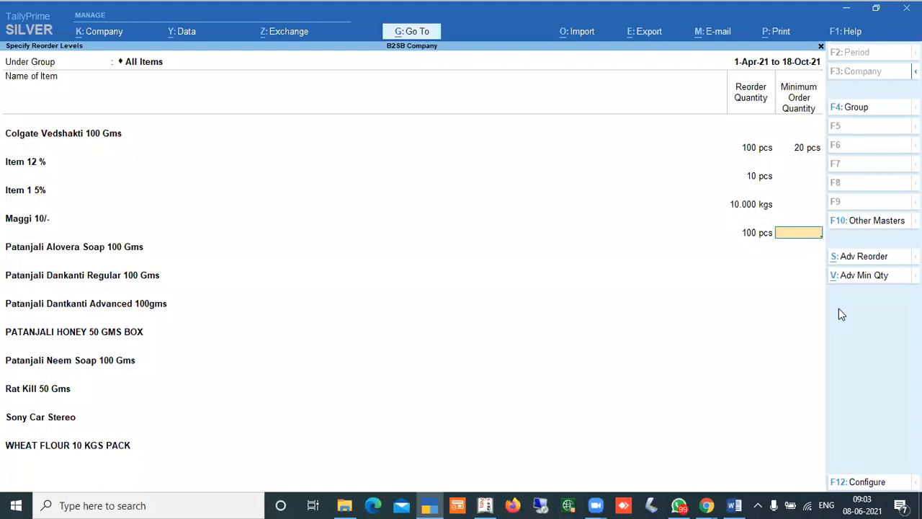
key(Return)
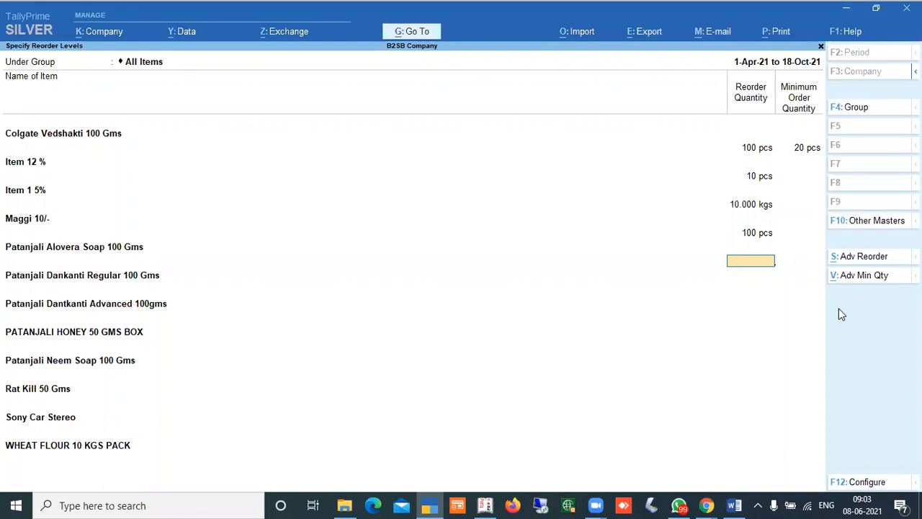
- Enter reorder quantities of 50 pcs for Patanjali Alovera Soap, 10 pcs for Patanjali Dankanti Regular and 150 pcs for Patanjali Dantkanti Advanced
text(50)
key(Return)
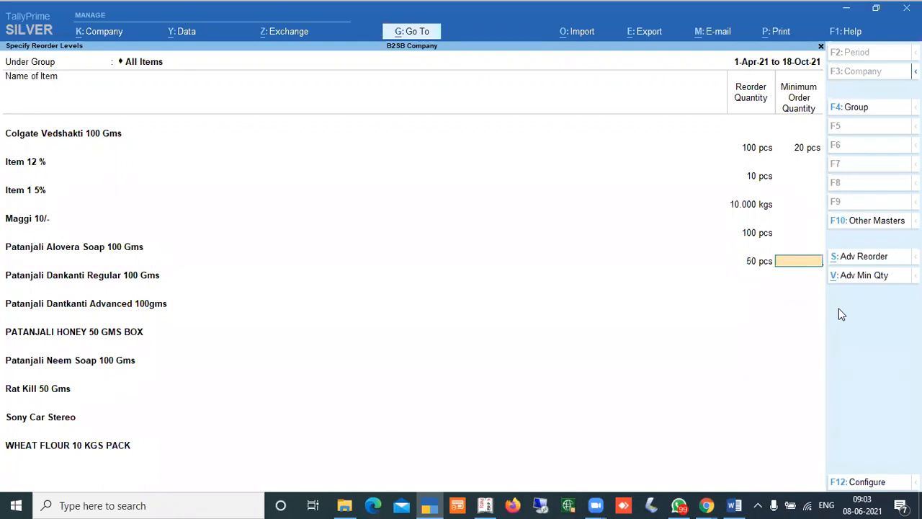
key(Return)
text(10 pcs)
key(Return)
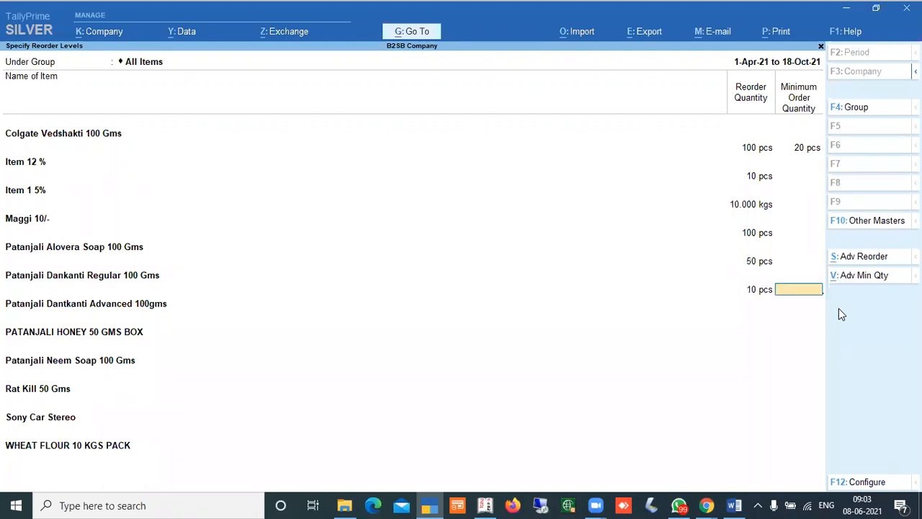
key(Return)
text(150)
key(Return)
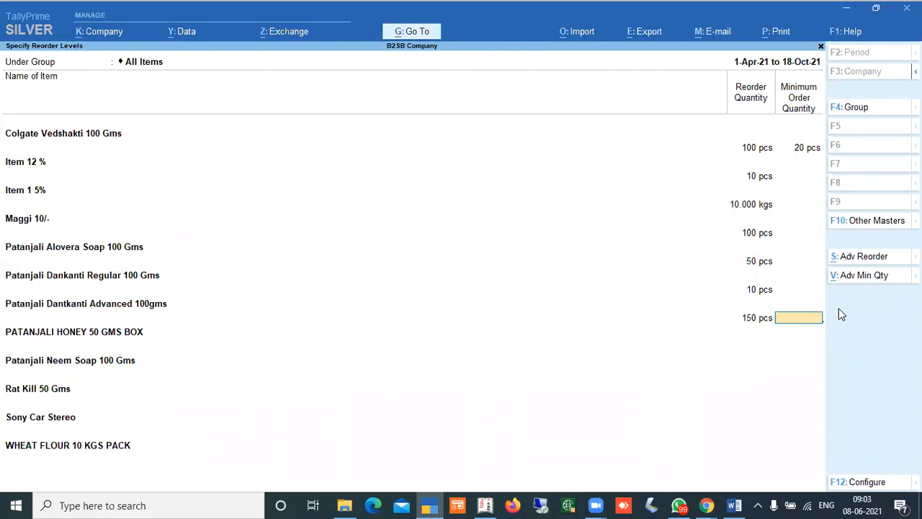
- Leave the minimum order quantity of Patanjali Dantkanti Advanced blank and save the reorder levels for All Items
text(1)
key(BackSpace)
key(Return)
key(Return)
key(Return)
key(Return)
key(Return)
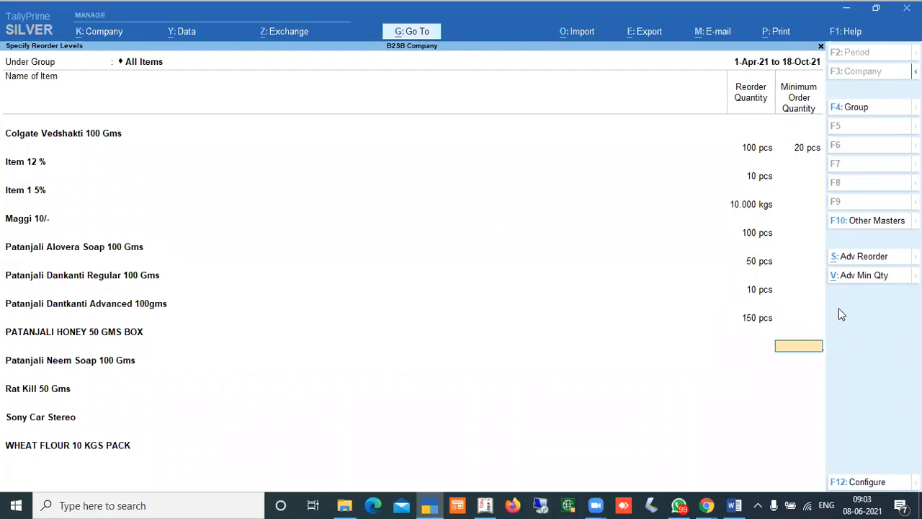
key(ctrl+a)
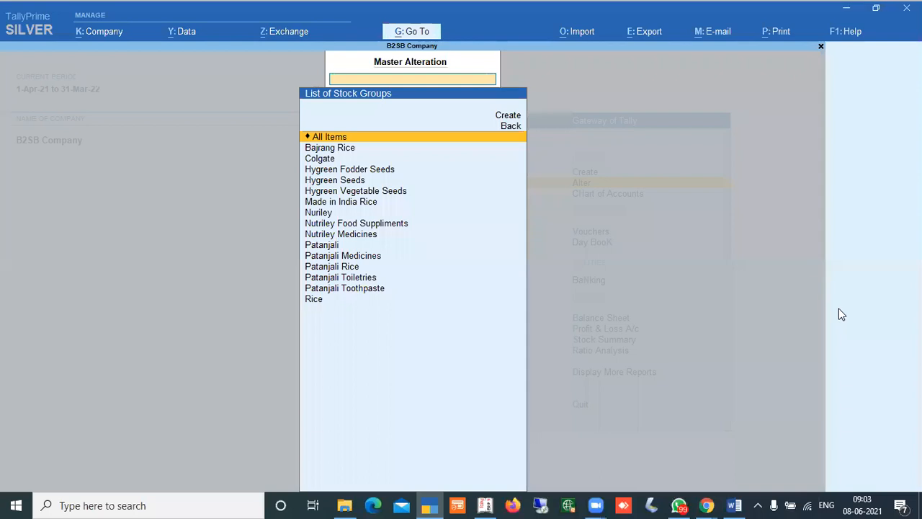
- Leave the stock group selection and reopen the master alteration list with more masters shown
key(Escape)
key(Escape)
key(Escape)
key(Escape)
key(Return)
key(Down)
key(Down)
key(Down)
key(Down)
key(Down)
key(Up)
key(Up)
key(Up)
key(Up)
key(Up)
key(Up)
key(Up)
key(Return)
- Open Reorder Level (Stock Group) for All Items to check the saved reorder quantities
key(Down)
key(Down)
key(Down)
key(Down)
key(Down)
key(Down)
key(Down)
key(Down)
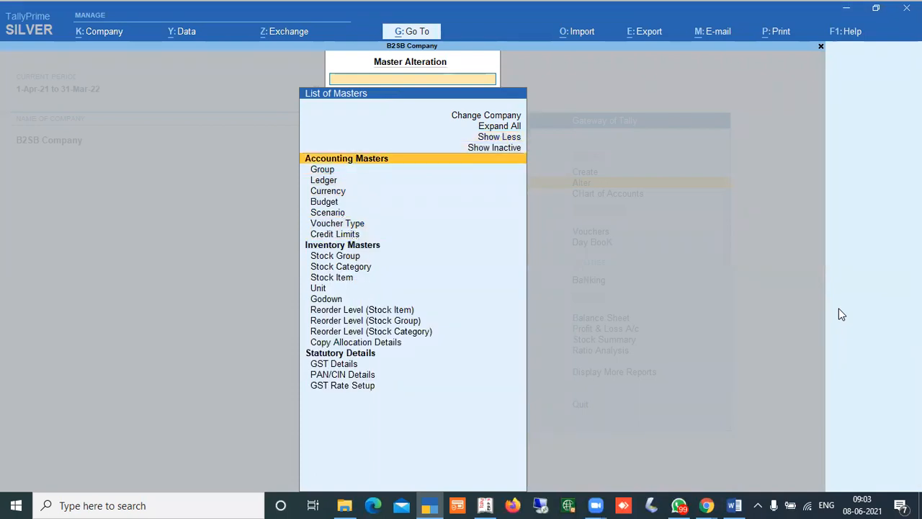
key(Down)
key(Down)
key(Down)
key(Down)
key(Down)
key(Down)
key(Down)
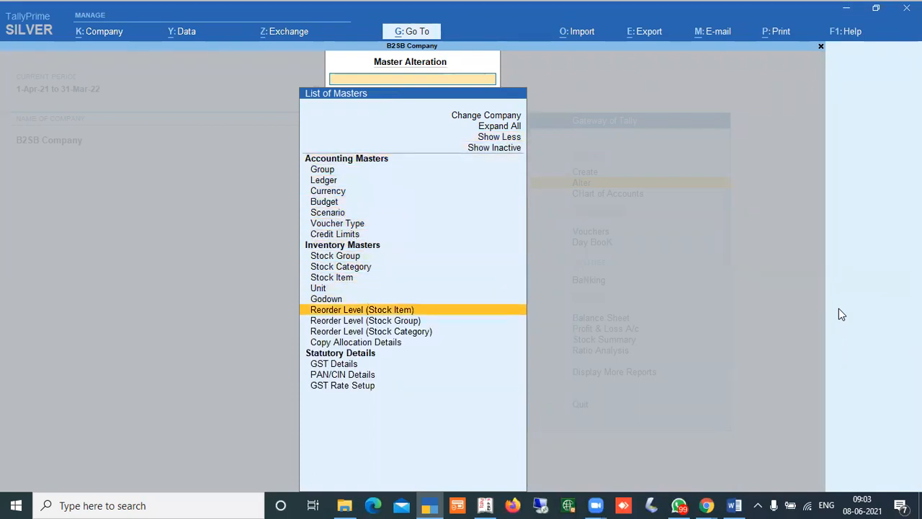
key(Down)
key(Return)
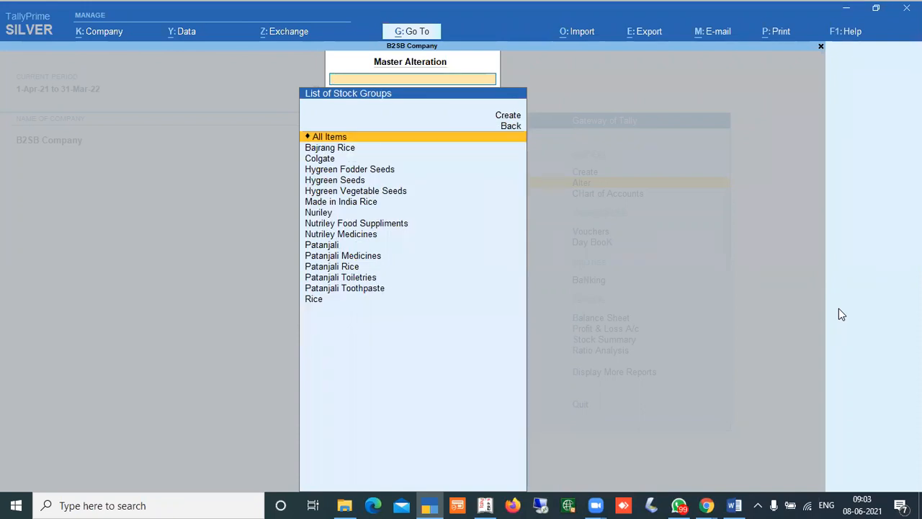
key(Return)
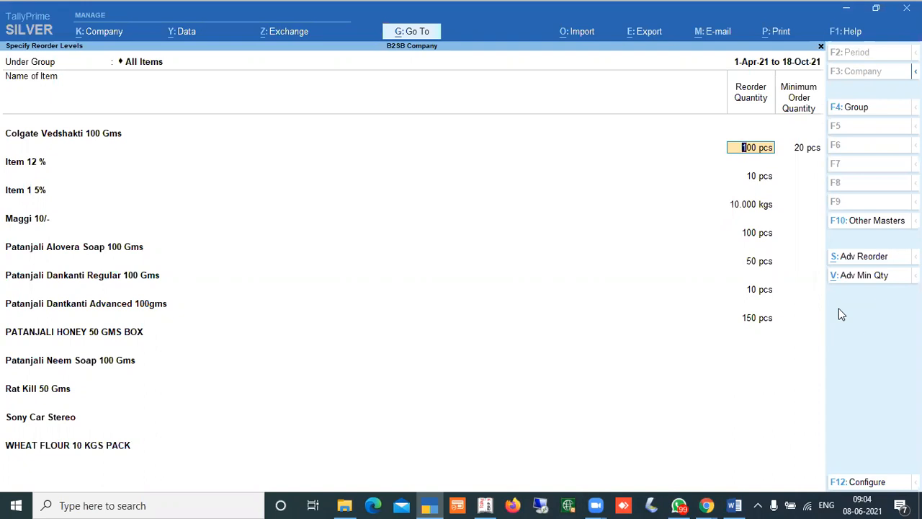
- Close the reorder levels, return to the gateway and open Statements of Inventory among the additional reports
key(Escape)
key(Escape)
key(Escape)
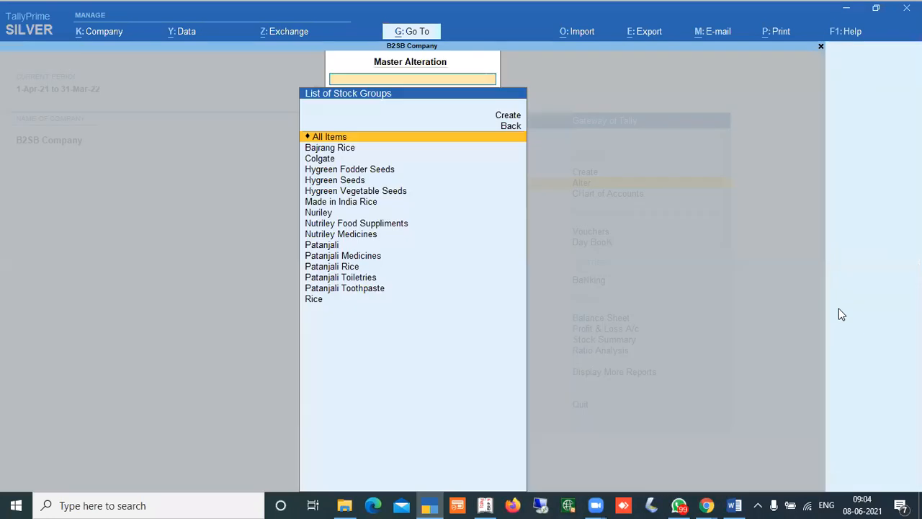
key(Up)
key(d)
key(Down)
key(Down)
key(Down)
key(Down)
key(Down)
key(Down)
key(Down)
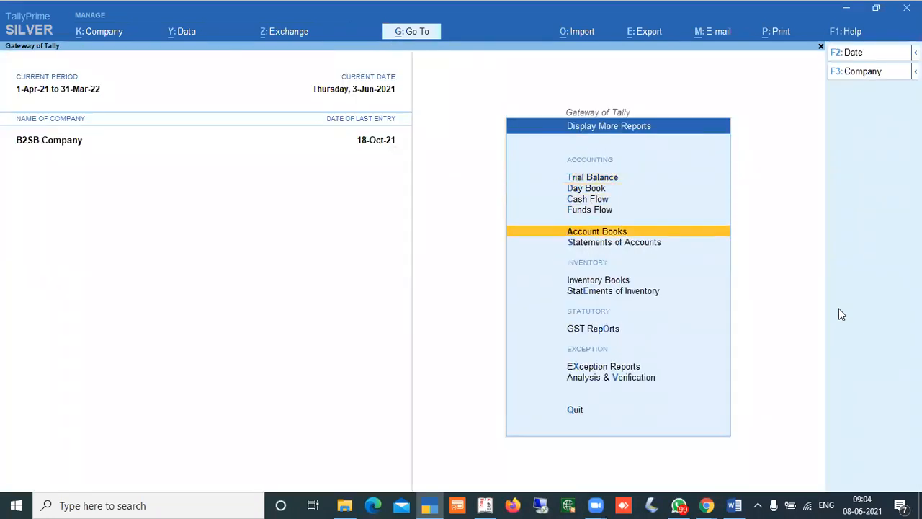
key(Return)
key(Down)
key(Down)
key(Down)
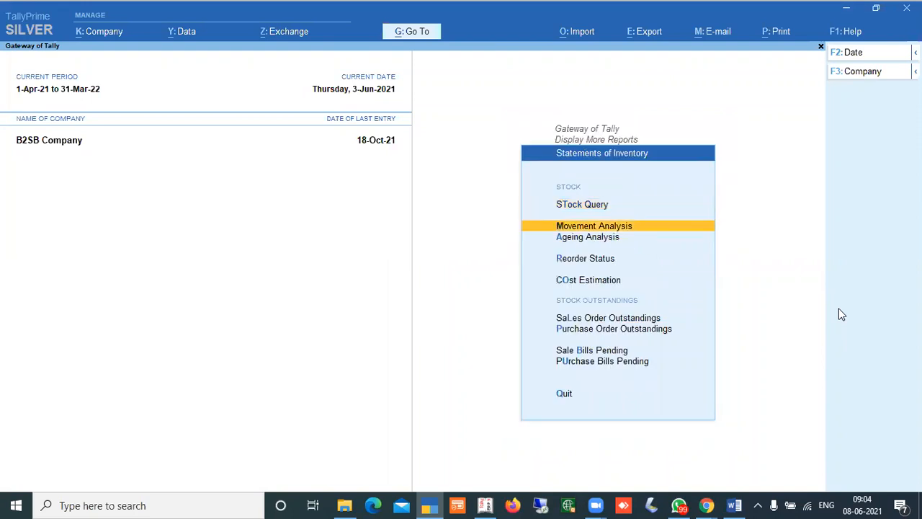
- Open the Reorder Status report by stock groups for the Primary group
key(Escape)
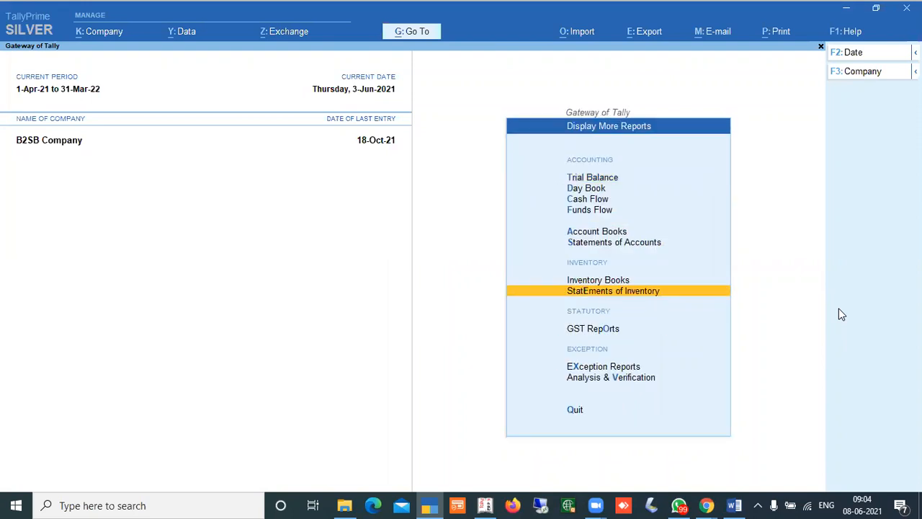
key(Return)
key(Down)
key(Down)
key(Down)
key(Down)
key(Up)
key(Return)
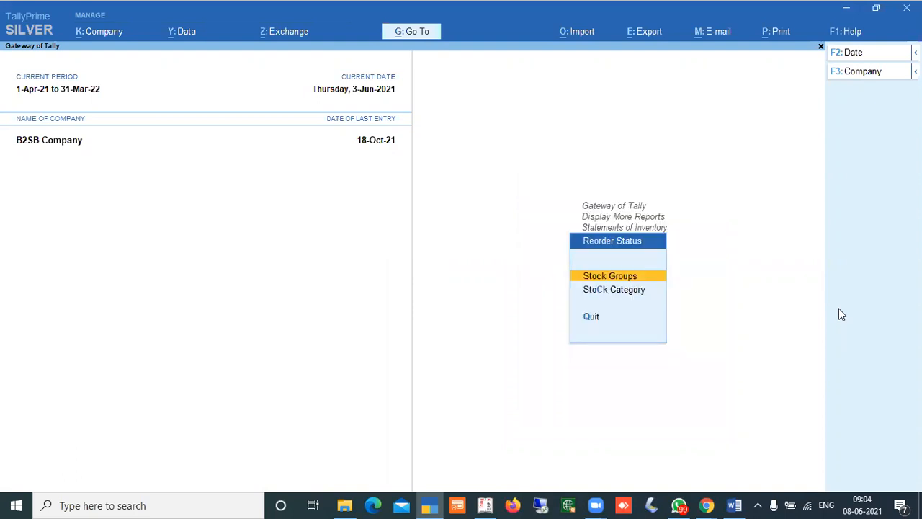
key(Return)
key(Return)
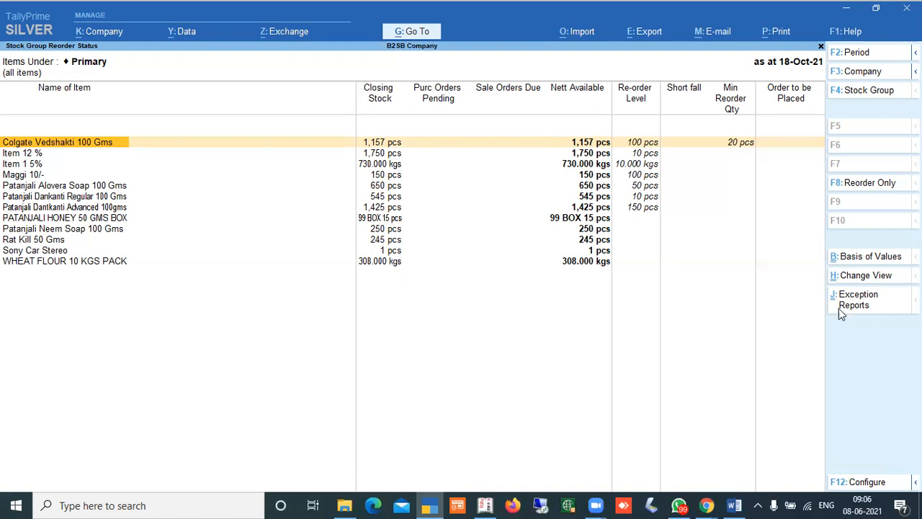
- Look into Colgate Vedshakti 100 Gms from the reorder status report and go back to the stock group selection
key(Return)
key(Escape)
key(ctrl+Return)
key(BackSpace)
key(Escape)
key(Escape)
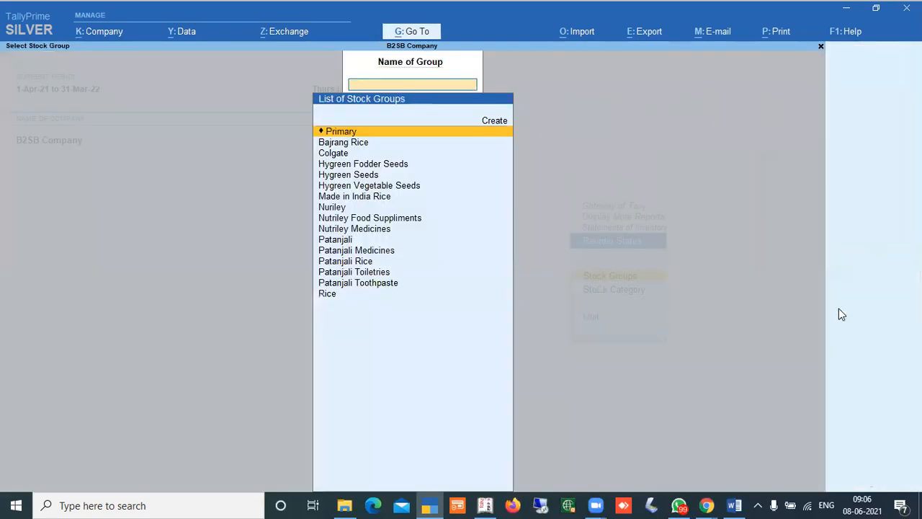
- Return to the gateway and open the master alteration list with more masters shown
key(Escape)
key(Escape)
key(Escape)
key(Down)
key(Down)
key(Down)
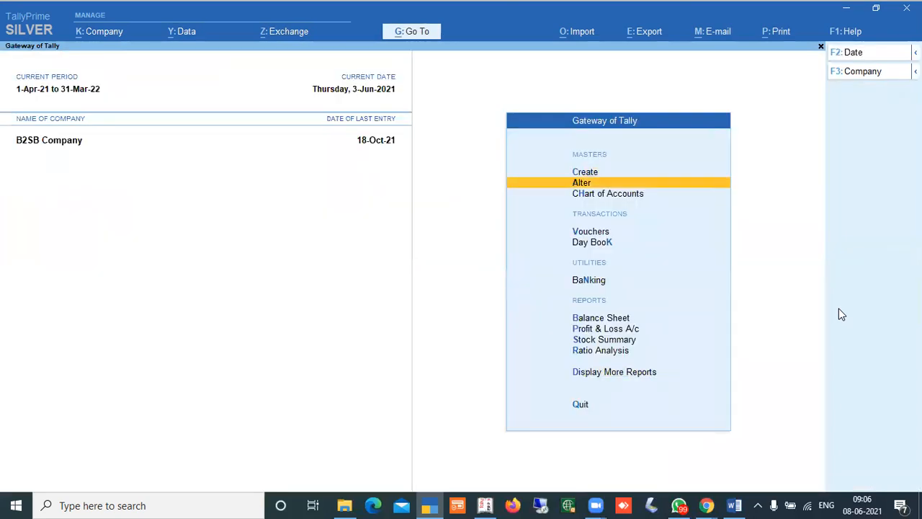
key(Return)
key(Up)
key(Return)
- Open Reorder Level (Stock Item) for Colgate Vedshakti 100 Gms
key(Down)
key(Down)
key(Down)
key(Down)
key(Down)
key(Down)
key(Down)
key(Down)
key(Down)
key(Down)
key(Down)
key(Down)
key(Down)
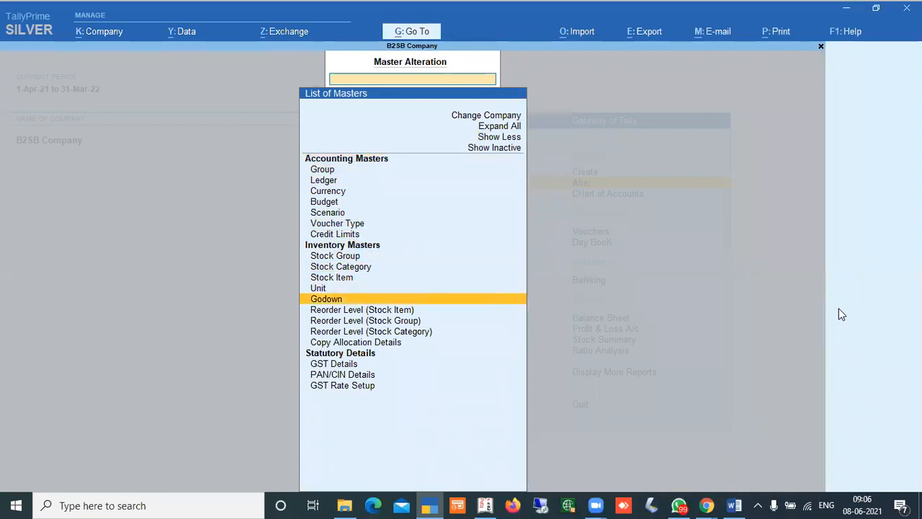
key(Down)
key(Return)
key(Return)
- Set the reorder quantity of Colgate Vedshakti 100 Gms to 2000 pcs and save it
key(Return)
key(Return)
key(Escape)
text(2000)
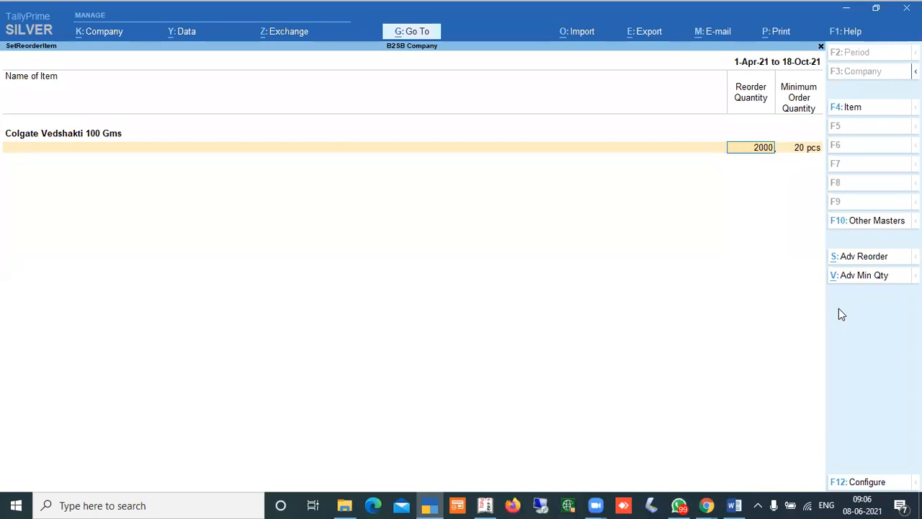
key(Return)
key(Return)
key(Return)
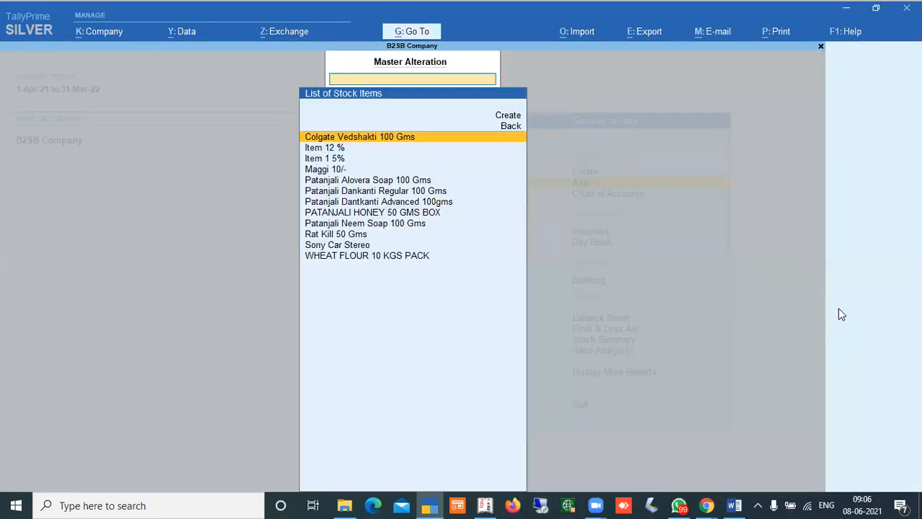
- Leave master alteration and reopen the stock group Reorder Status report for Primary
key(Escape)
key(Up)
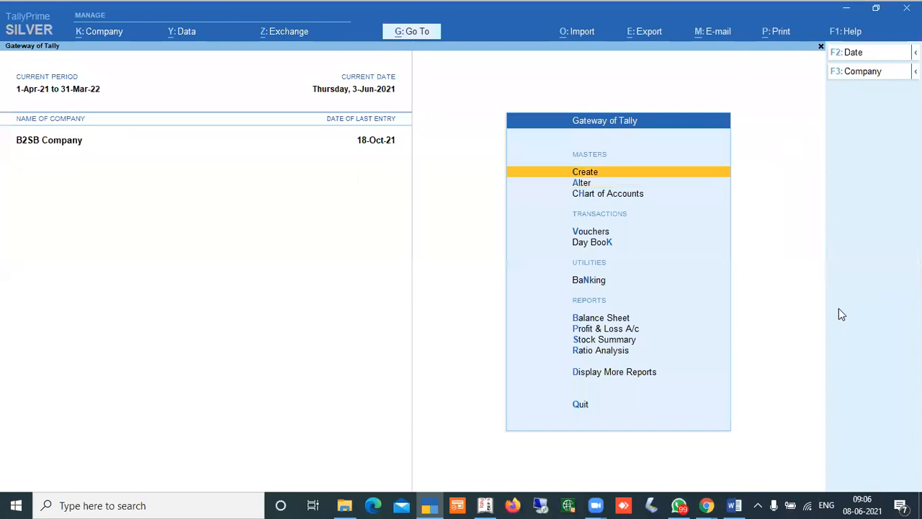
key(s)
key(Escape)
key(Home)
key(d)
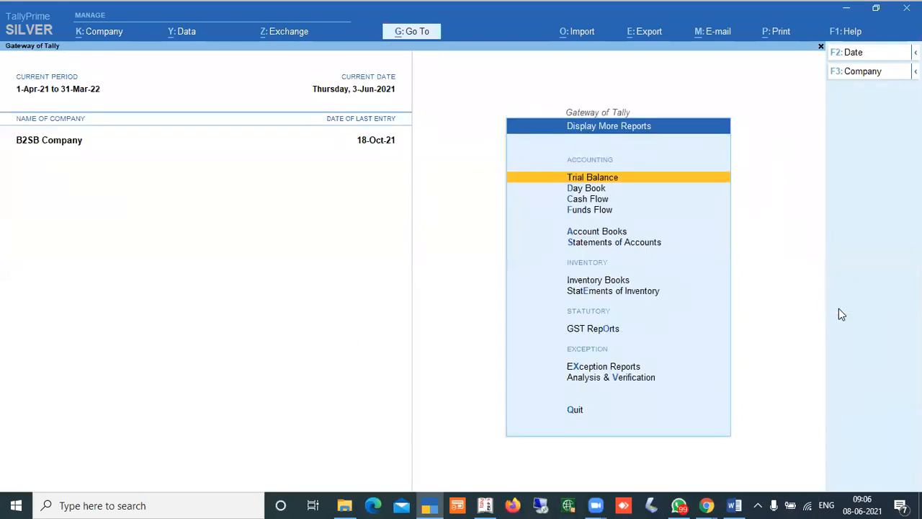
key(e)
key(r)
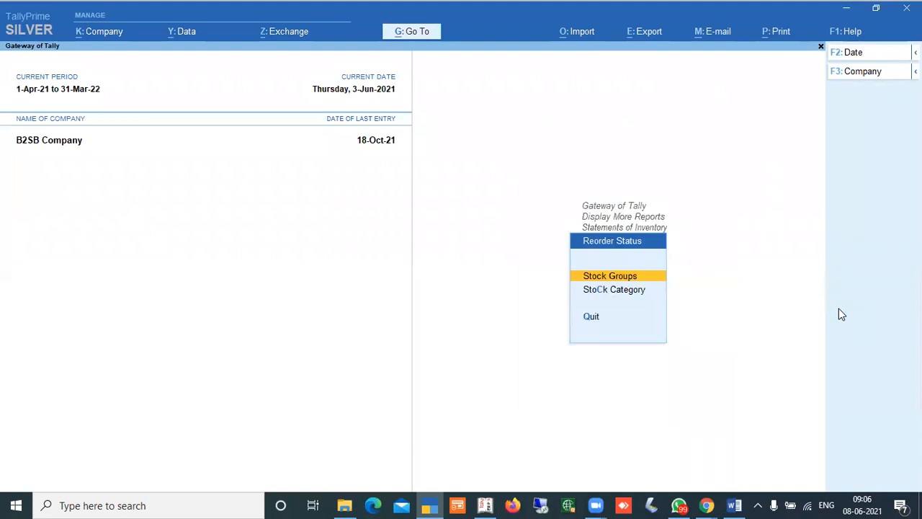
key(Return)
key(Return)
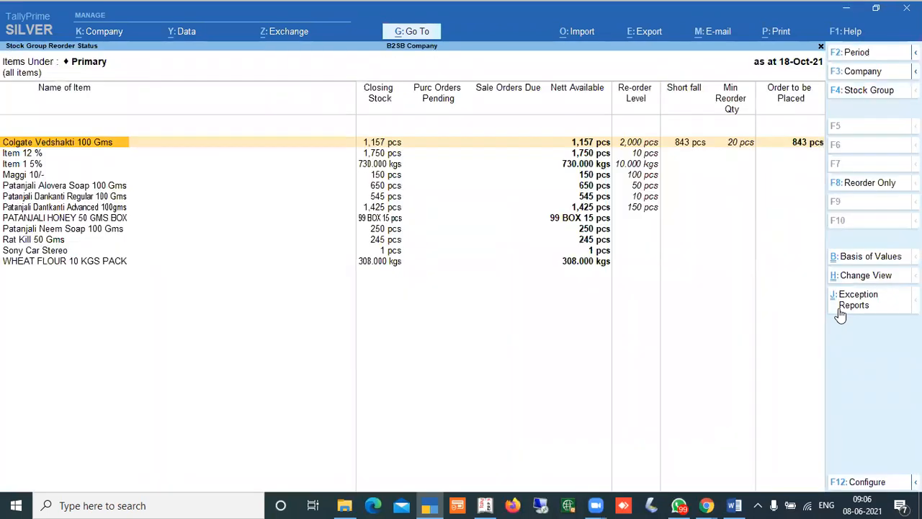
- Examine the re-order level, shortfall and minimum reorder quantity of Colgate Vedshakti 100 Gms in the report
key(Right)
key(Right)
key(Right)
key(Right)
key(Right)
key(Right)
key(Right)
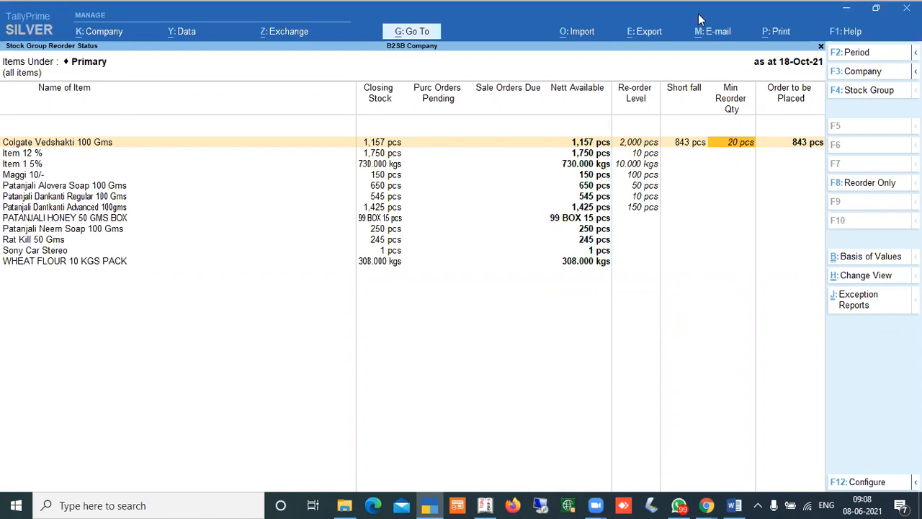
click(628, 117)
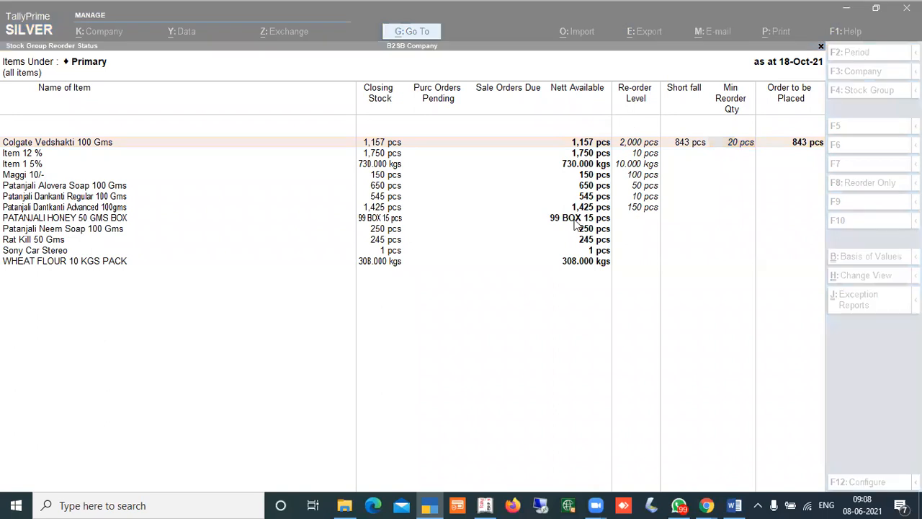